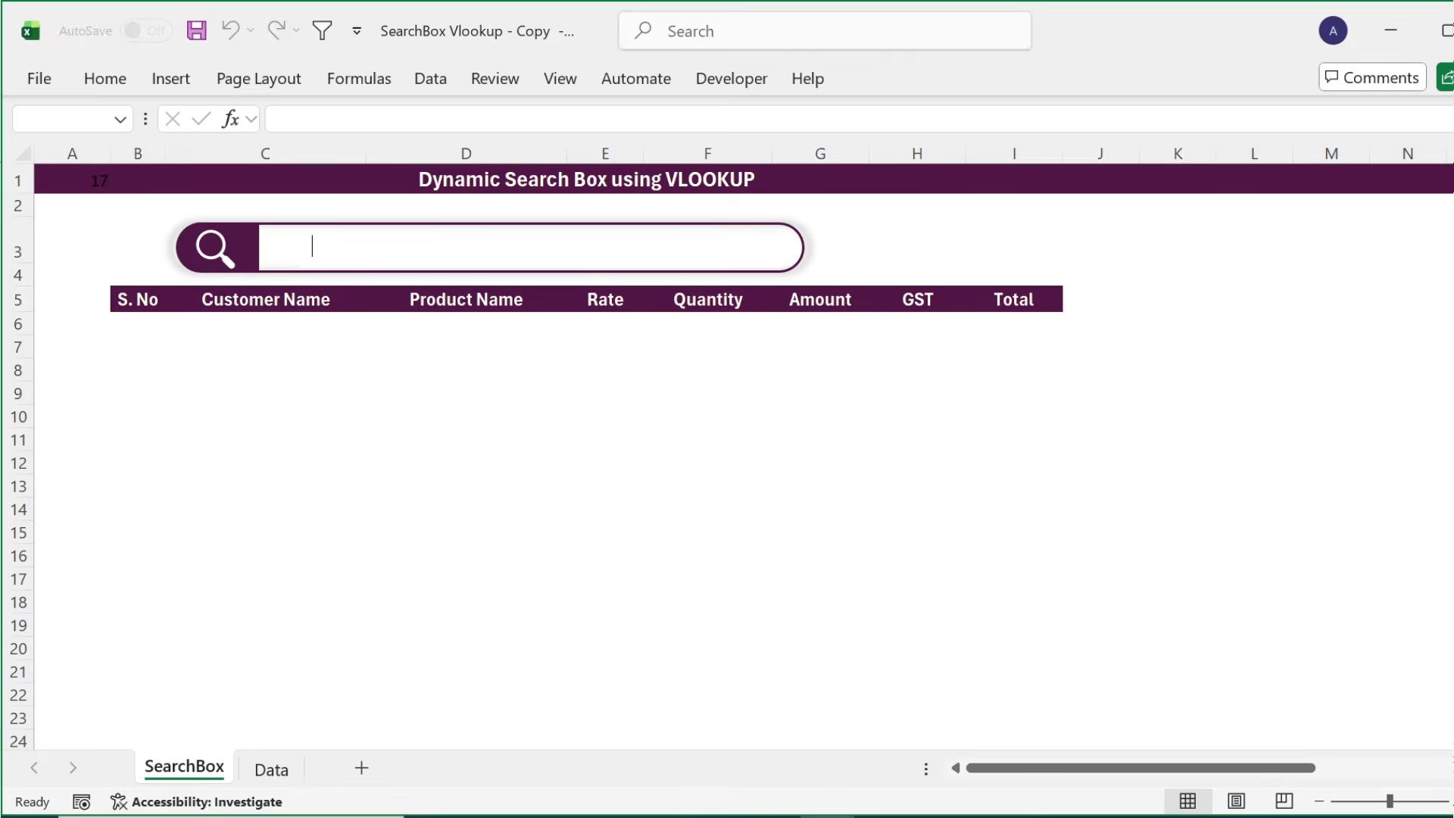
Try out the finished dynamic search box by entering the search terms "fi" and "ul".
key(BackSpace)
text(fi)
key(BackSpace)
text(ul)
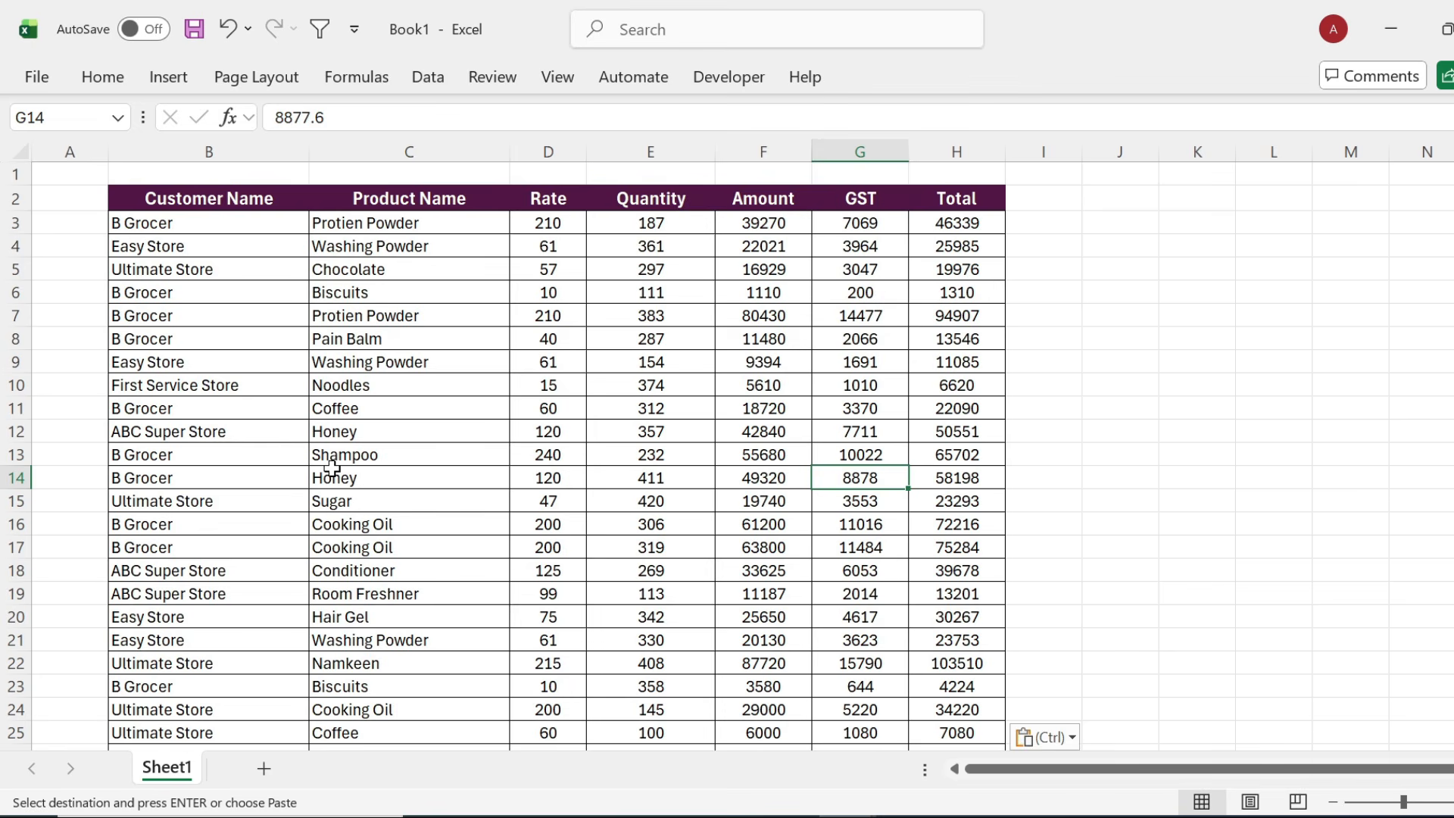
Rename the worksheet containing the customer sales table as Data.
right_click(189, 774)
click(244, 474)
text(Data)
click(361, 546)
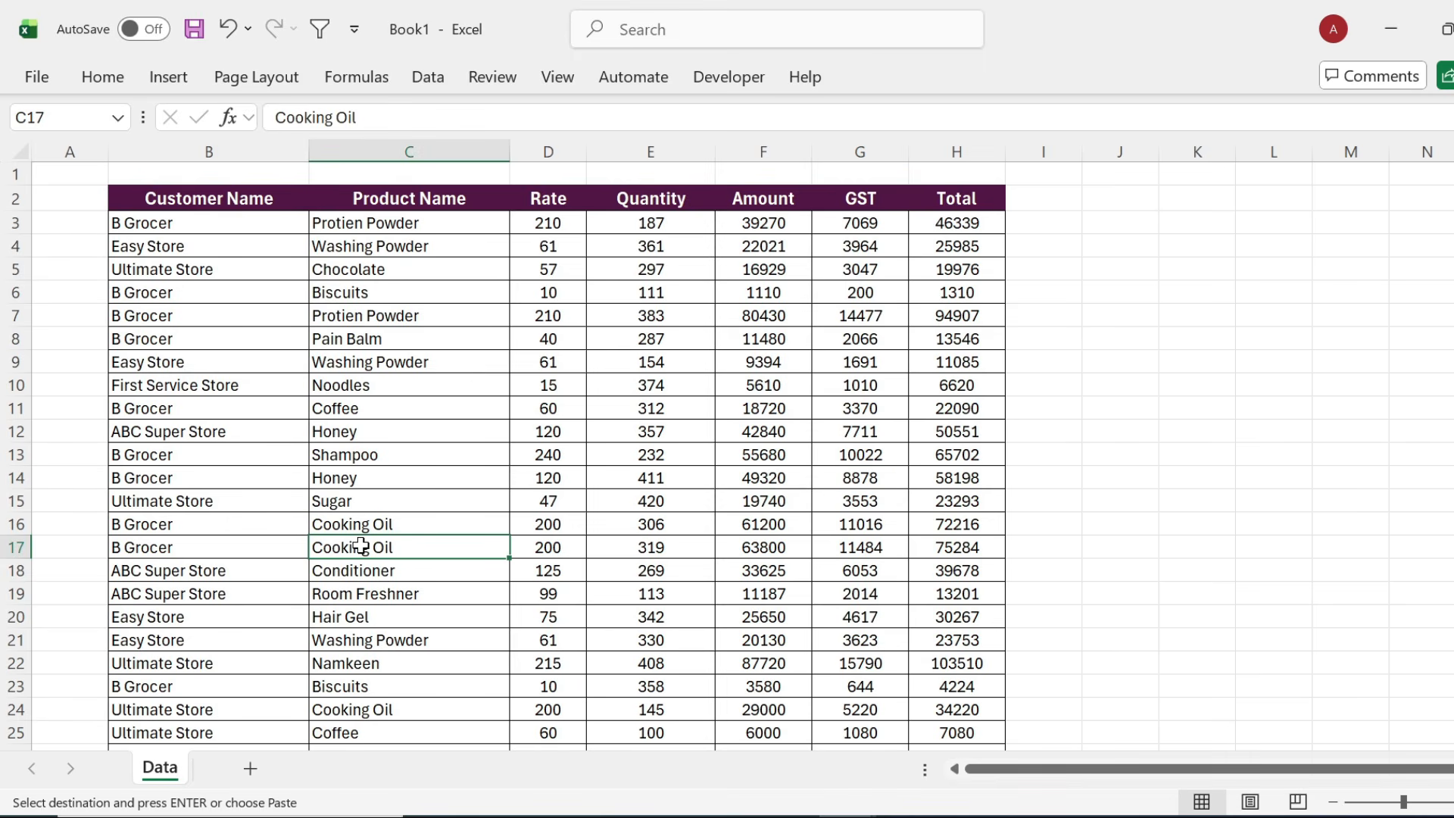
Add a new worksheet named SearchBox and place it before the Data sheet.
click(251, 770)
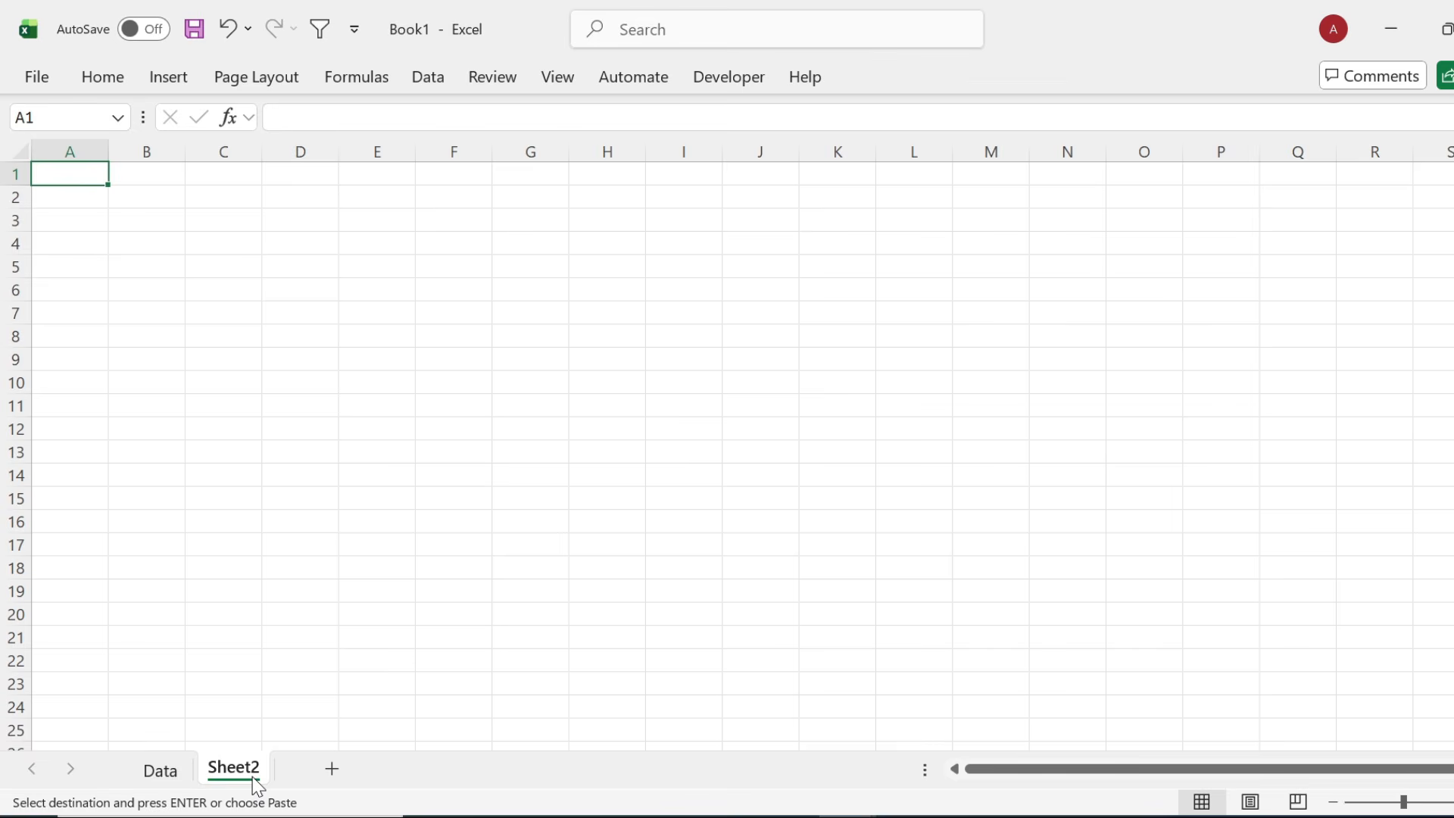
right_click(255, 780)
click(344, 473)
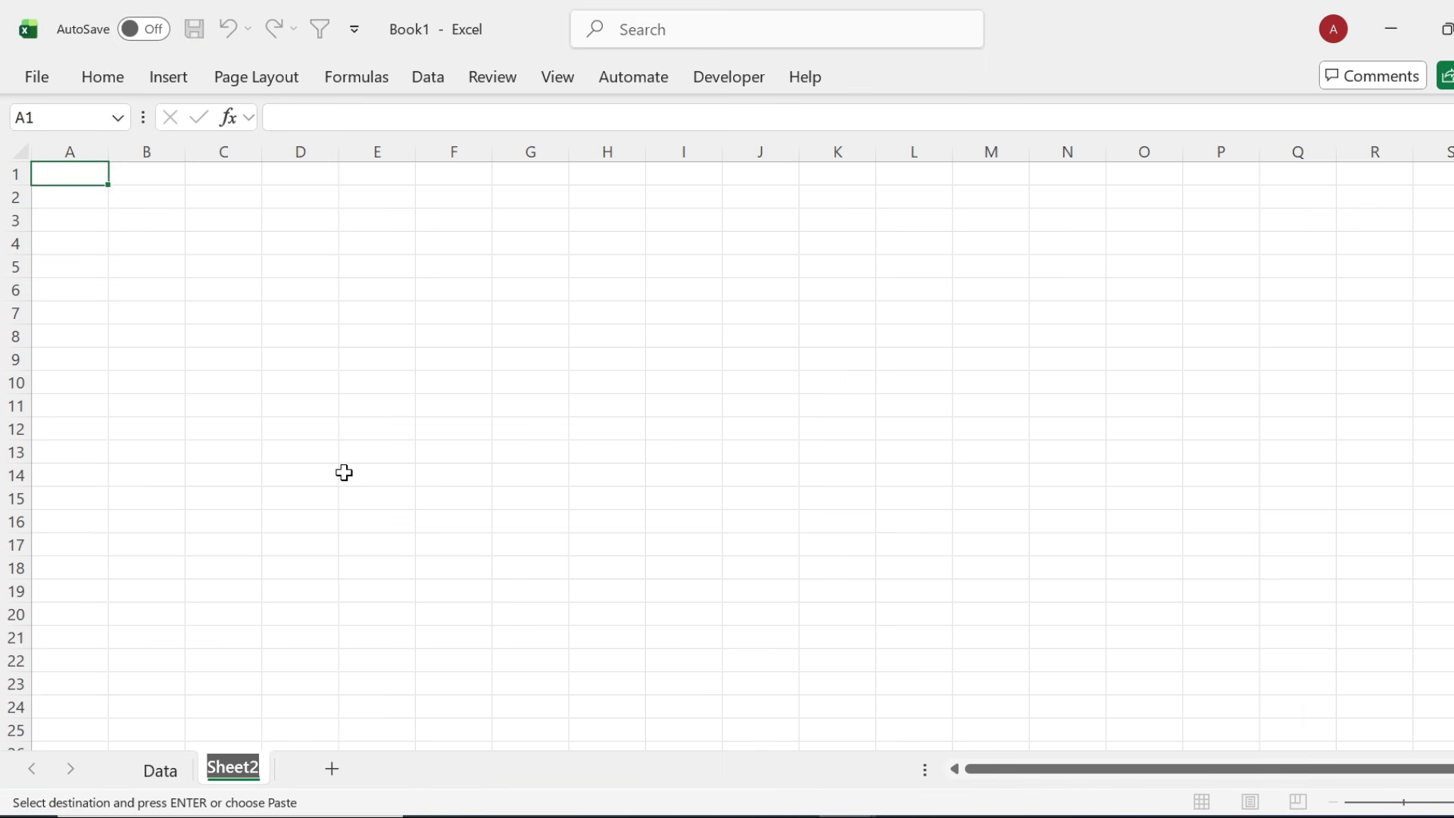
text(SearchBox)
click(344, 472)
drag(266, 774, 125, 763)
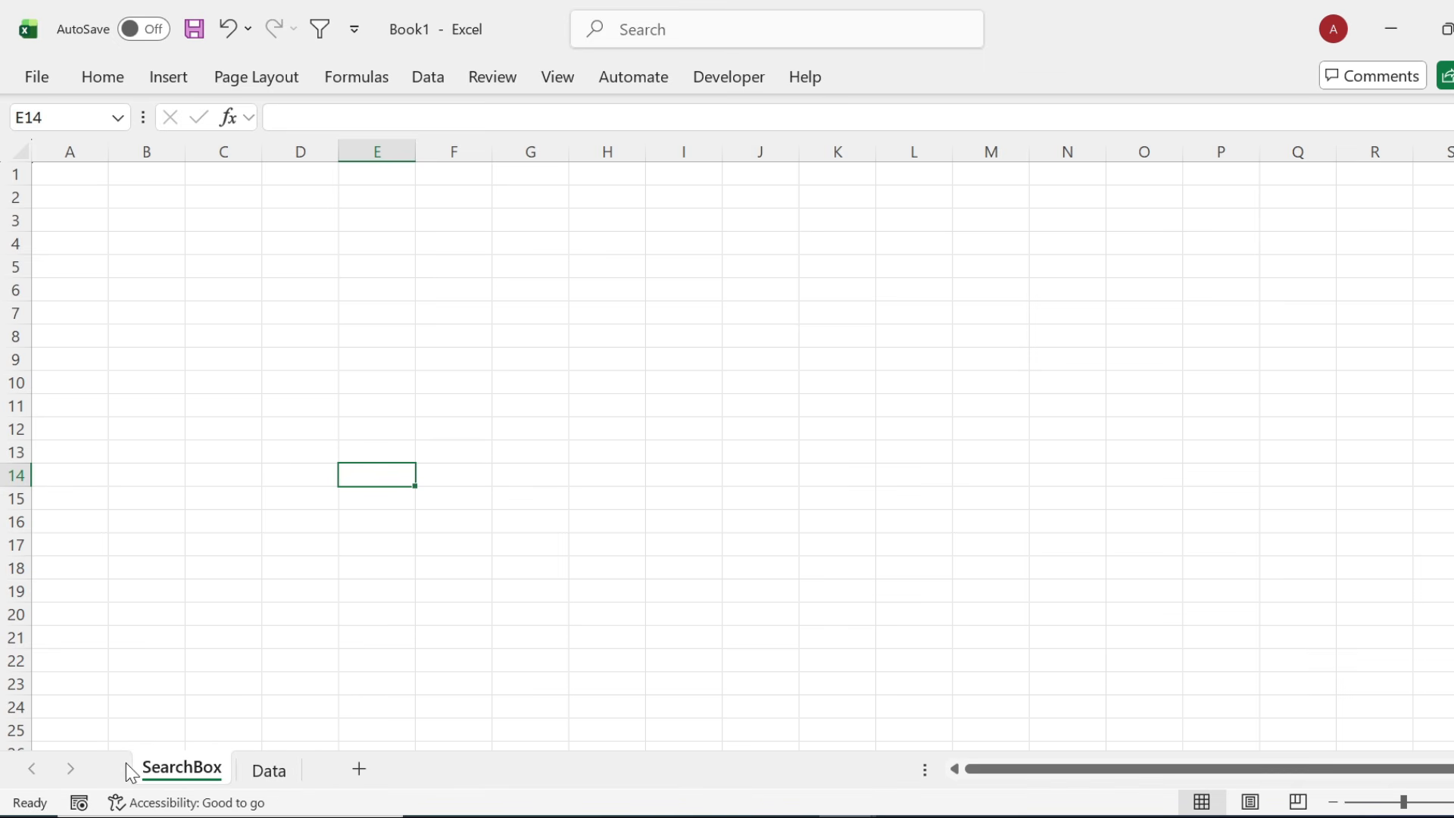
Copy the table header row B2:H2 from the Data sheet and paste only its column widths at C6 of SearchBox.
click(286, 773)
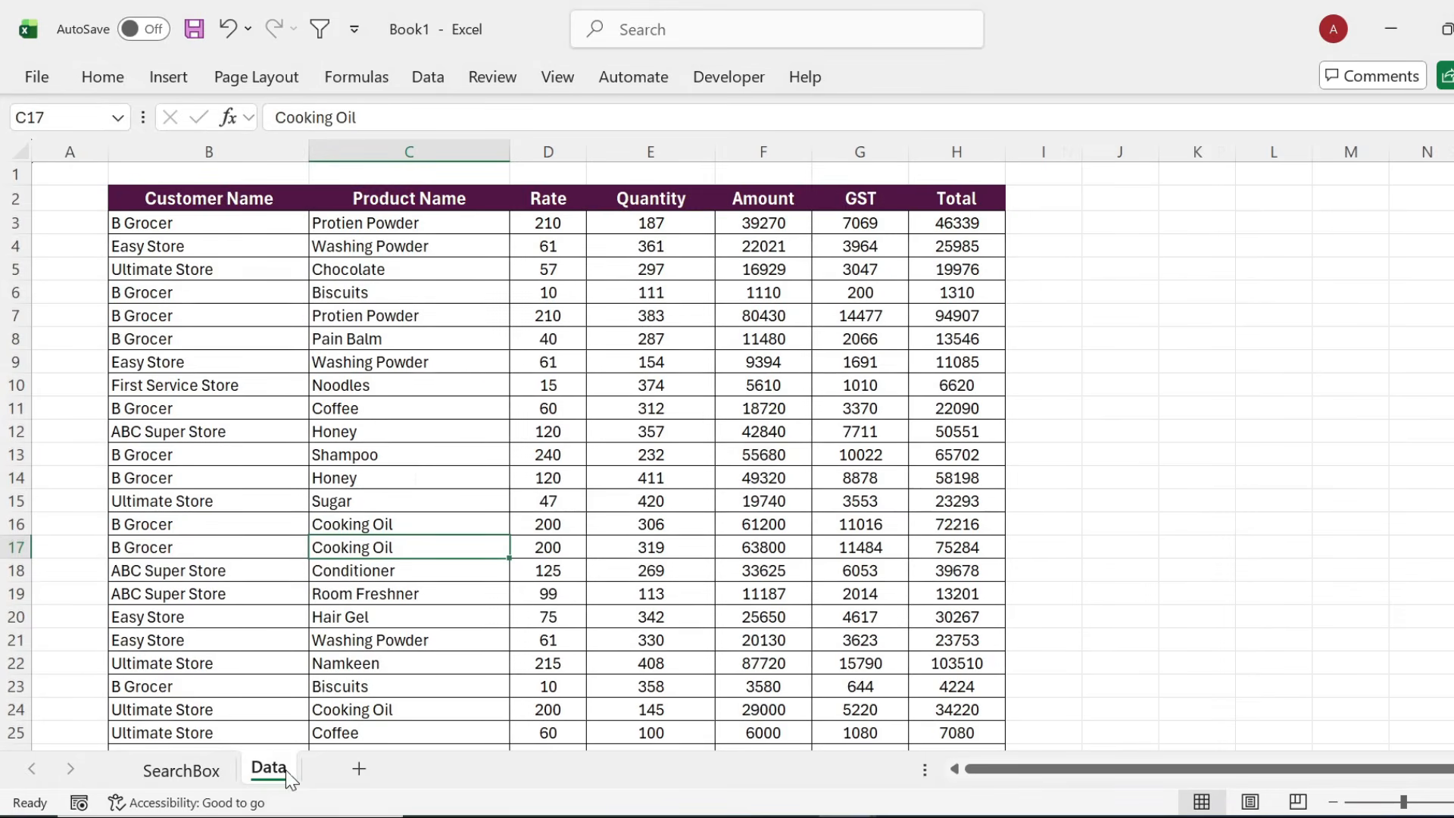
drag(216, 199, 911, 202)
key(ctrl+c)
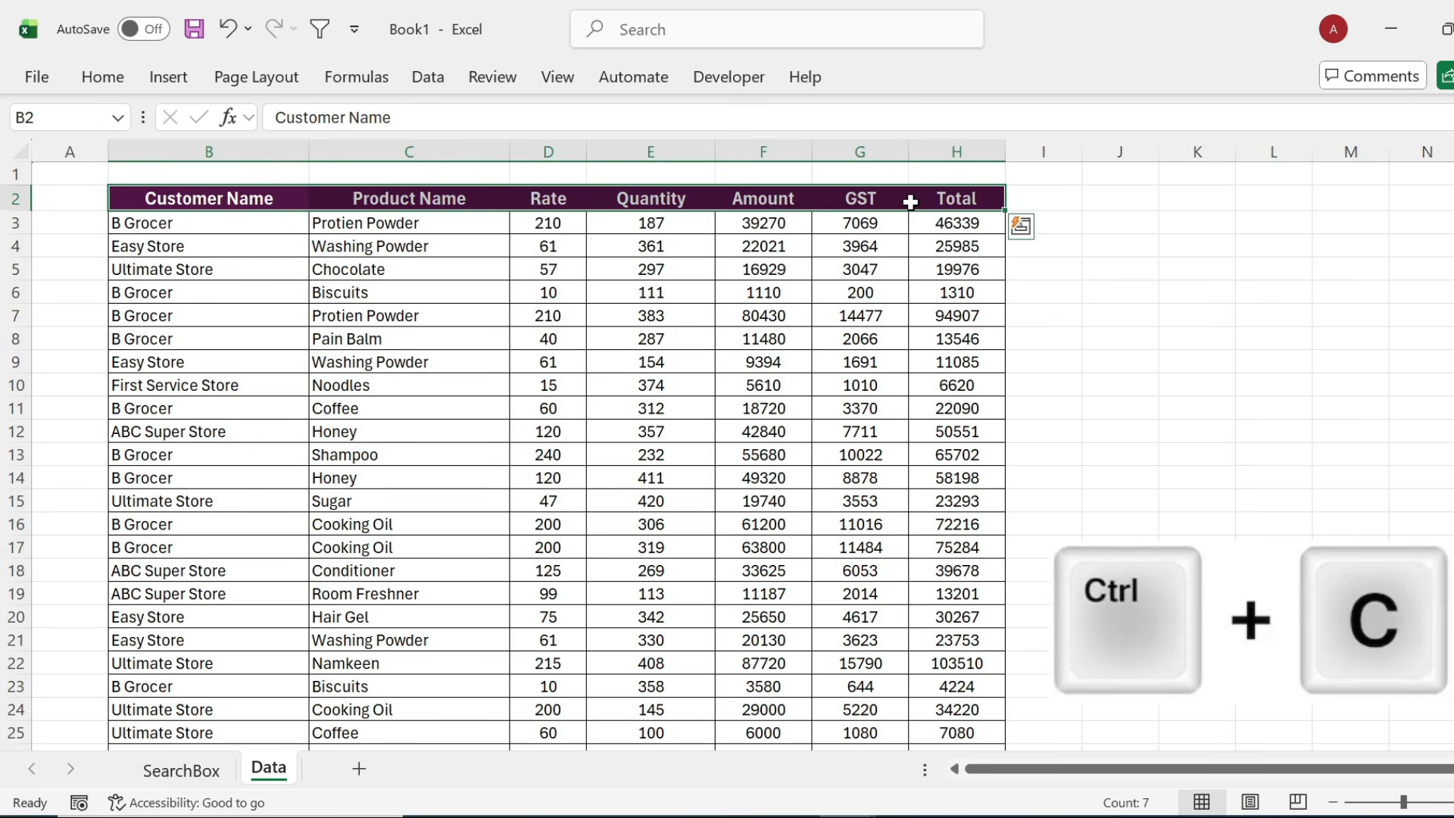
click(180, 770)
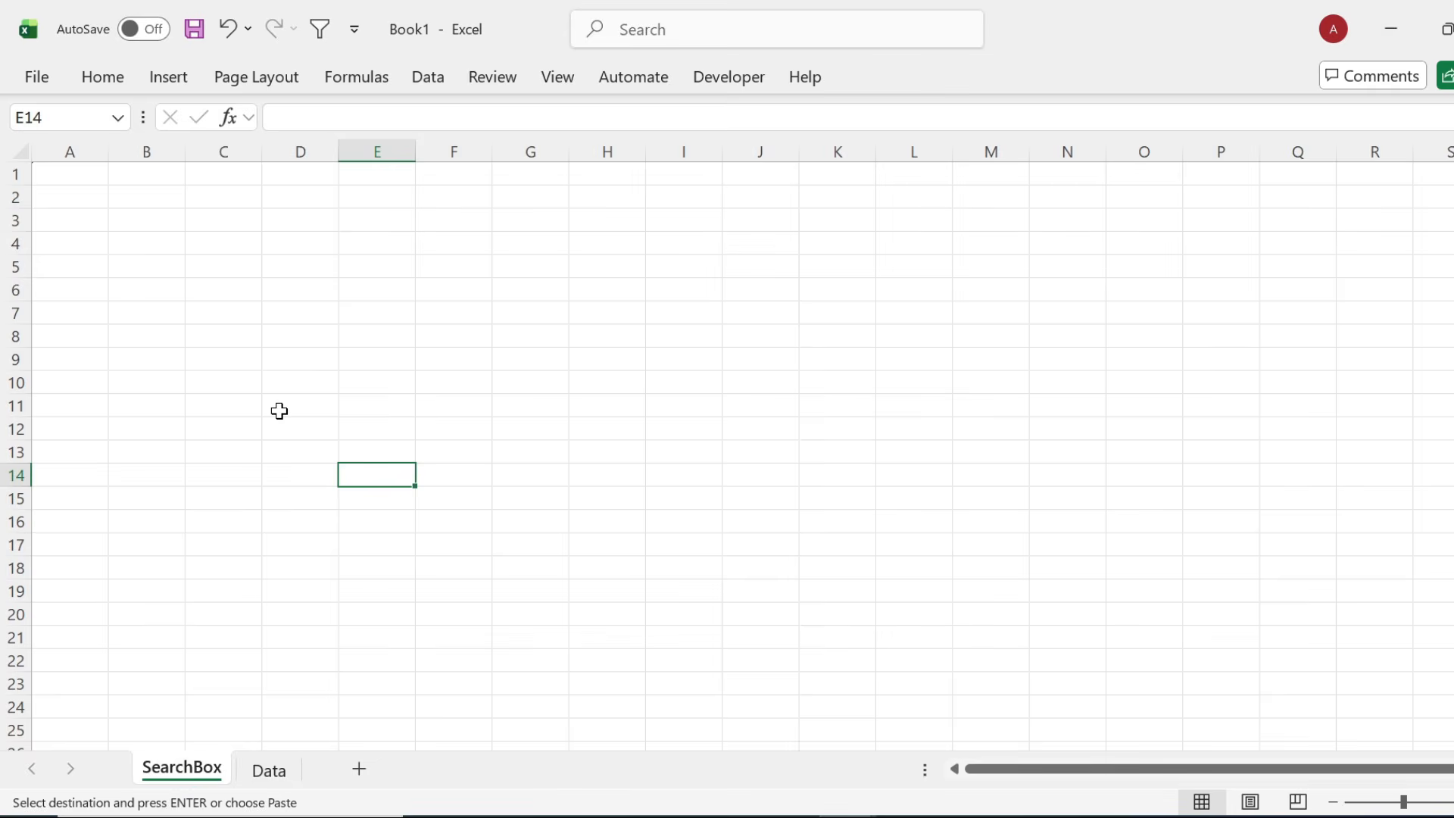
click(256, 295)
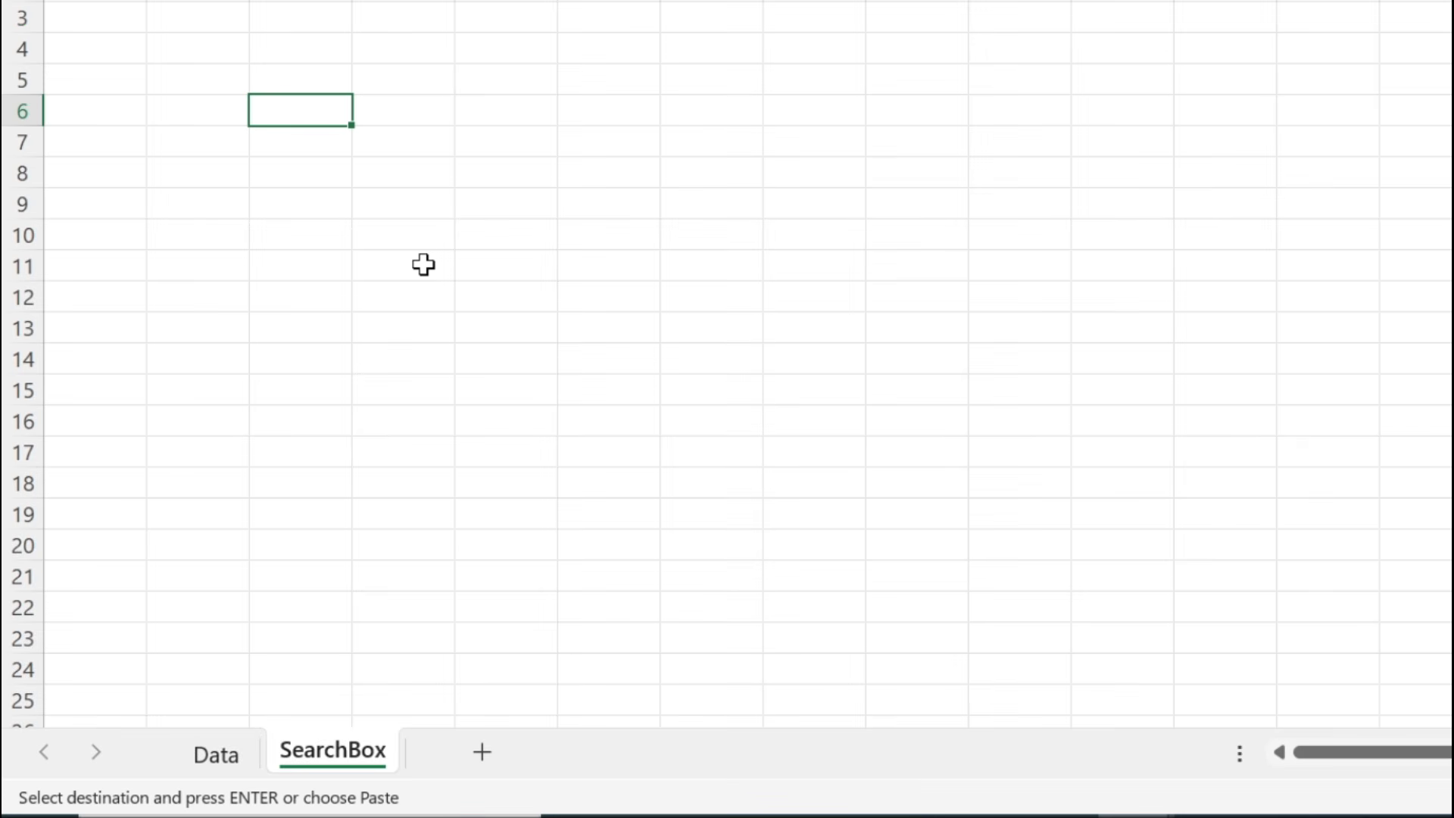
key(ctrl+alt+v)
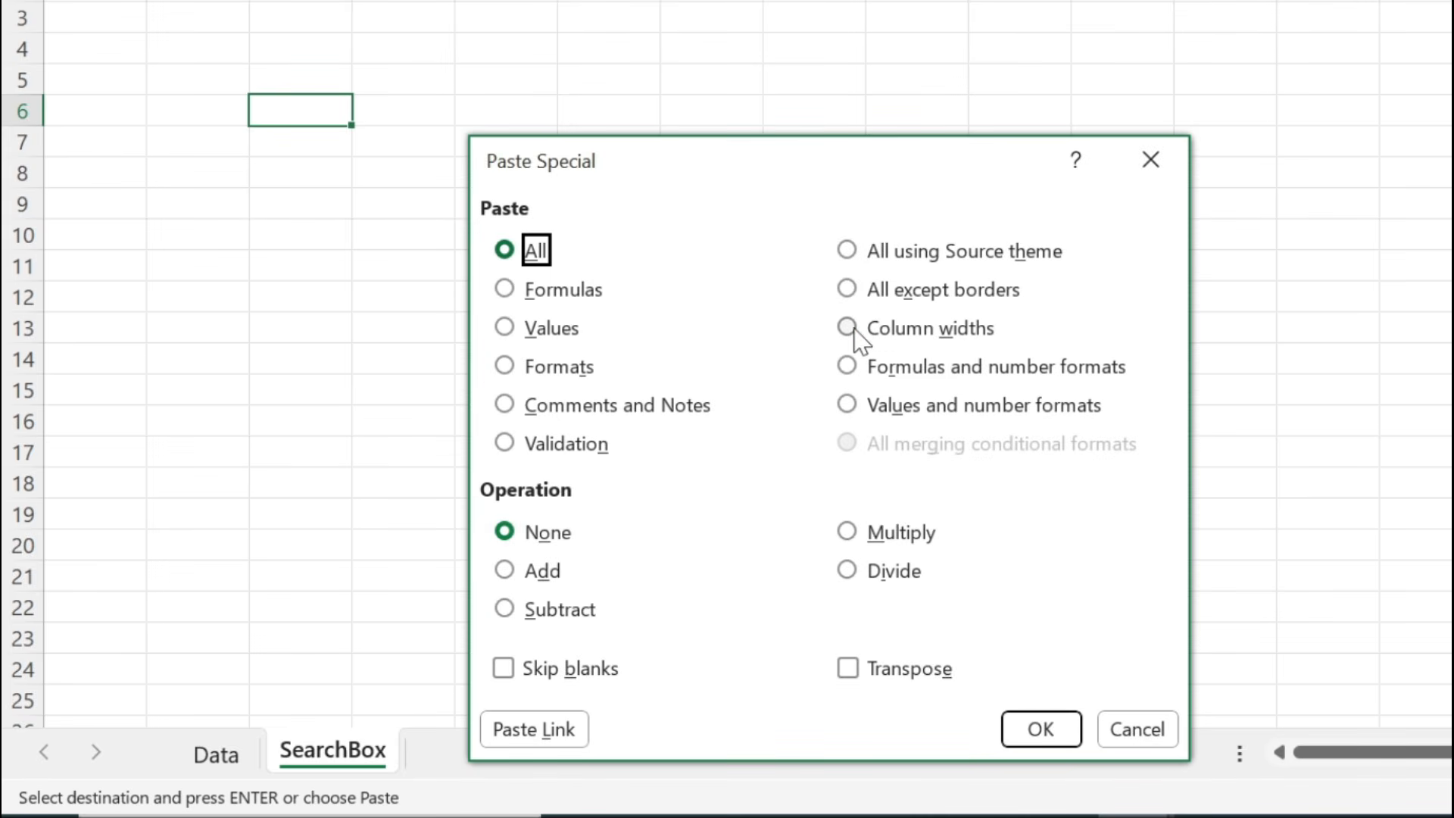
click(852, 329)
click(1047, 727)
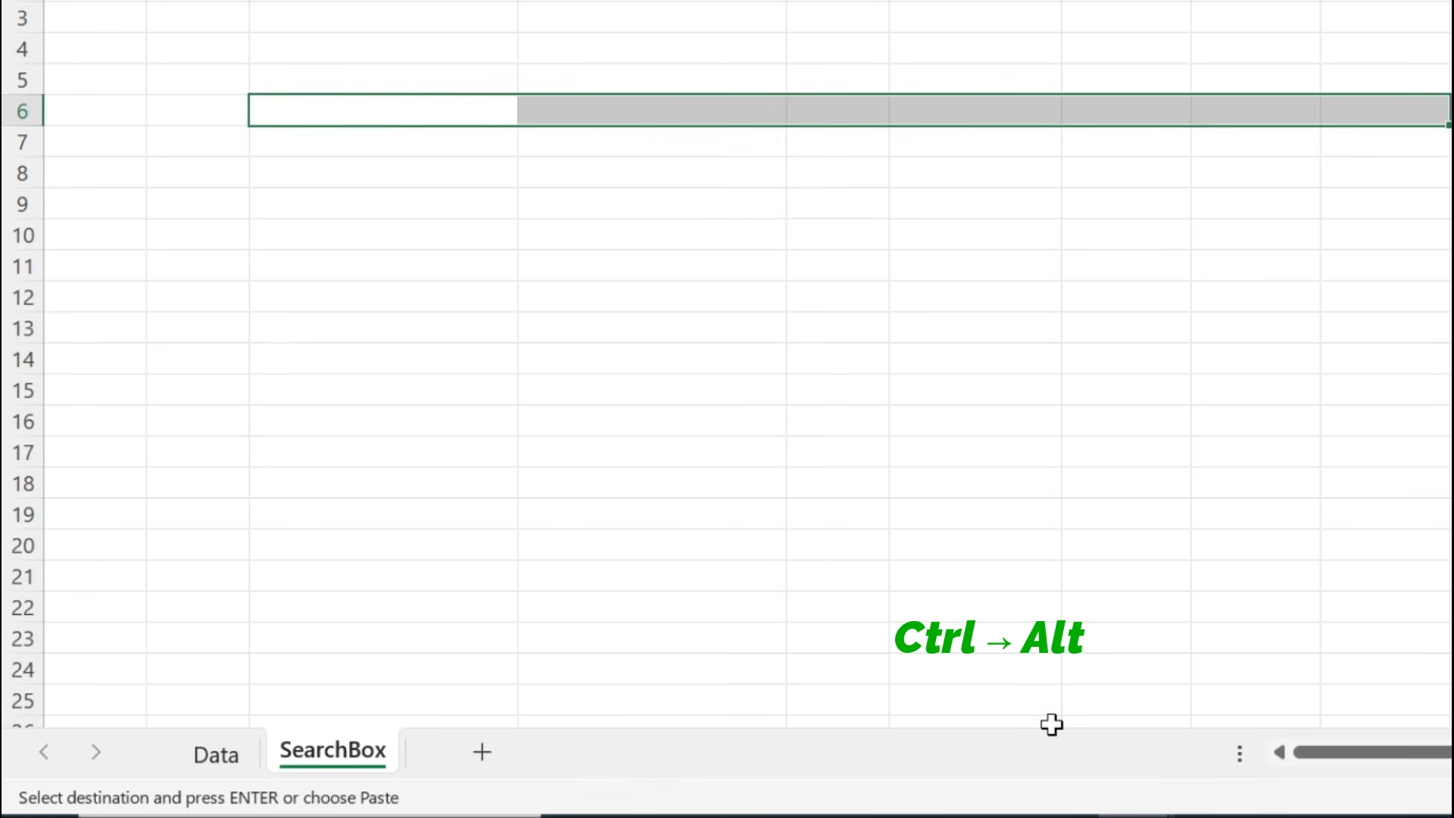
Paste the copied header row's formats and values into row 6 of SearchBox, starting at C6.
key(ctrl+alt+v)
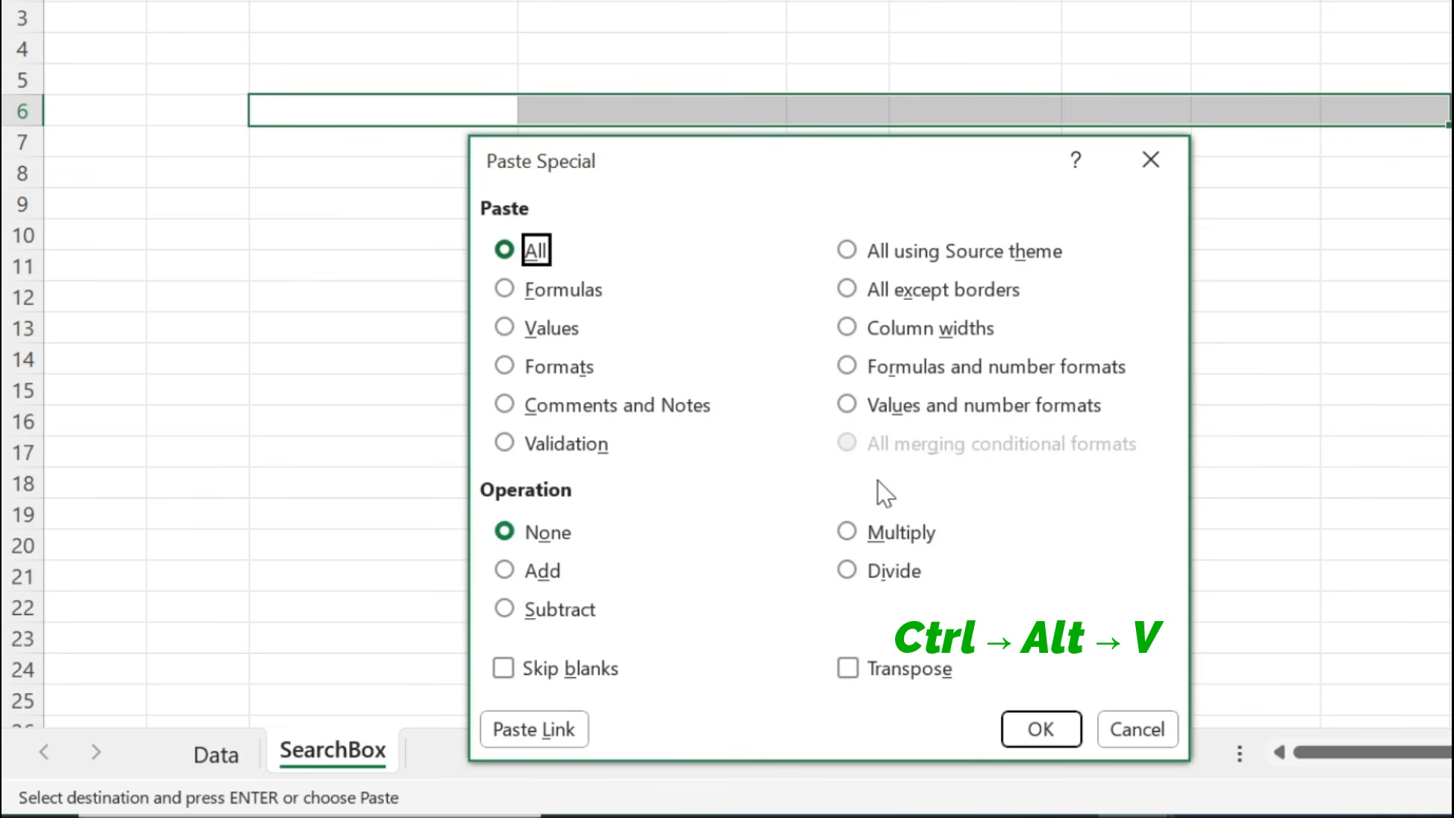
click(505, 367)
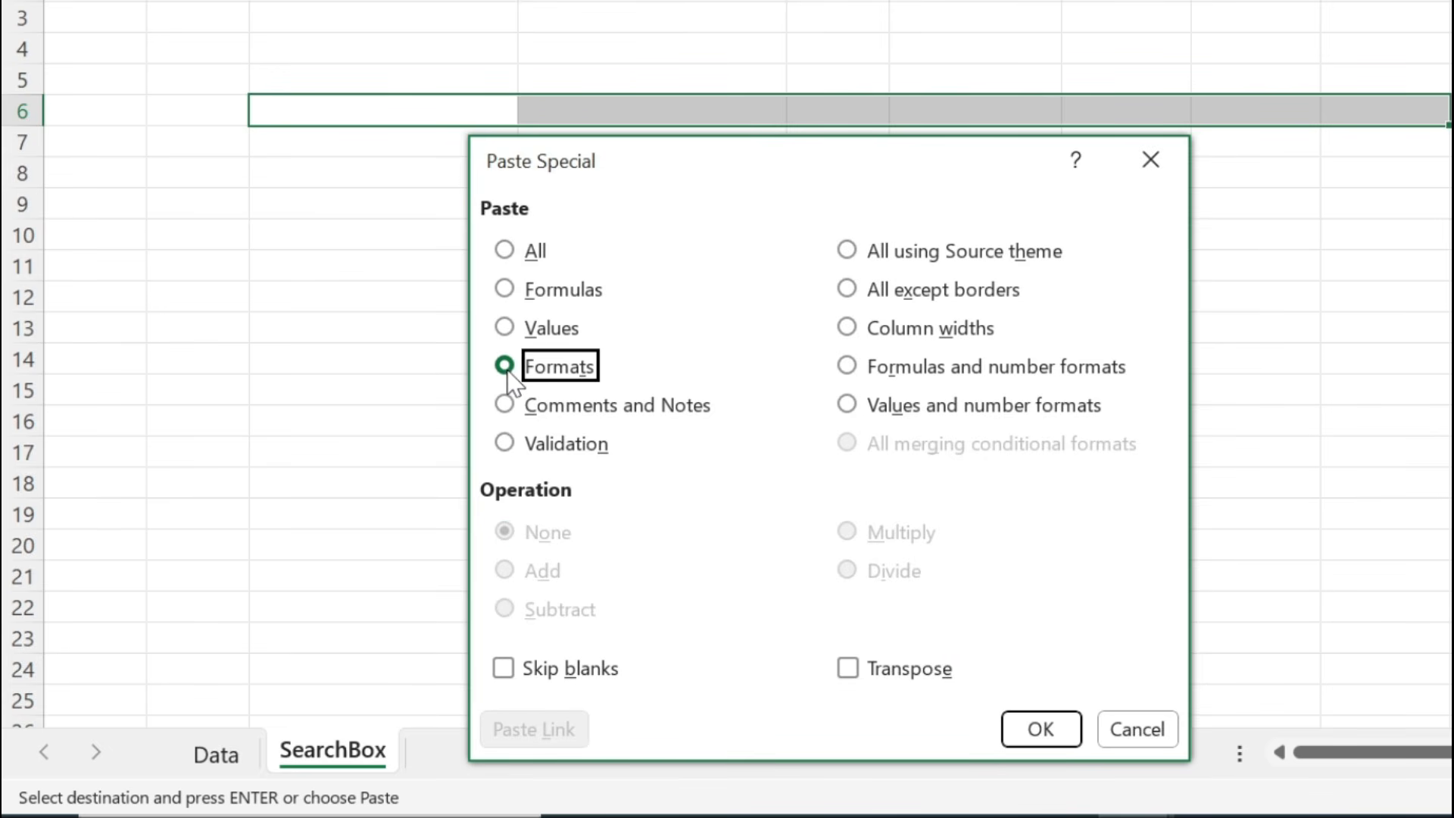
click(1036, 732)
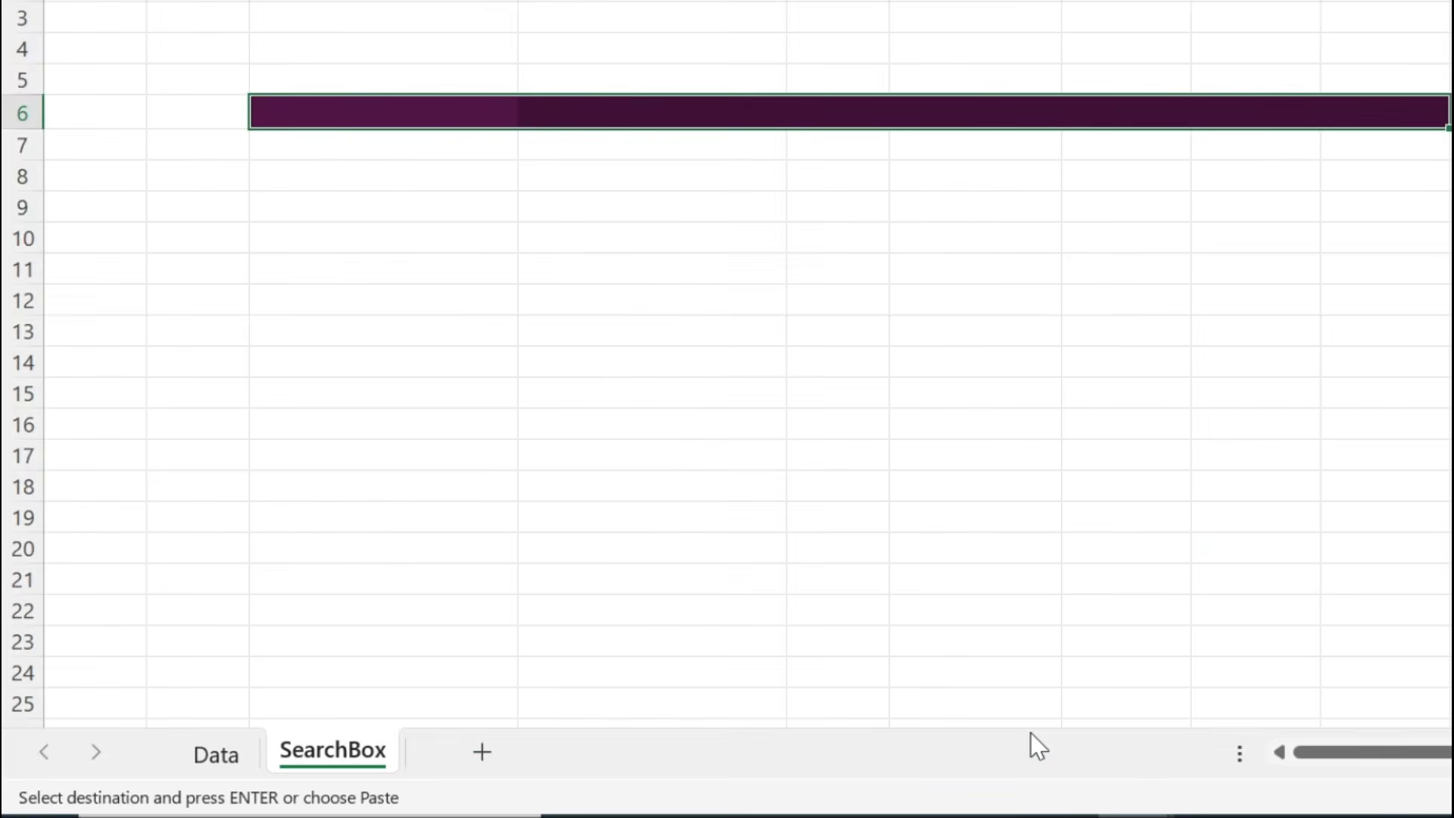
key(ctrl+alt+v)
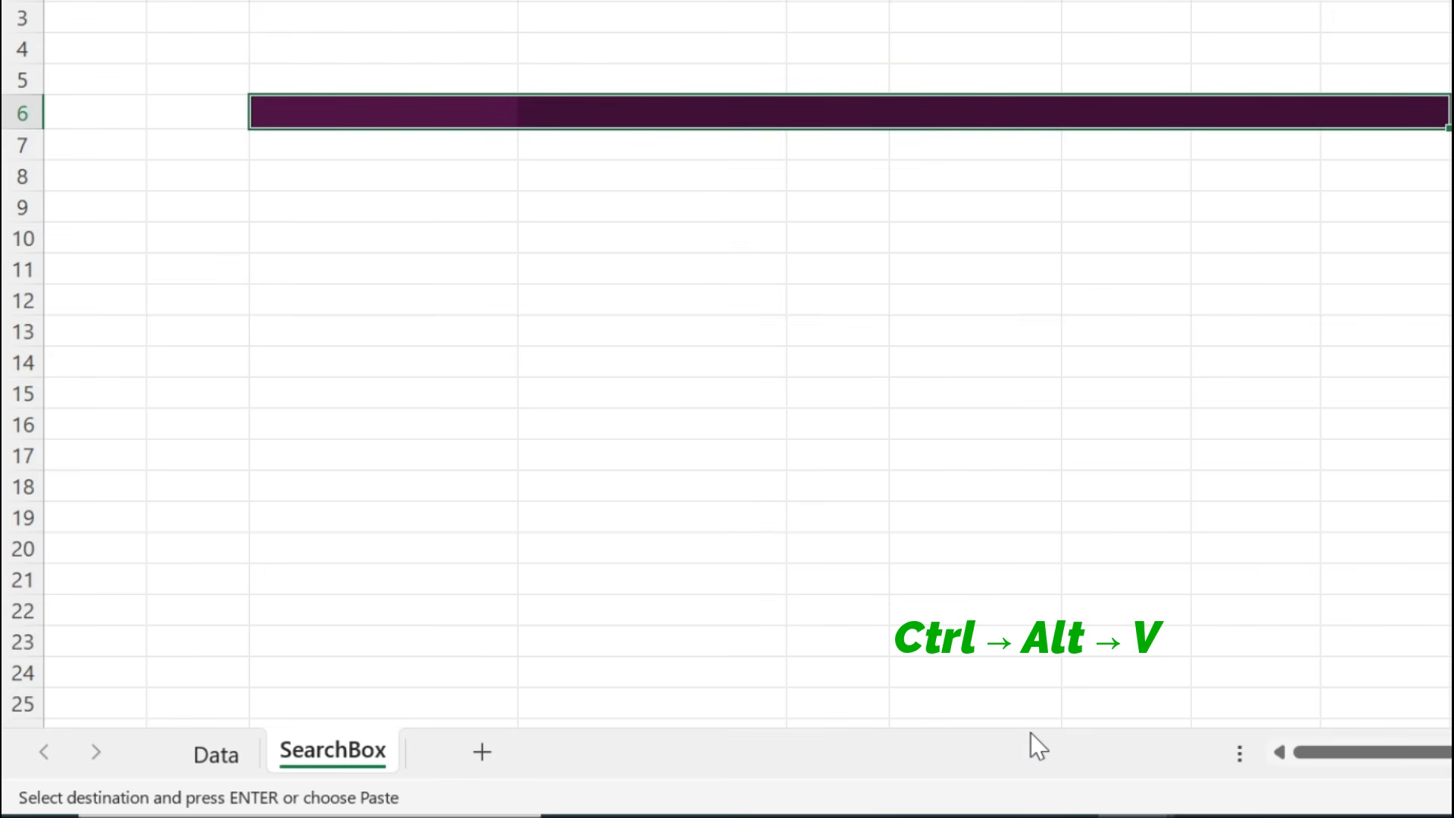
click(506, 327)
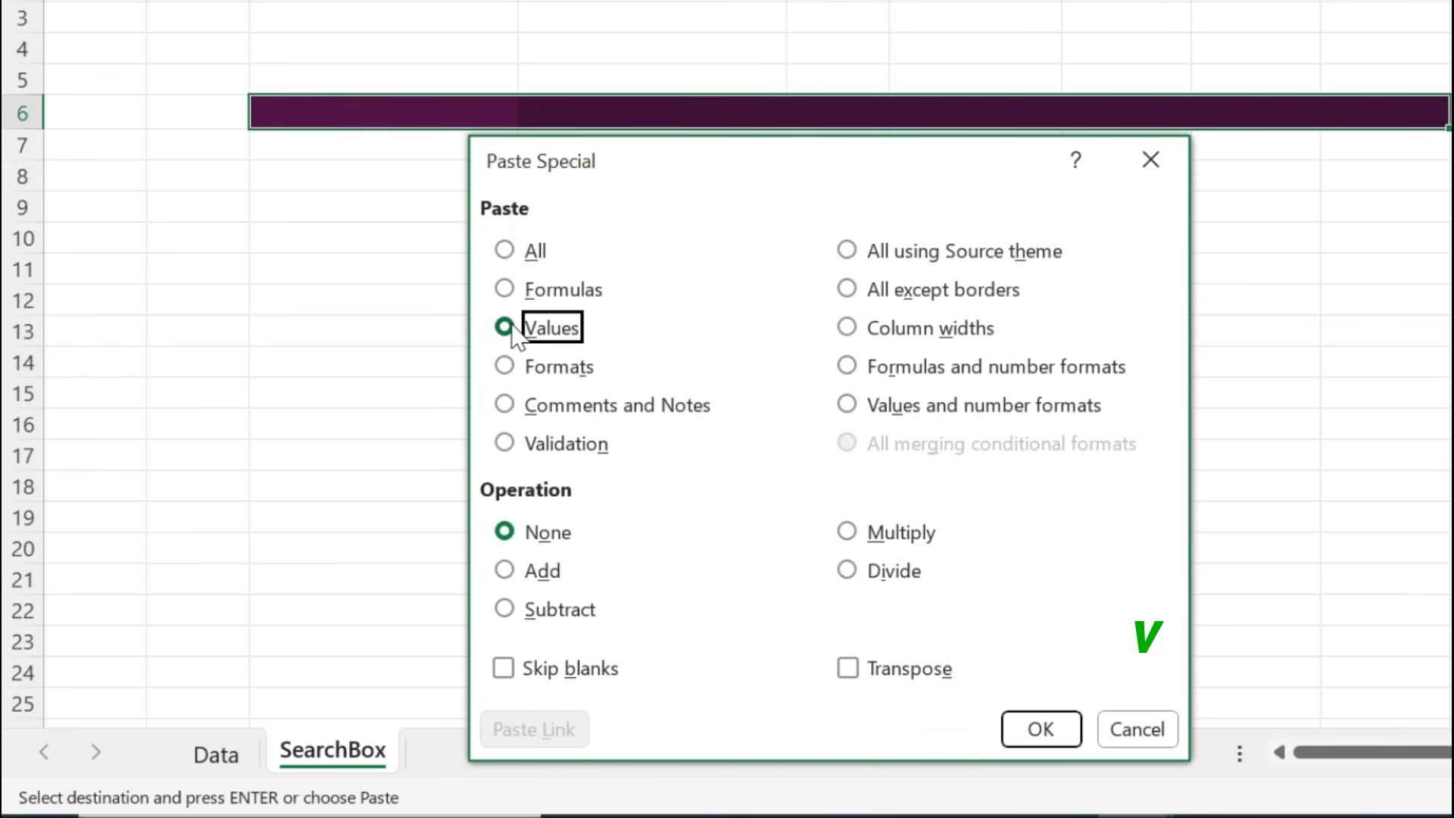
click(1063, 718)
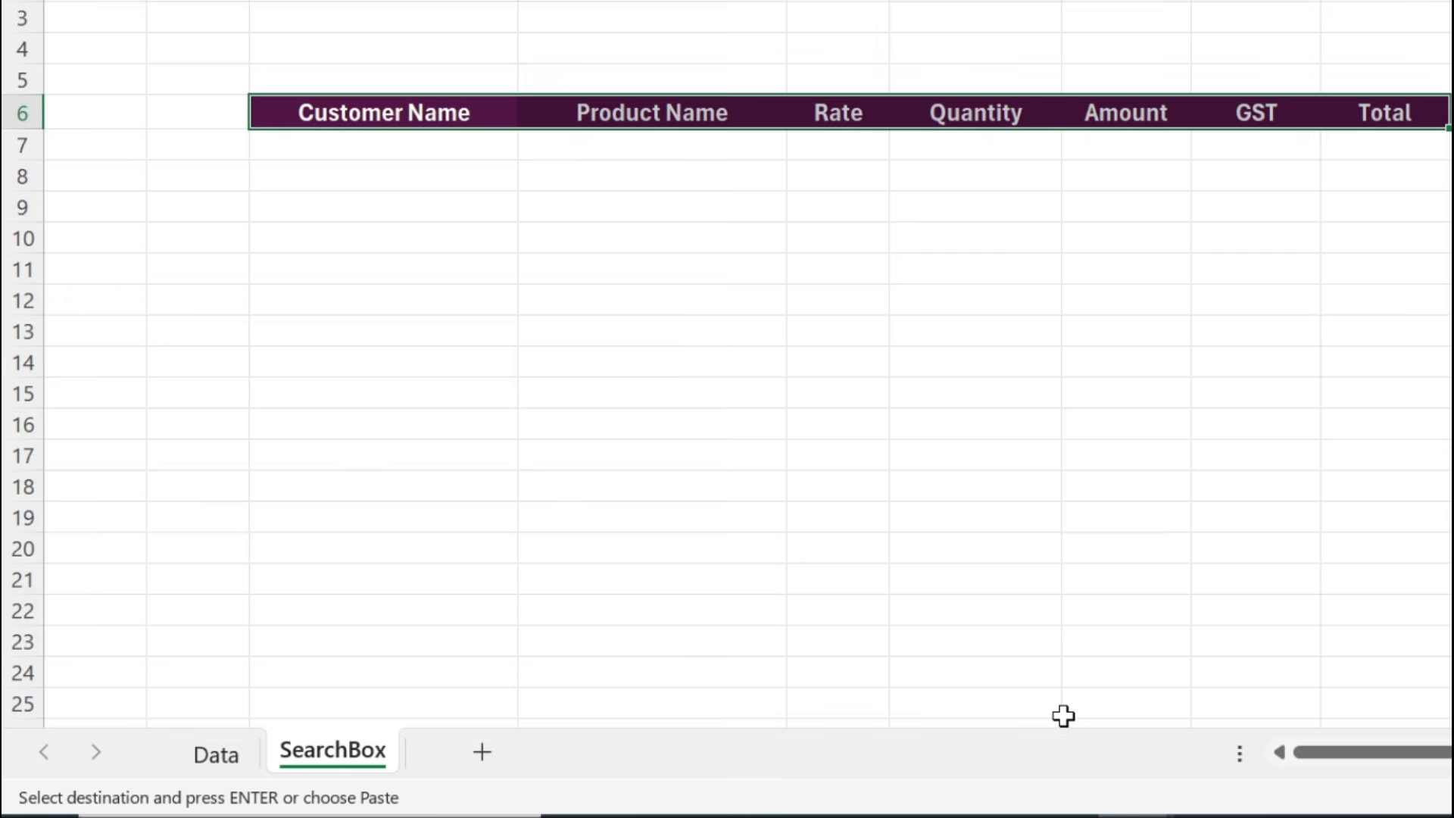
click(973, 518)
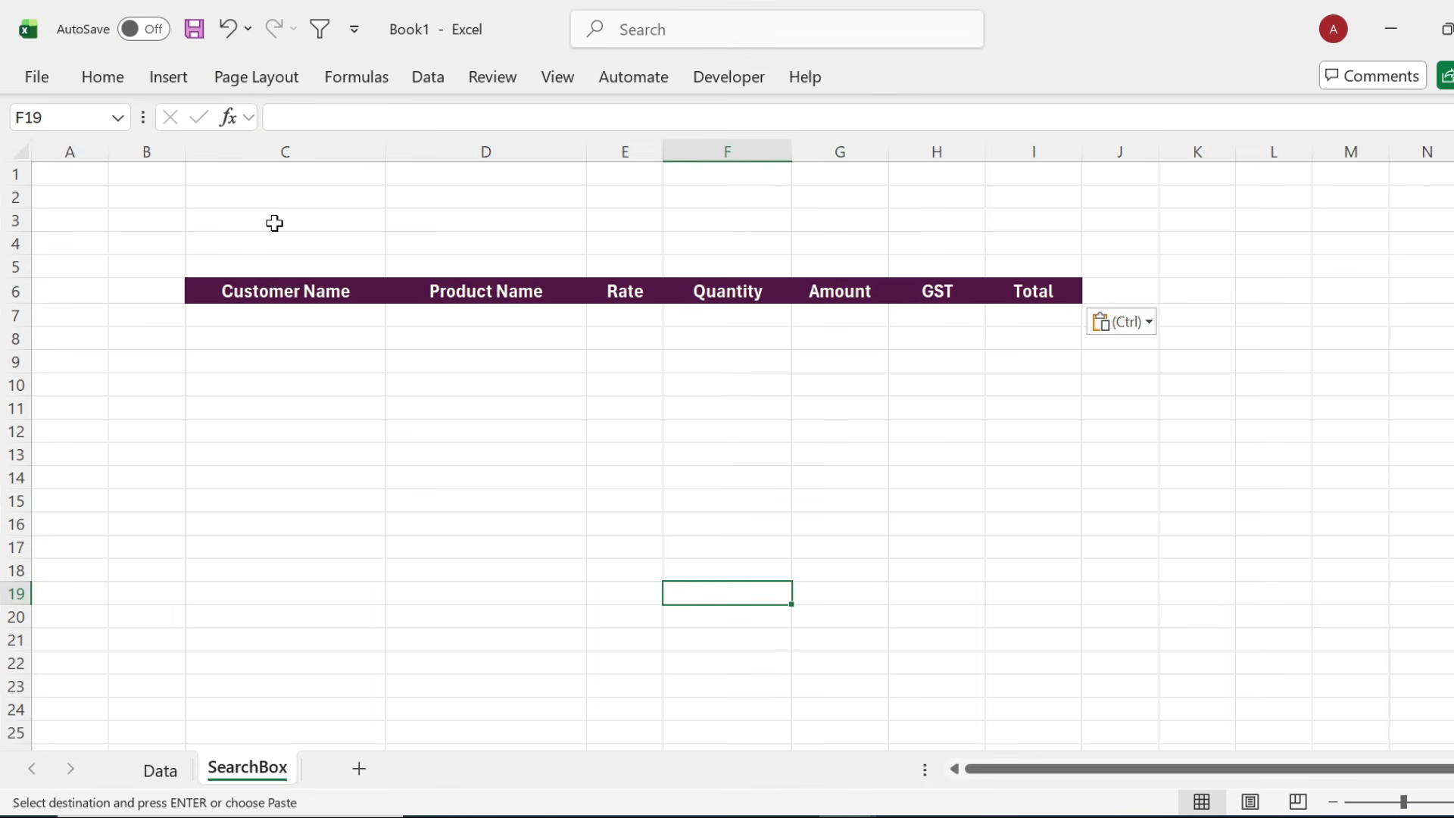
Draw a wide rounded rectangle above the headers, from column C to G across rows 2 to 4, with fully rounded ends.
click(180, 77)
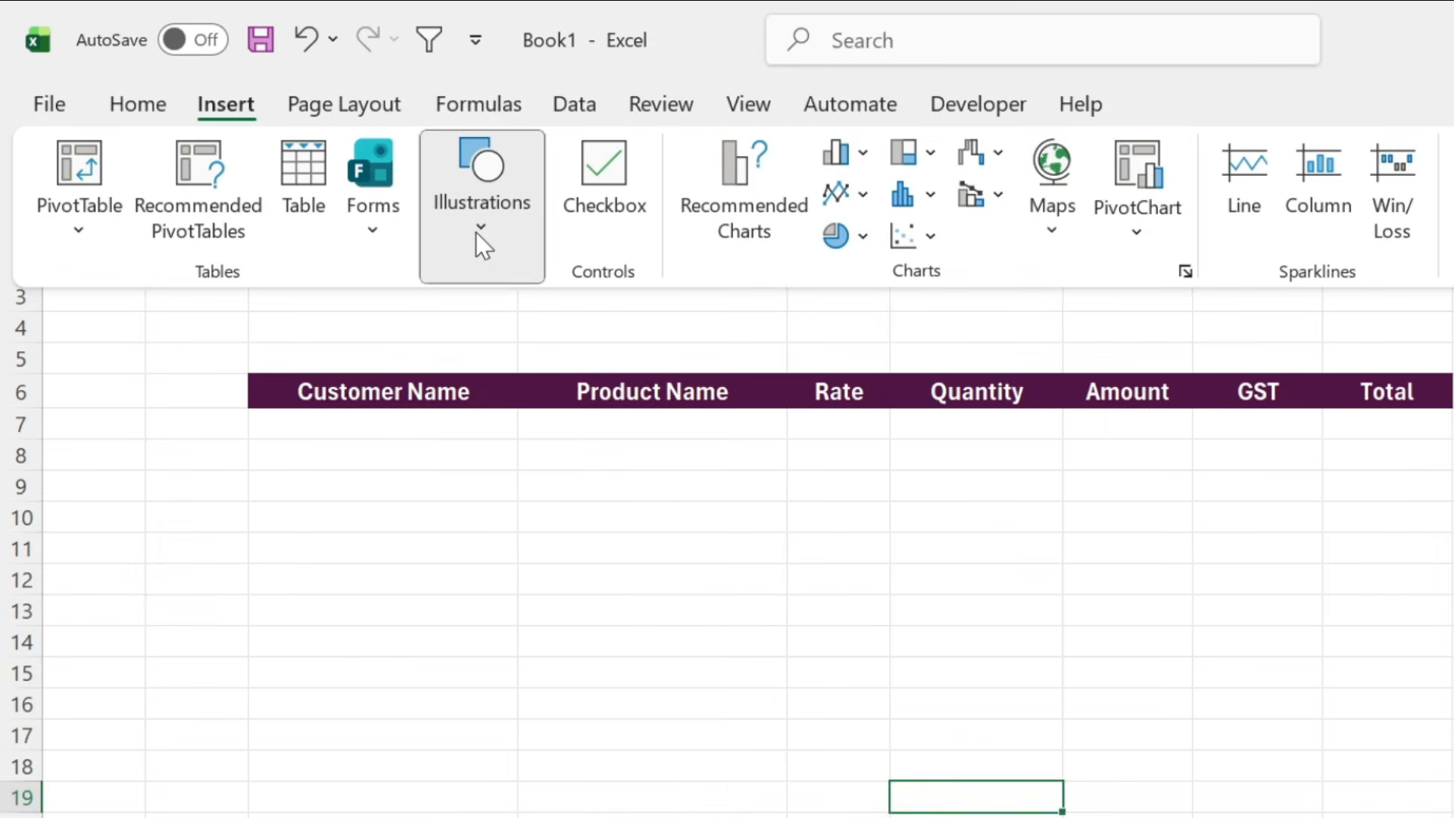
click(358, 172)
click(534, 348)
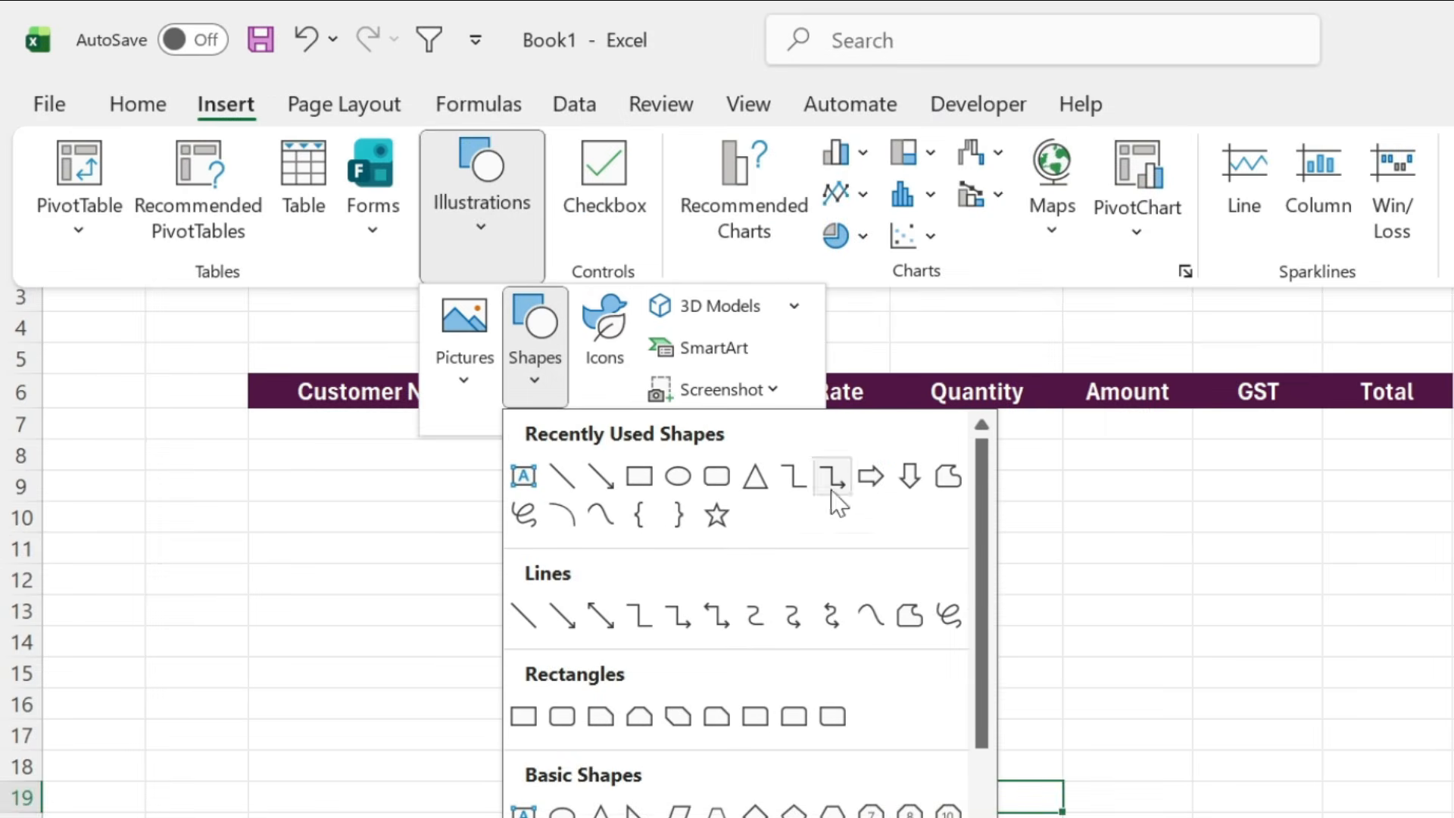
click(716, 477)
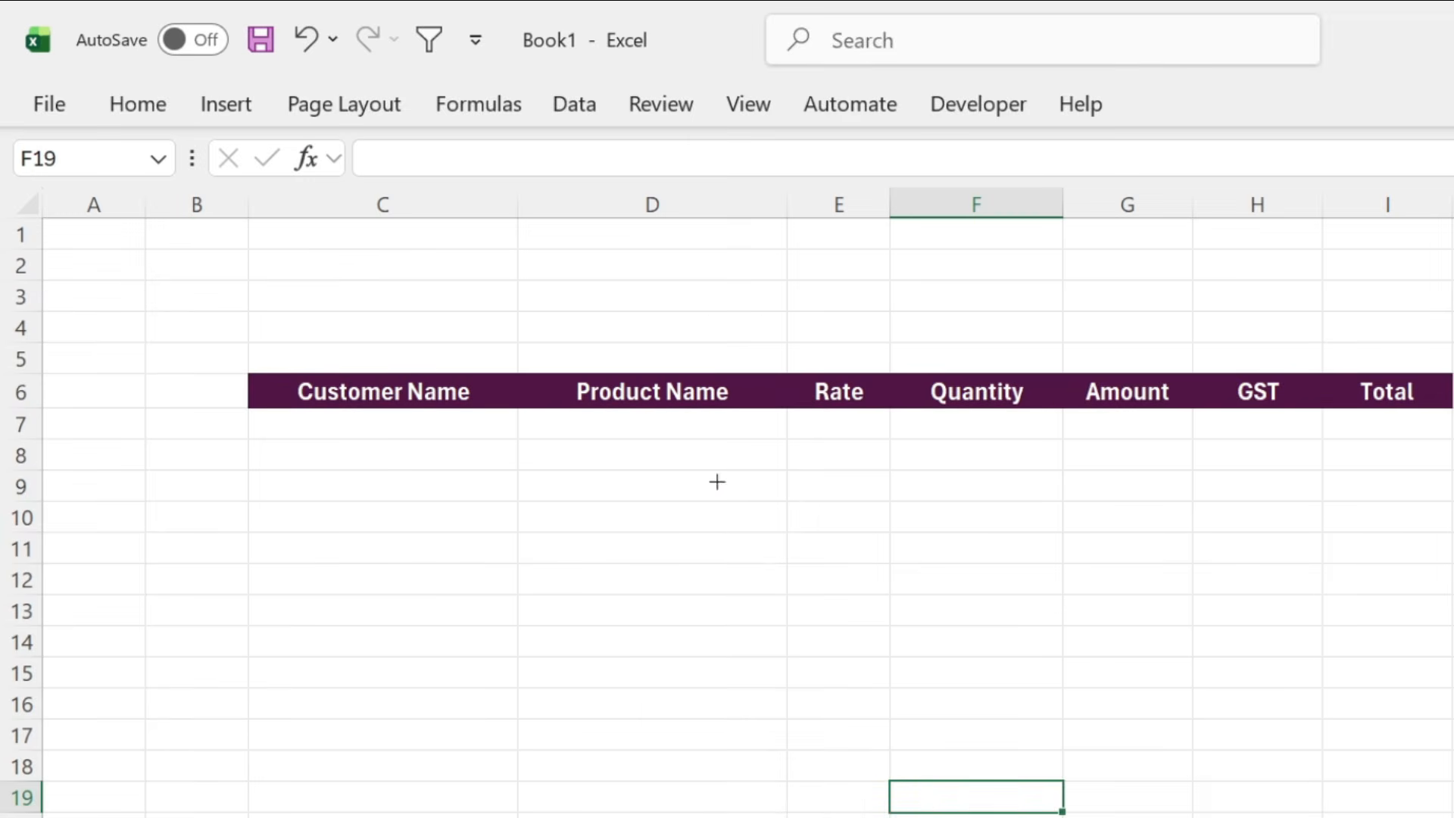
drag(334, 277, 1090, 336)
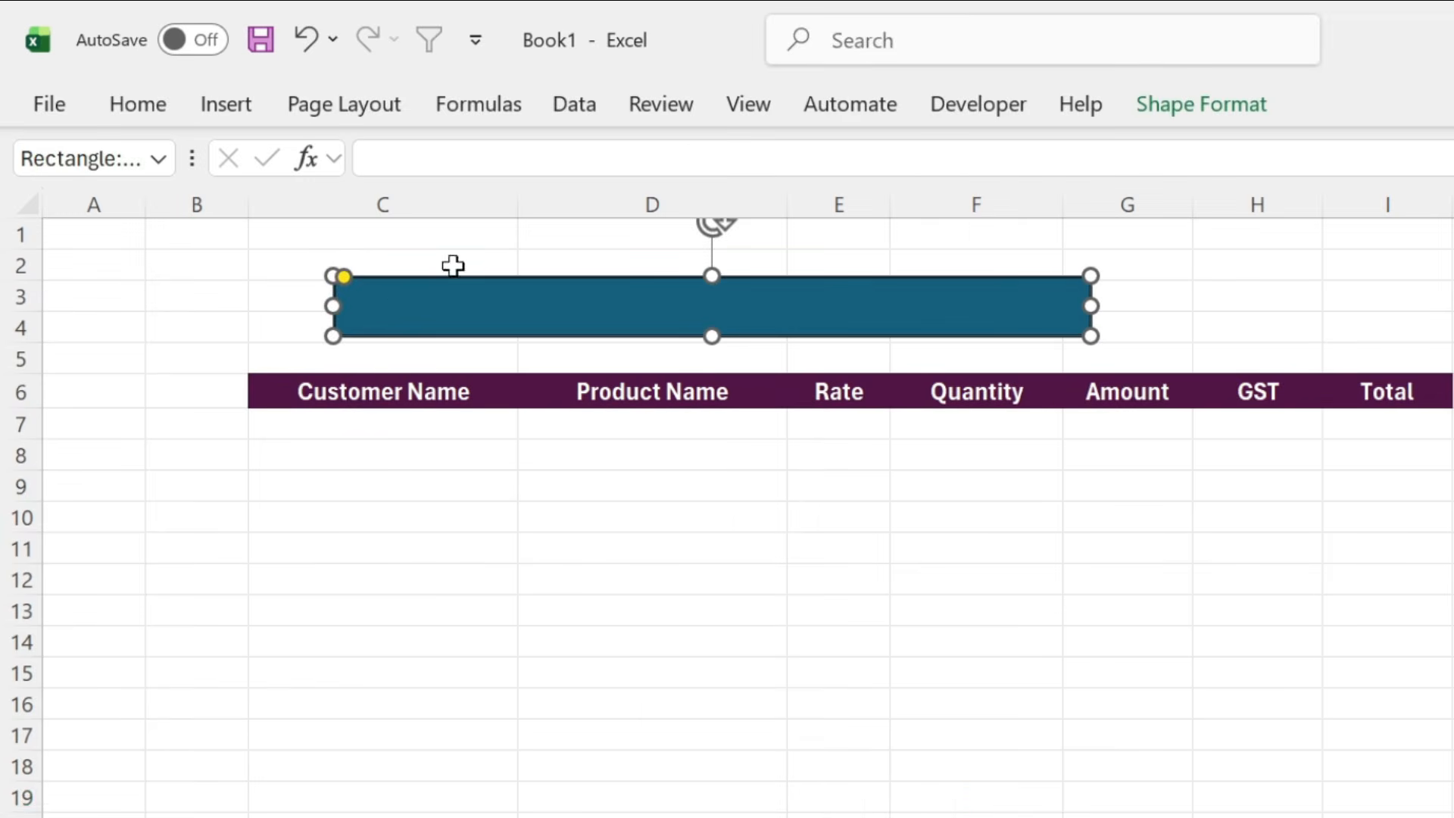
drag(349, 278, 389, 279)
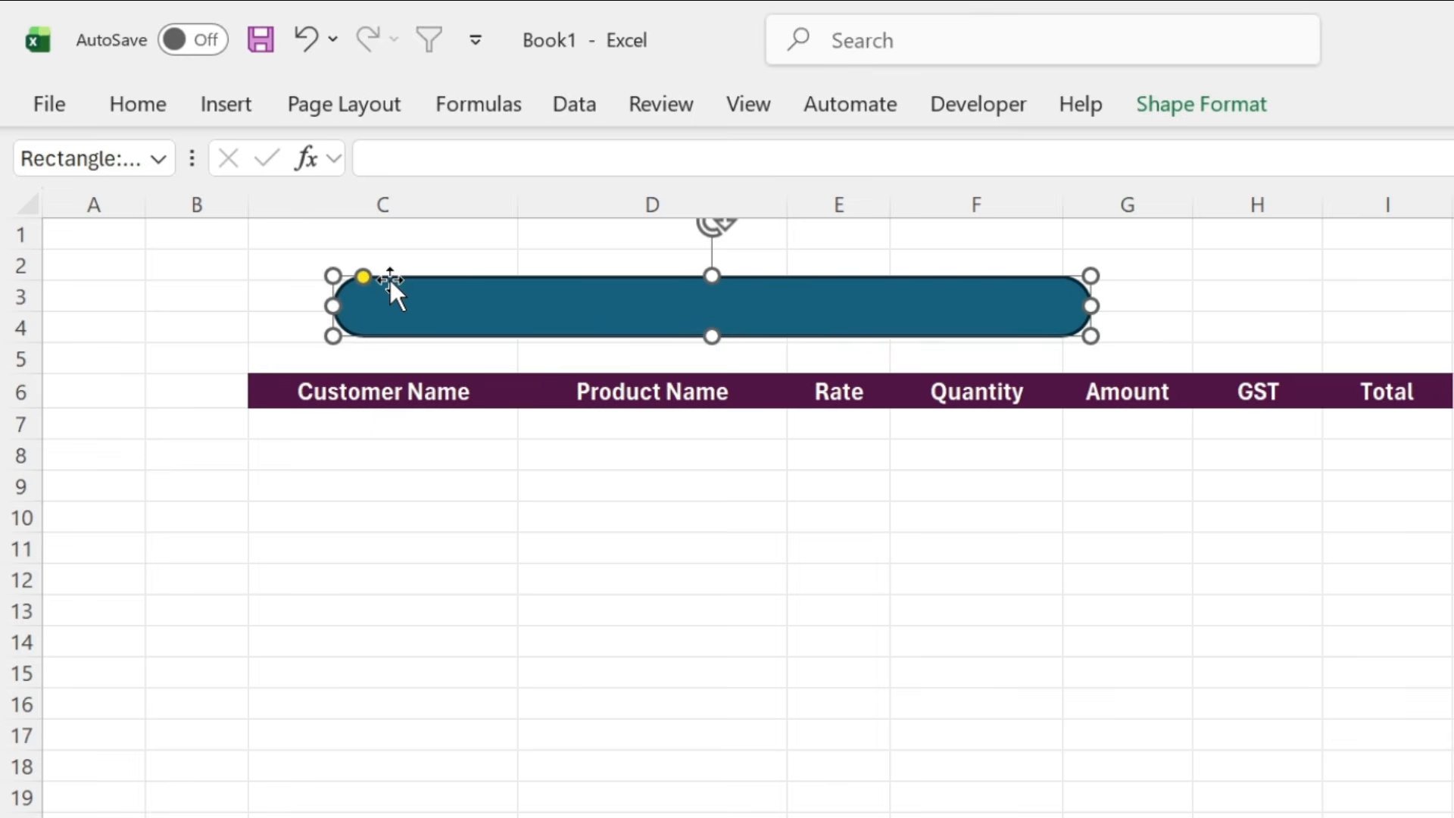
Give the search bar shape no fill and a dark purple outline matching the header row.
click(1216, 101)
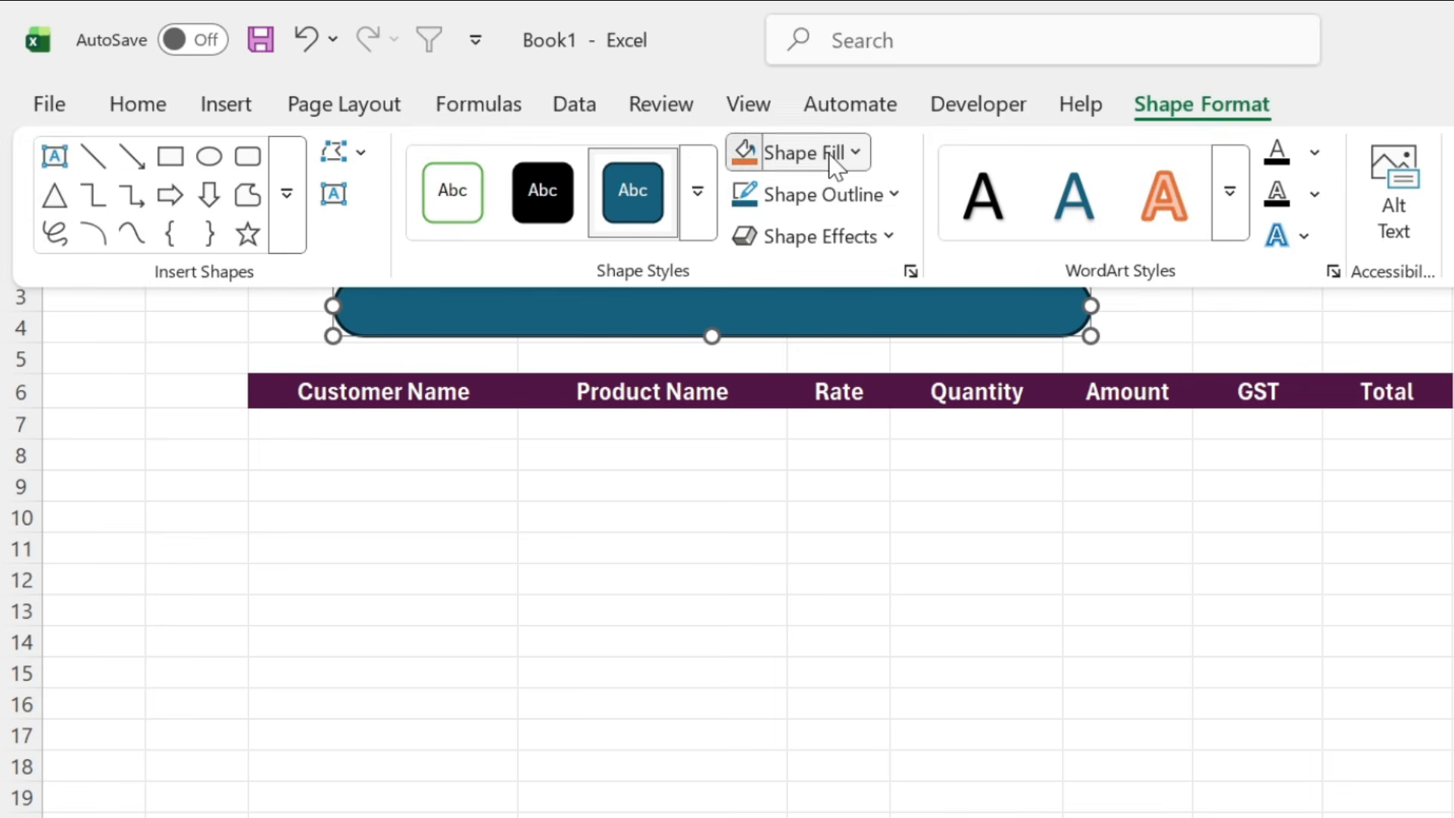
click(834, 159)
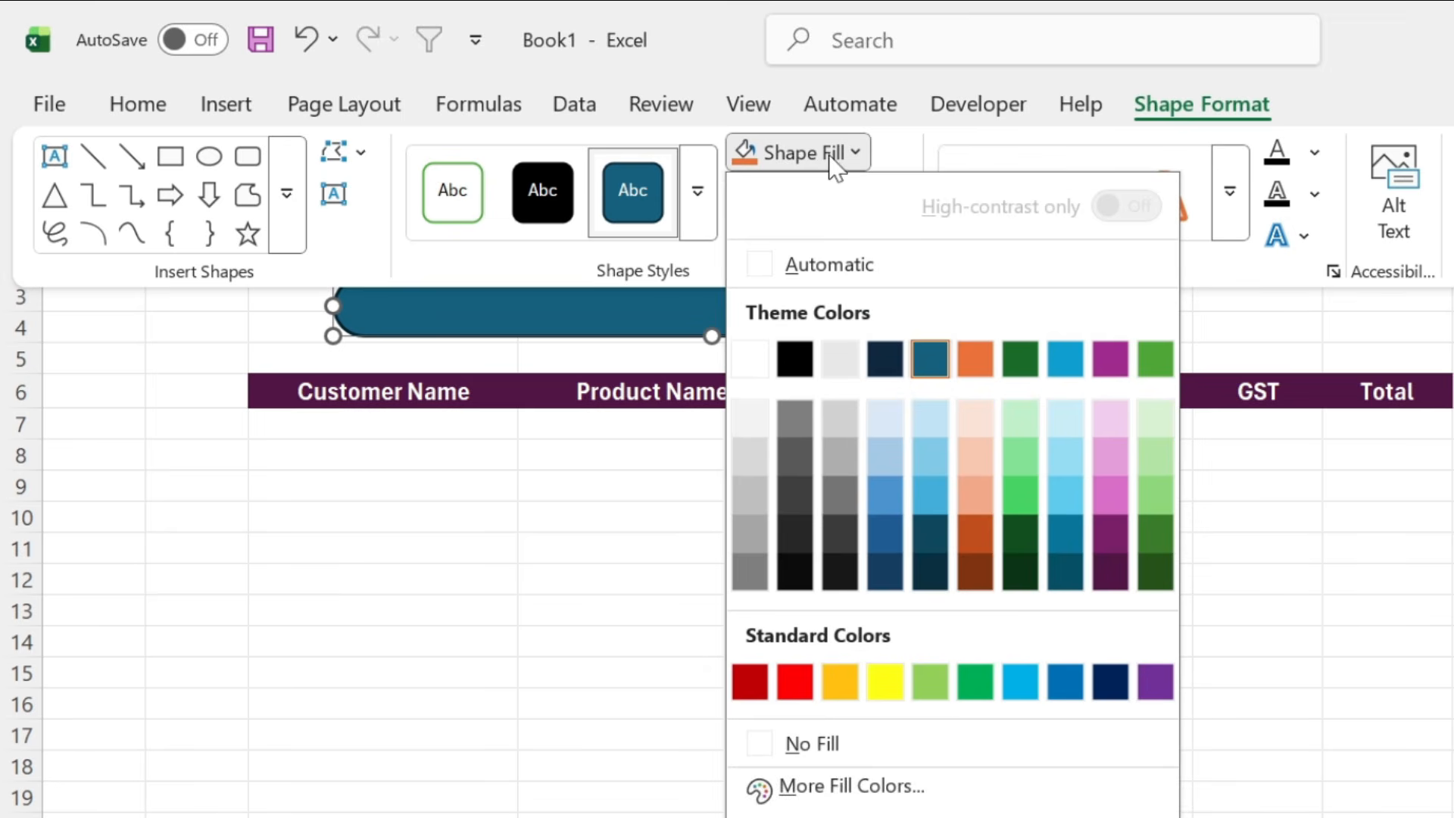
click(841, 743)
click(890, 197)
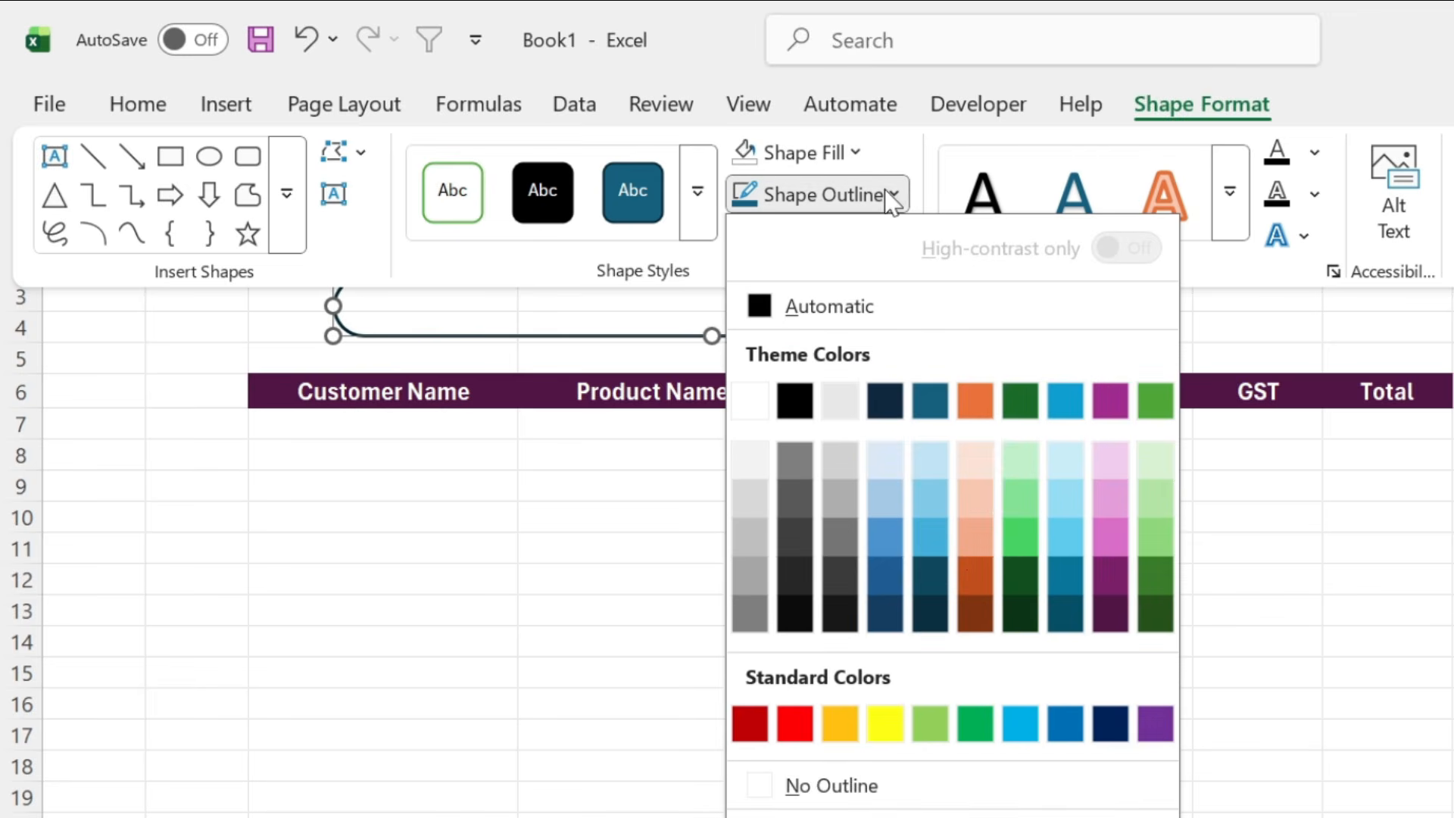
click(1111, 613)
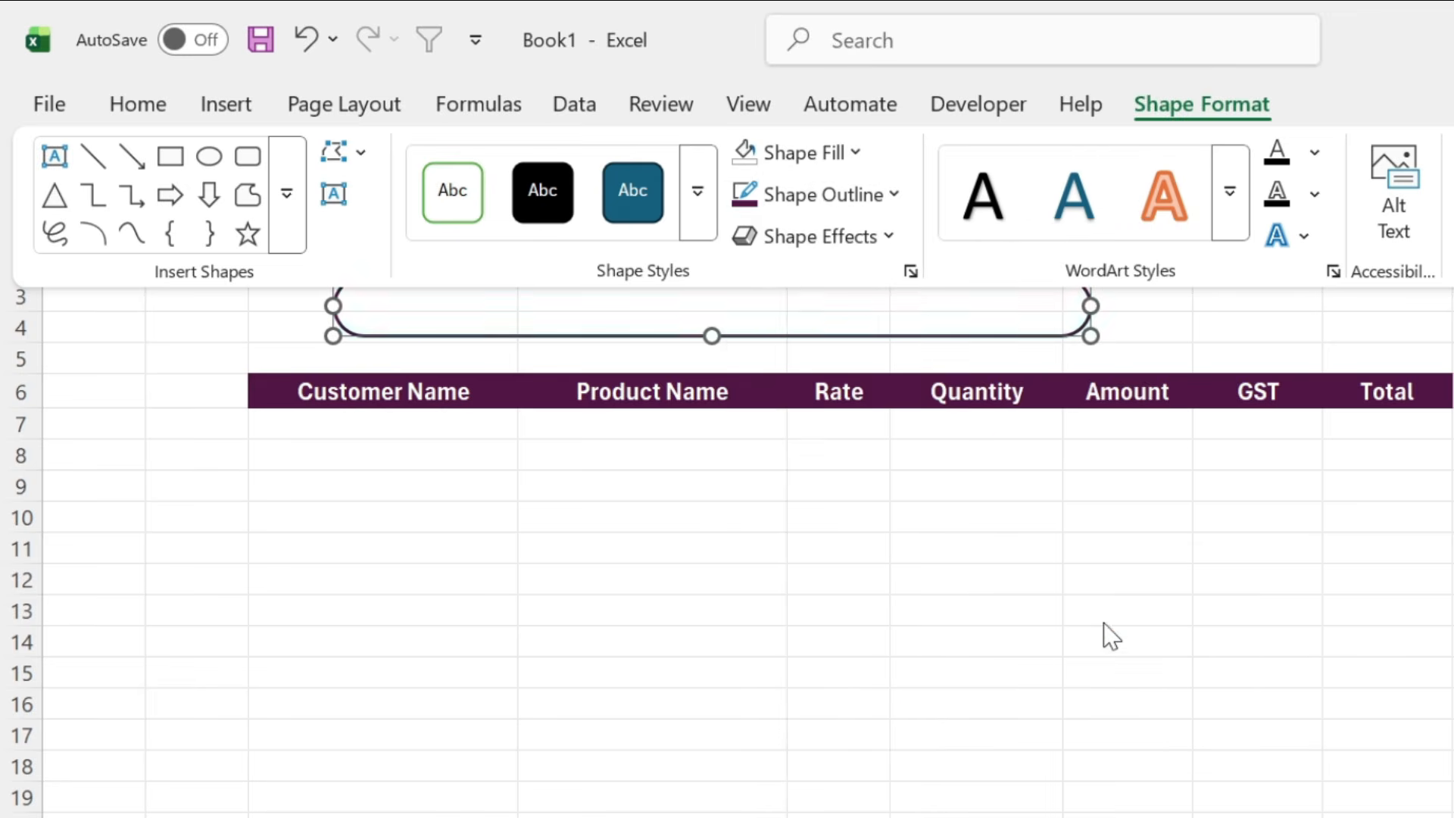
Add a top-corners-rounded rectangle with its top fully rounded, and fit it, rotated, into the left end of the search bar outline.
click(219, 107)
click(480, 229)
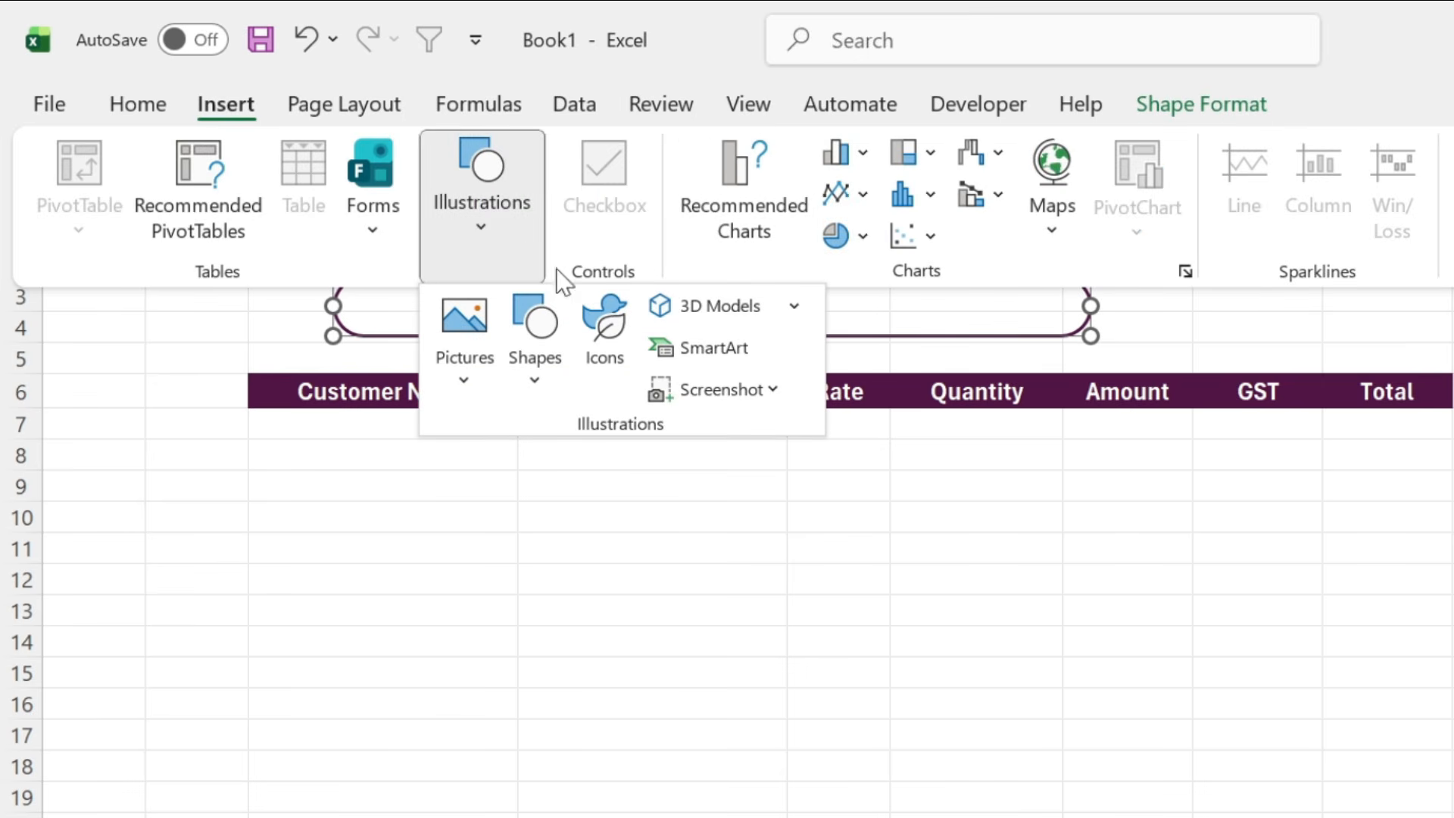
click(564, 367)
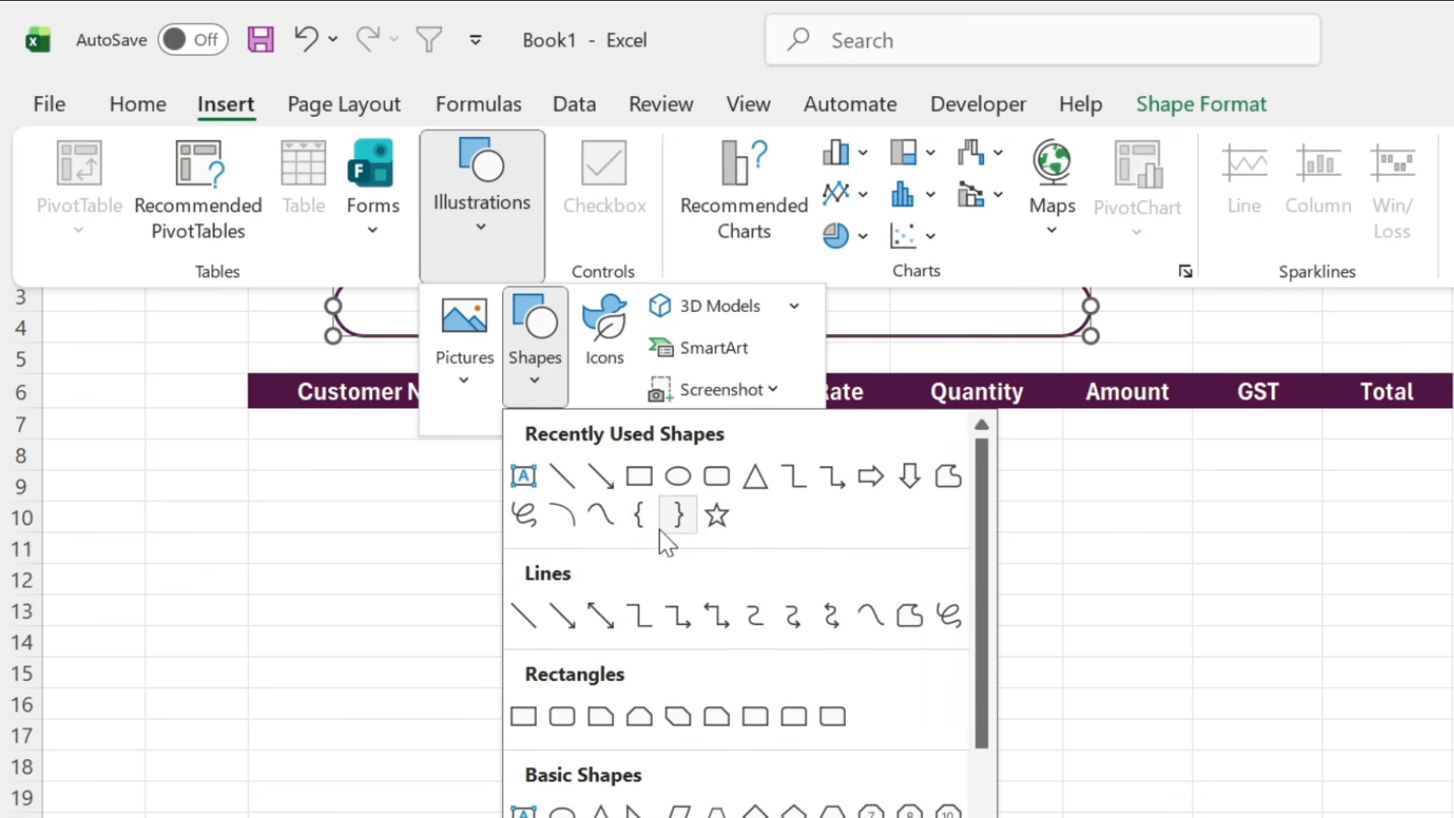
click(794, 719)
drag(541, 539, 633, 630)
drag(617, 540, 587, 541)
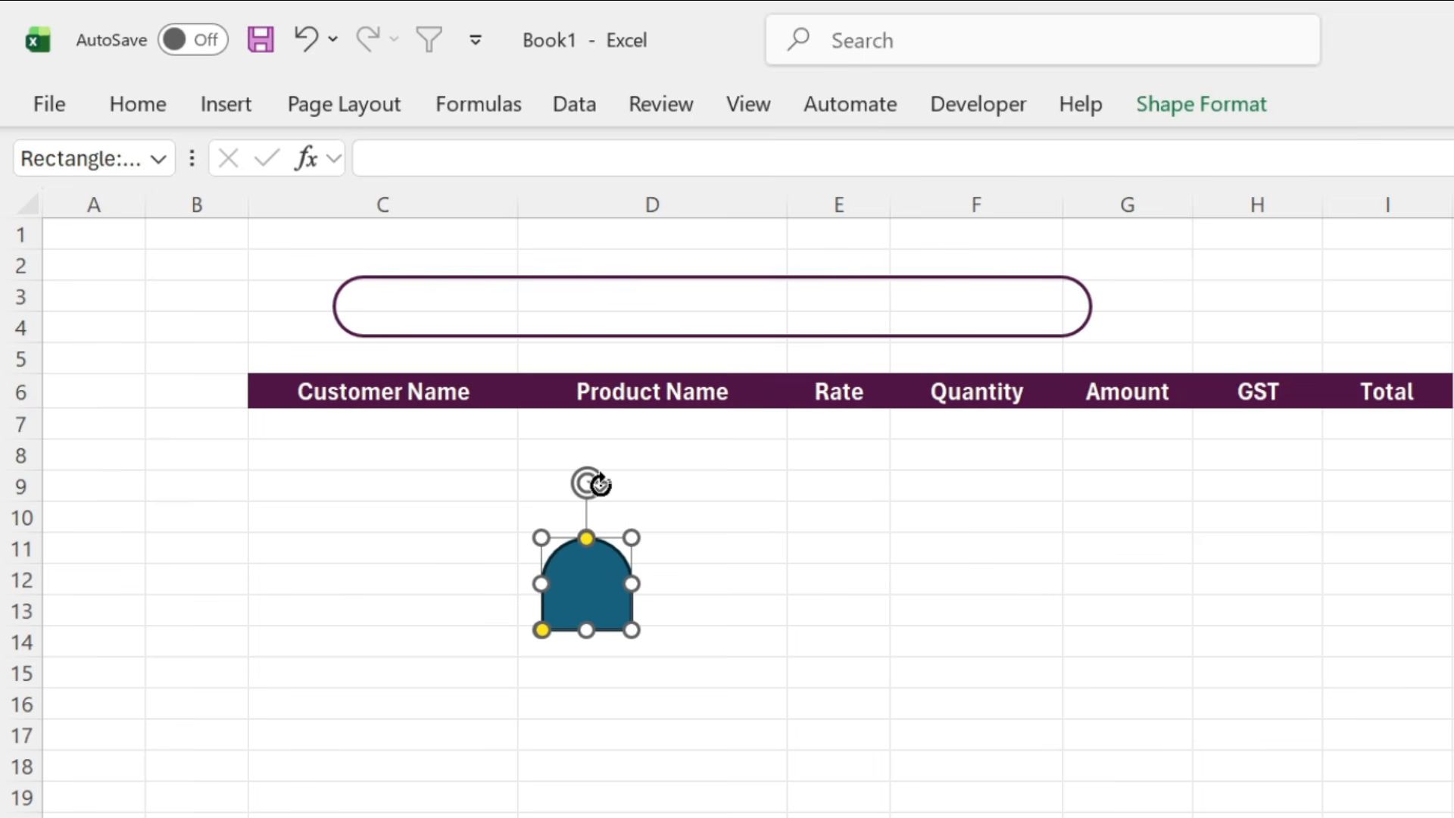
drag(601, 483, 374, 335)
drag(374, 275, 450, 305)
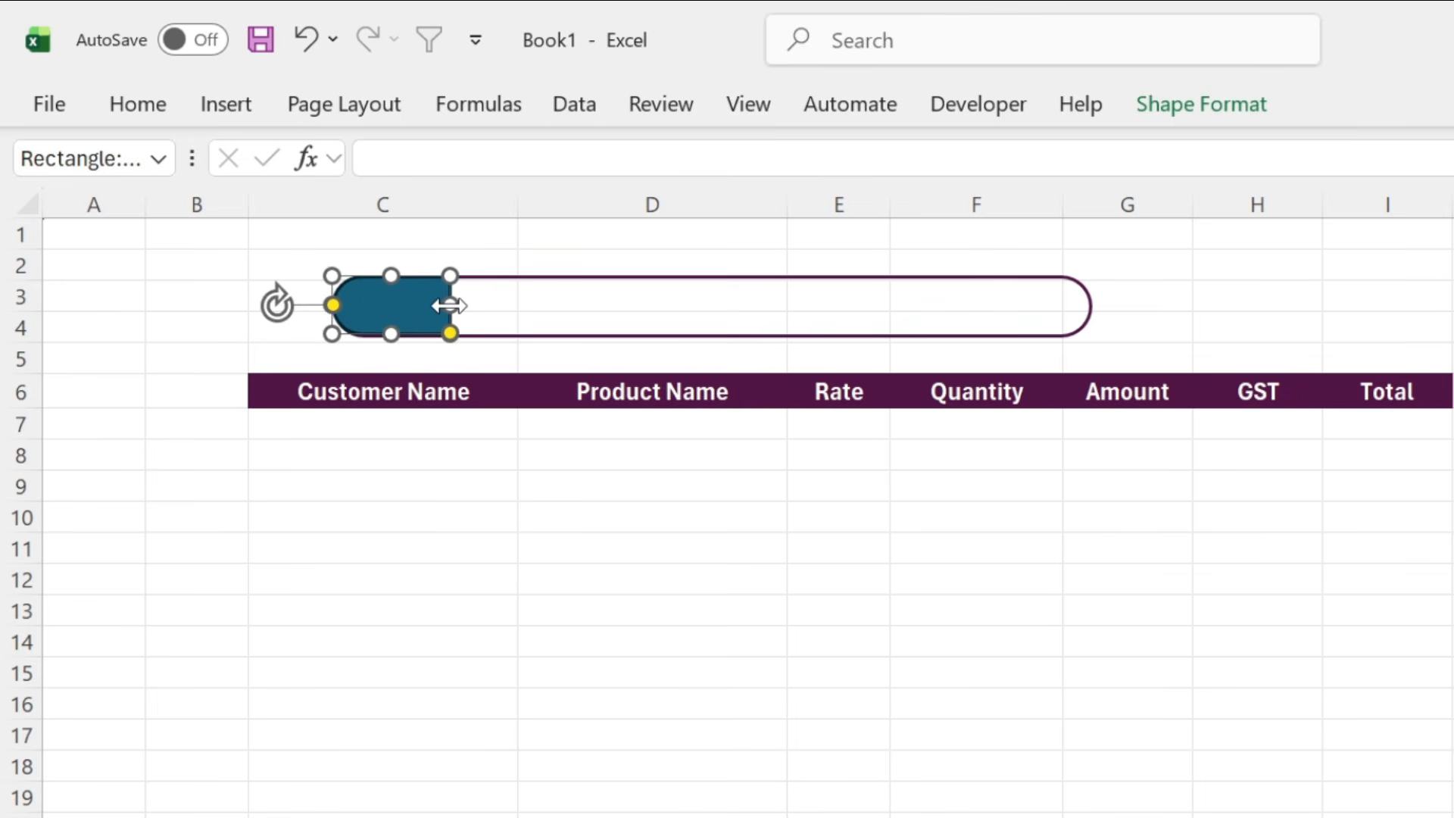
Give the half-rounded shape at the search bar's left end a dark purple fill and outline matching the header row.
click(1211, 111)
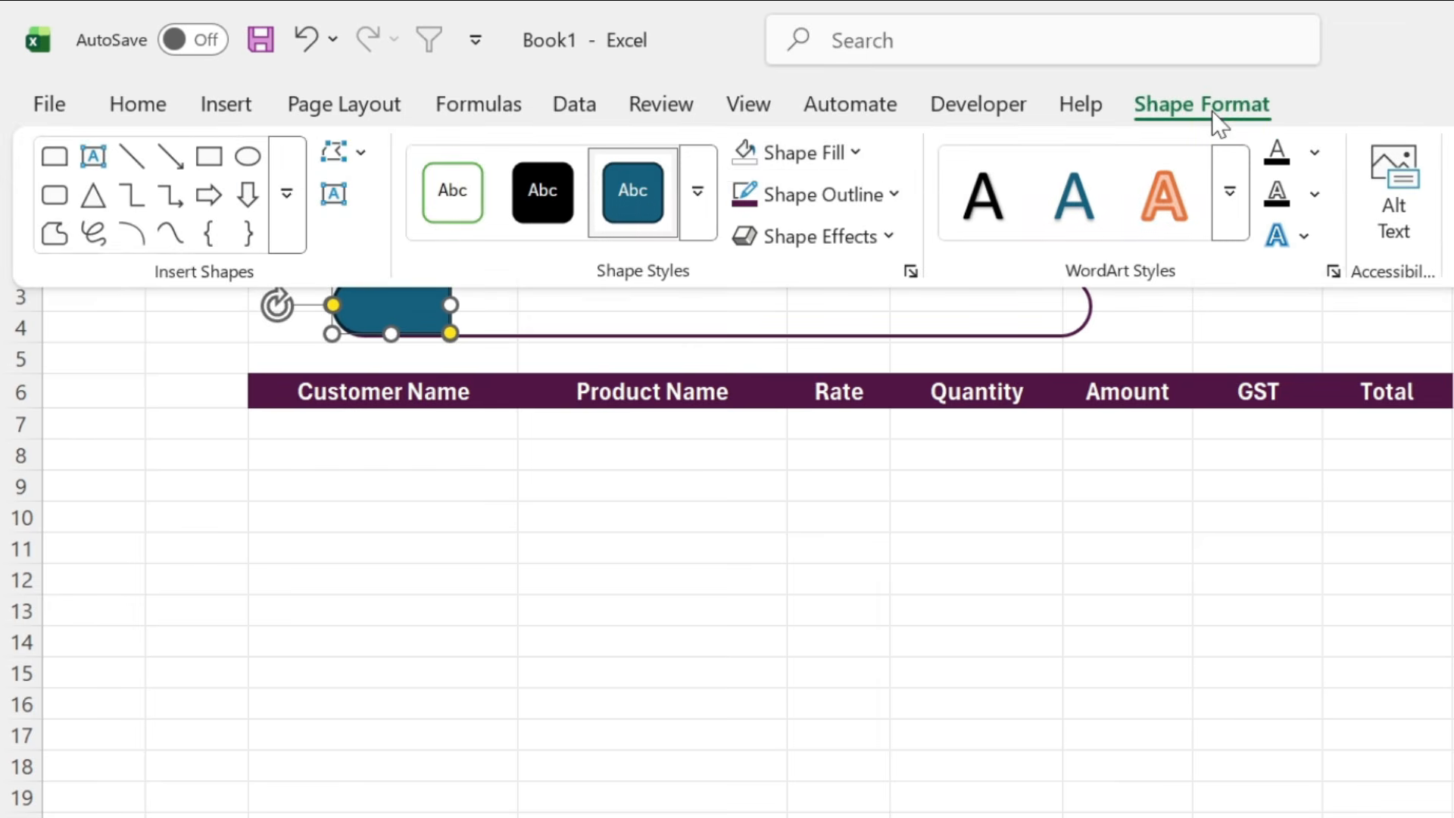
click(871, 160)
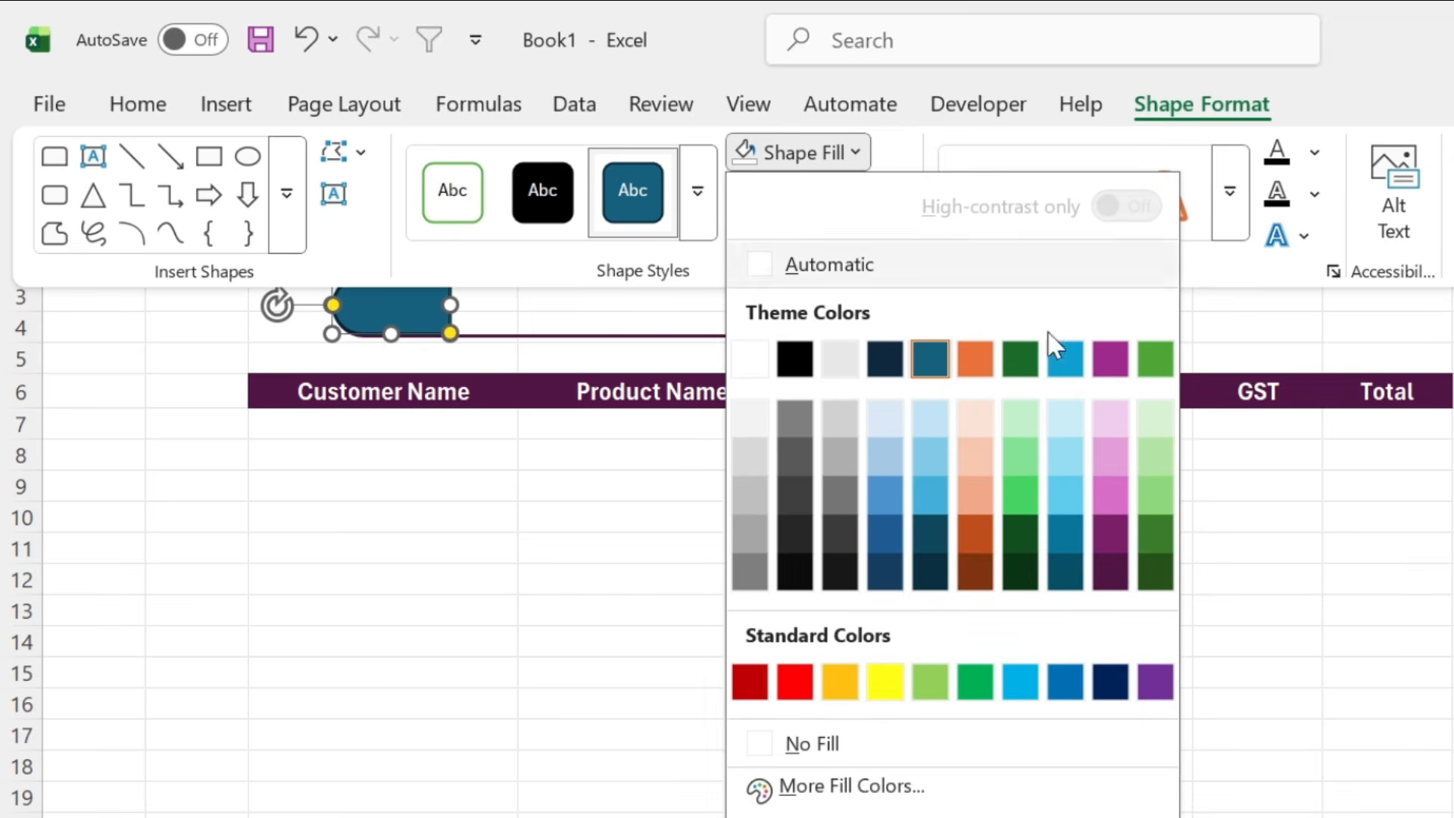
click(1110, 579)
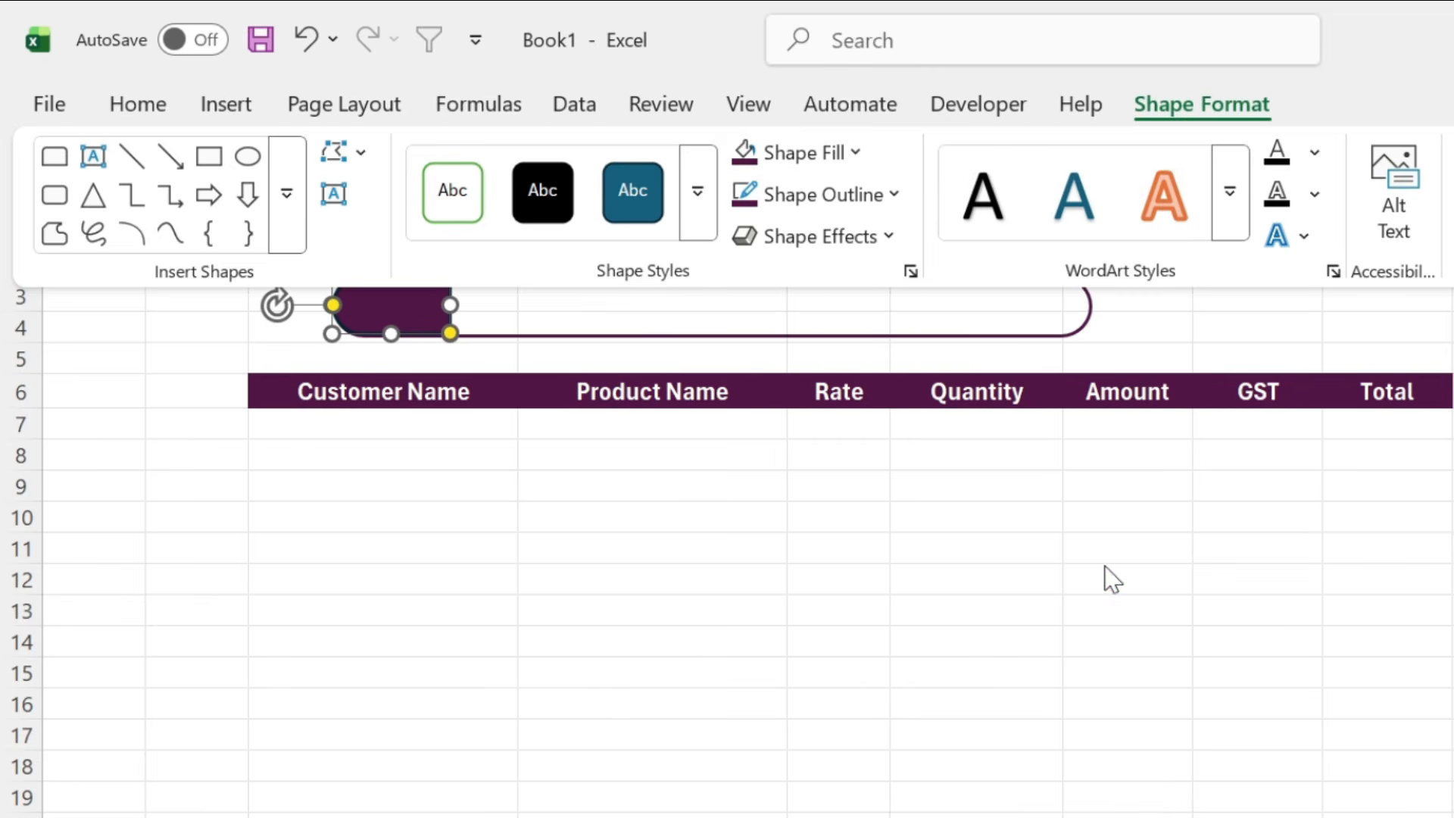
click(883, 197)
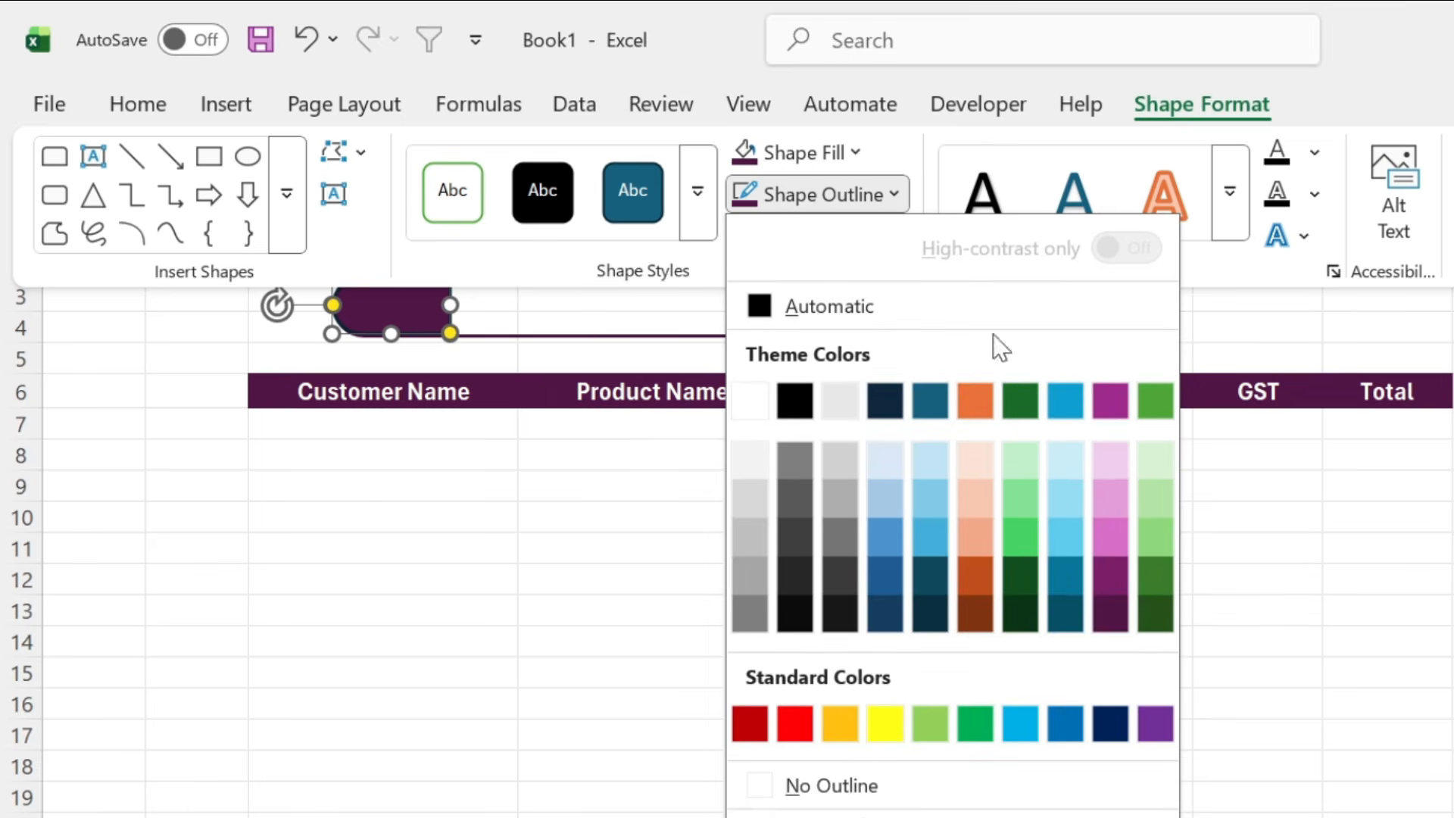
click(1110, 613)
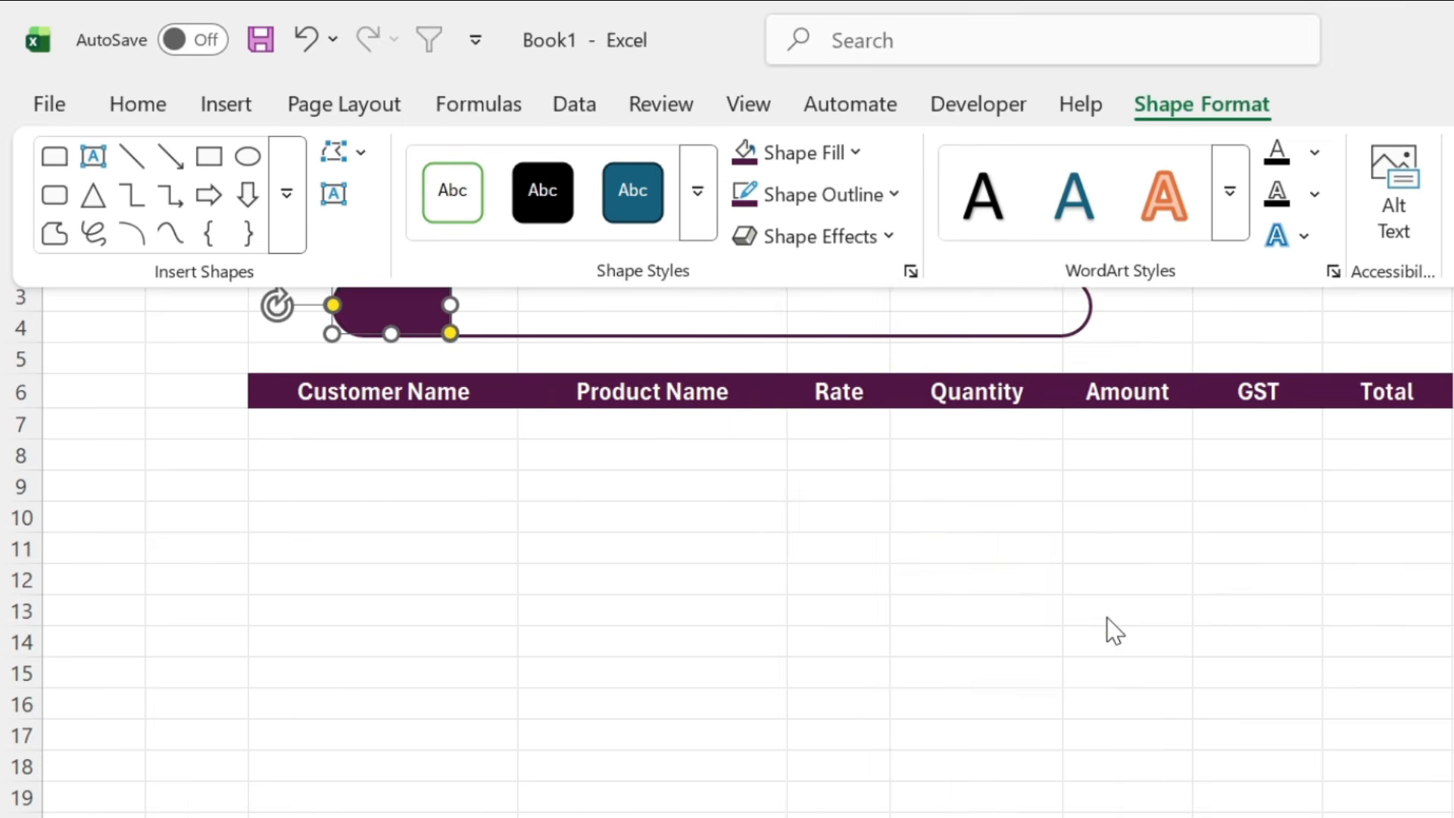
click(1106, 617)
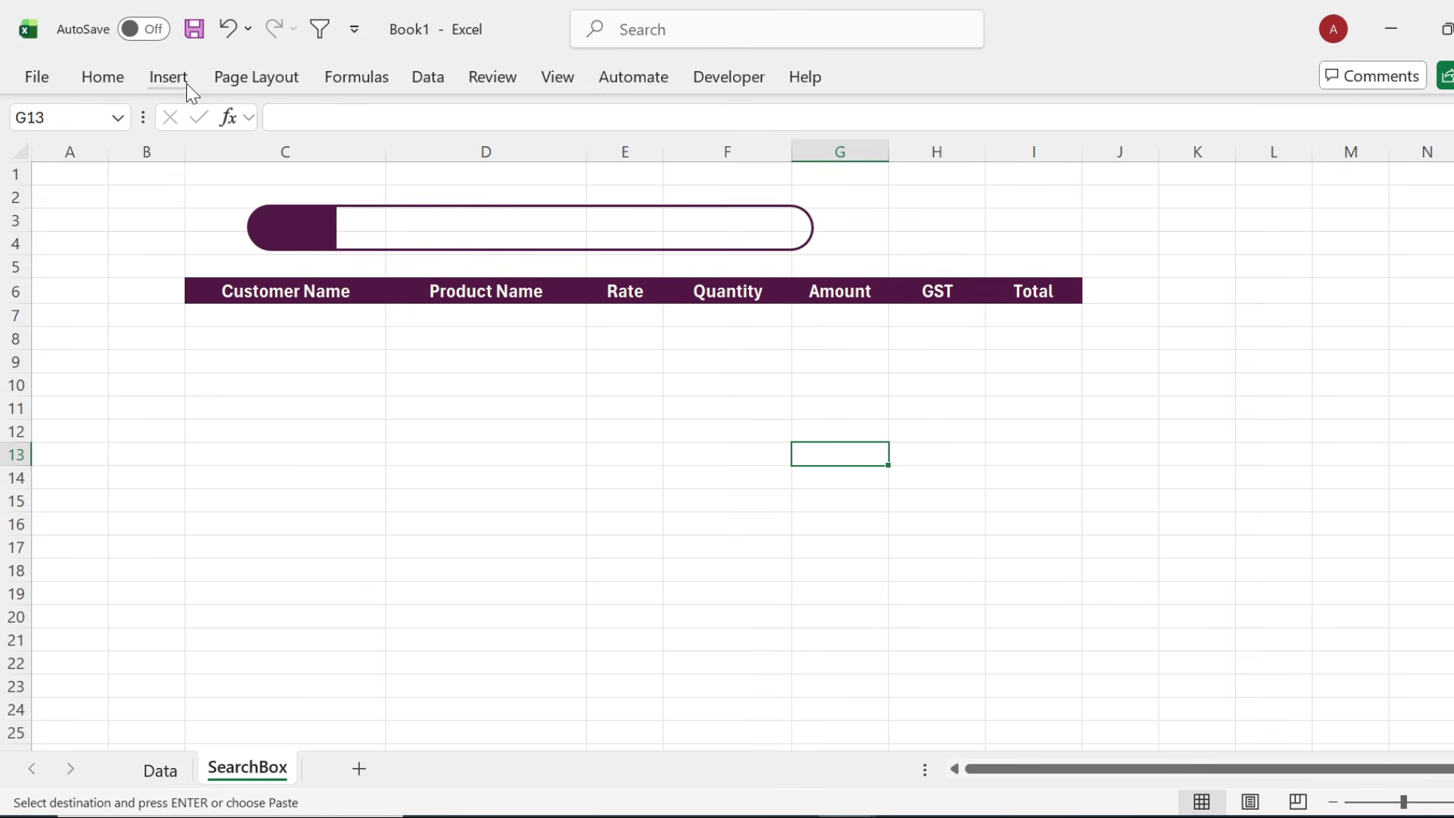
Find stock icons for "search" and insert the solid magnifying glass icon.
click(184, 76)
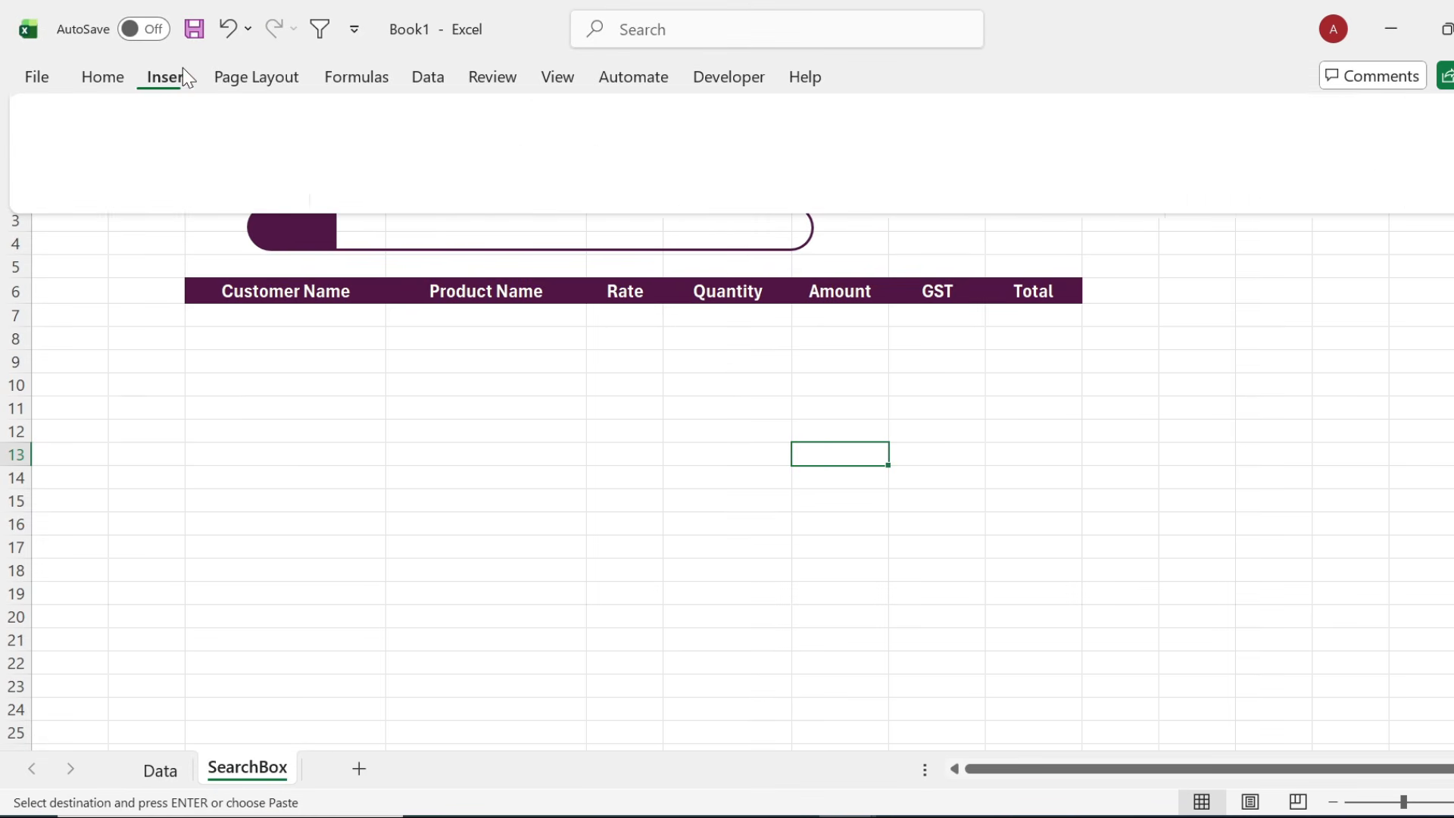
click(370, 176)
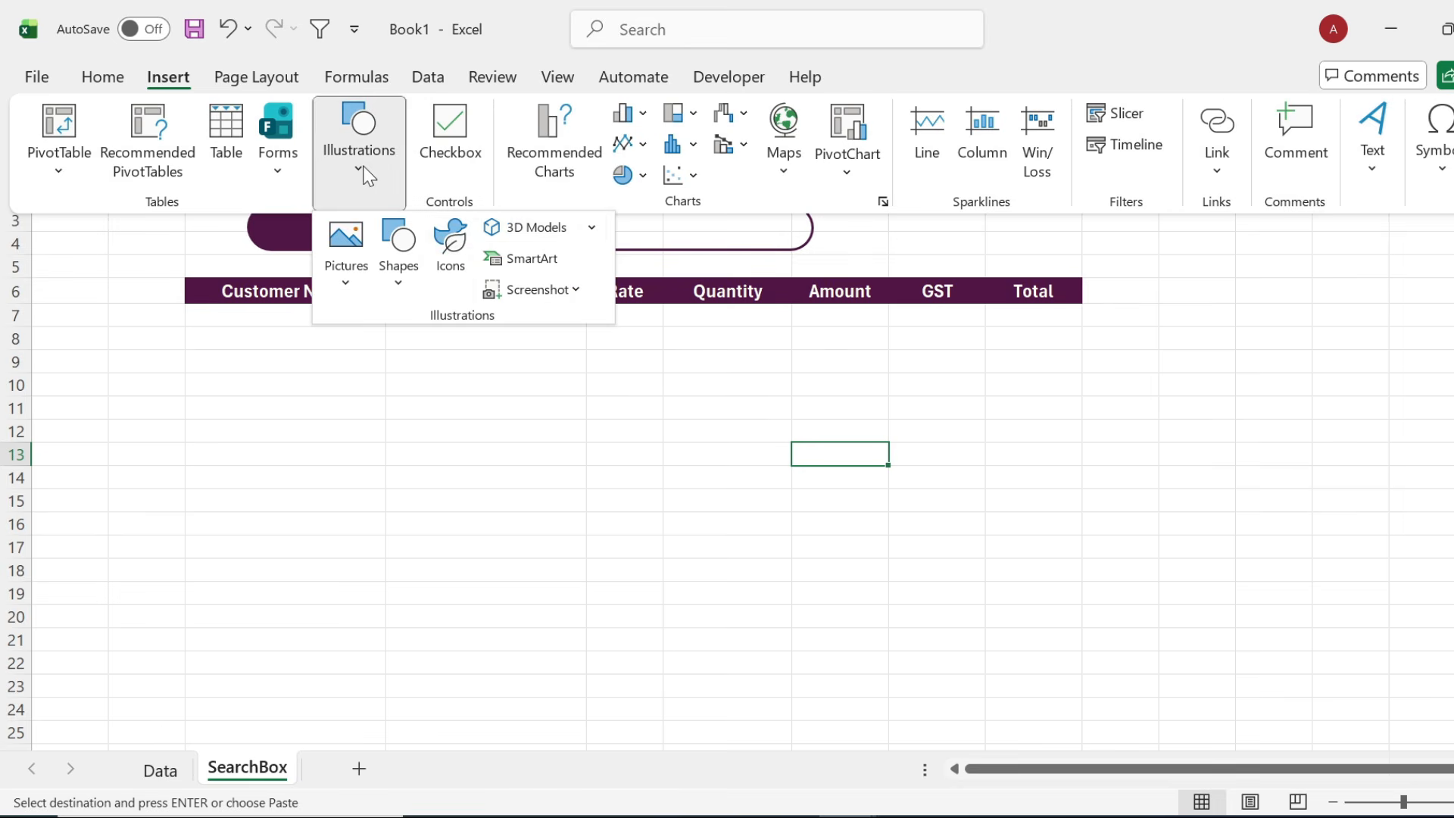
click(468, 250)
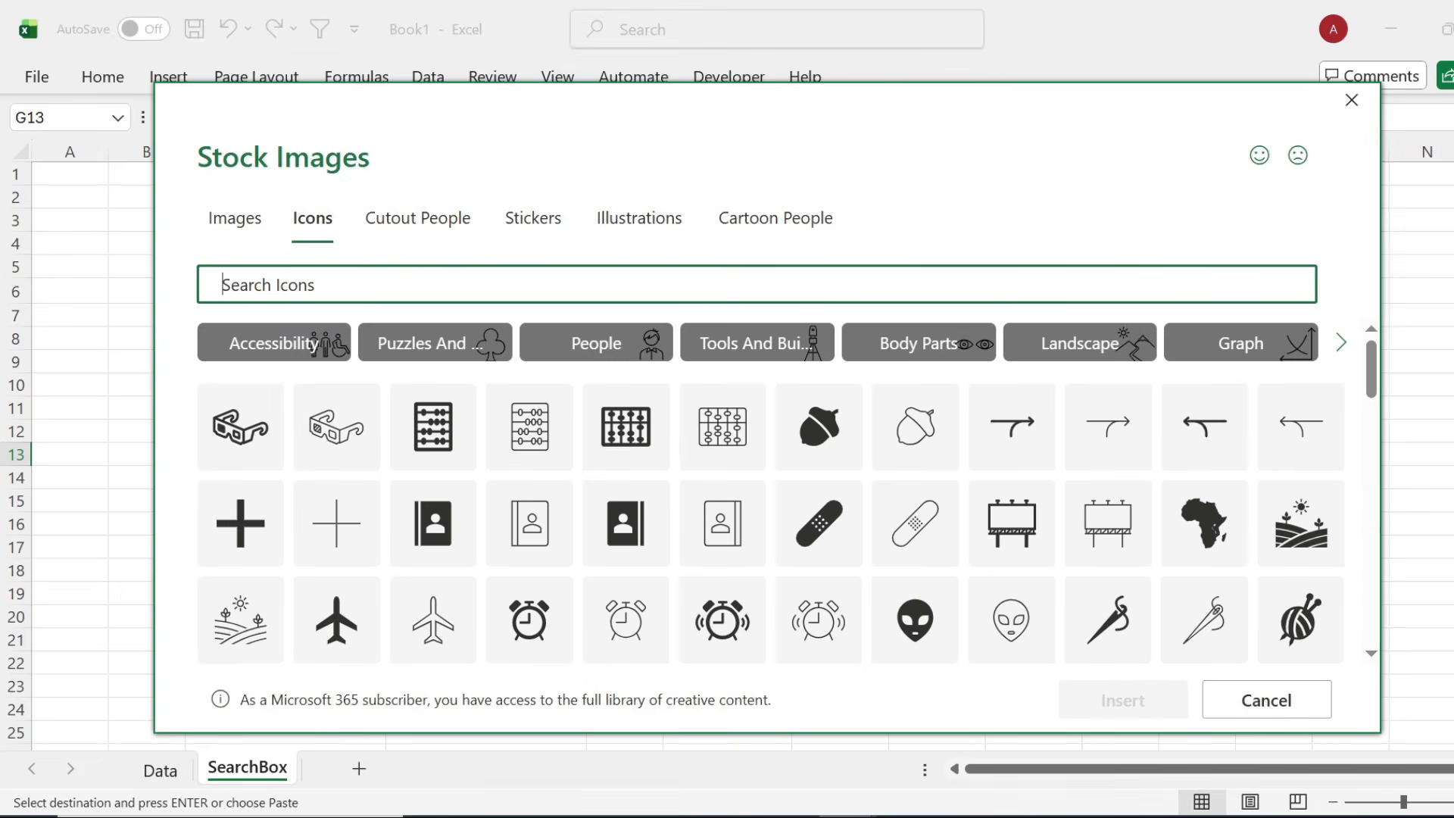
text(search)
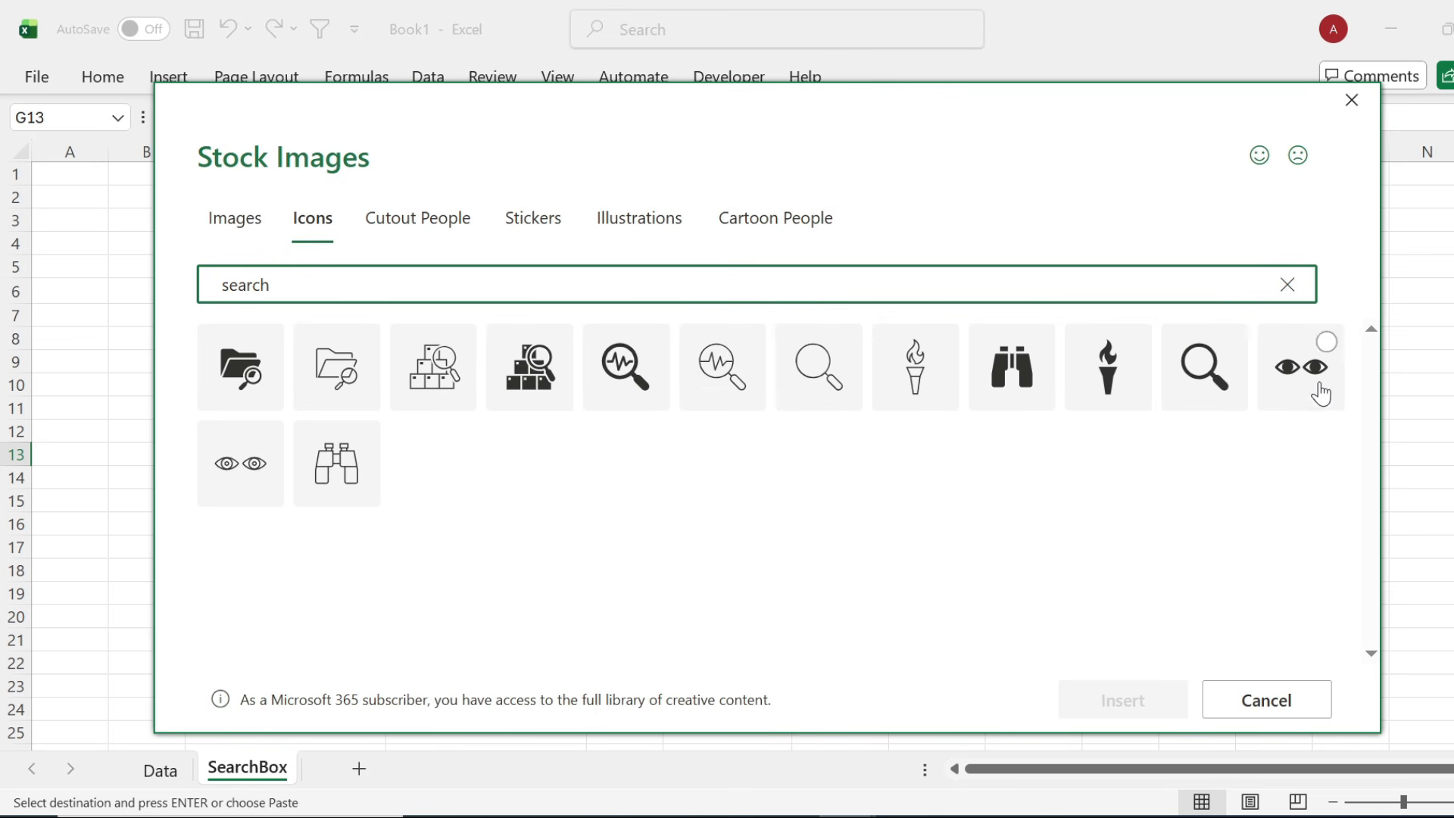
click(1230, 410)
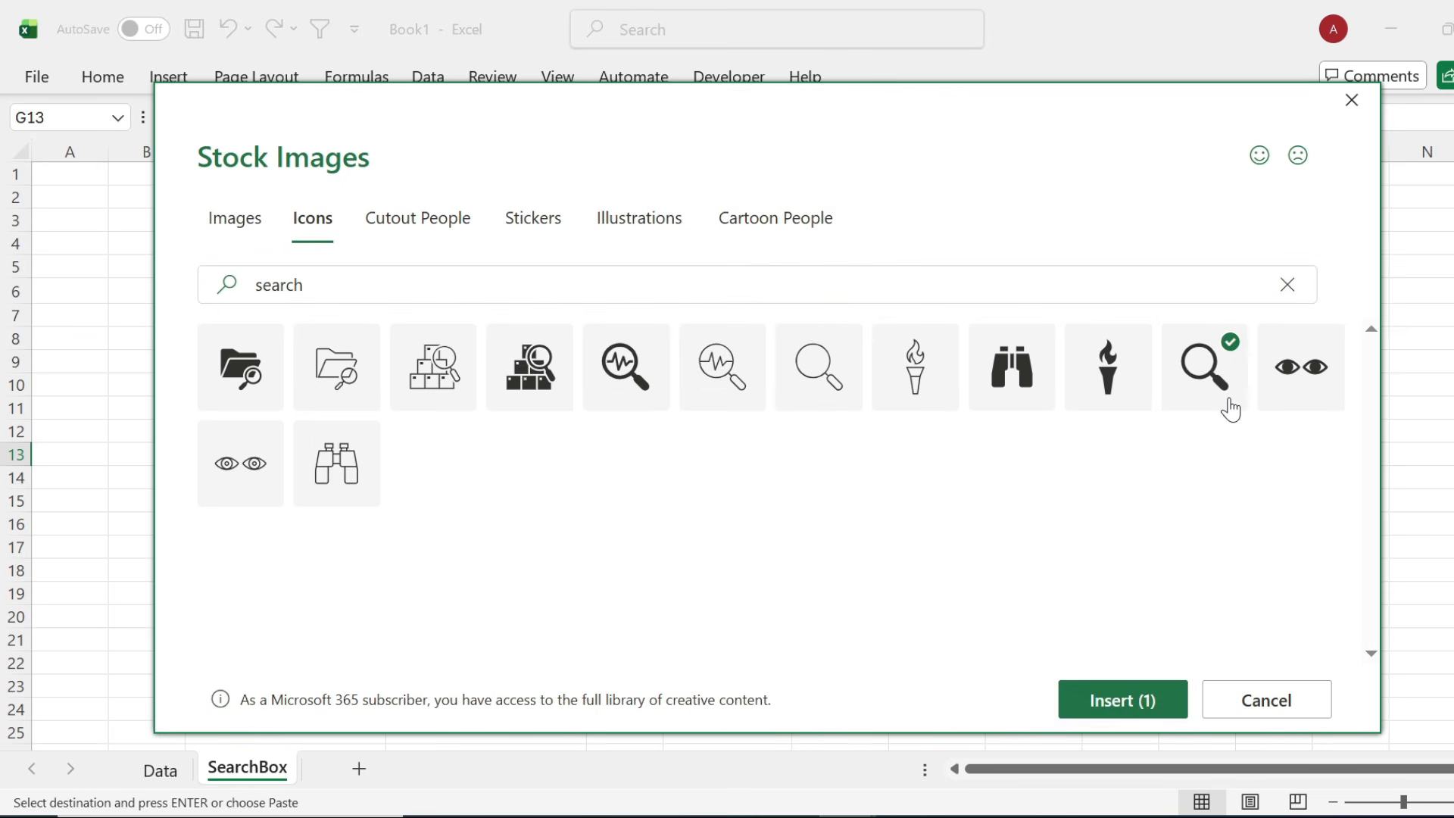
click(1107, 700)
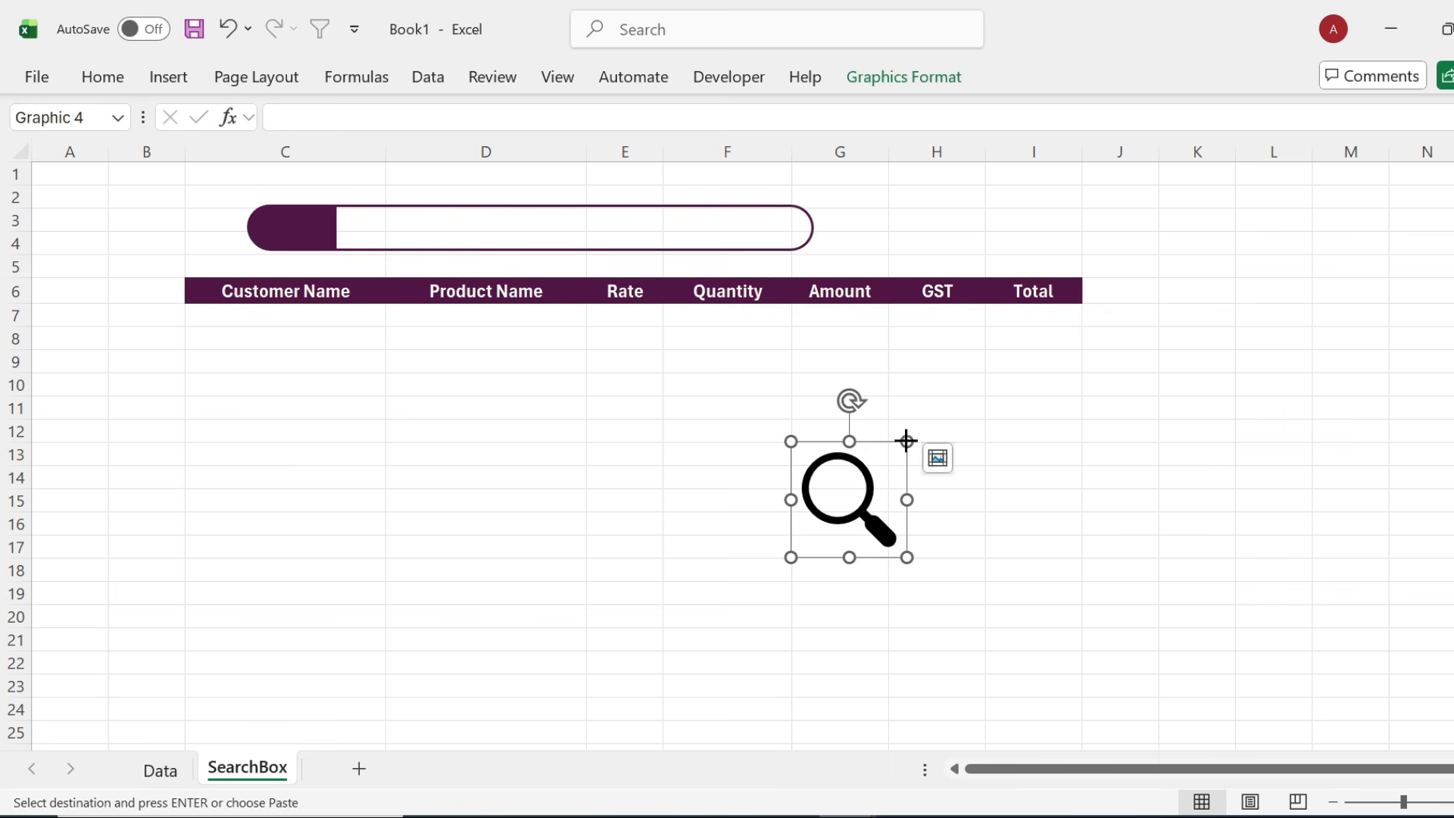
Shrink the magnifying glass icon to about 1.09 cm square, place it on the search bar's purple end, and fill it white.
drag(906, 440, 316, 220)
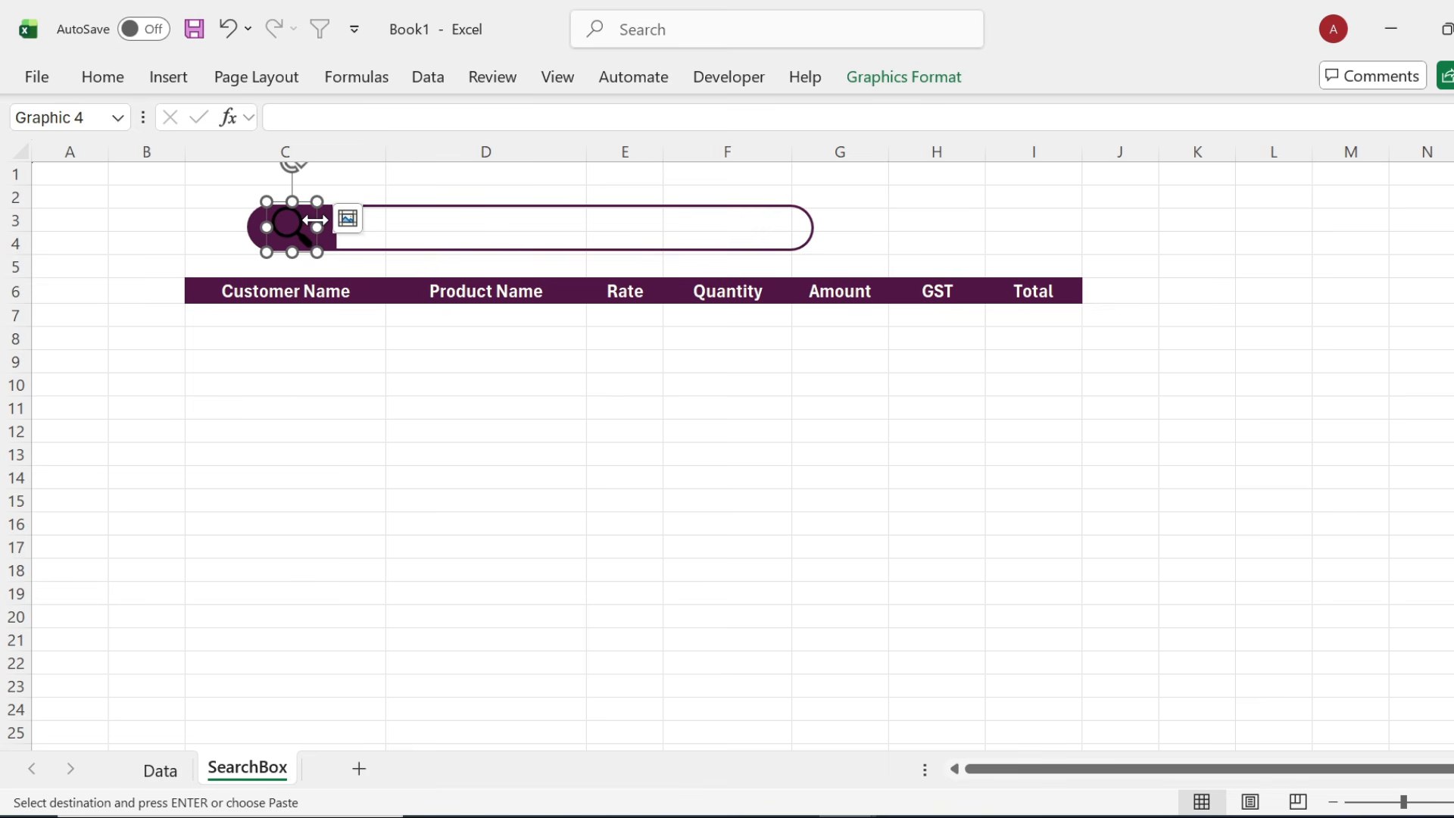
click(927, 79)
click(528, 115)
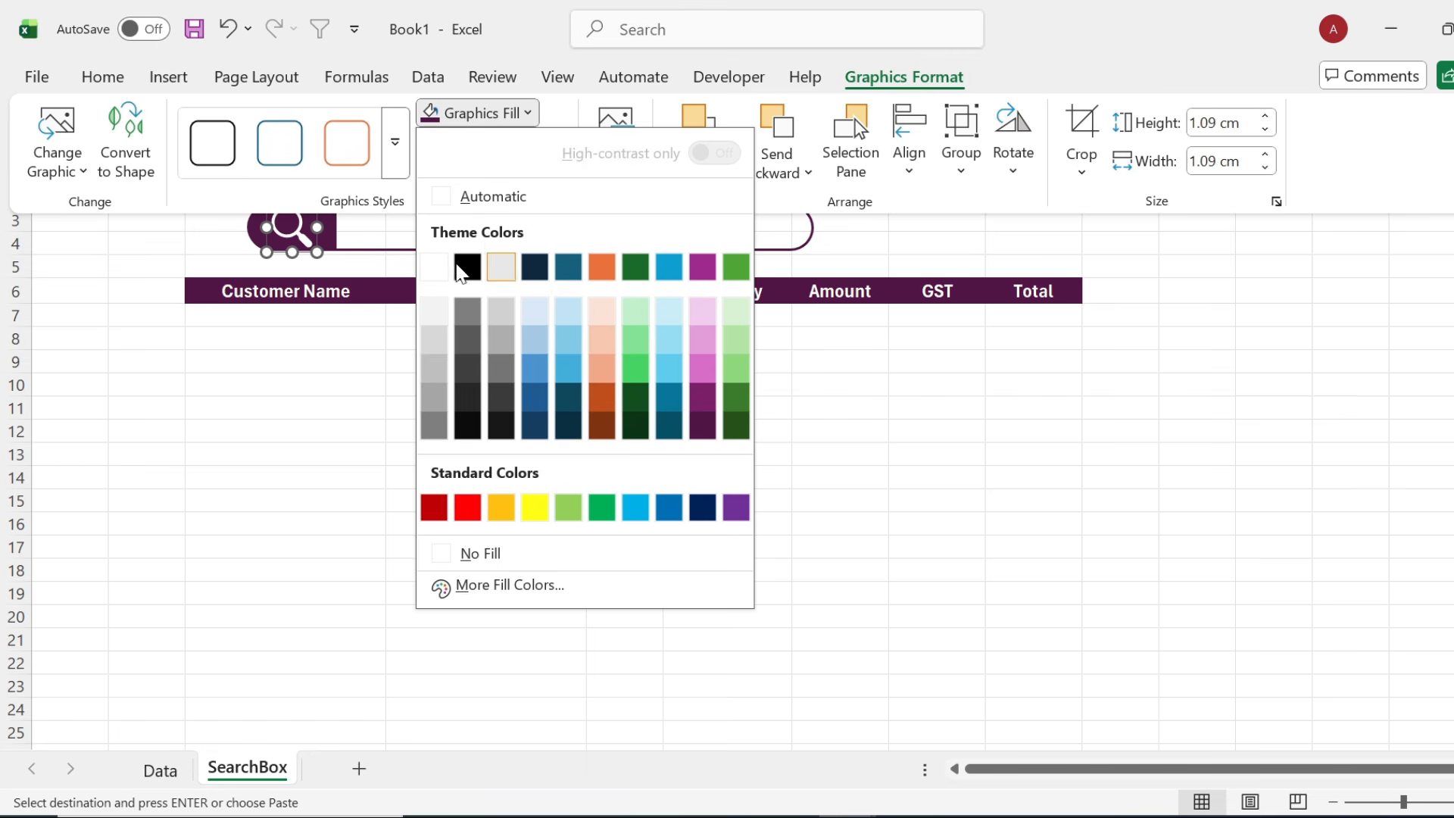
click(442, 269)
key(Escape)
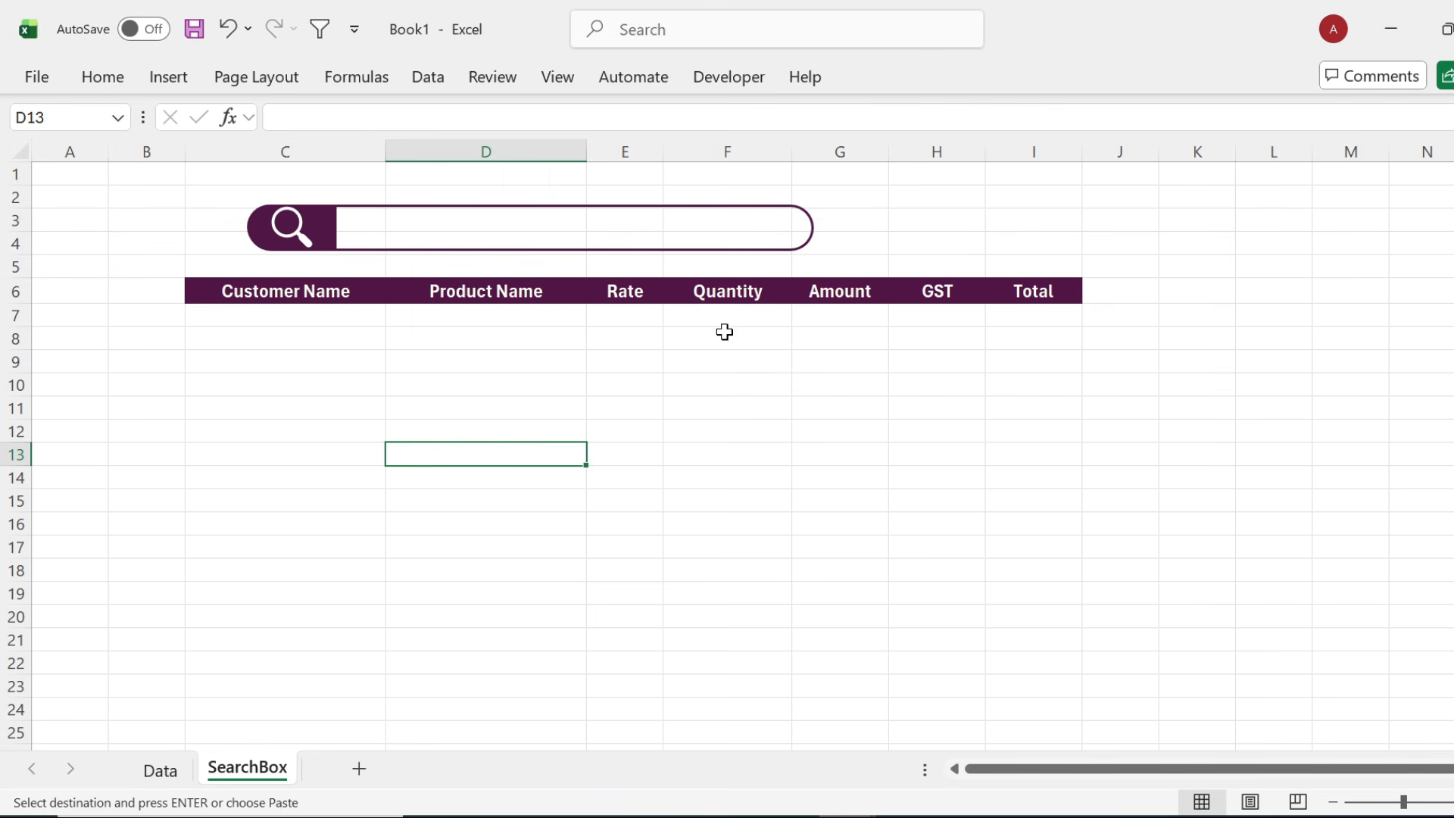
Apply a centred outer shadow to the rounded search bar outline.
click(805, 244)
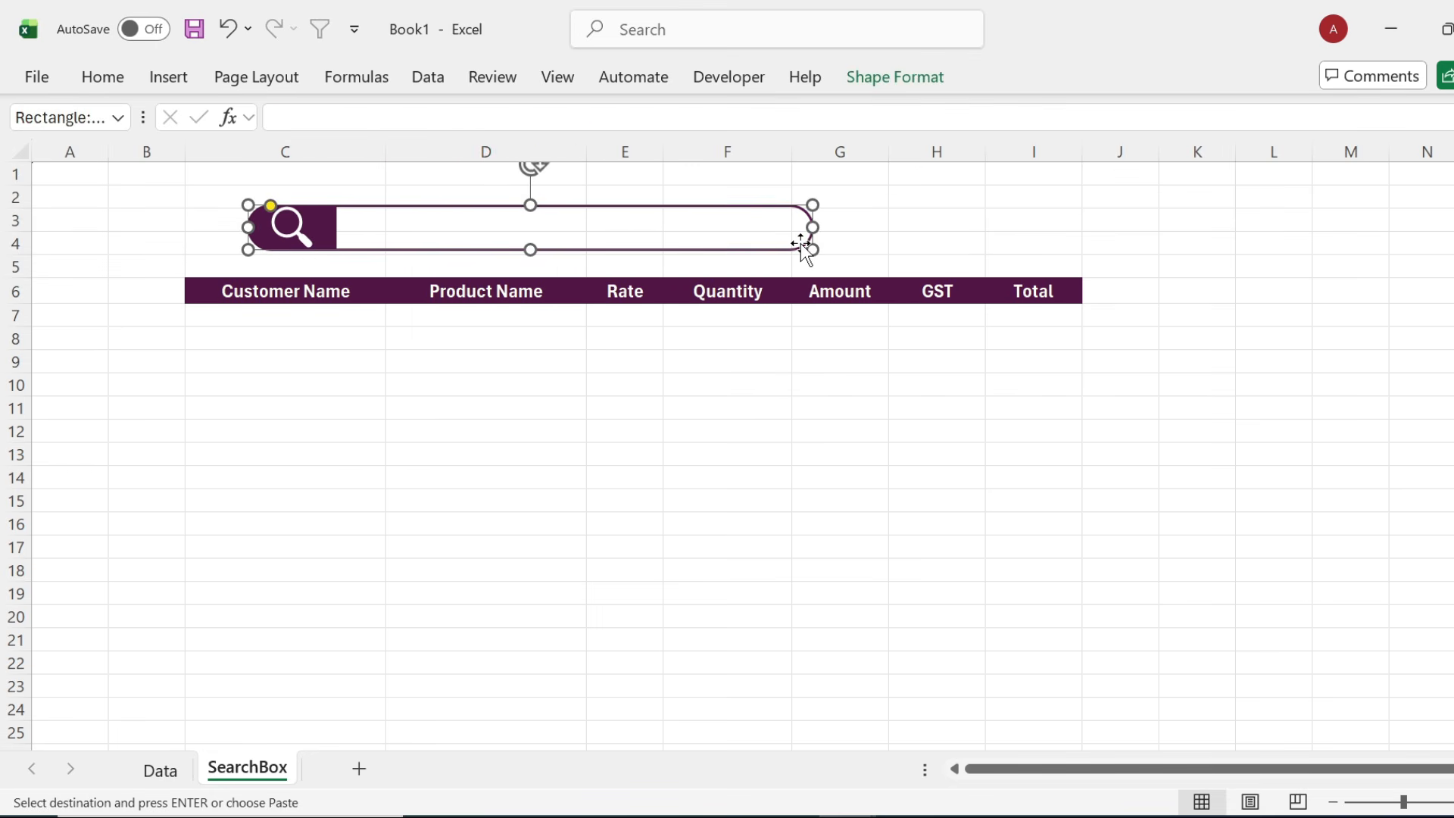
click(915, 84)
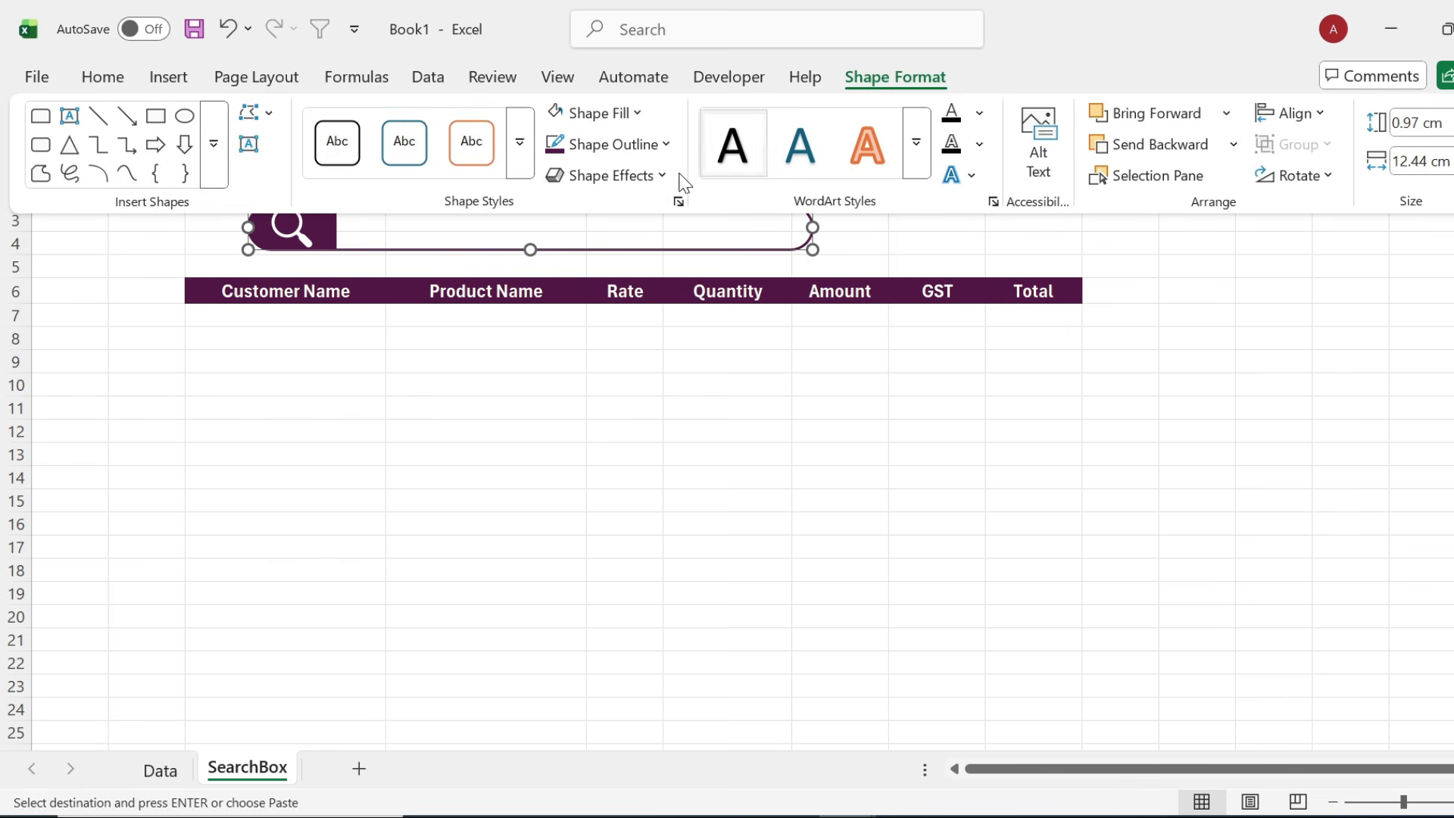
click(647, 180)
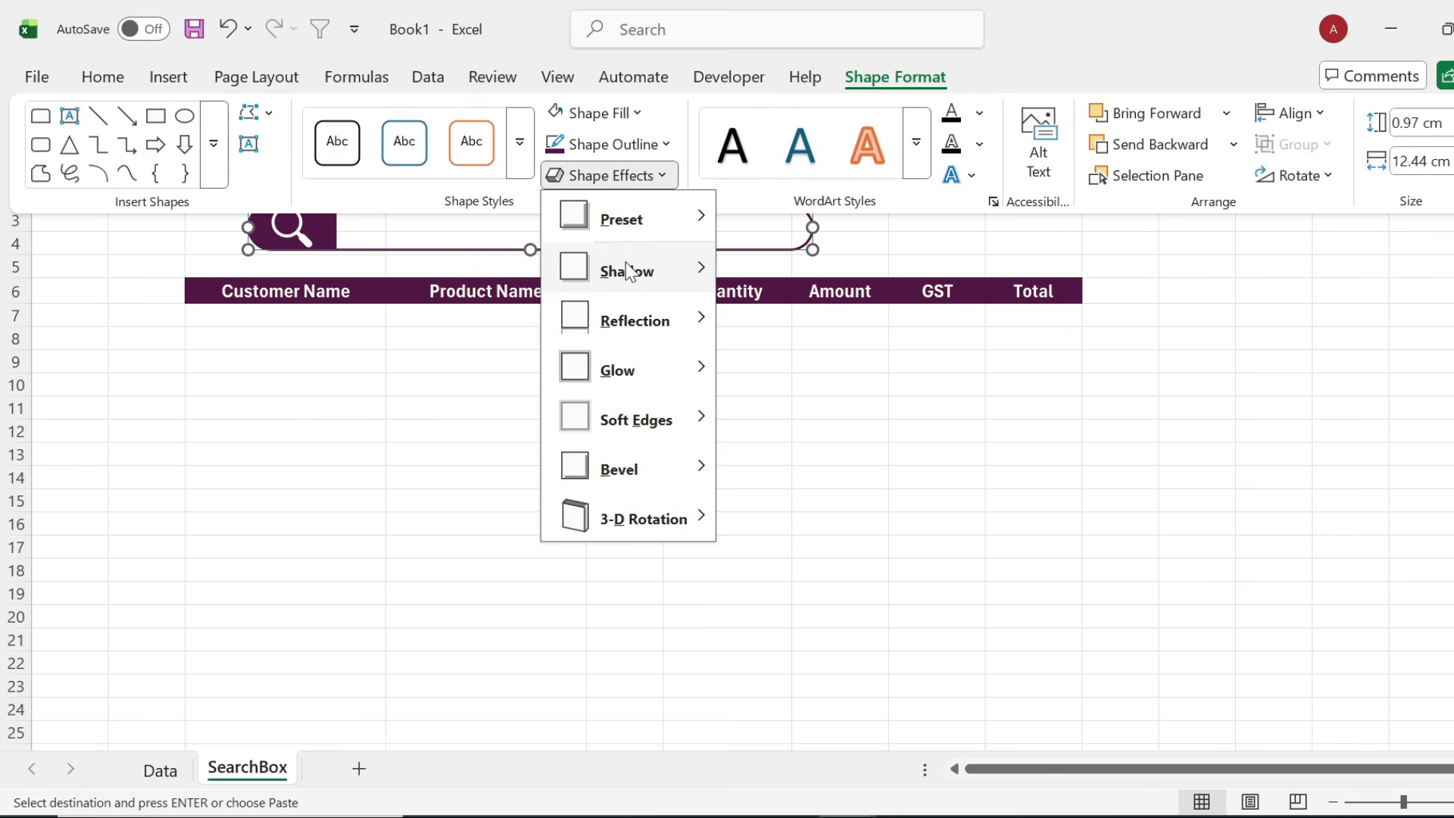
mouse_move(626, 269)
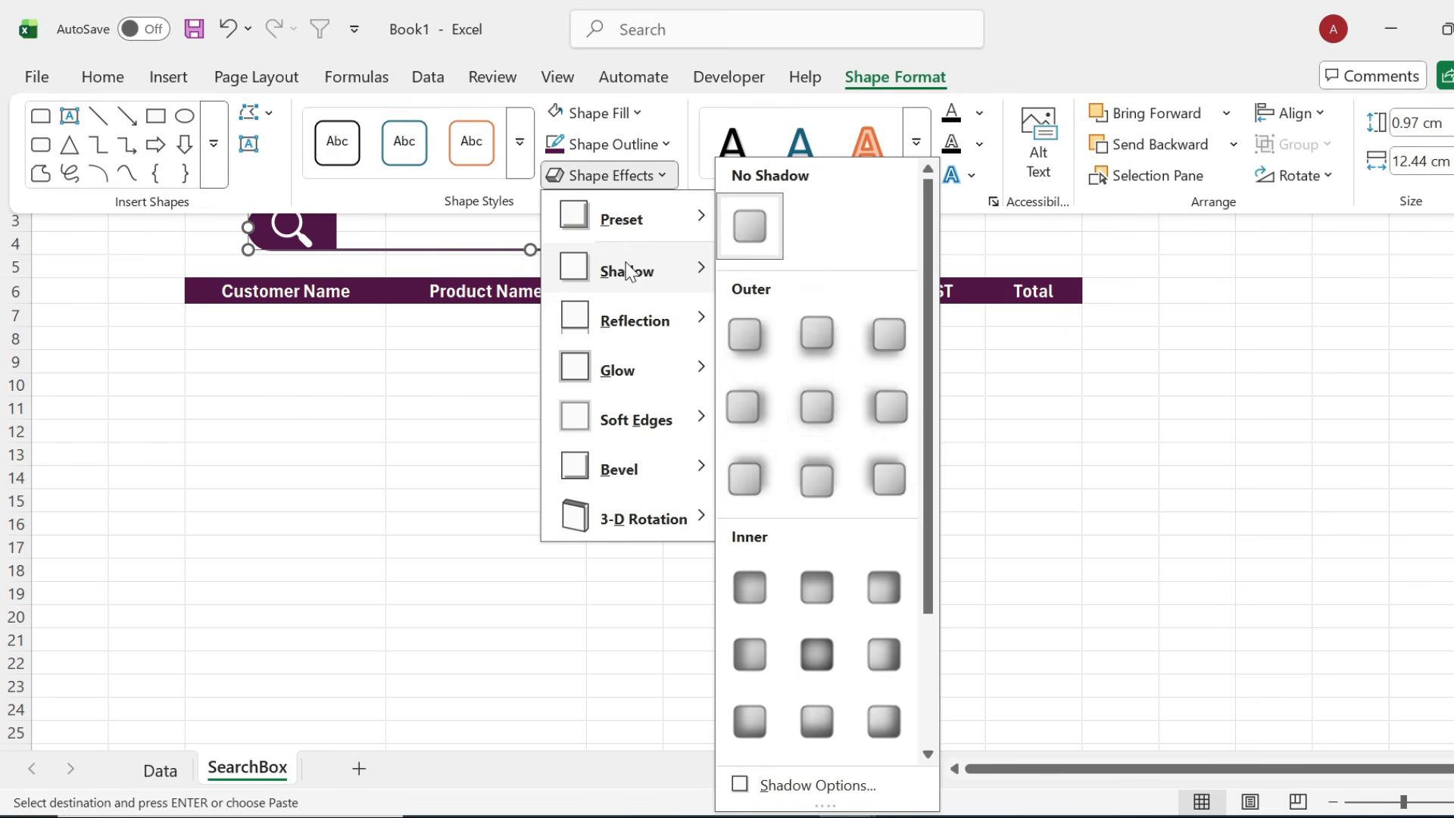
click(817, 408)
click(727, 455)
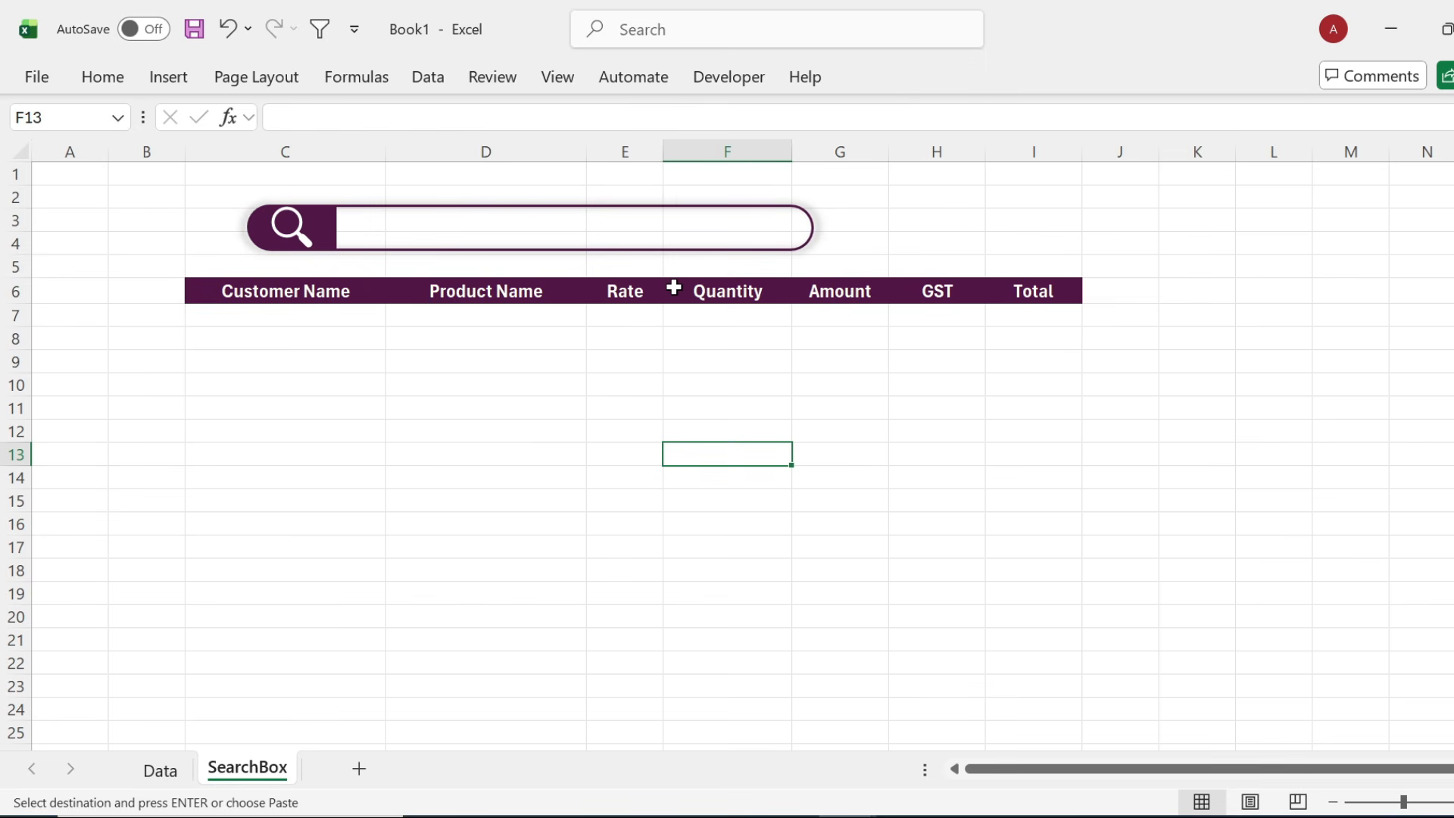
Add the heading "Helper" in cell A2 of the Data sheet, beside Customer Name.
click(160, 770)
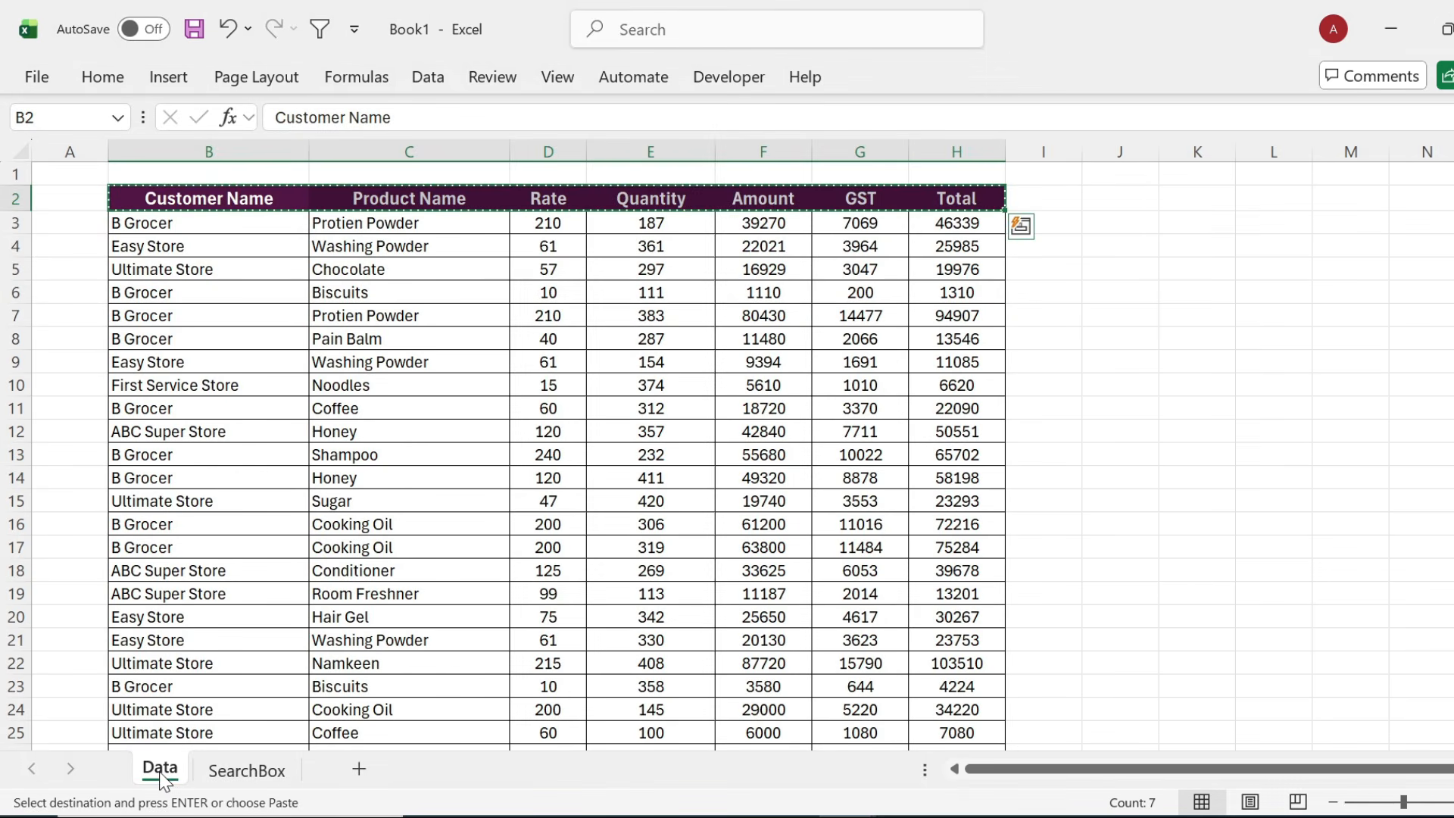
click(82, 198)
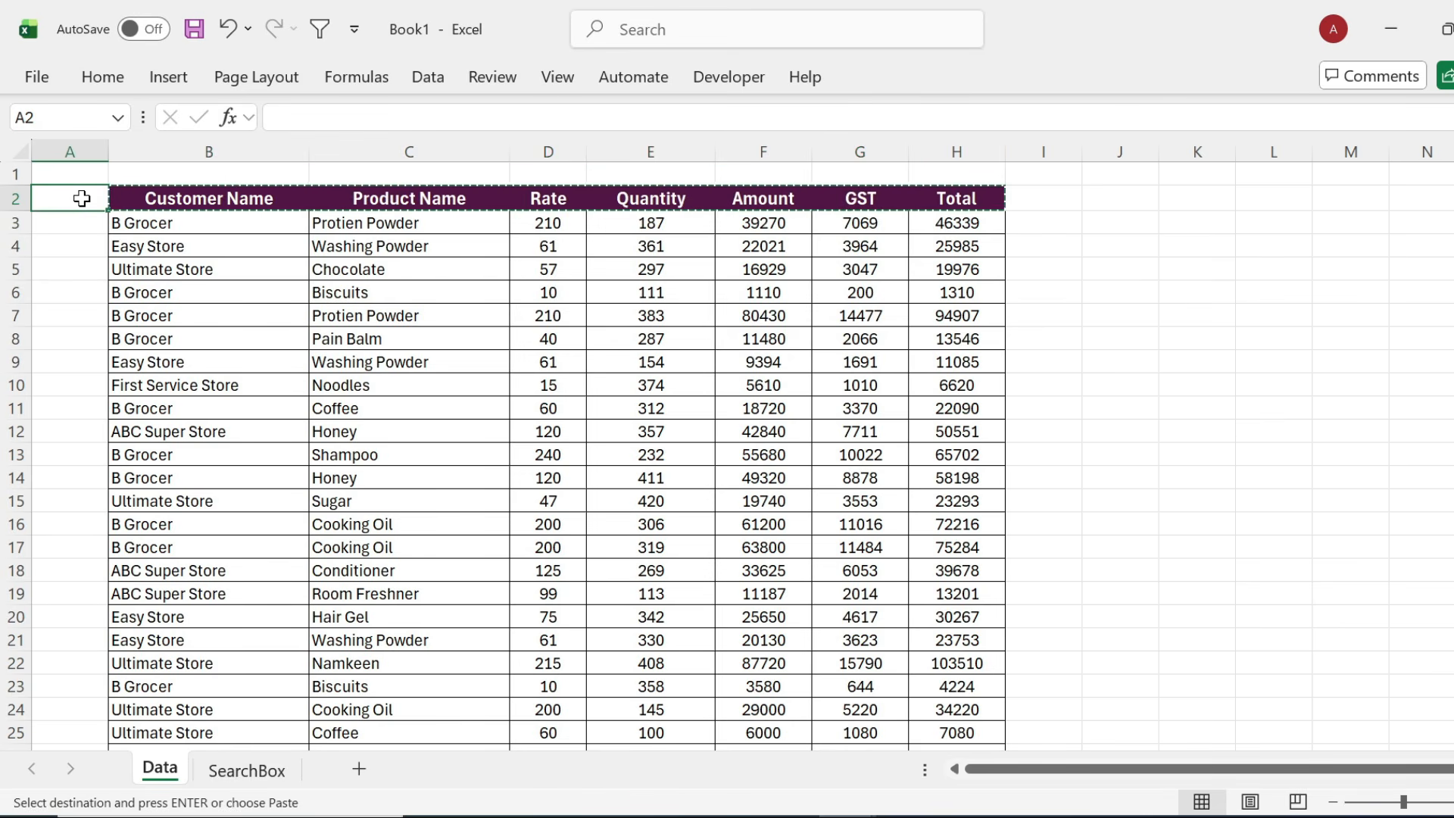
text(Helper)
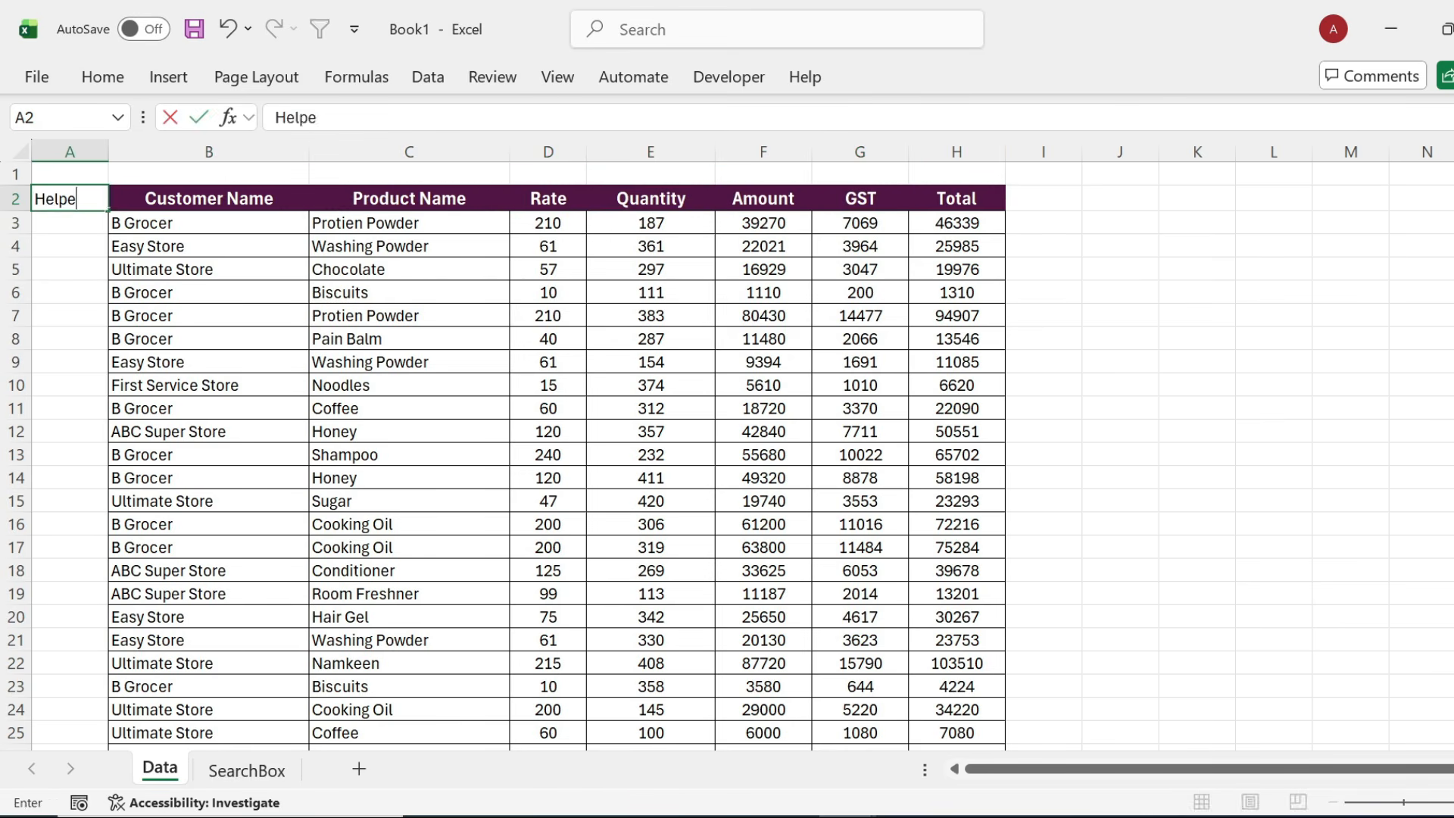
key(Return)
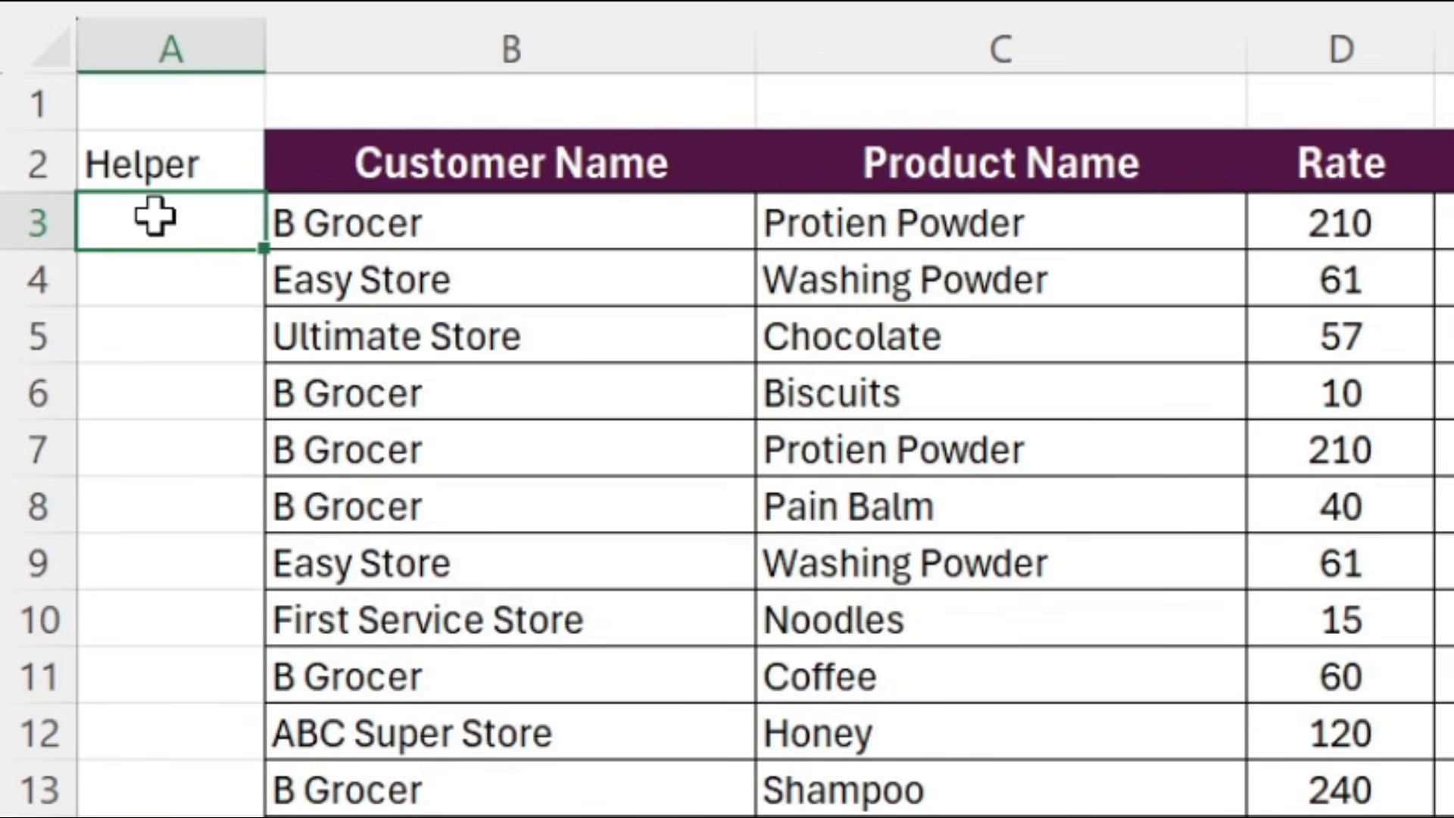
Enter the formula =B3&COUNTIF($B$3:B3,B3) in cell A3 to number each customer's occurrences.
text(=)
click(208, 224)
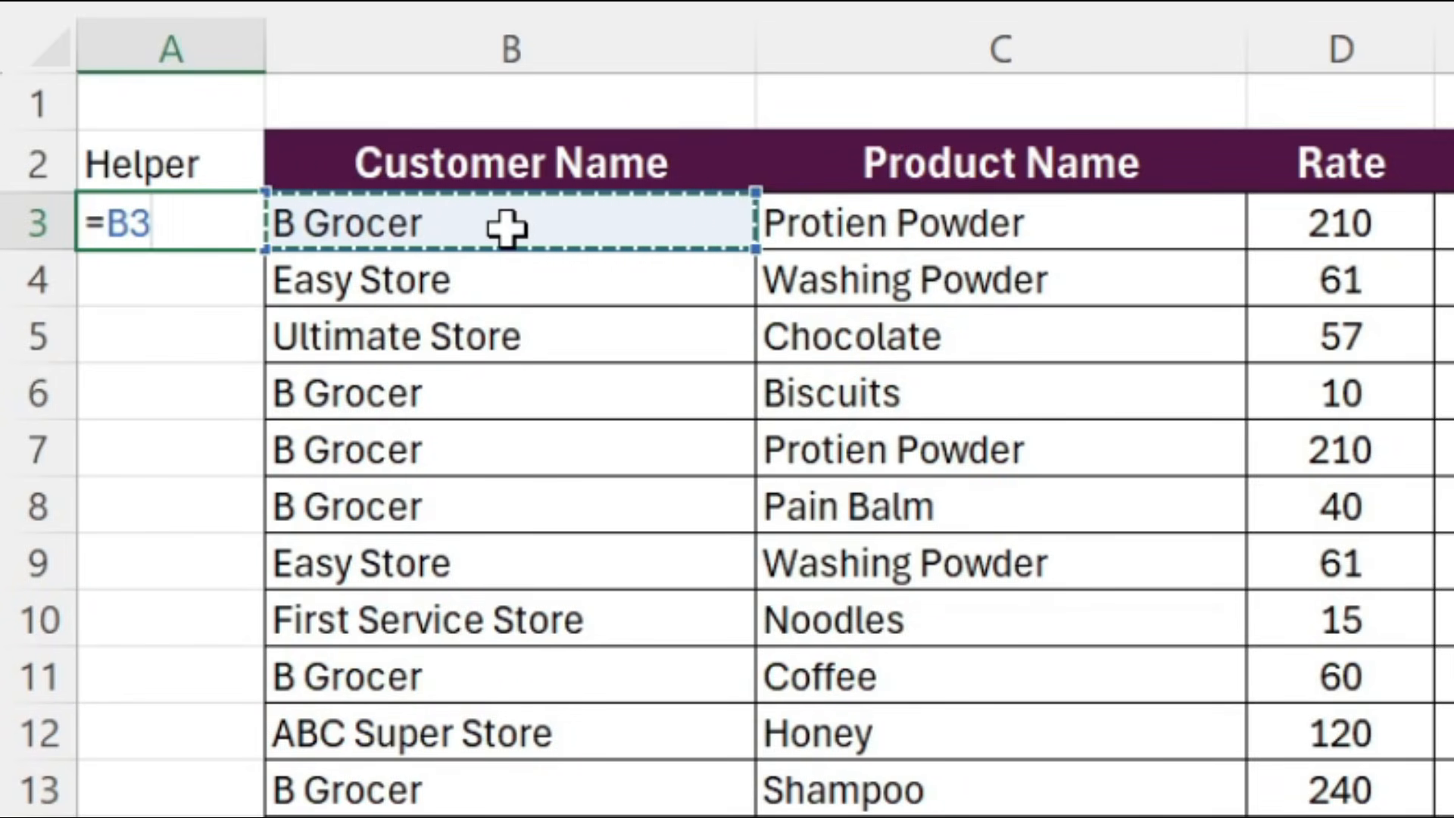
text(&)
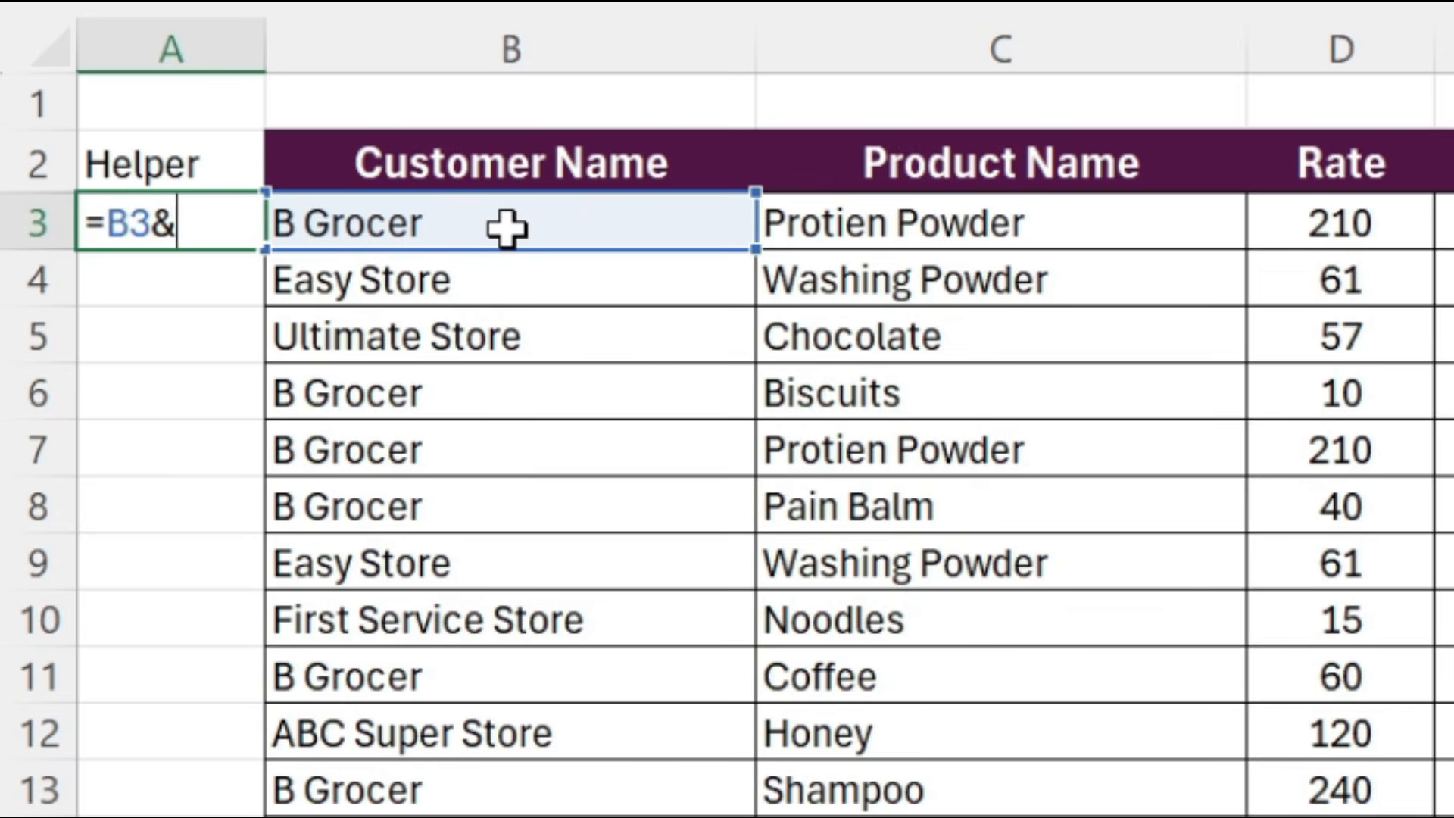
text(cou)
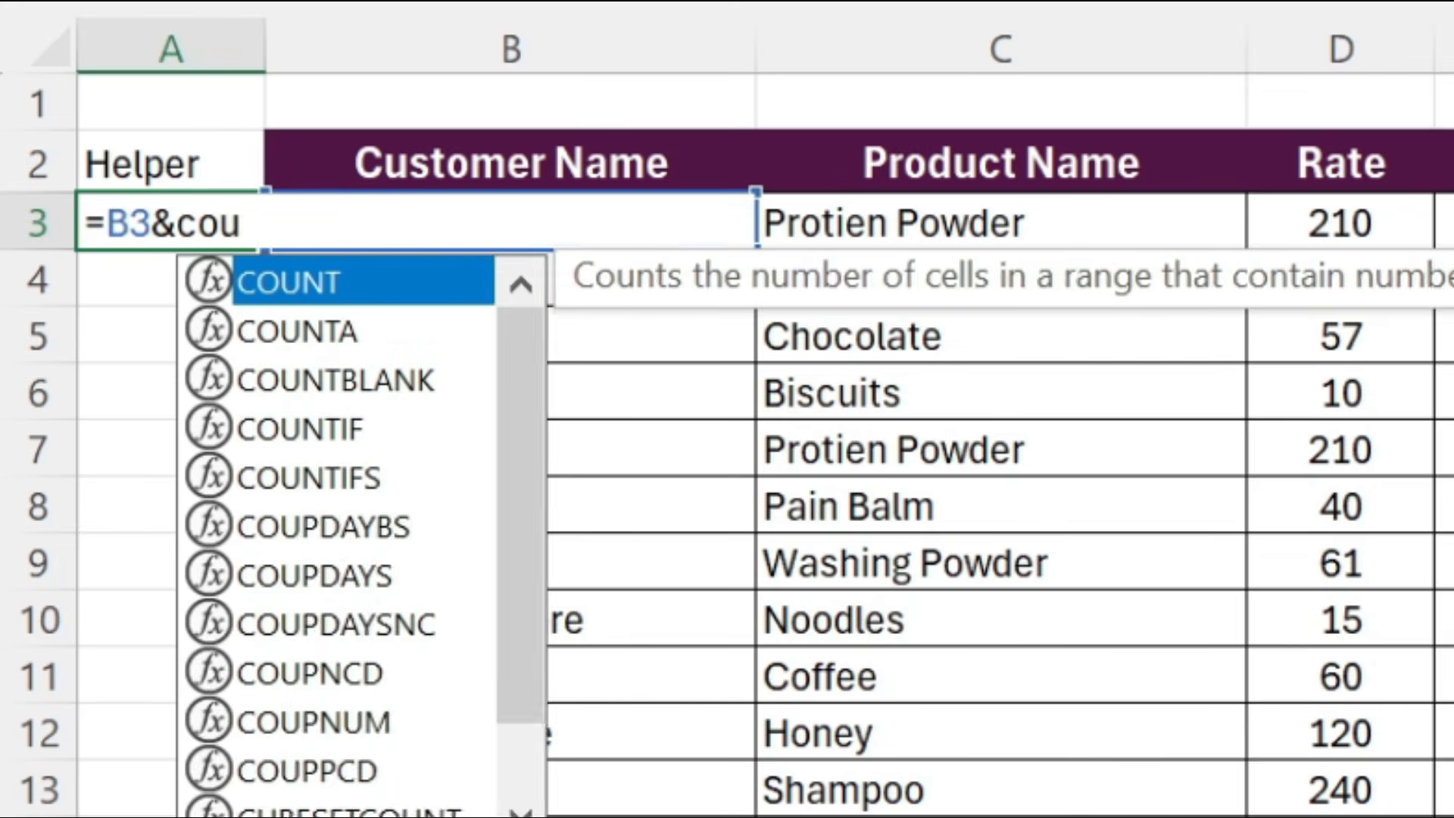
text(n)
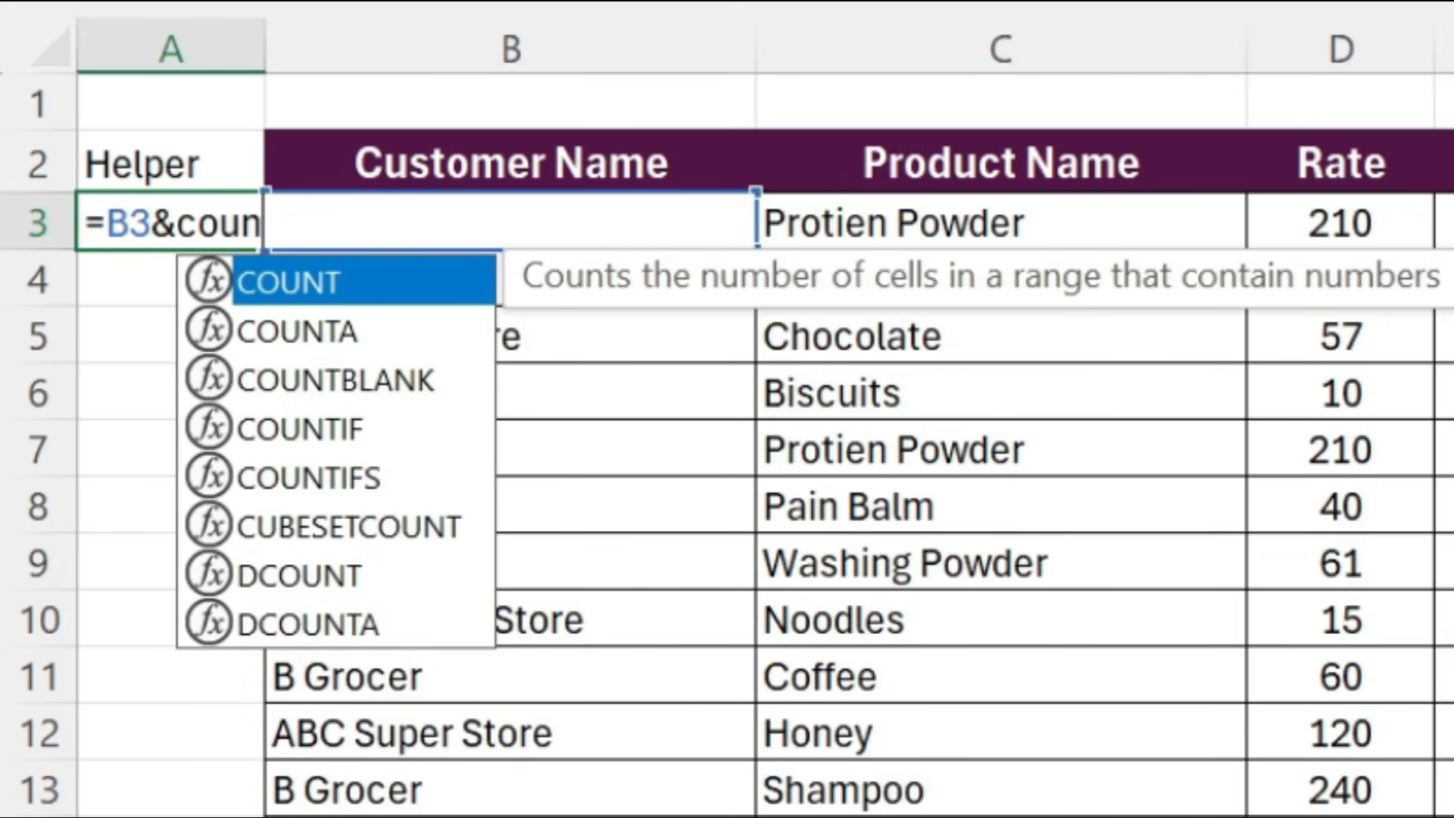
double_click(347, 433)
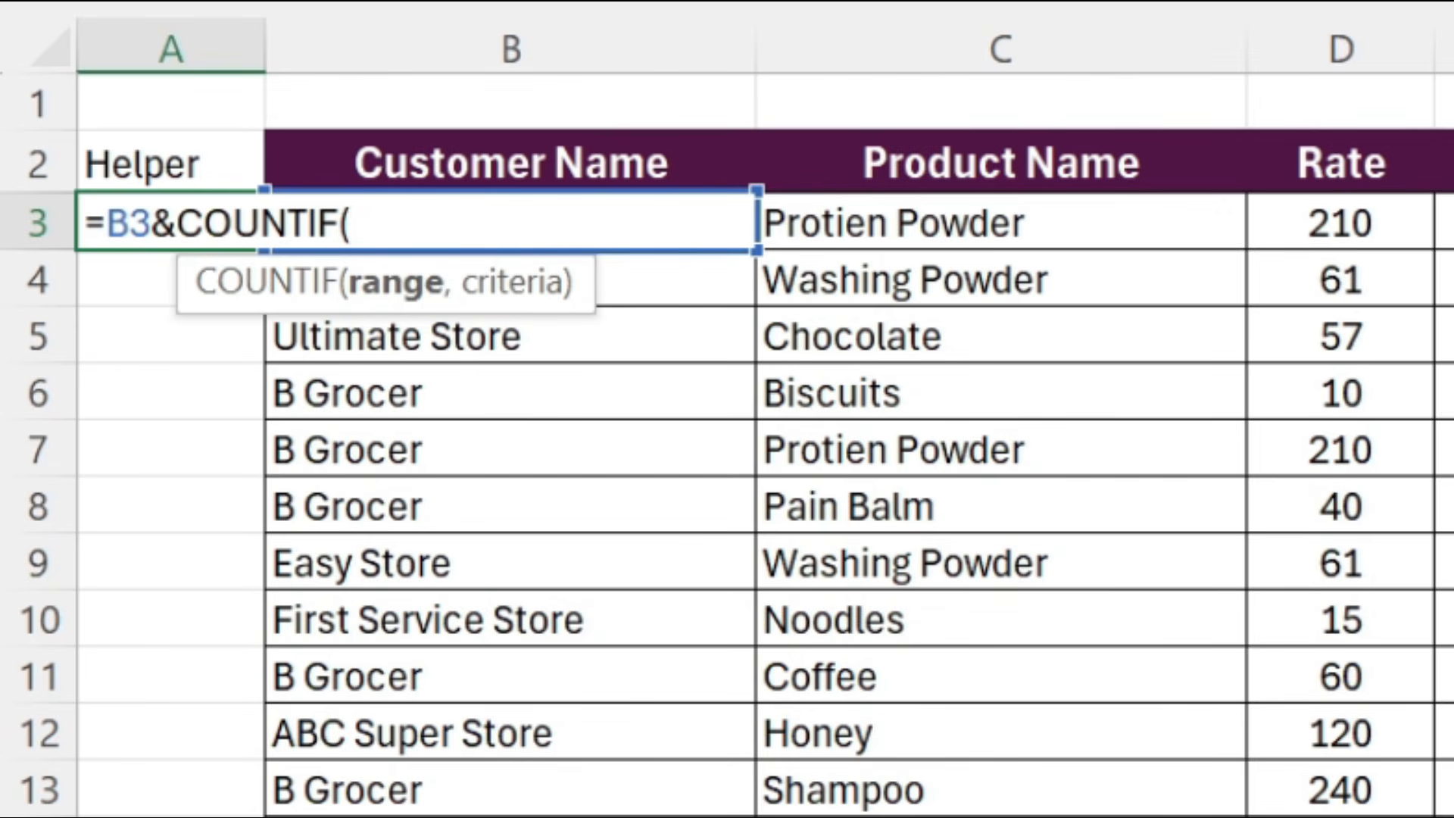
text(B3)
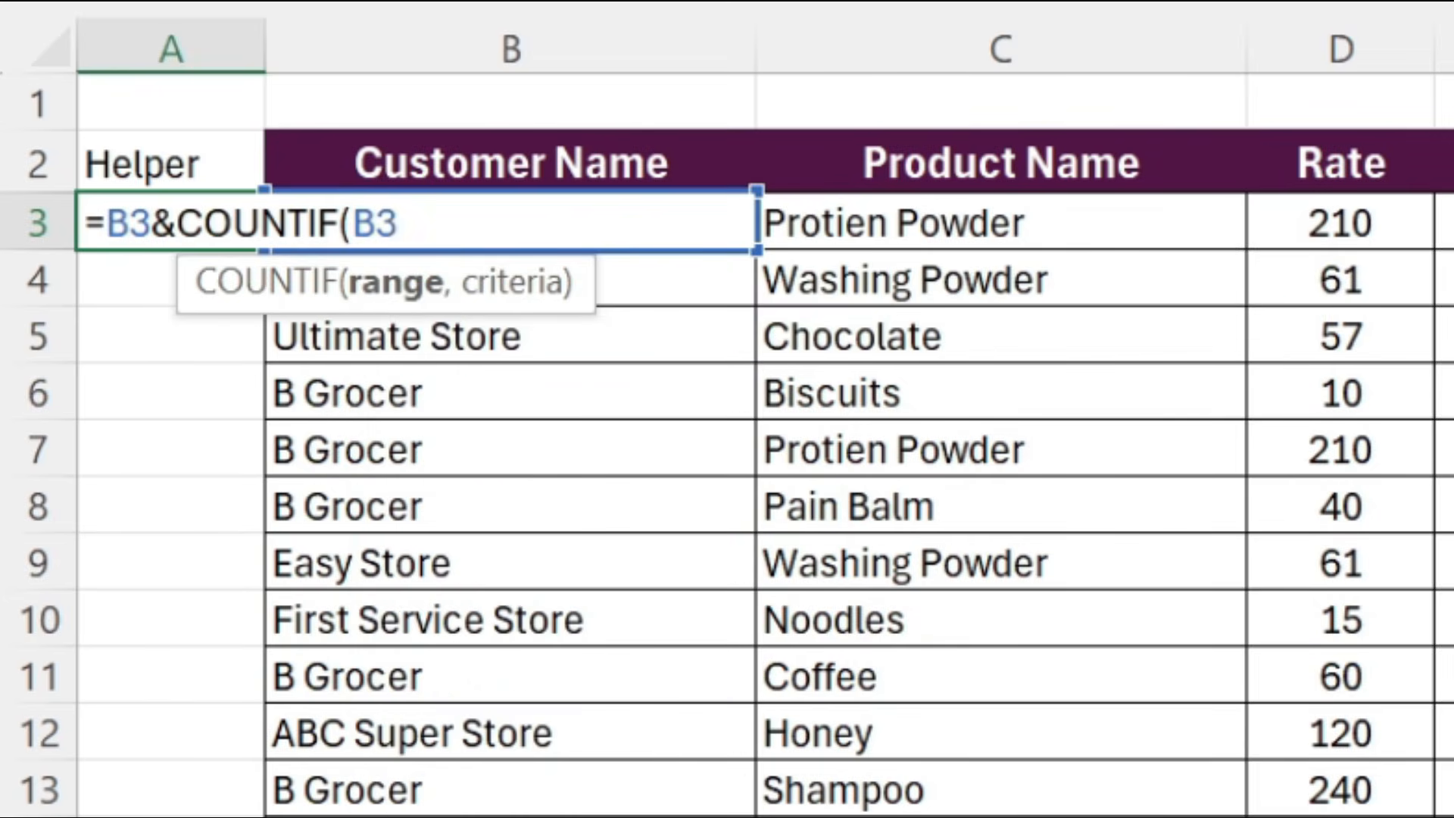
key(F4)
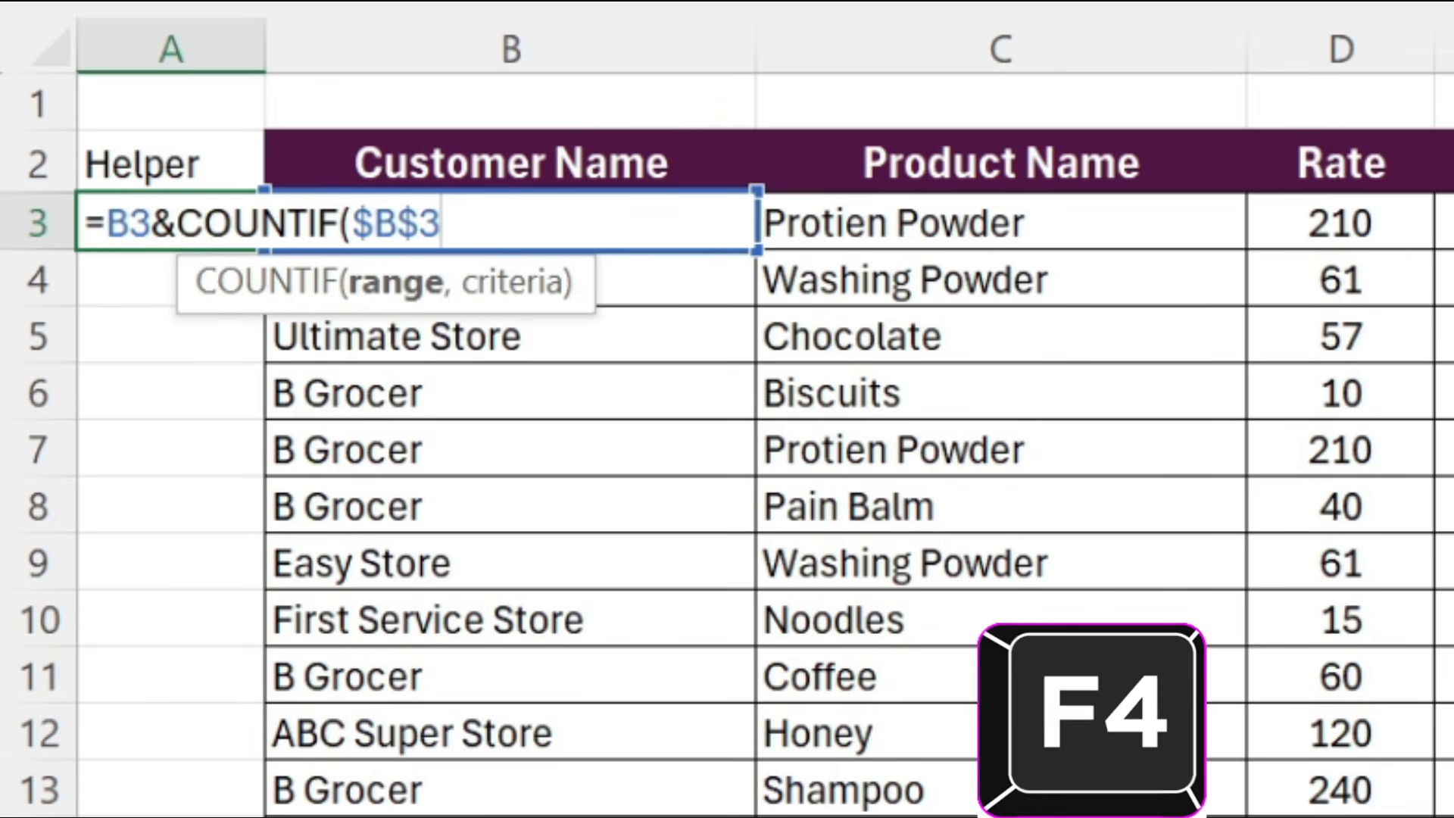
text(:)
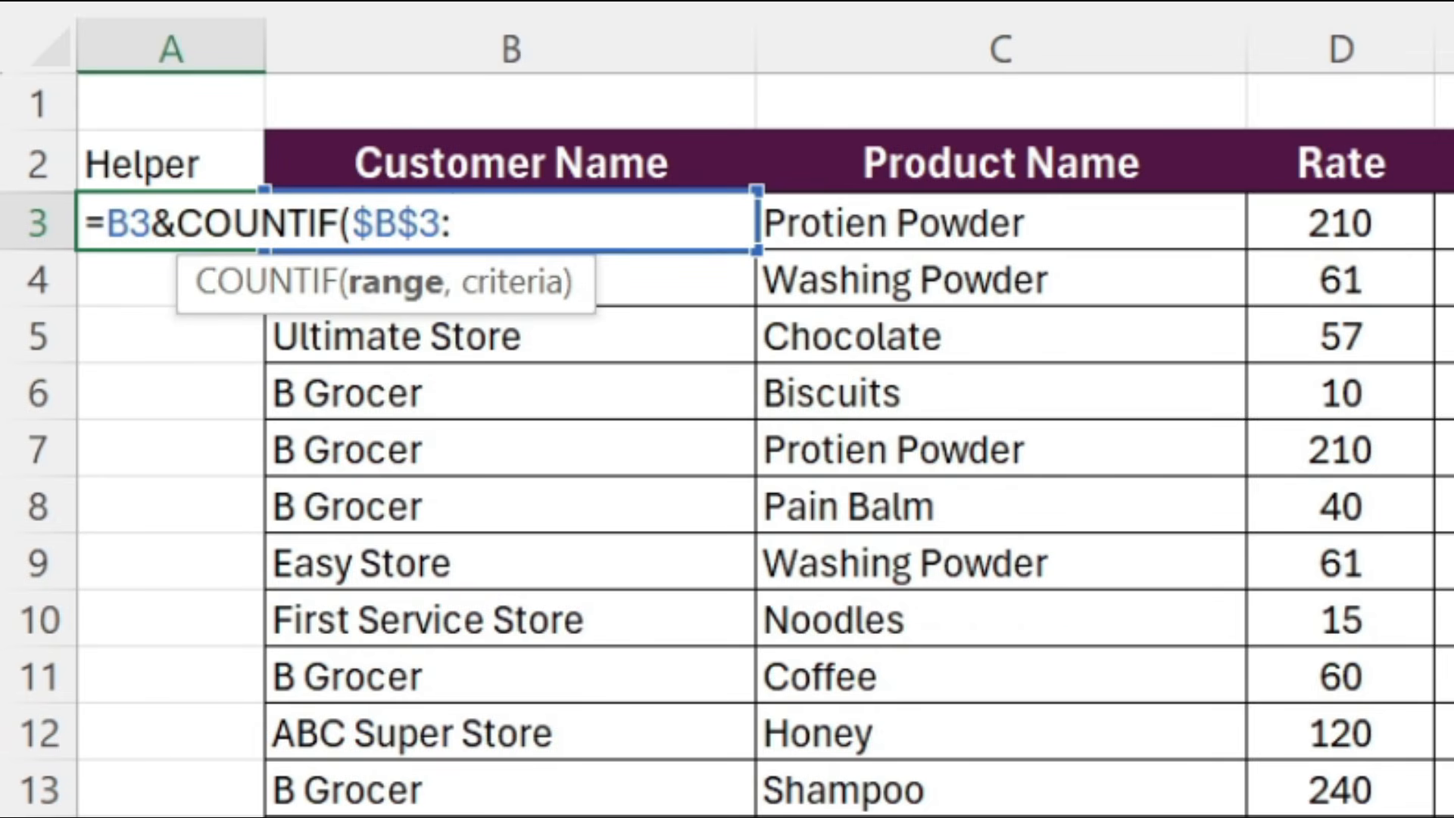
text(B3)
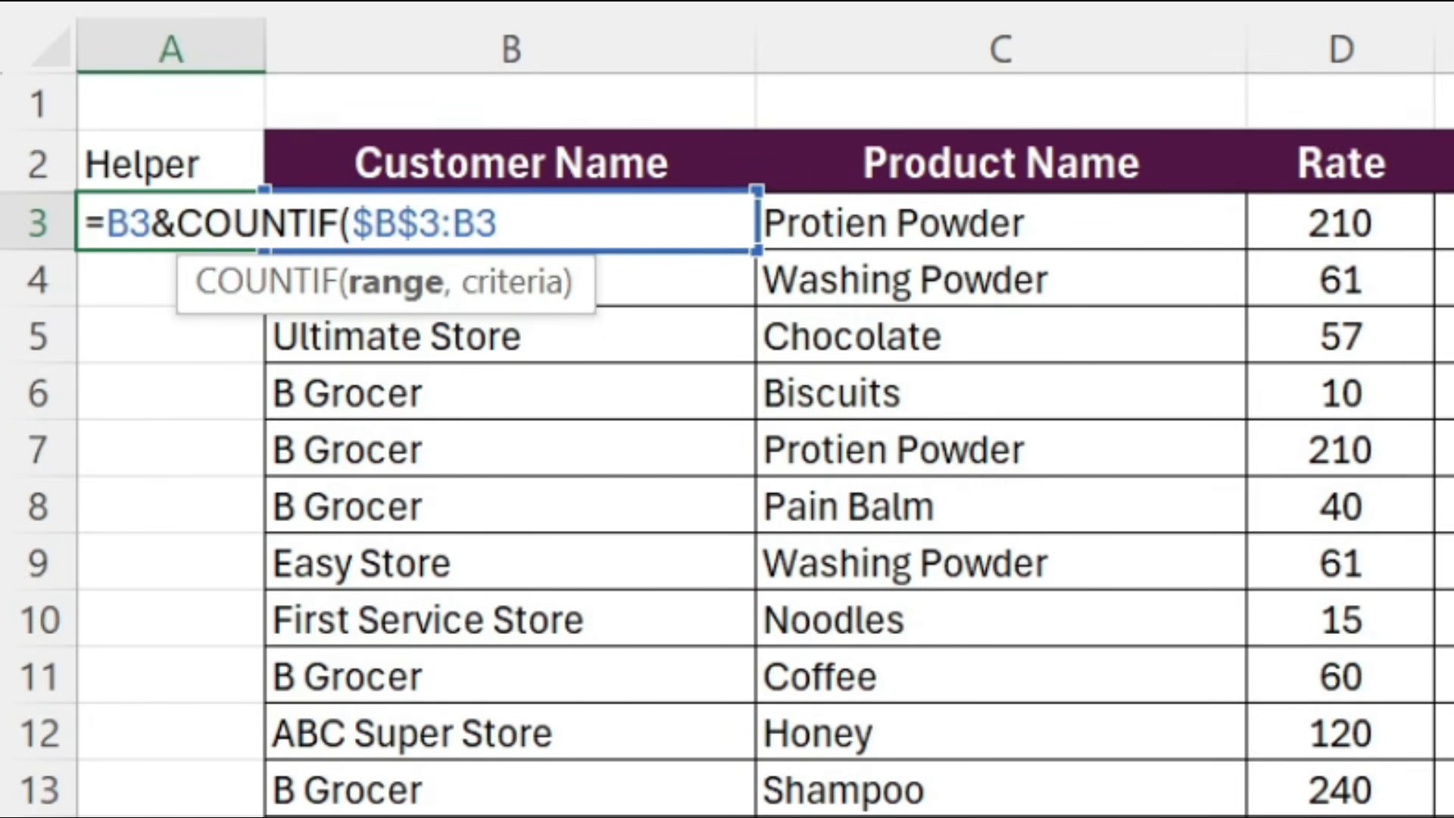
text(,)
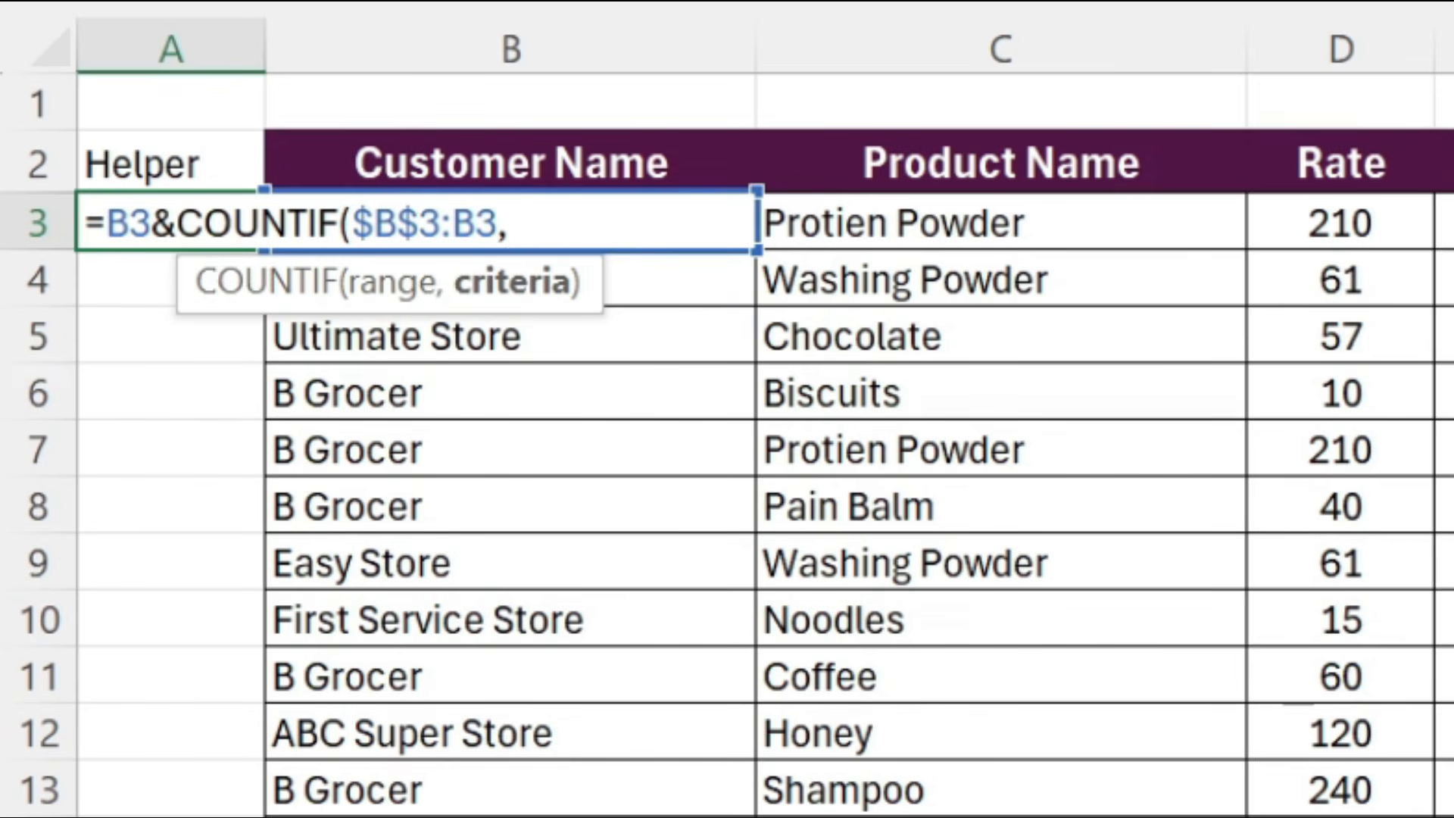
text(B3))
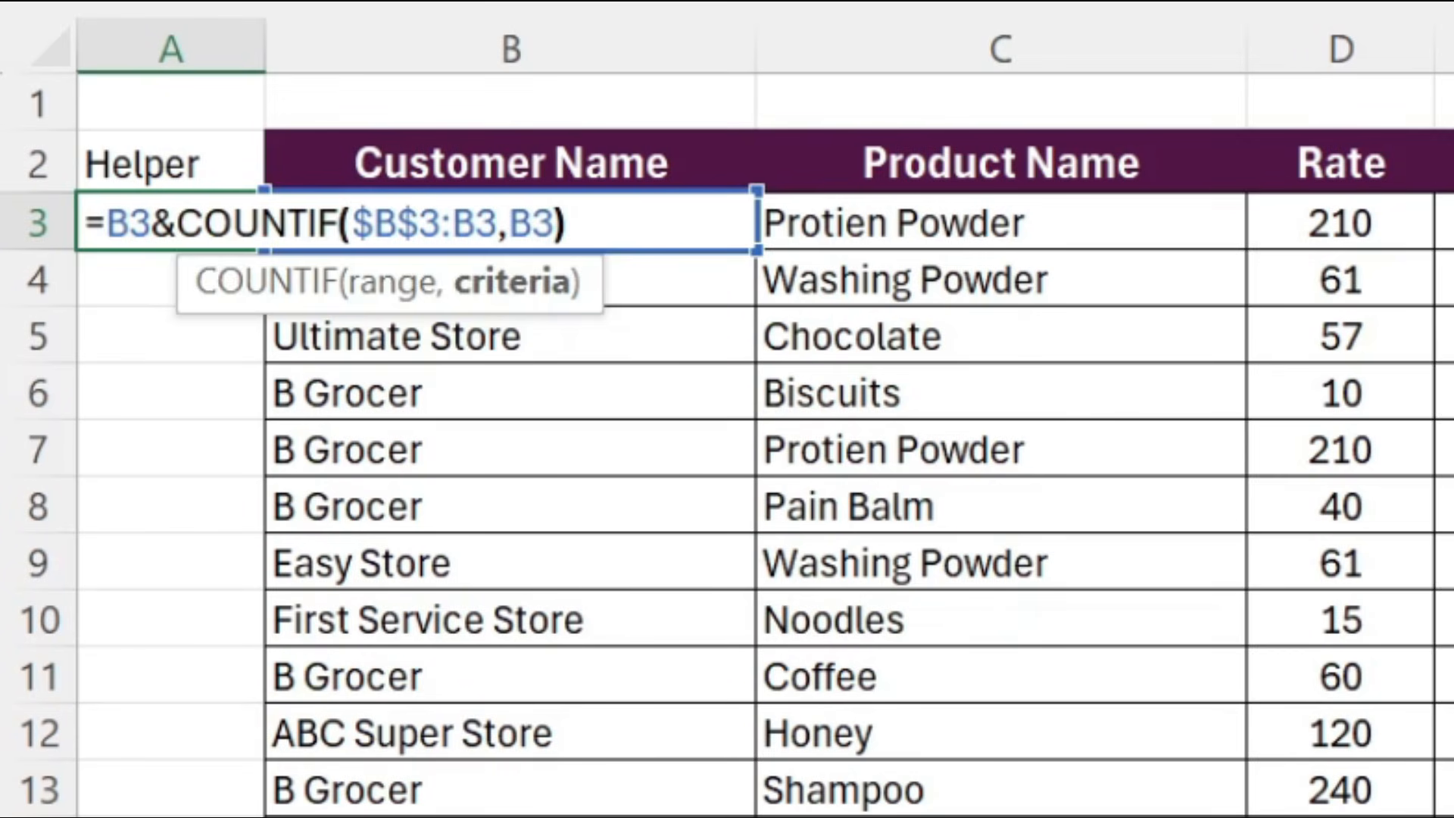
key(Return)
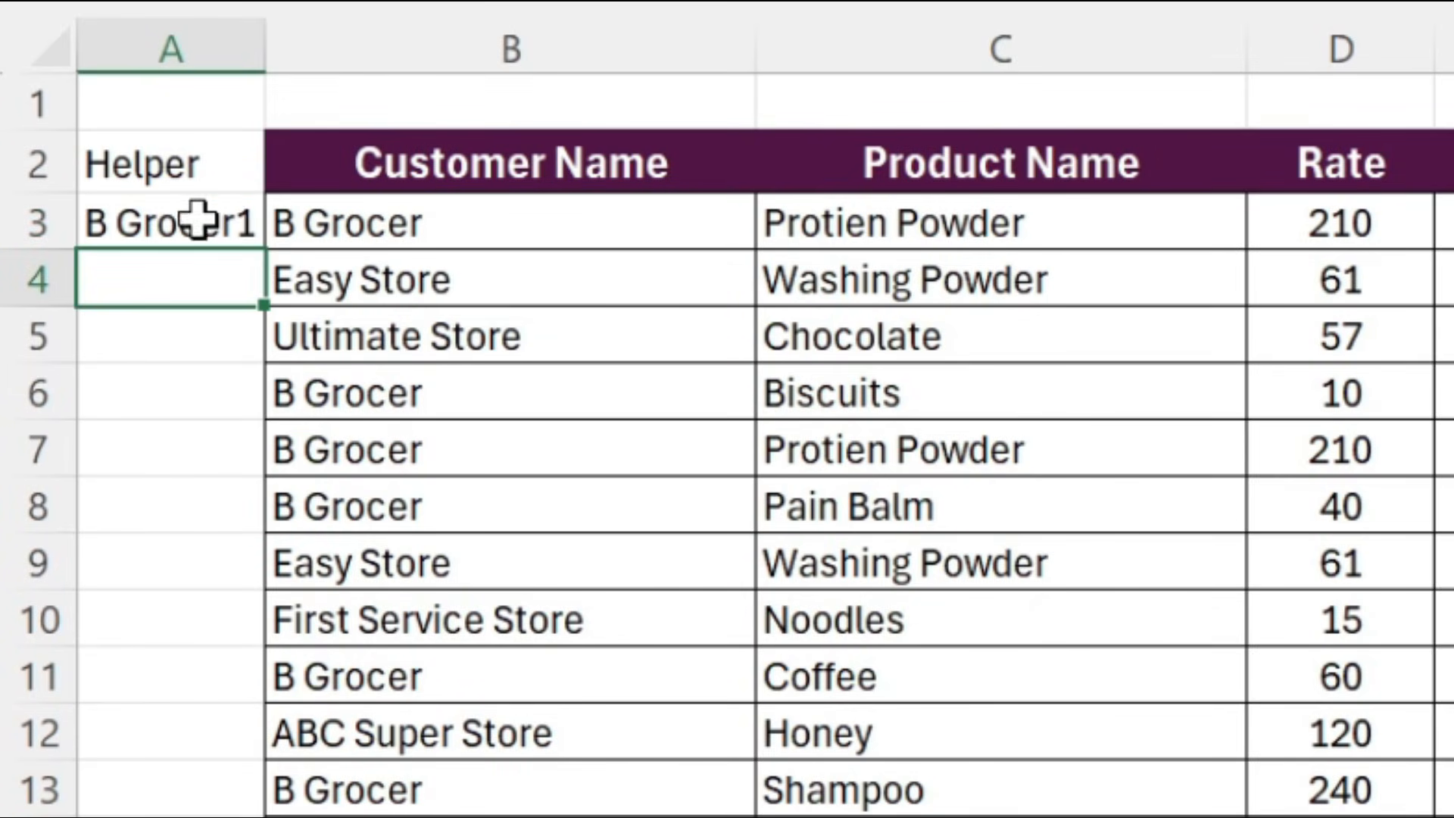
Fill the A3 helper formula down to row 69 and widen column A to fit its values.
click(188, 224)
click(520, 224)
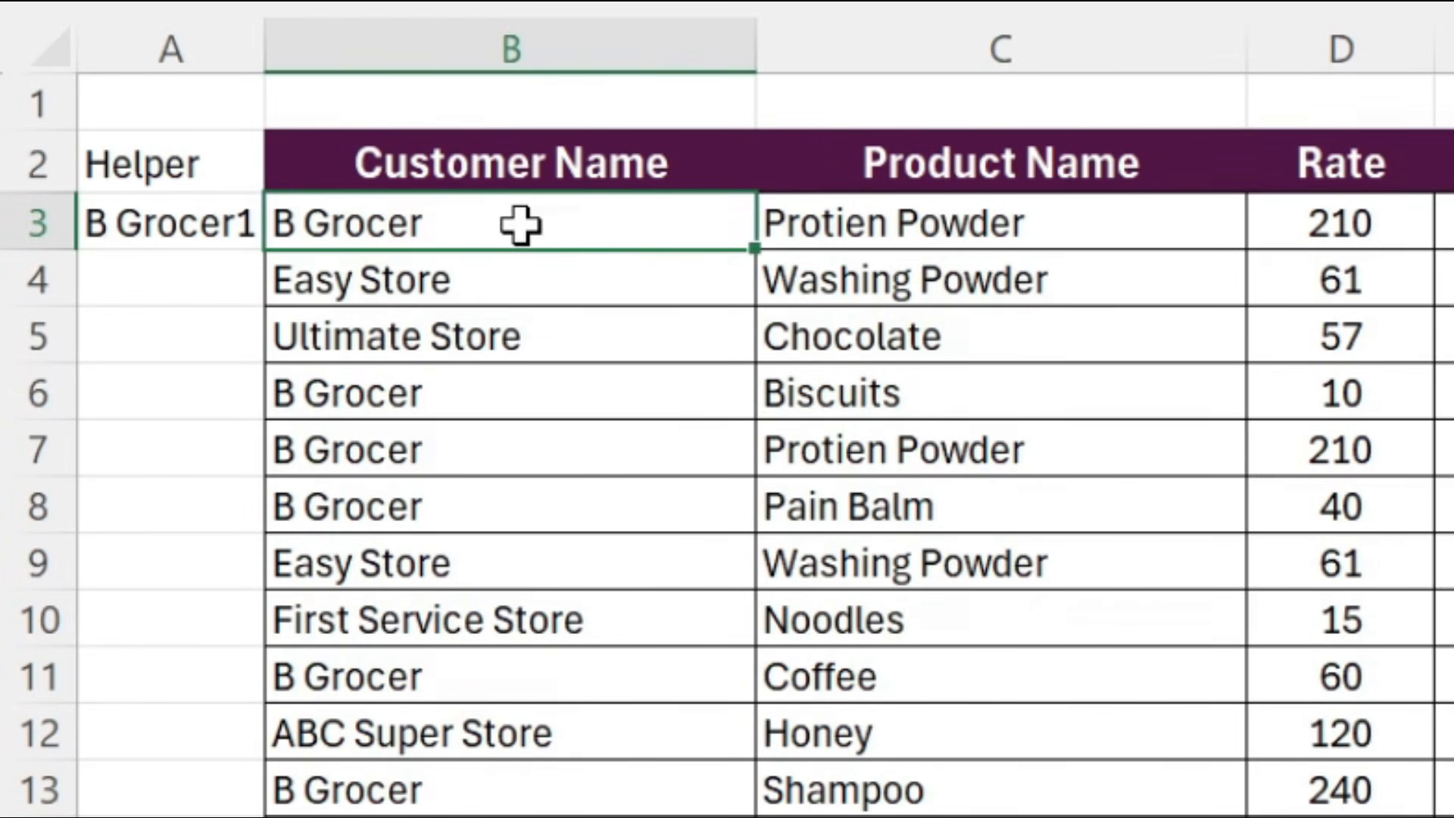
click(227, 225)
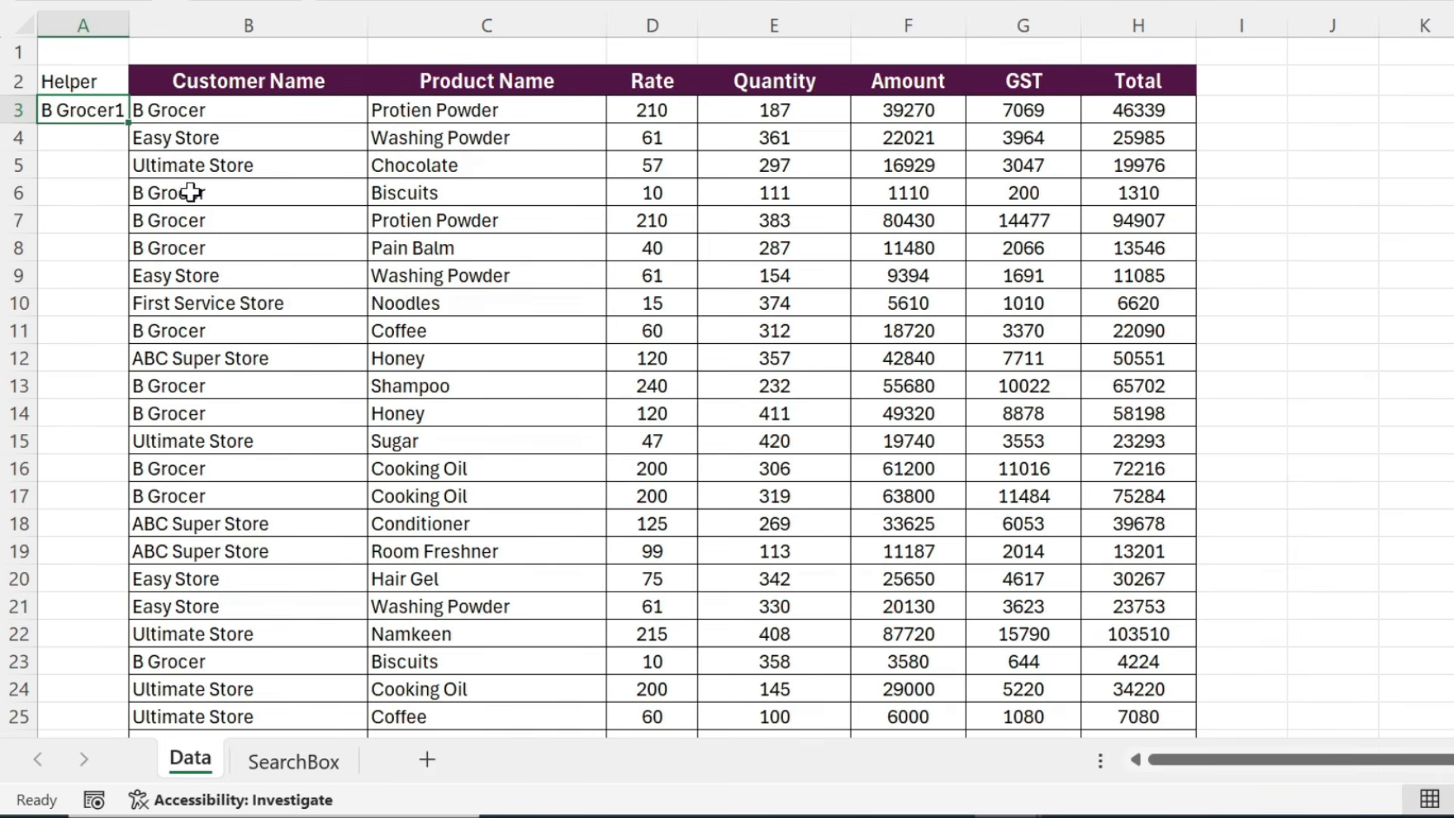
drag(129, 123, 140, 692)
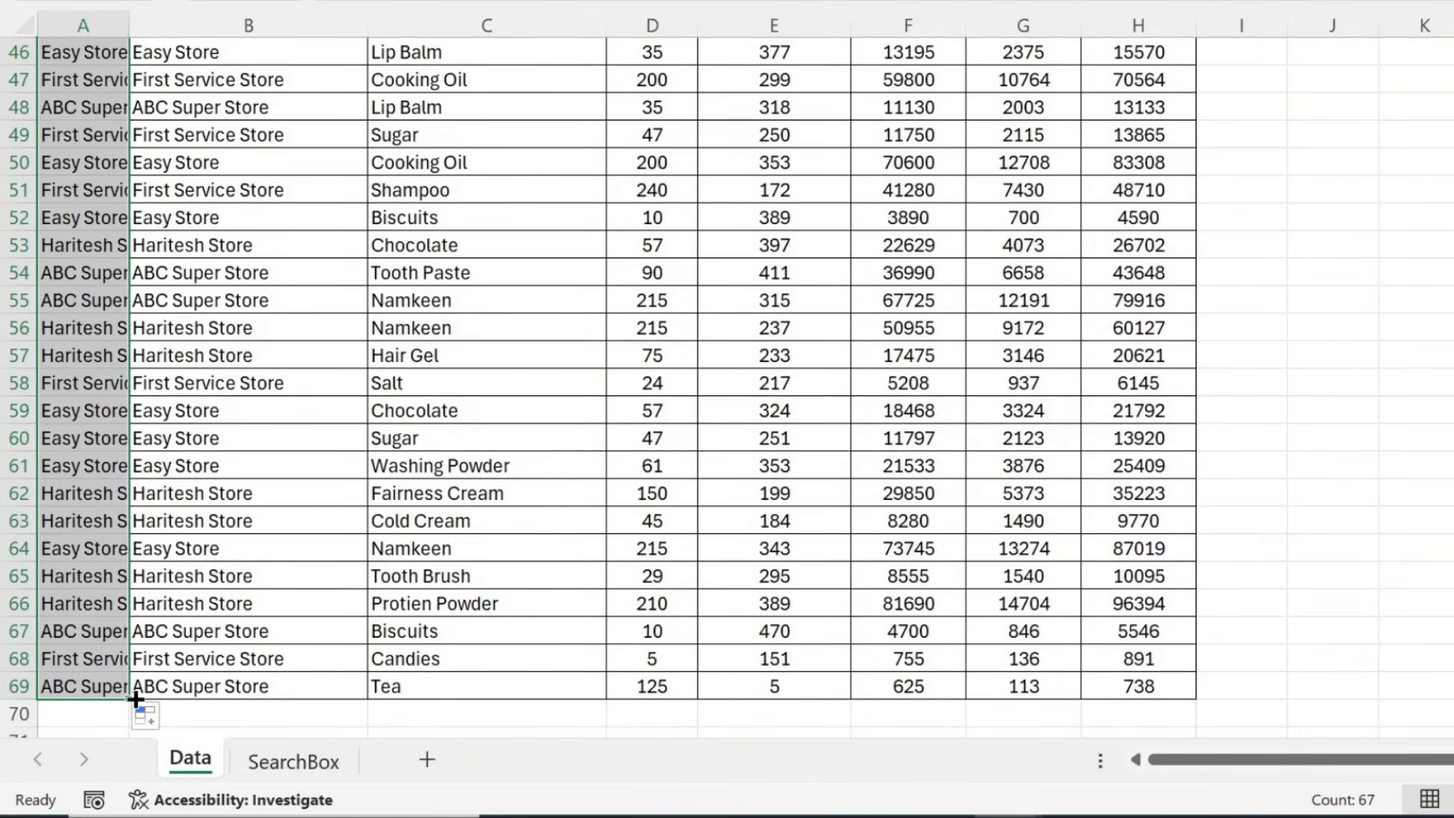
click(196, 407)
key(ctrl+Up)
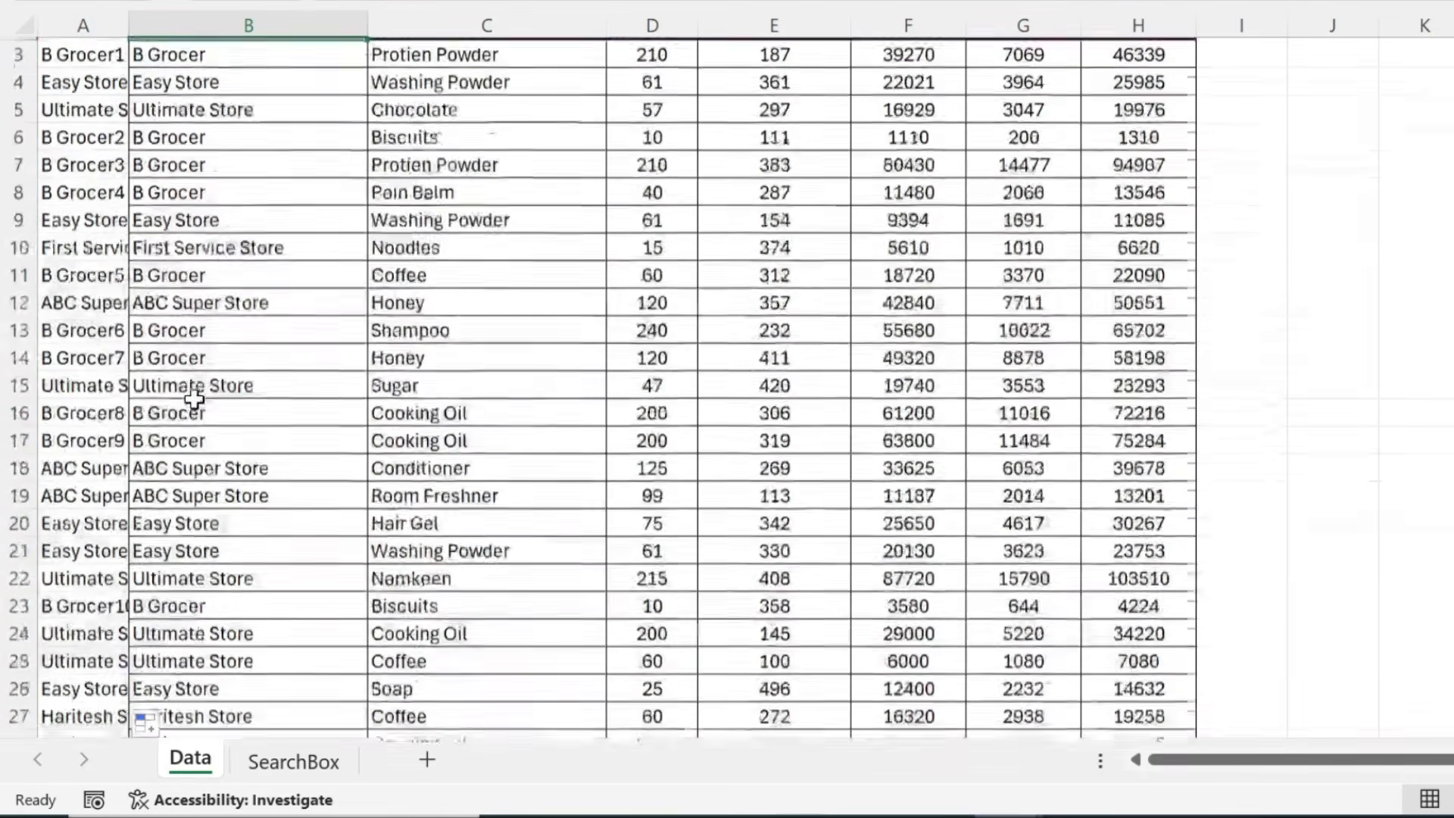
drag(138, 28, 211, 28)
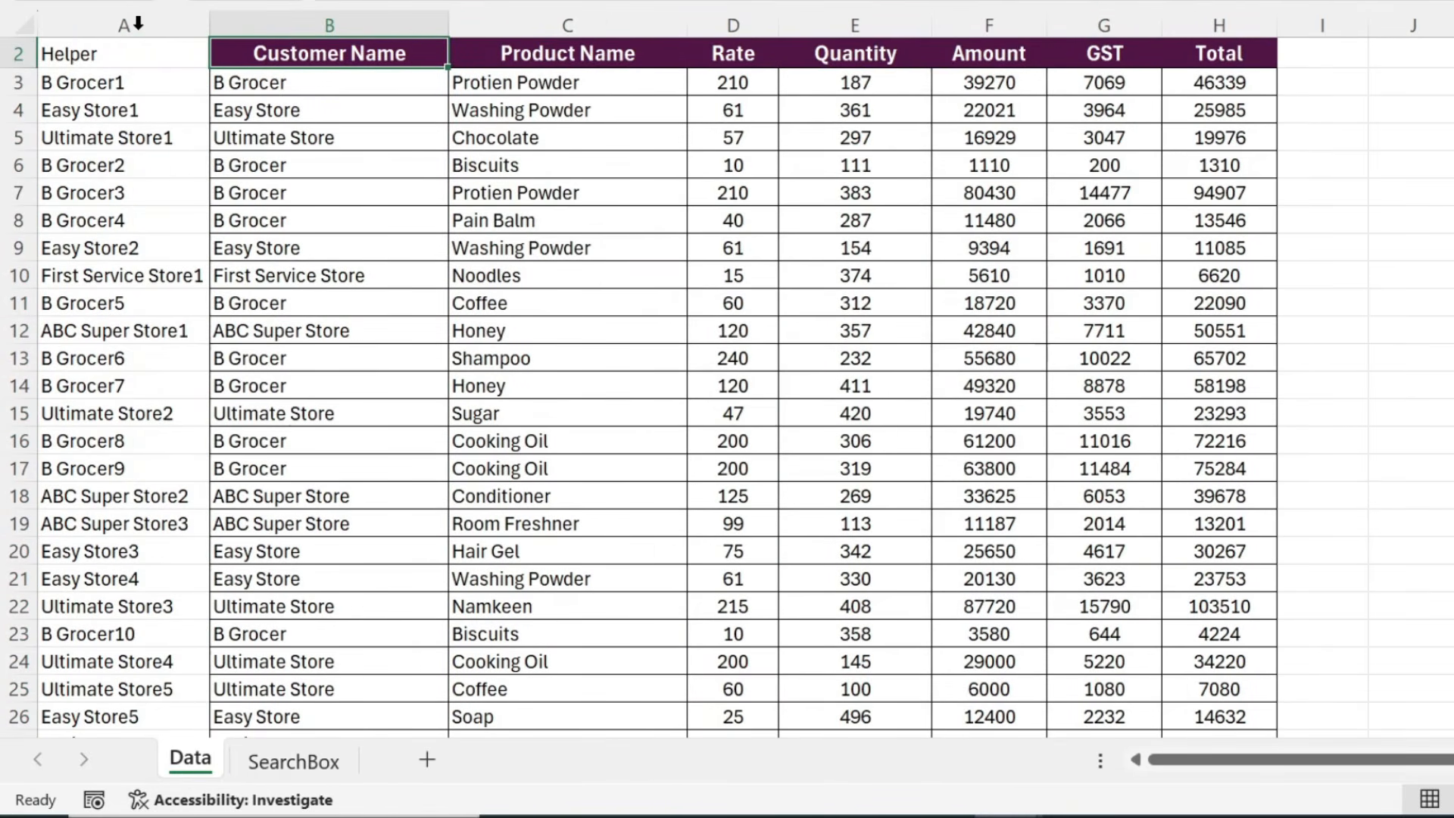
click(199, 172)
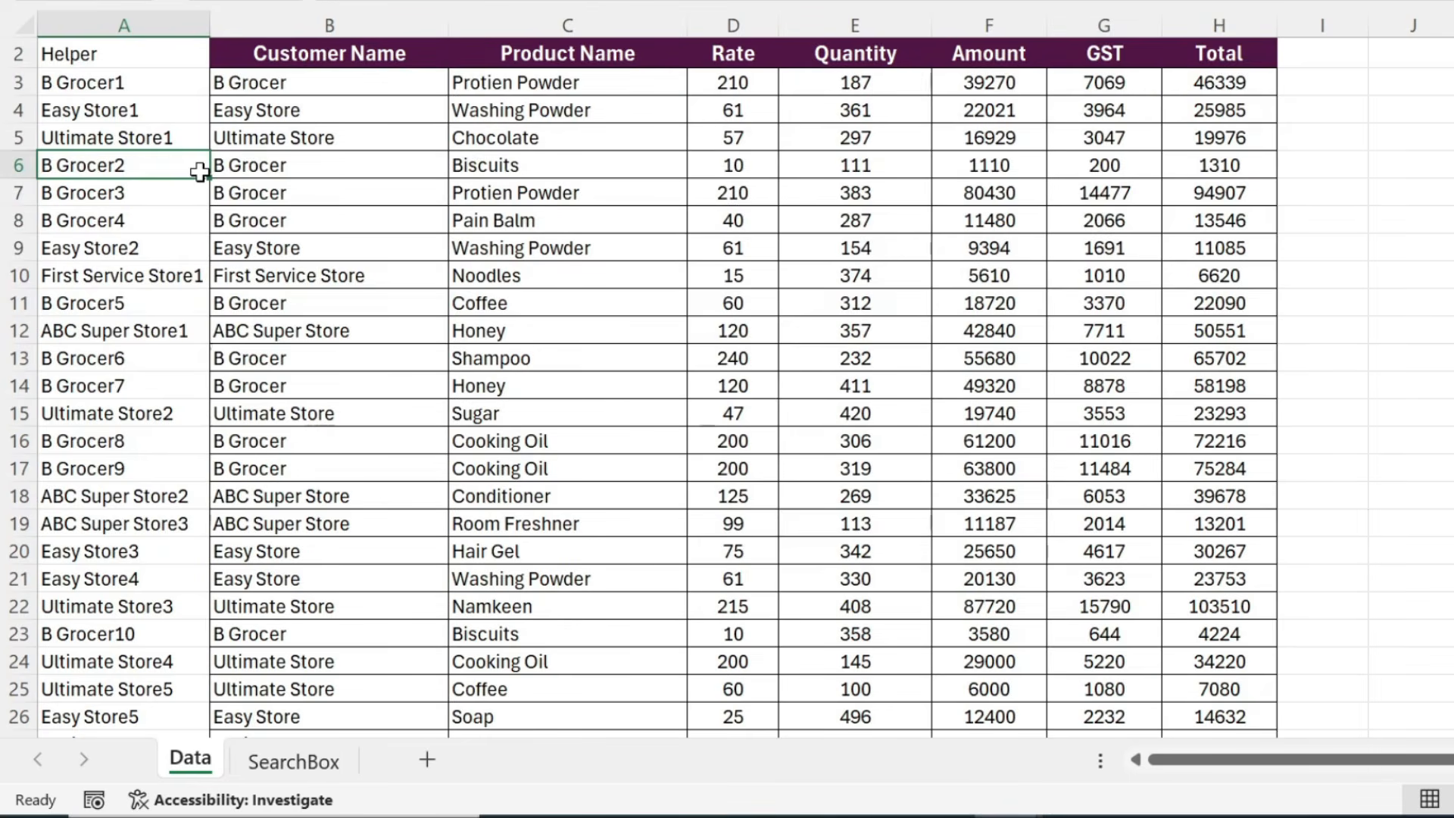
Add filters to the header row and filter Customer Name to show only B Grocer.
click(380, 52)
scroll(381, 52, up, 1)
key(ctrl+shift+l)
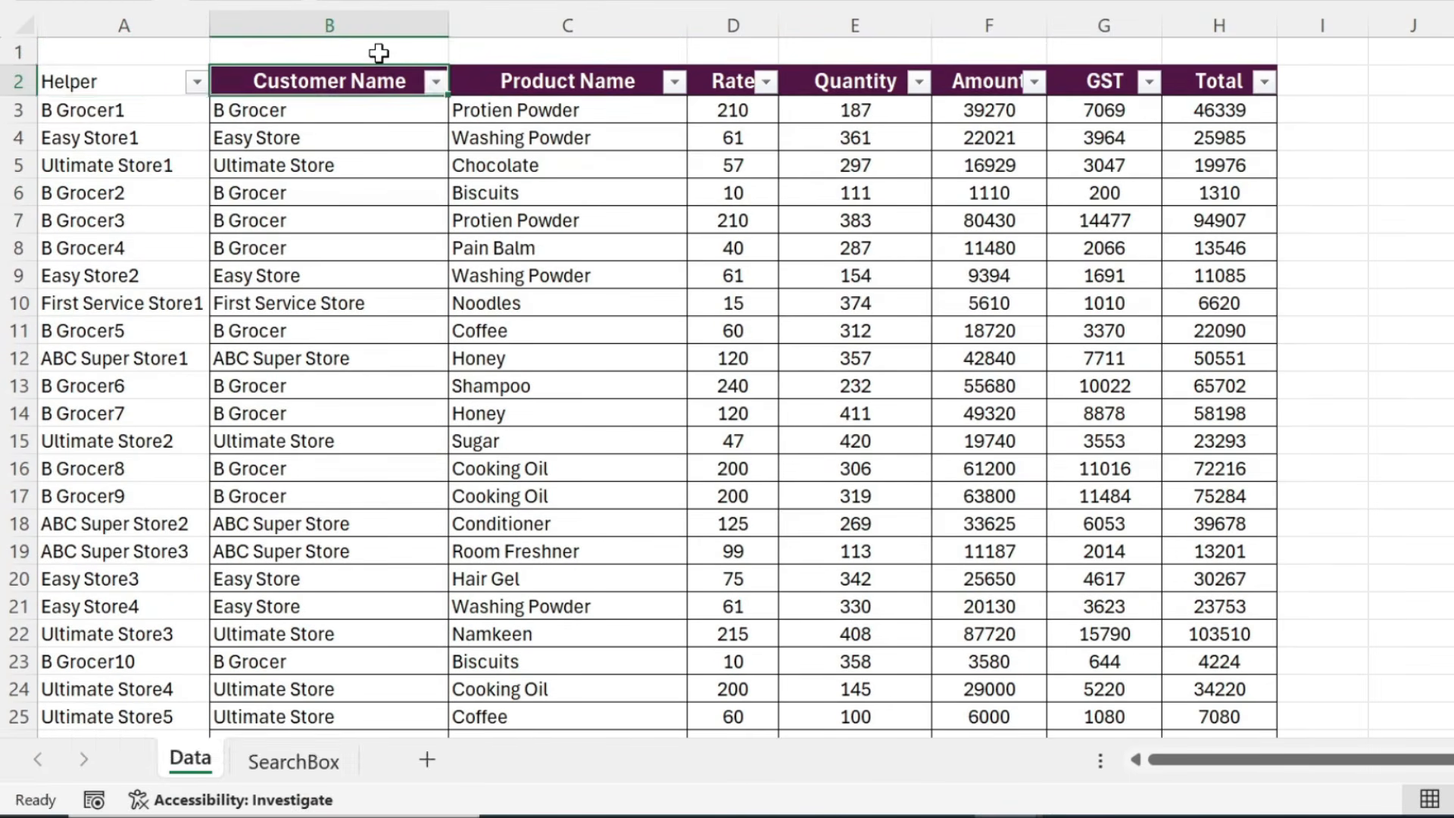
key(alt+Down)
click(140, 453)
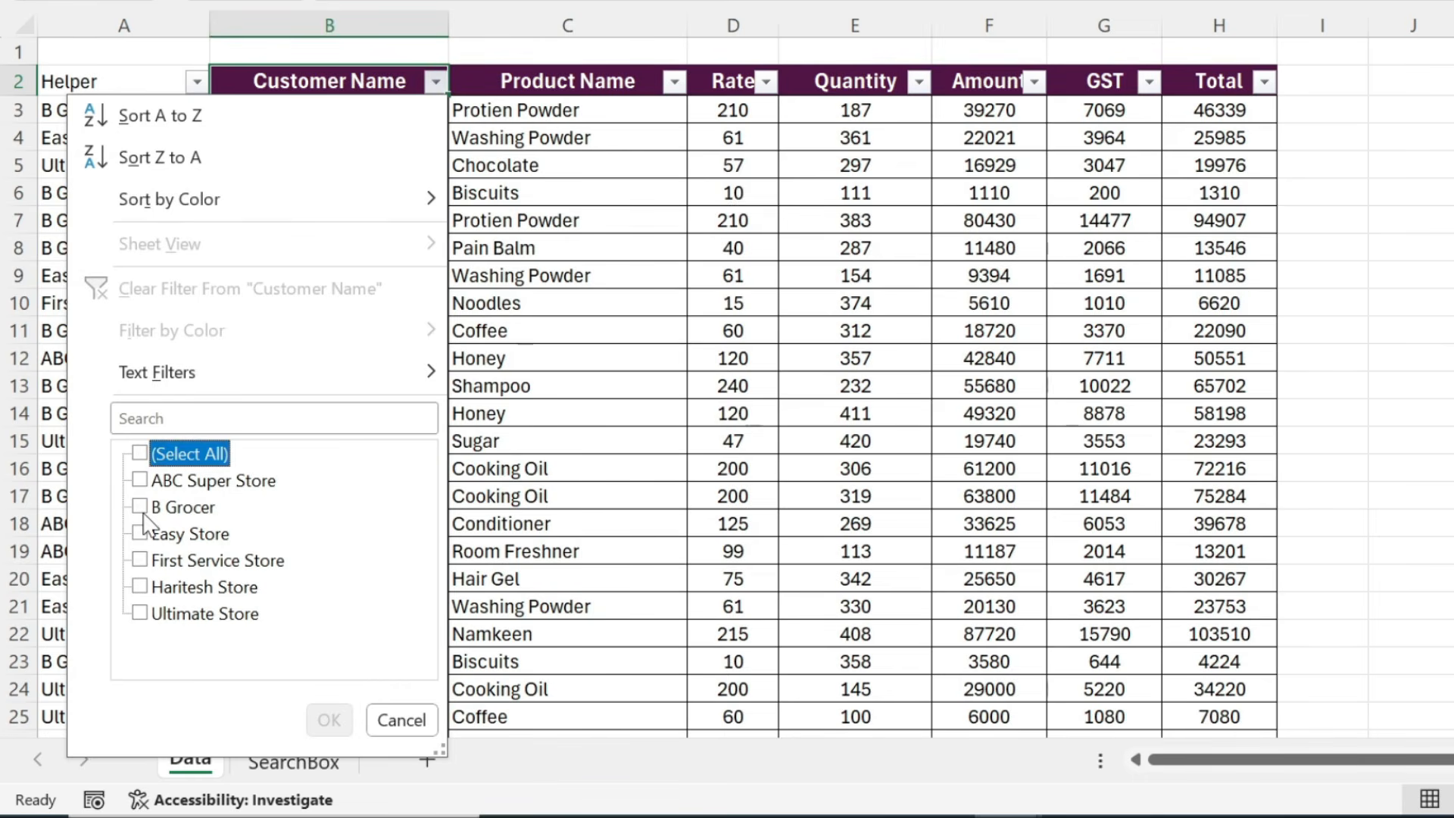
click(140, 506)
click(328, 719)
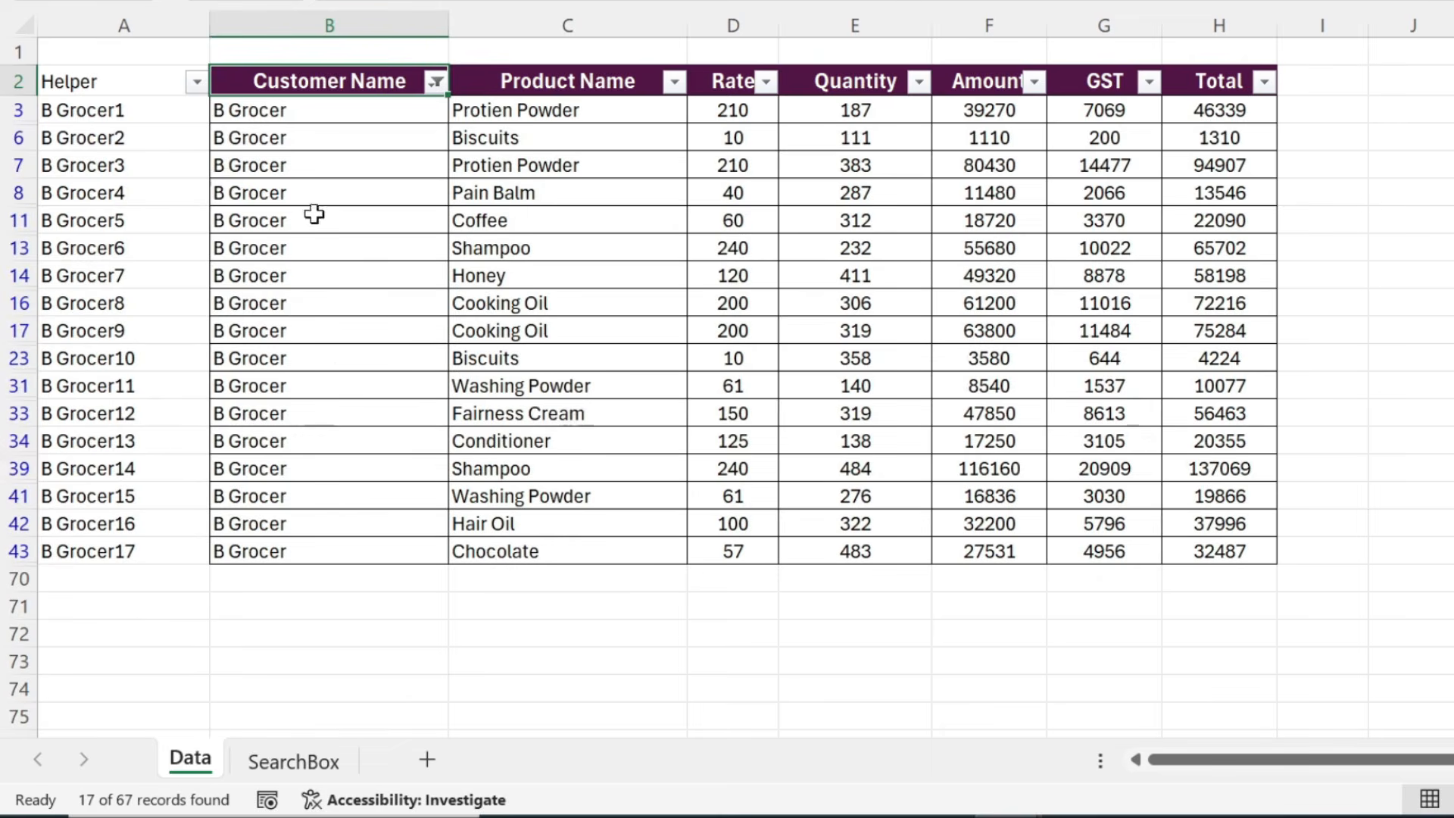
Compare the filtered B Grocer customer names with their numbered values in the Helper column.
drag(296, 112, 311, 552)
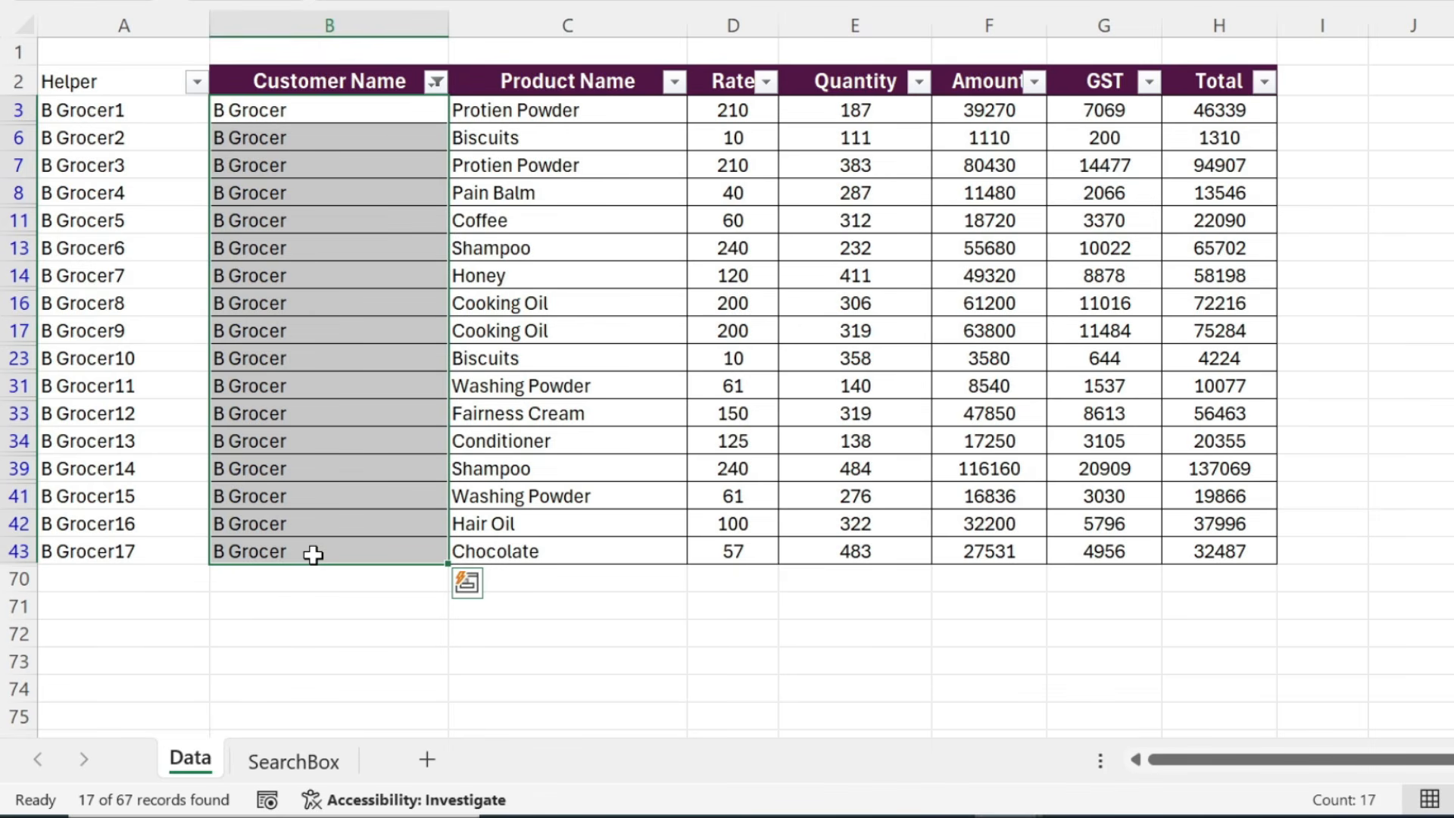
click(145, 110)
drag(144, 111, 179, 542)
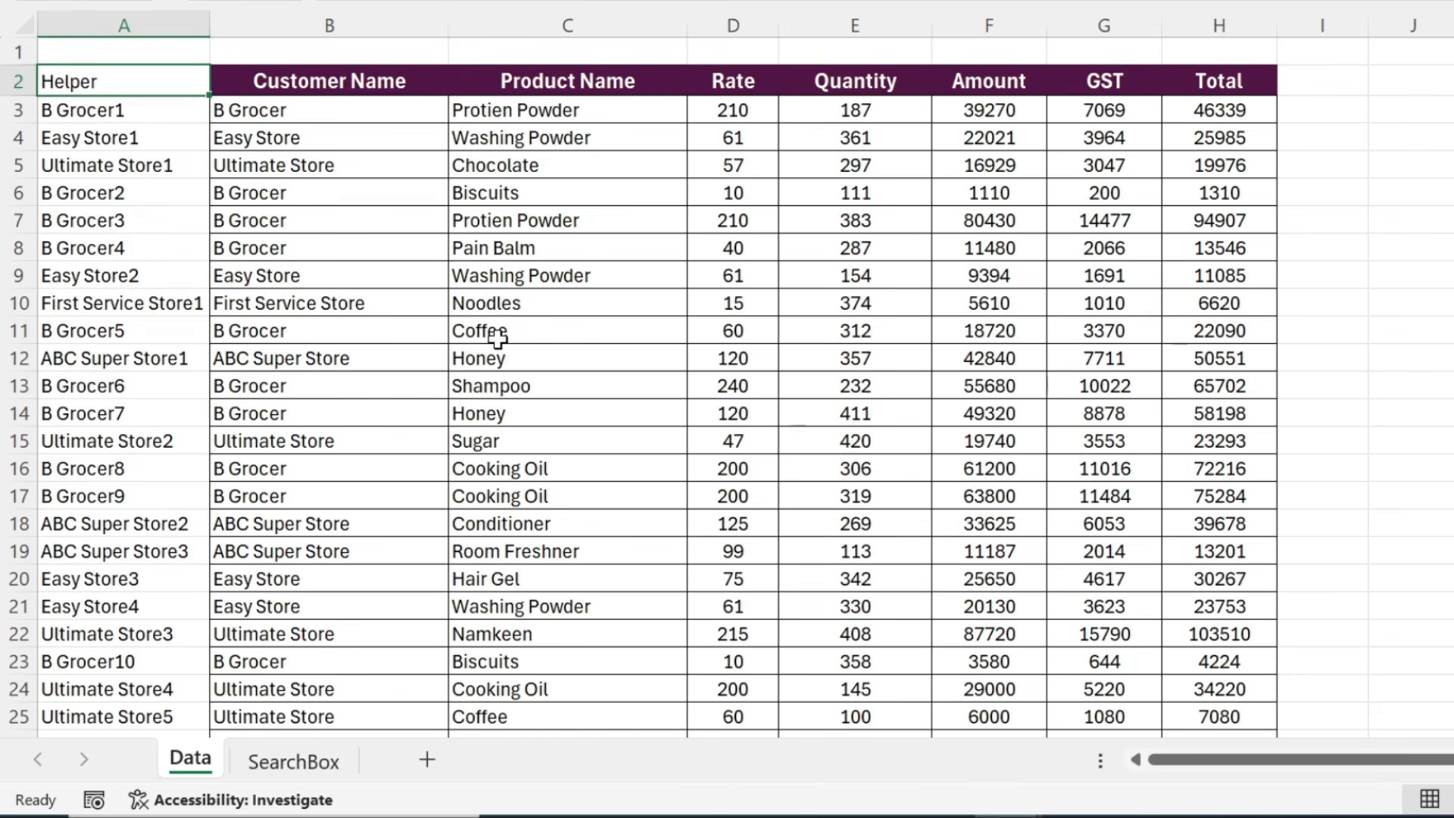
Name the records range A3:H69, including the helper column but not the headings, as Data.
key(Down)
key(ctrl+shift+Right)
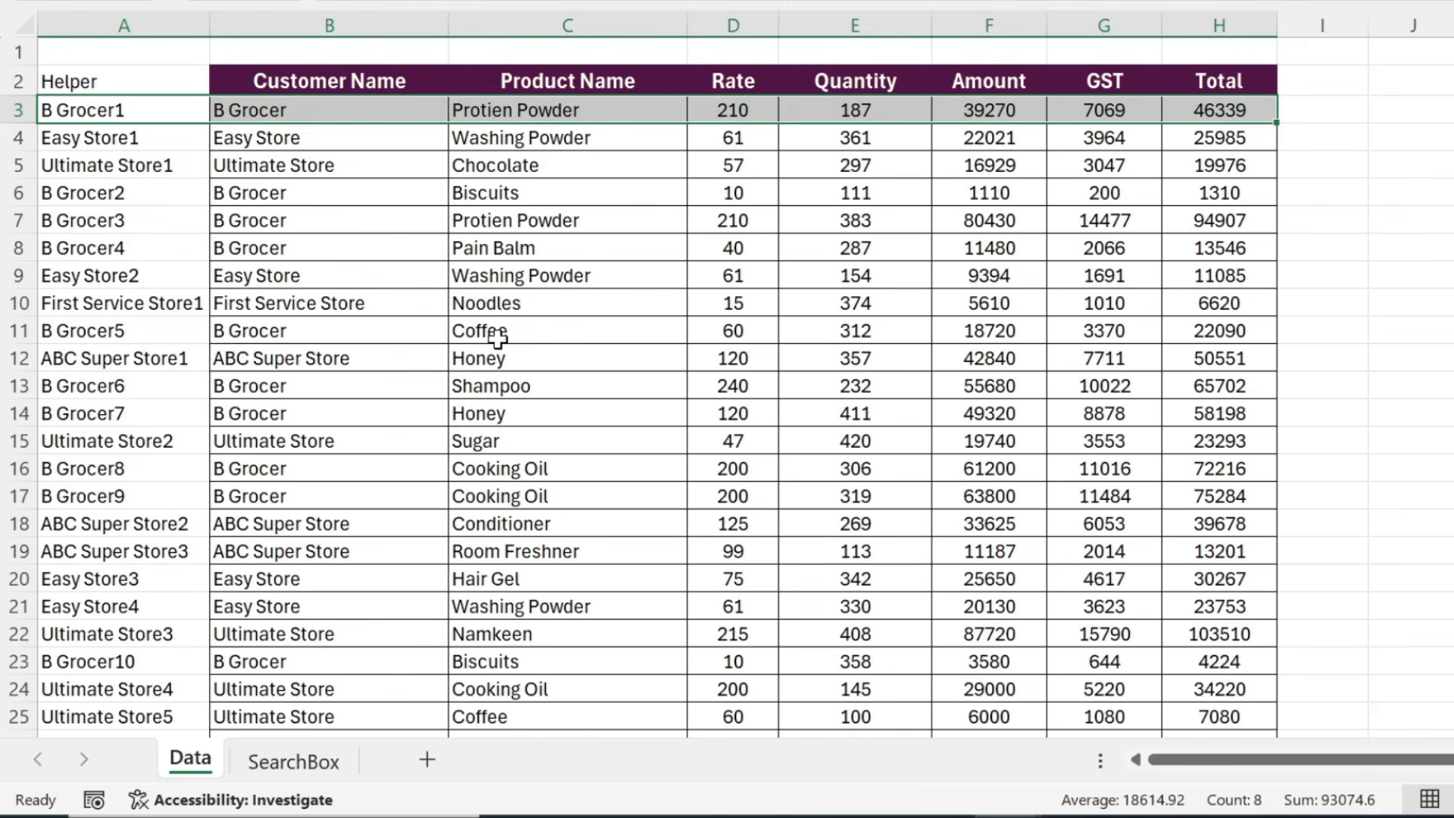
key(ctrl+shift+Down)
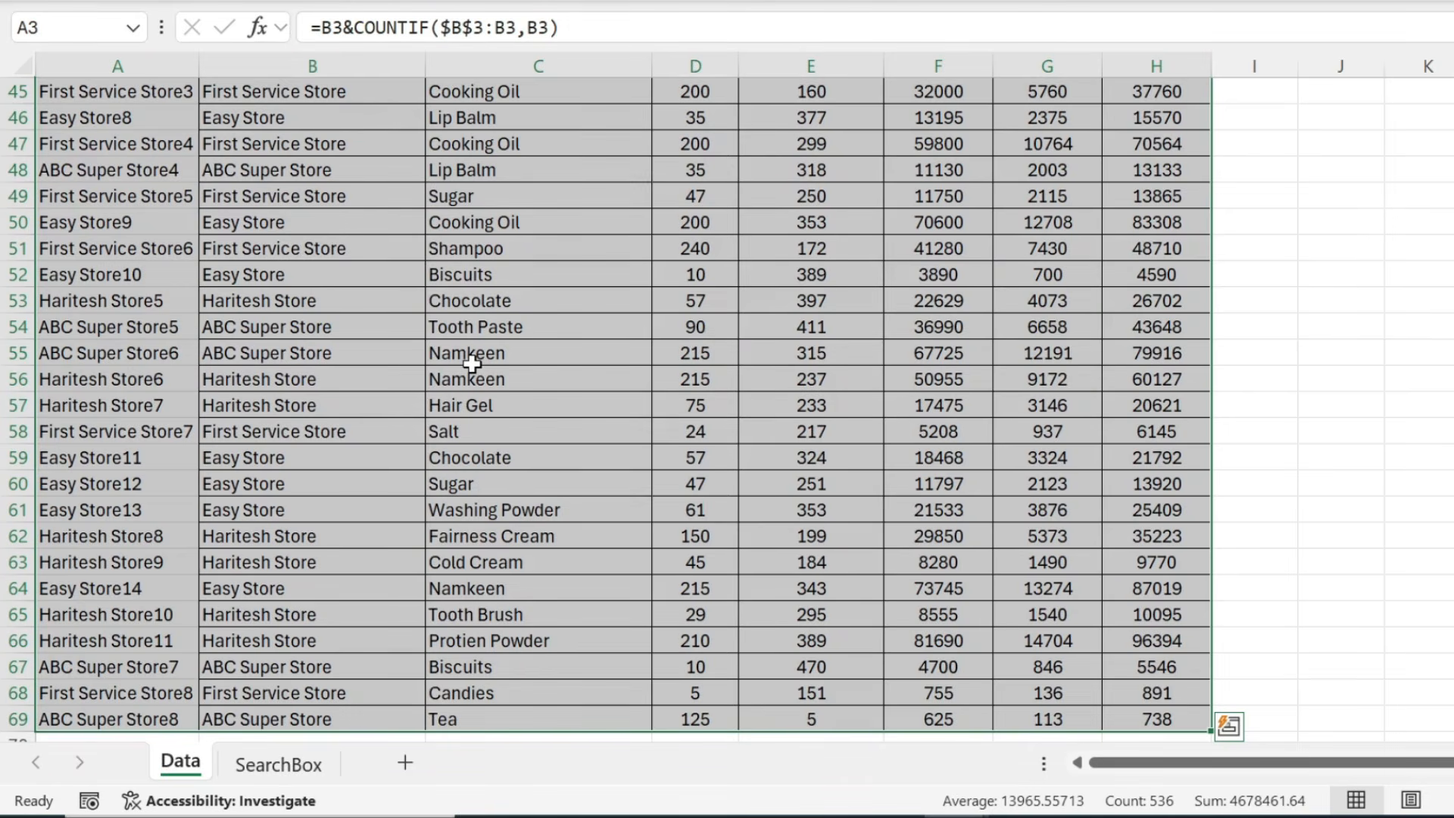
key(ctrl+BackSpace)
click(74, 28)
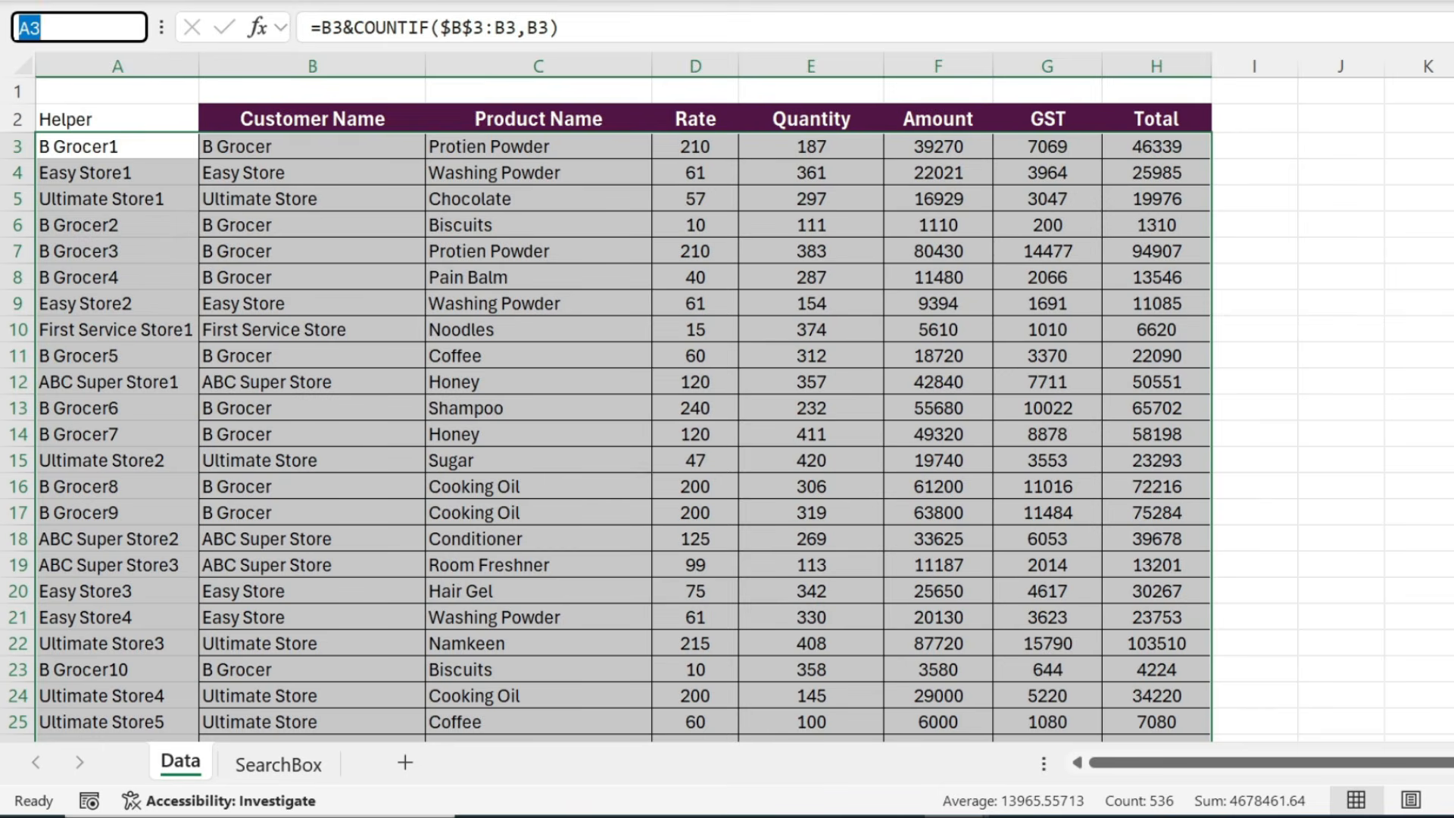
text(Data)
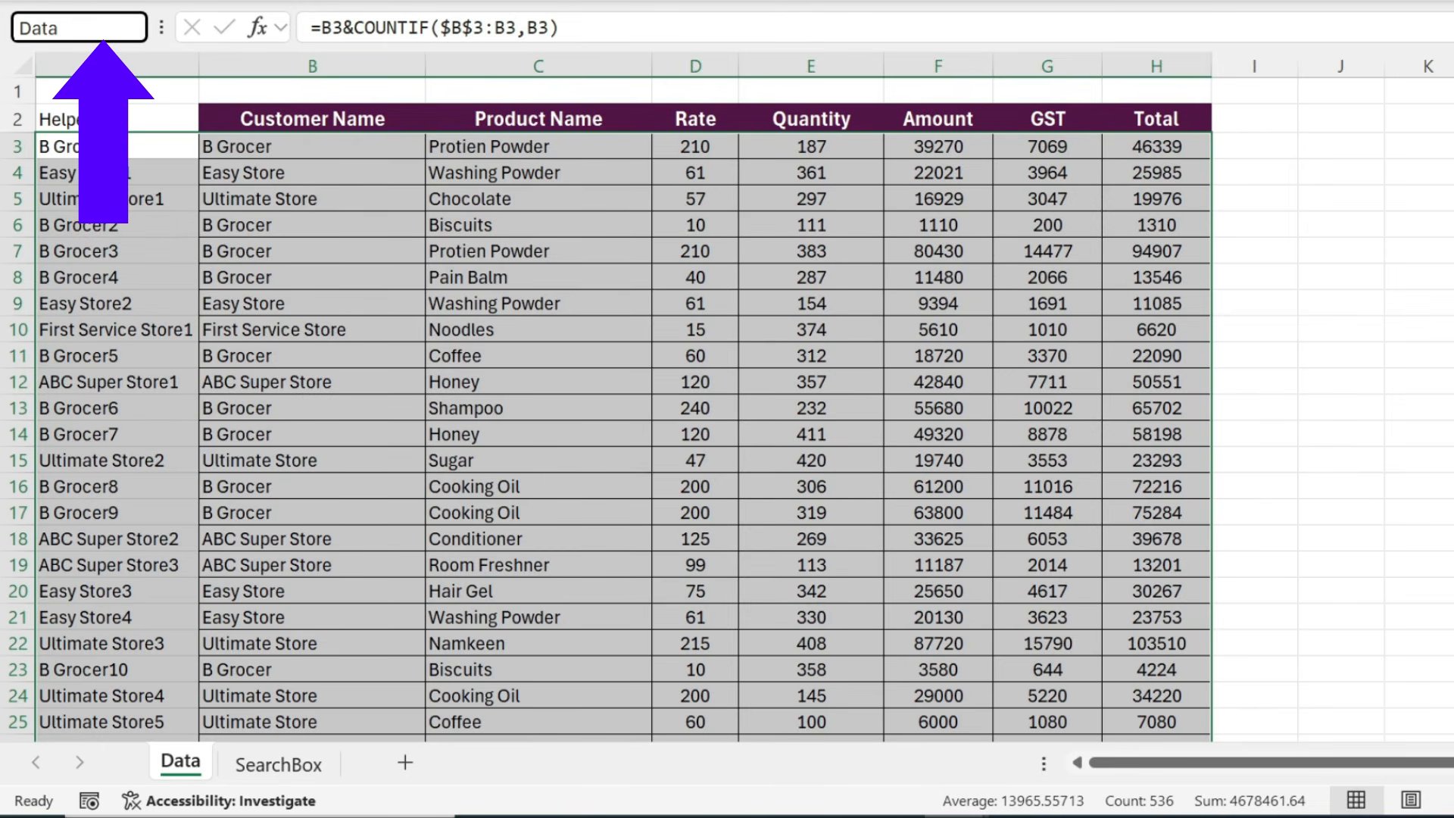
key(Return)
Recall the named range Data and check that it spans the records from first to last row.
click(312, 250)
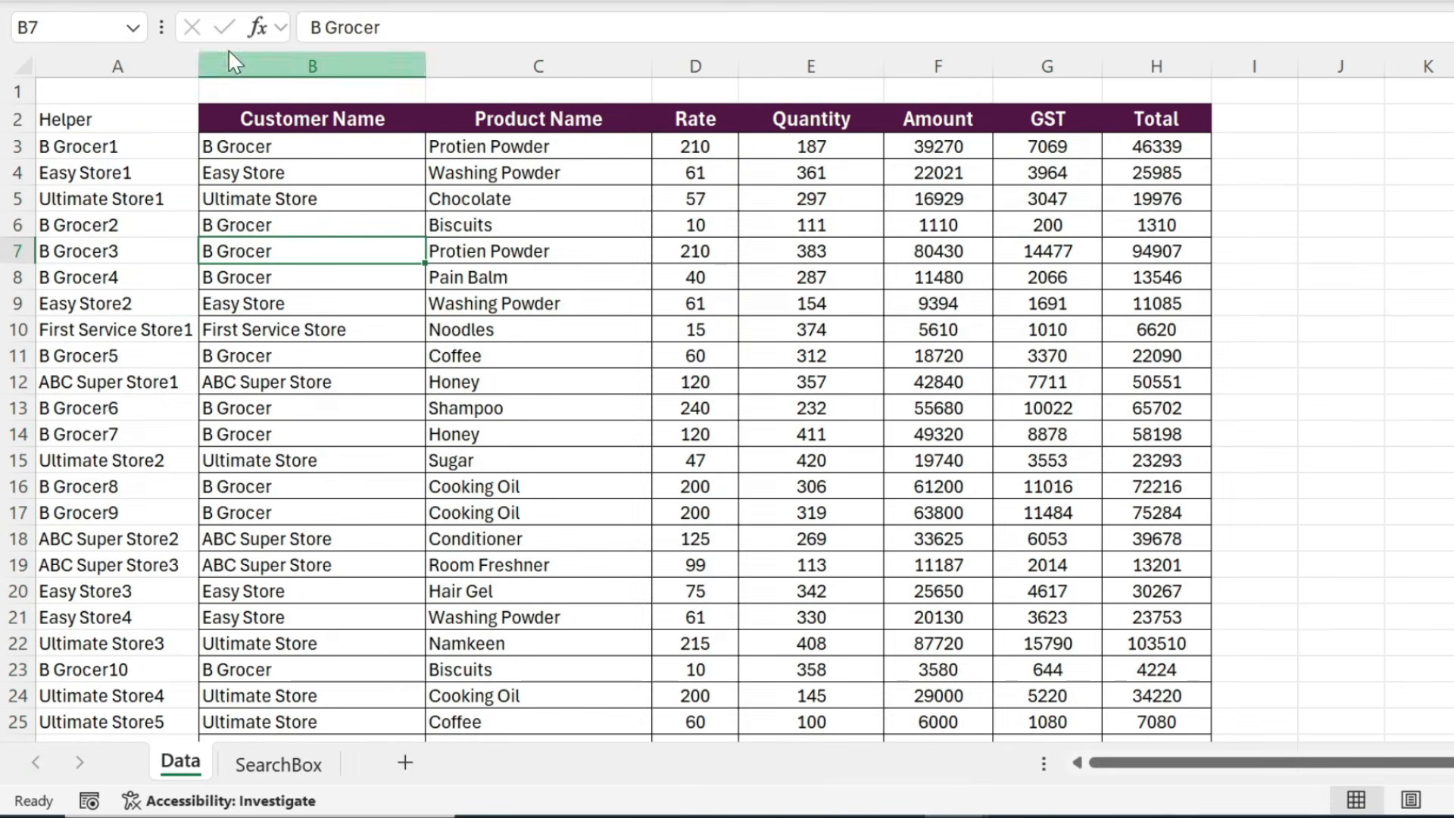
click(135, 29)
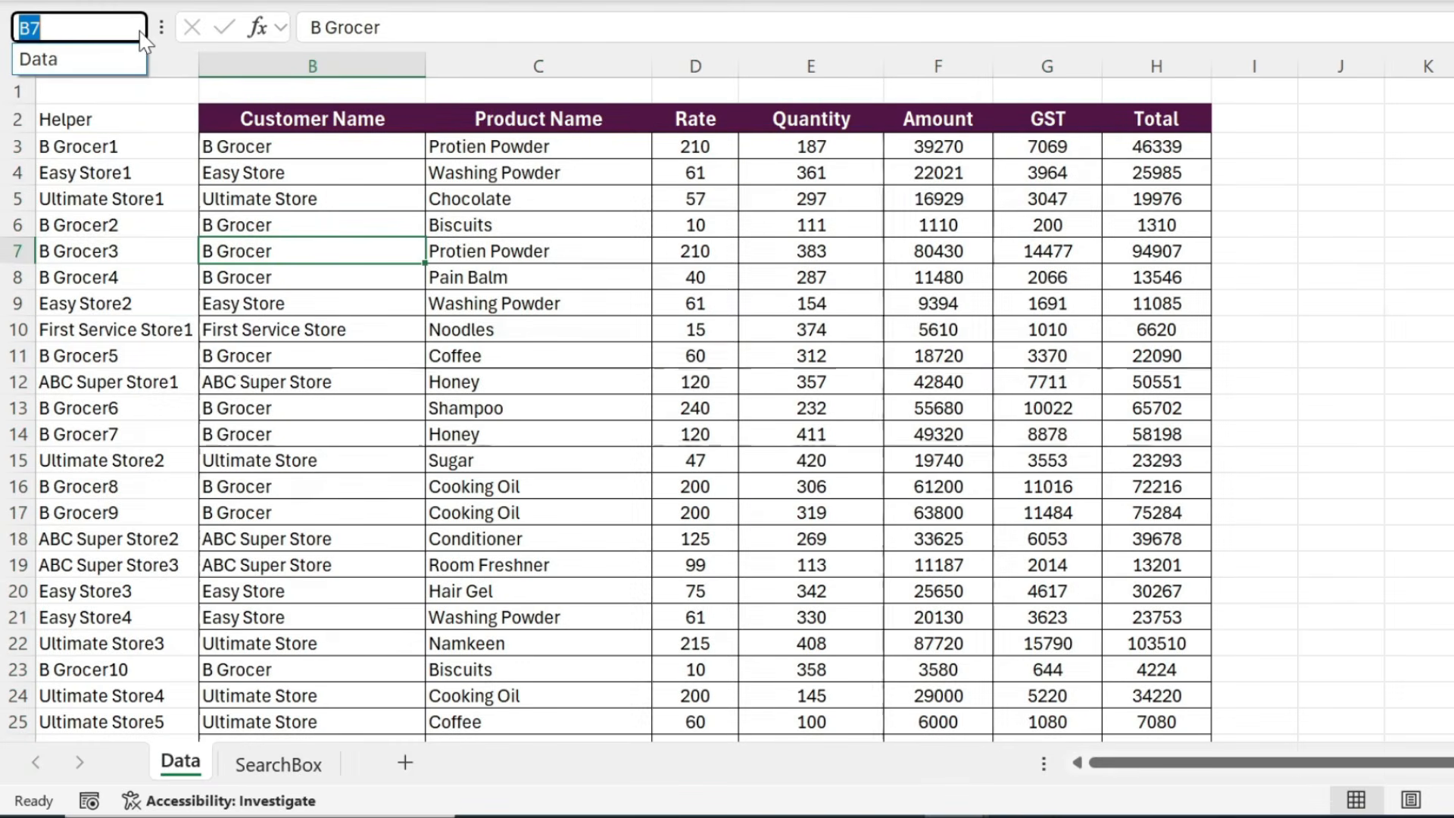
click(90, 61)
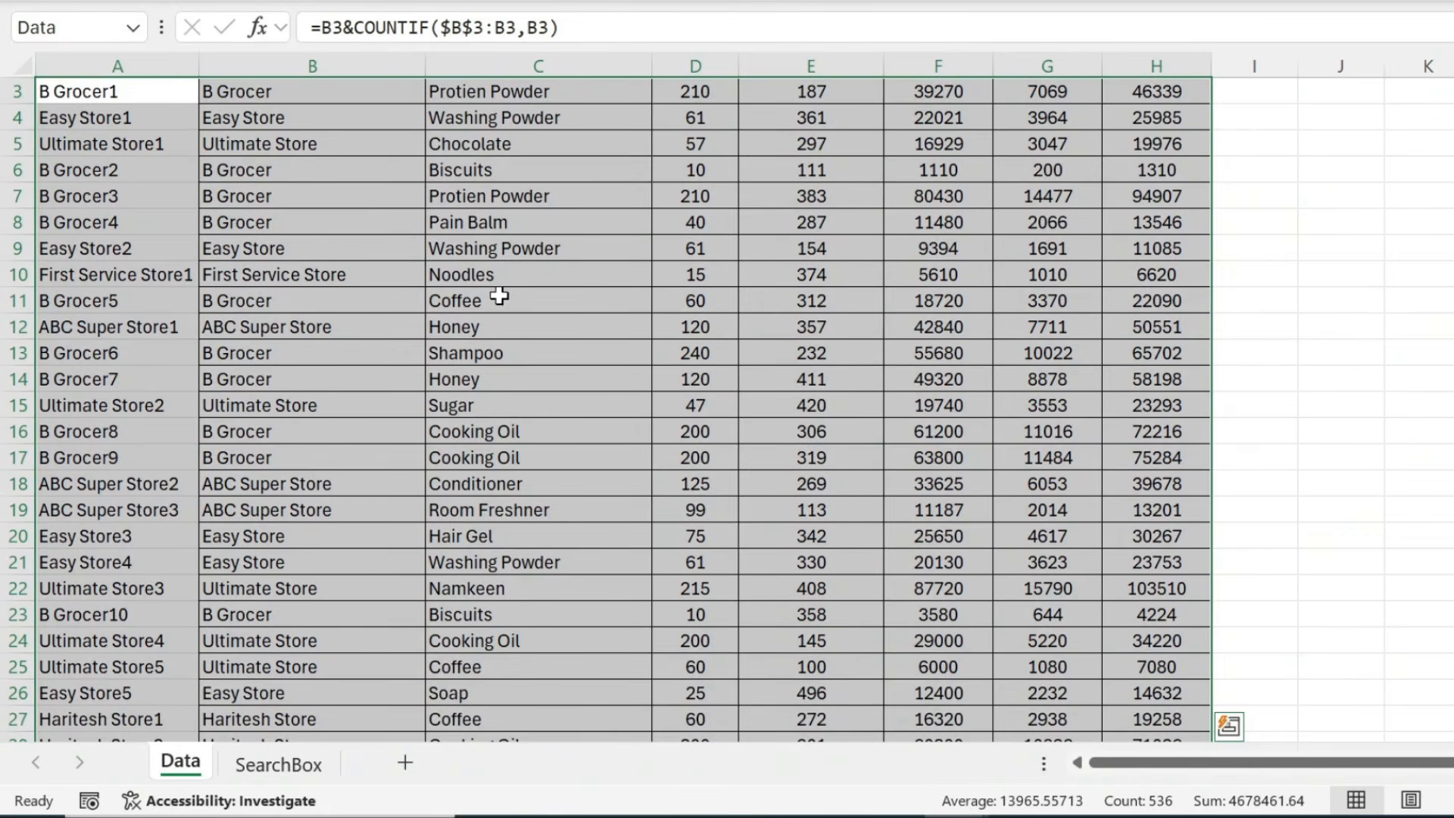
scroll(499, 296, up, 1)
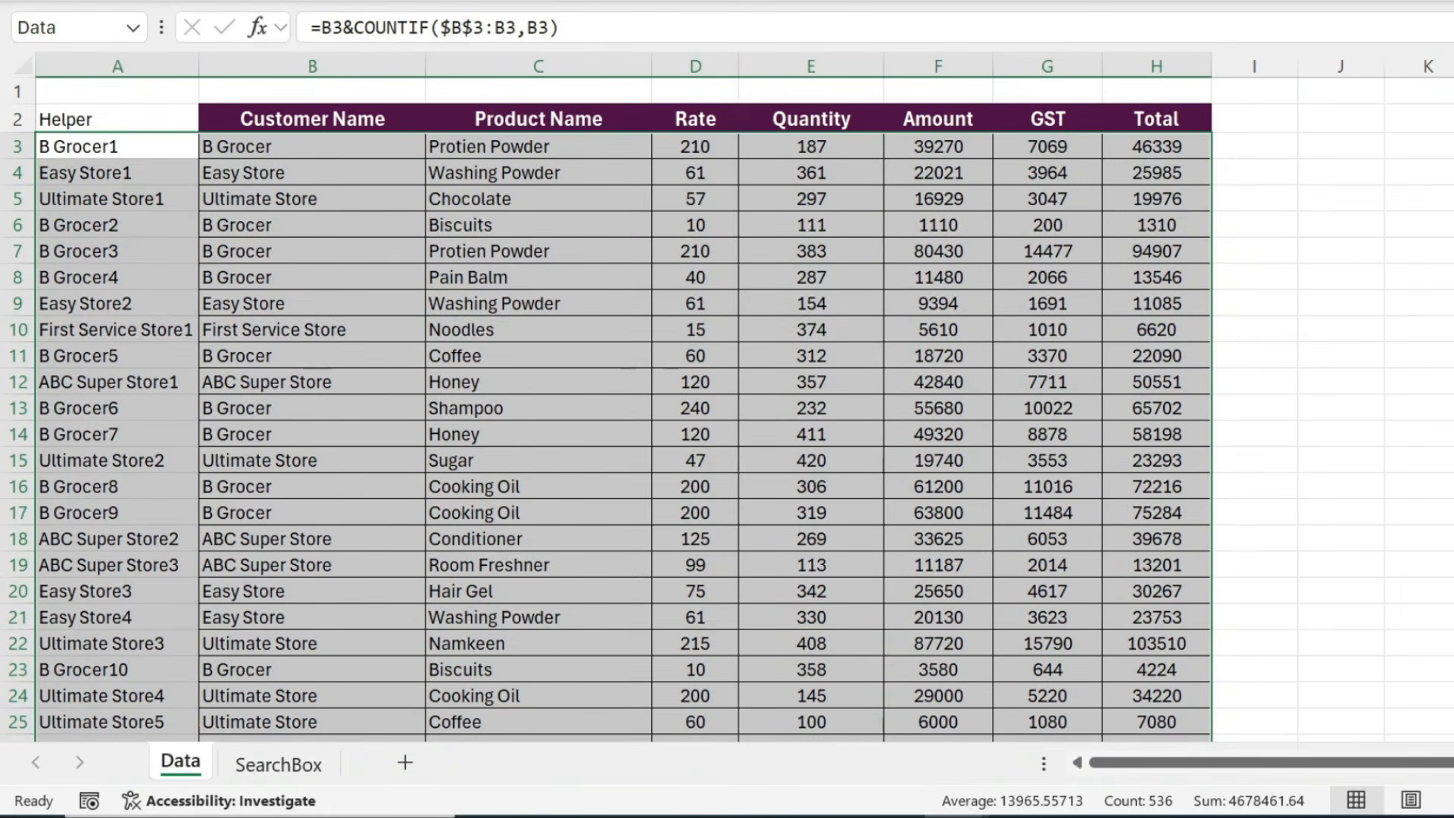
scroll(499, 296, down, 15)
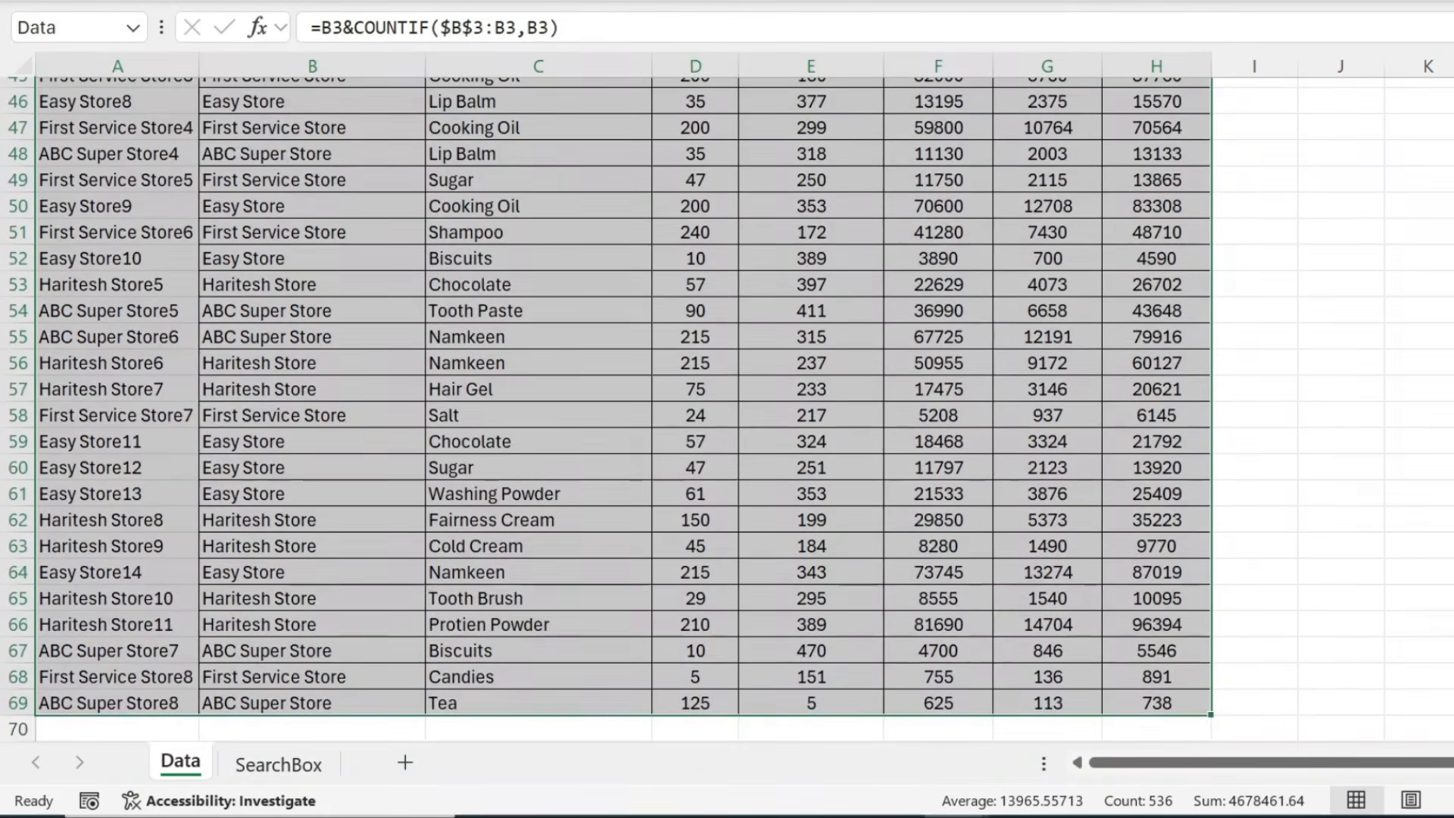
scroll(499, 296, up, 6)
scroll(623, 409, up, 9)
click(695, 224)
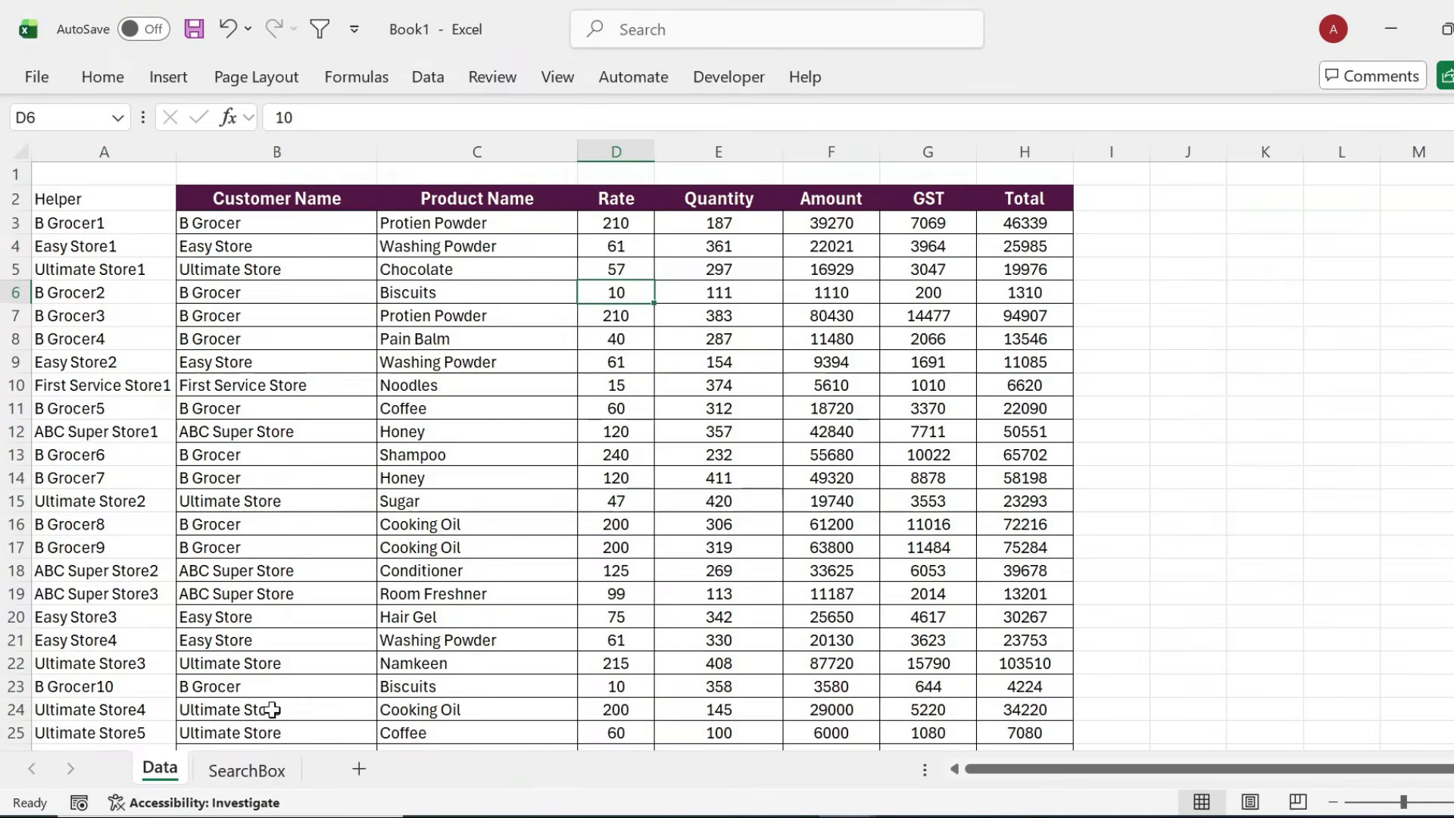
In cell H3 of the SearchBox sheet, start a VLOOKUP formula with the wildcard lookup value "*"&D3&"*".
click(250, 773)
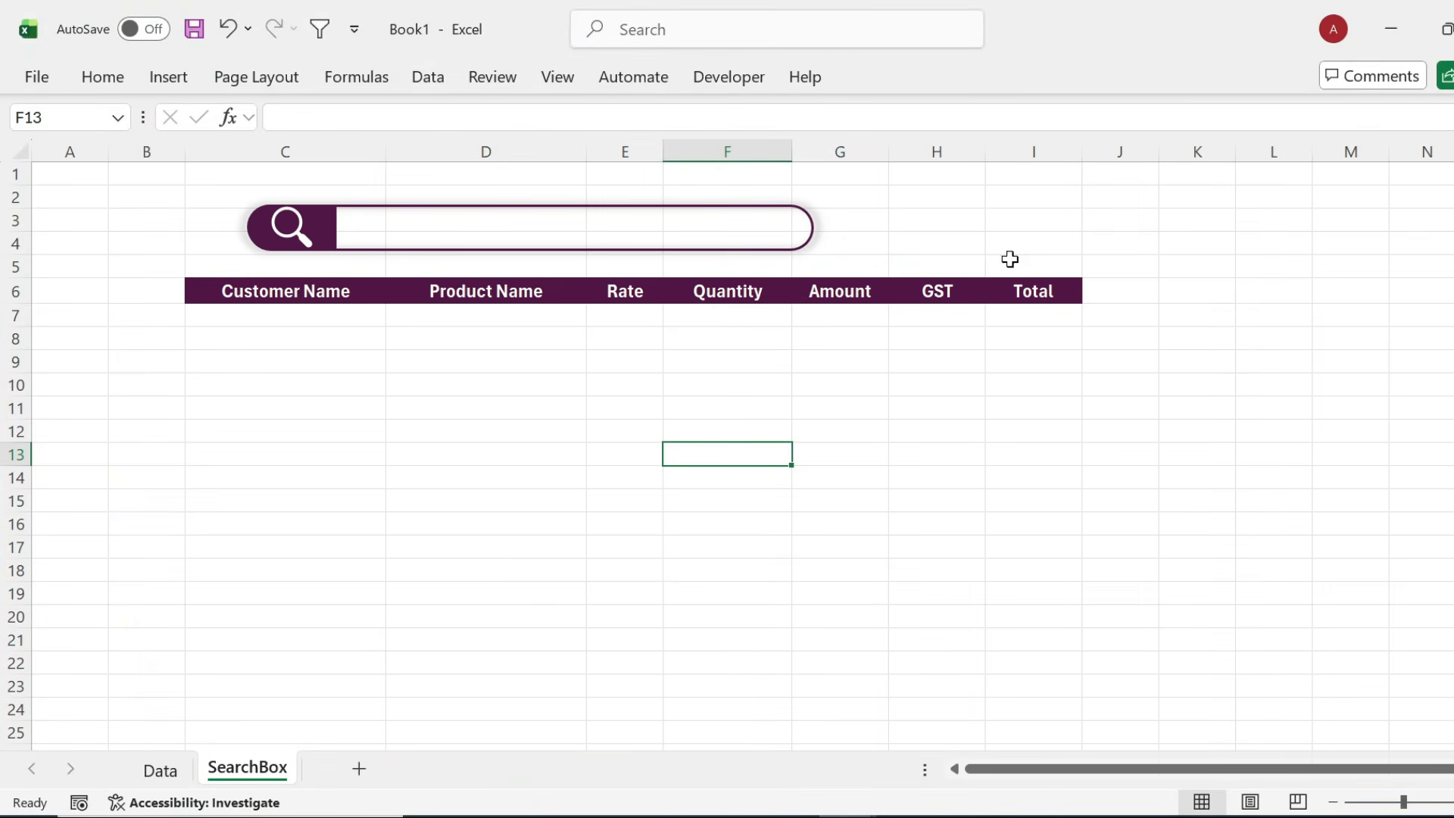
click(916, 218)
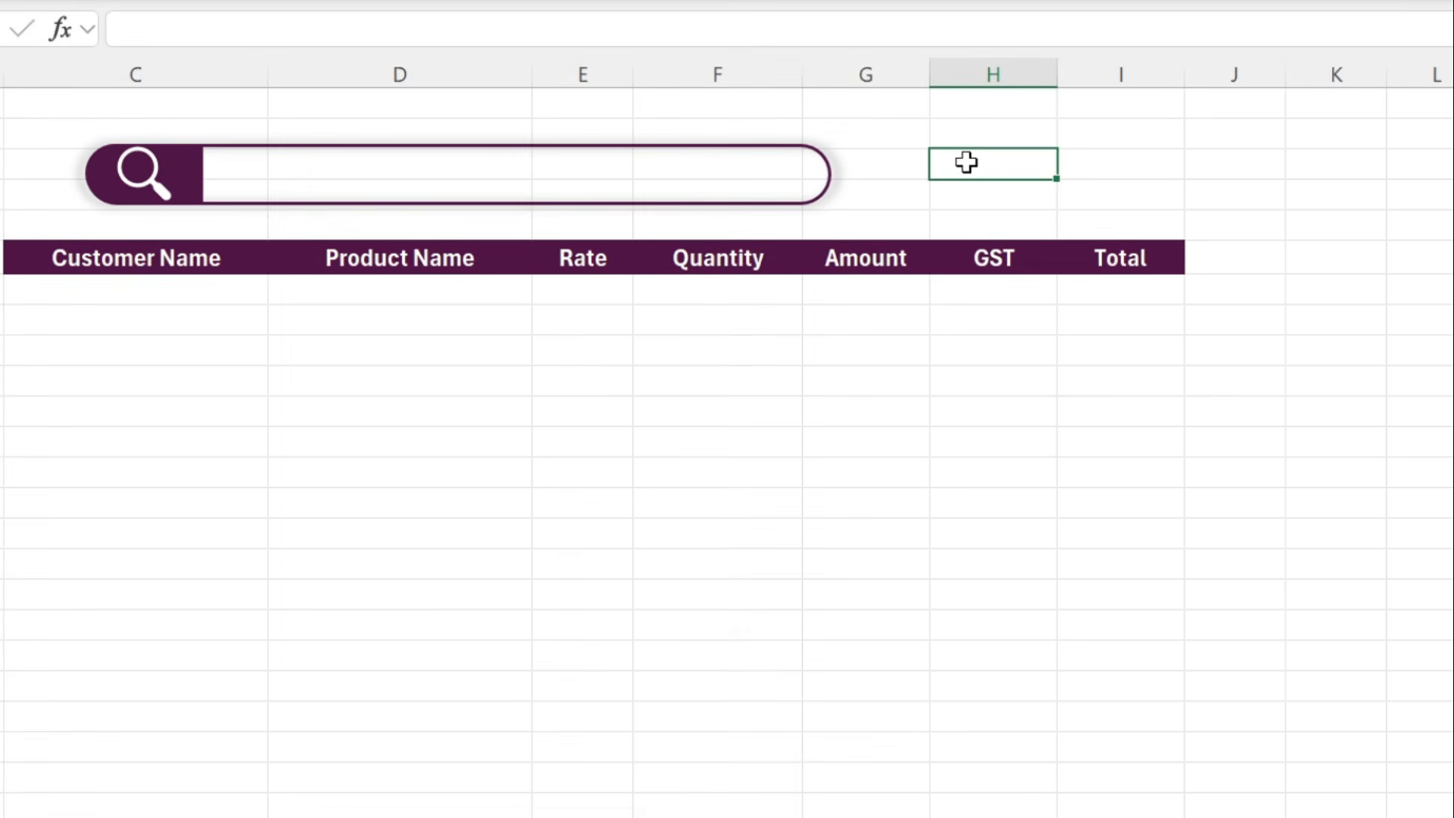
text(=vl)
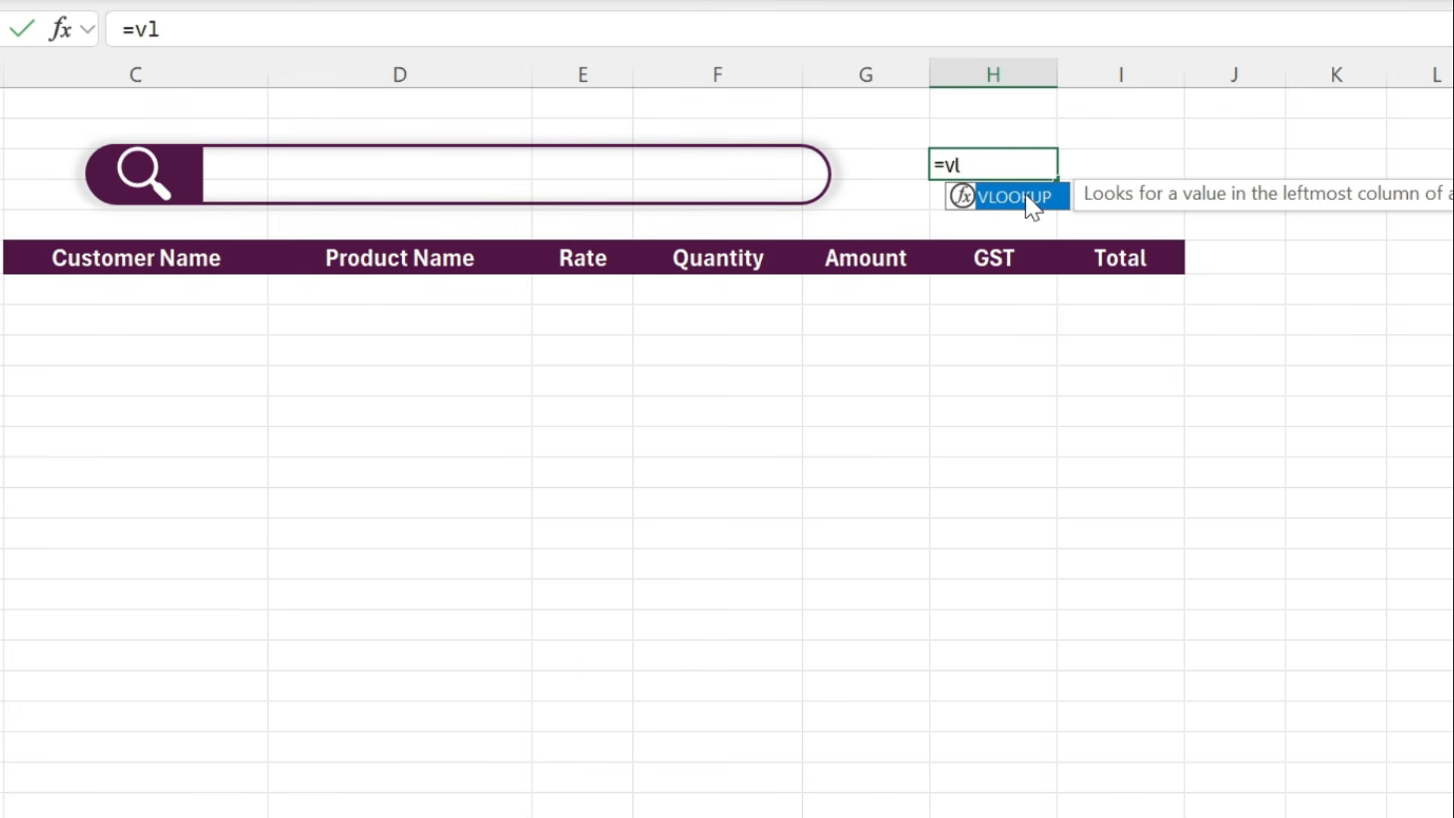
double_click(1031, 198)
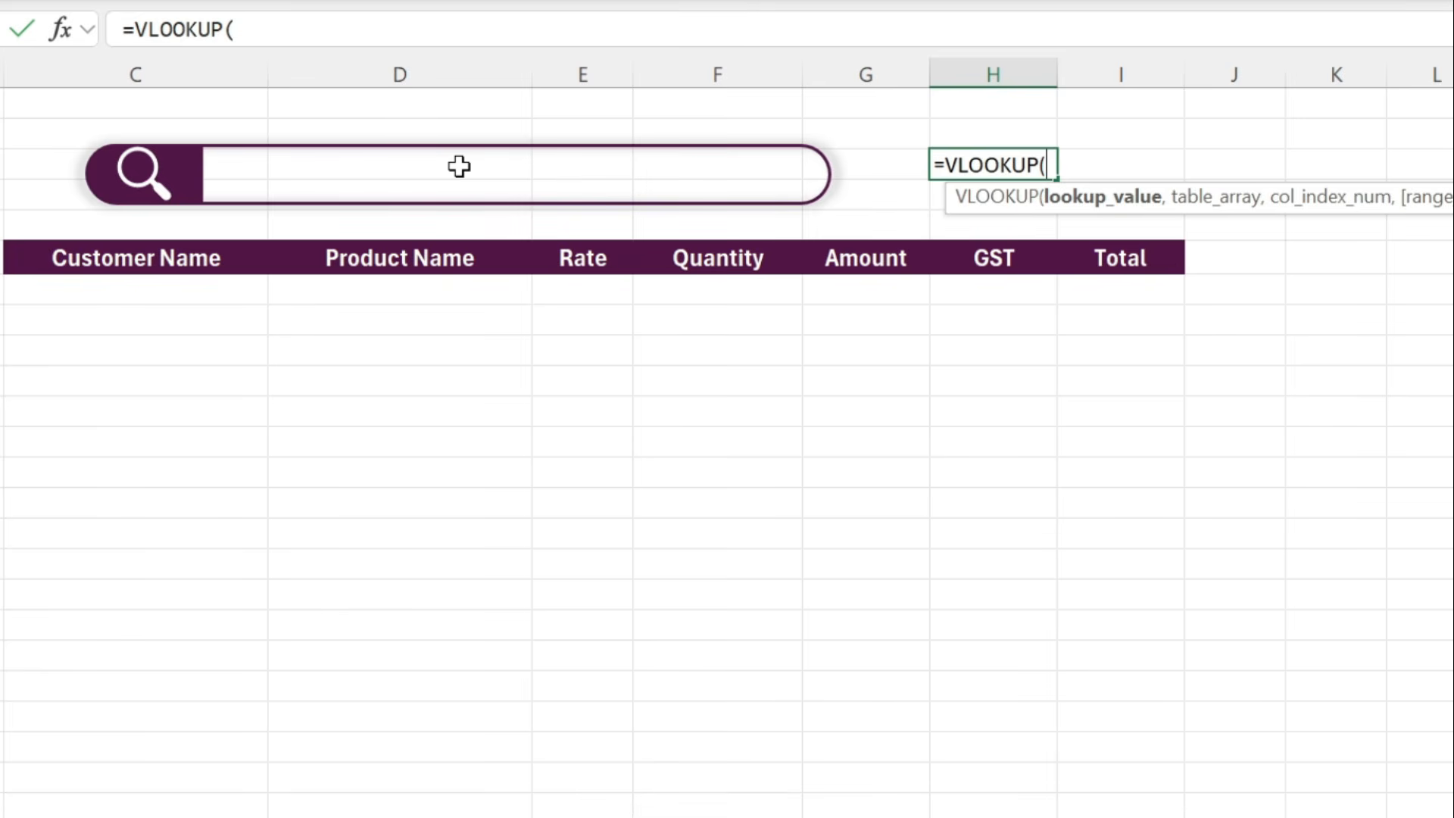
text(")
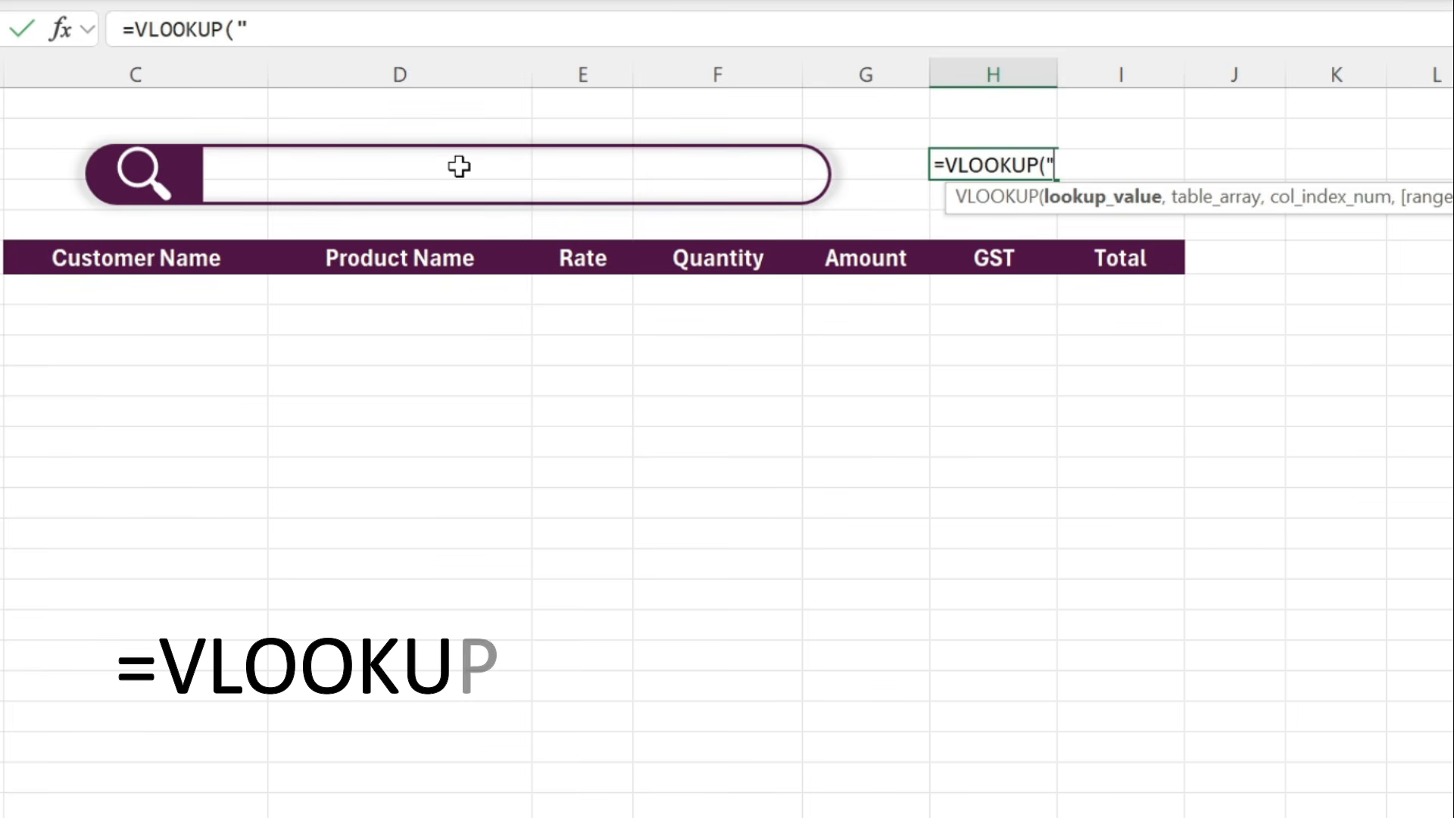
text(*")
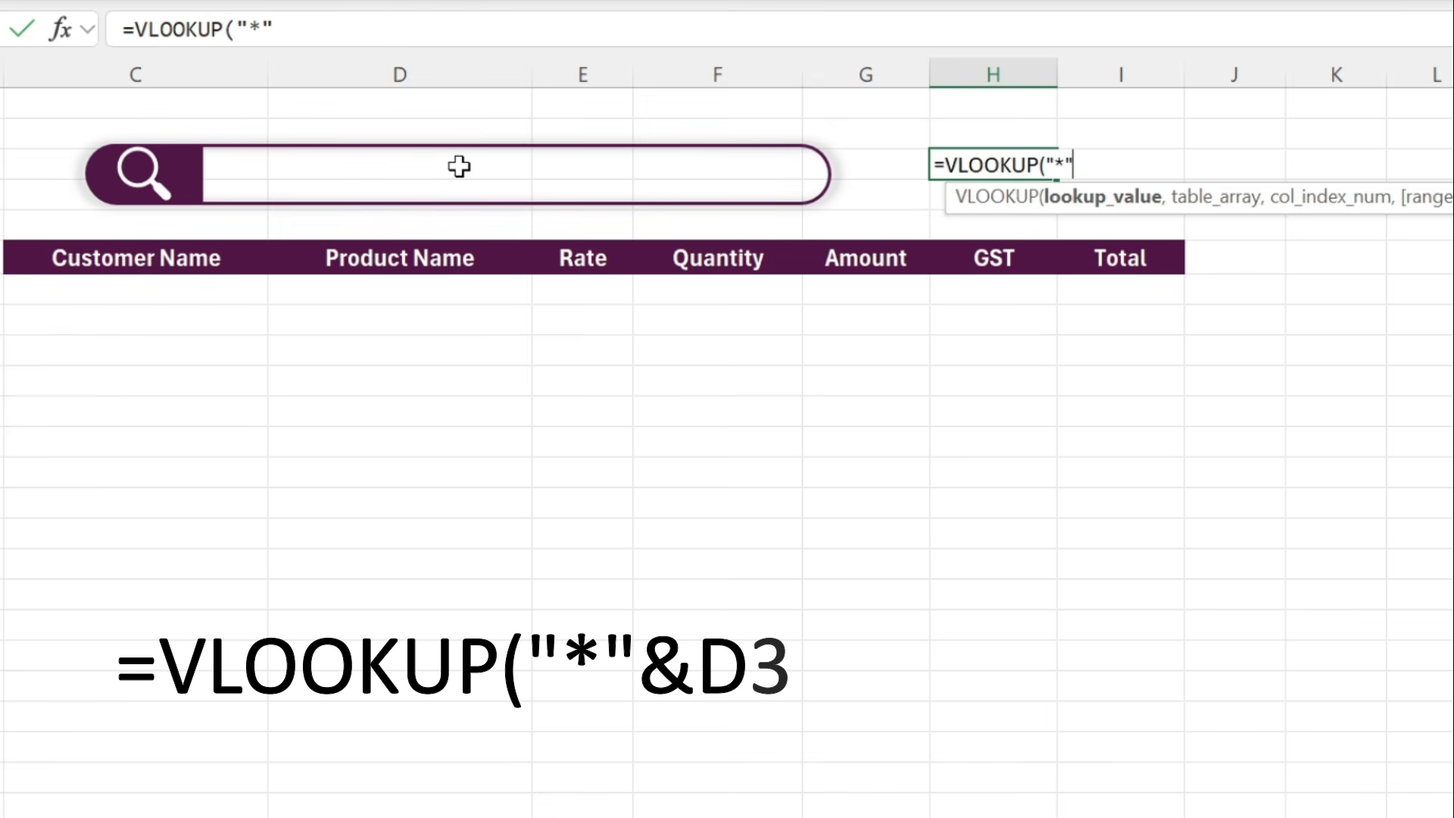
text(&)
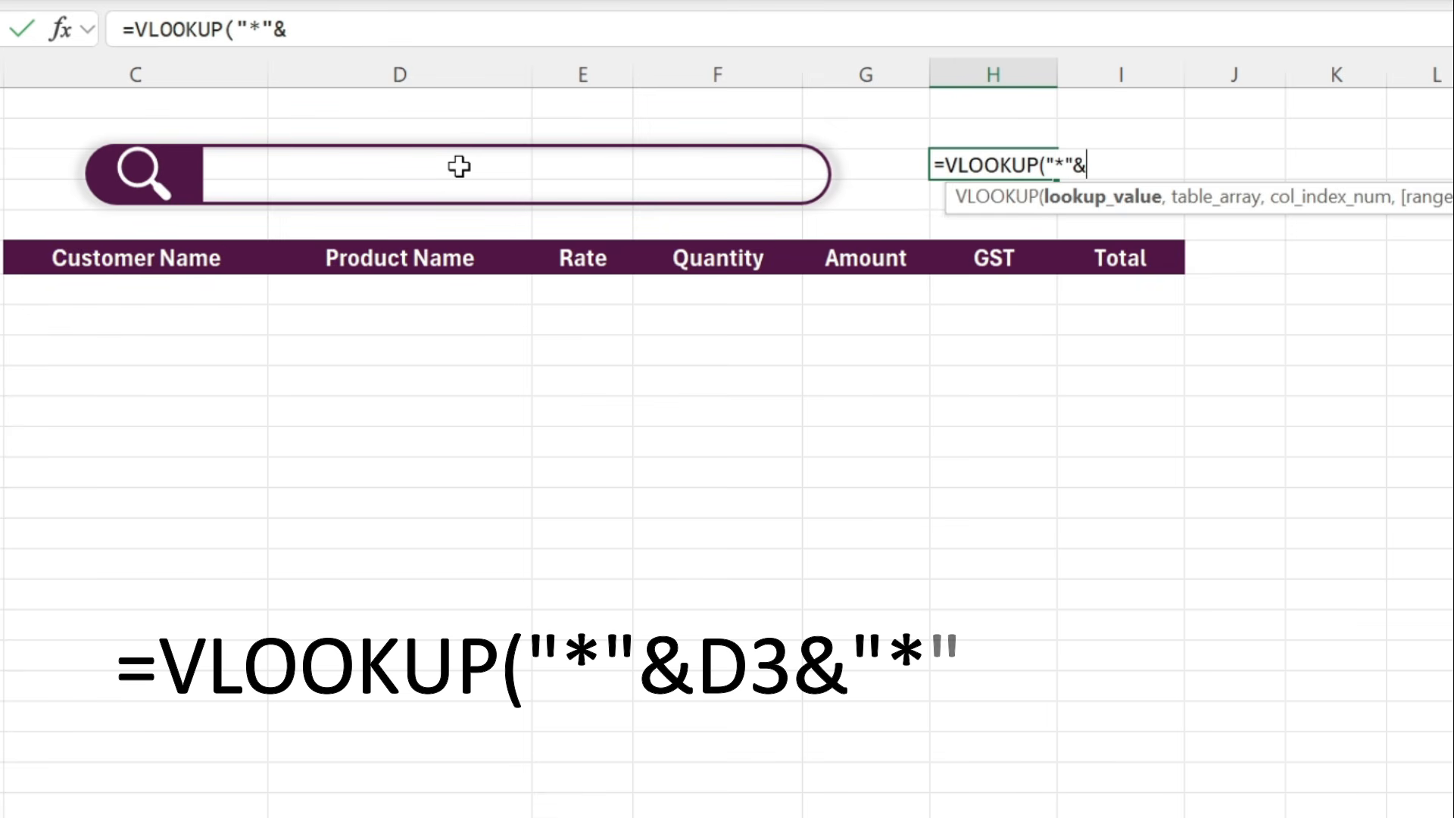
click(418, 168)
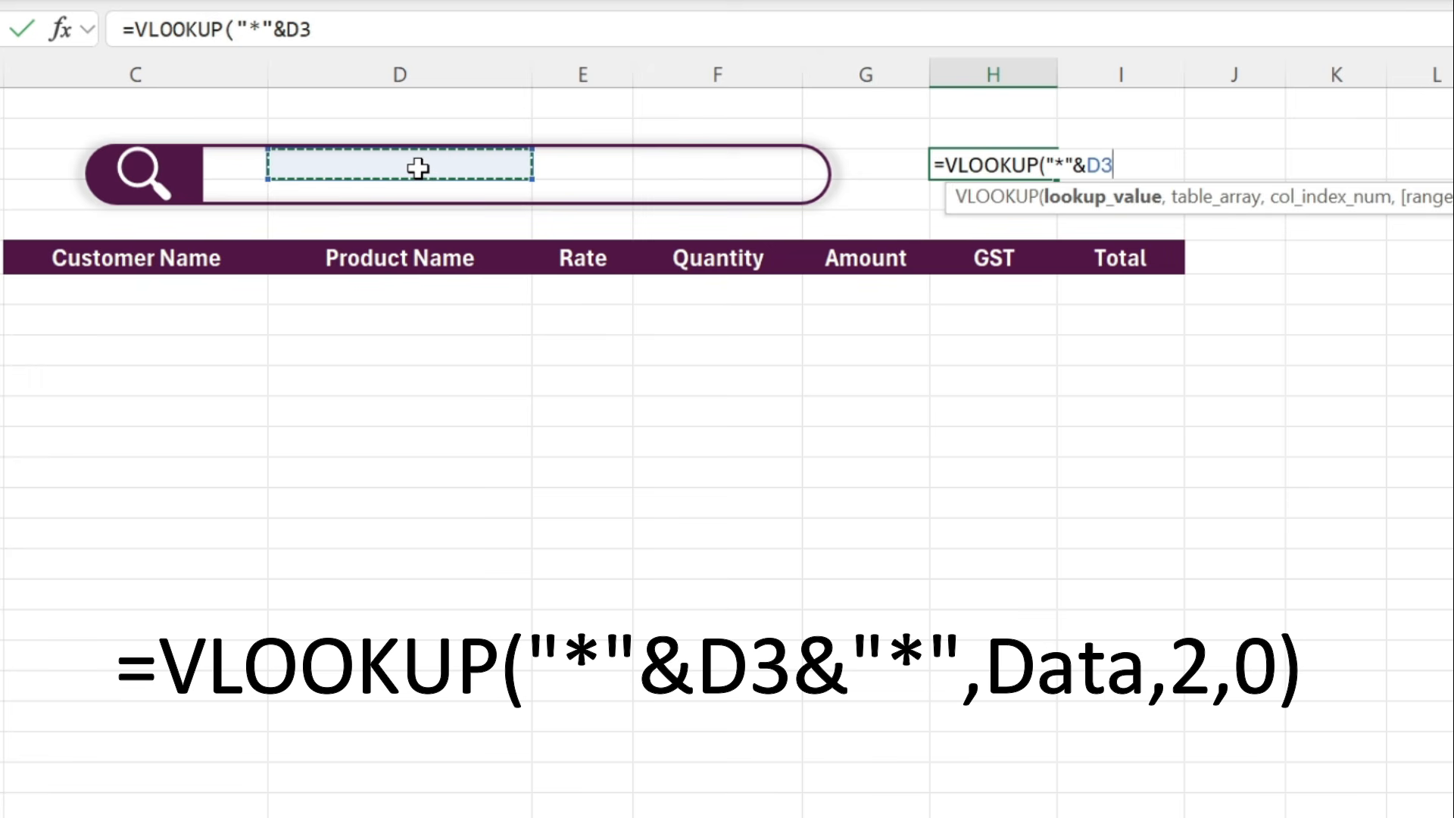
text(&)
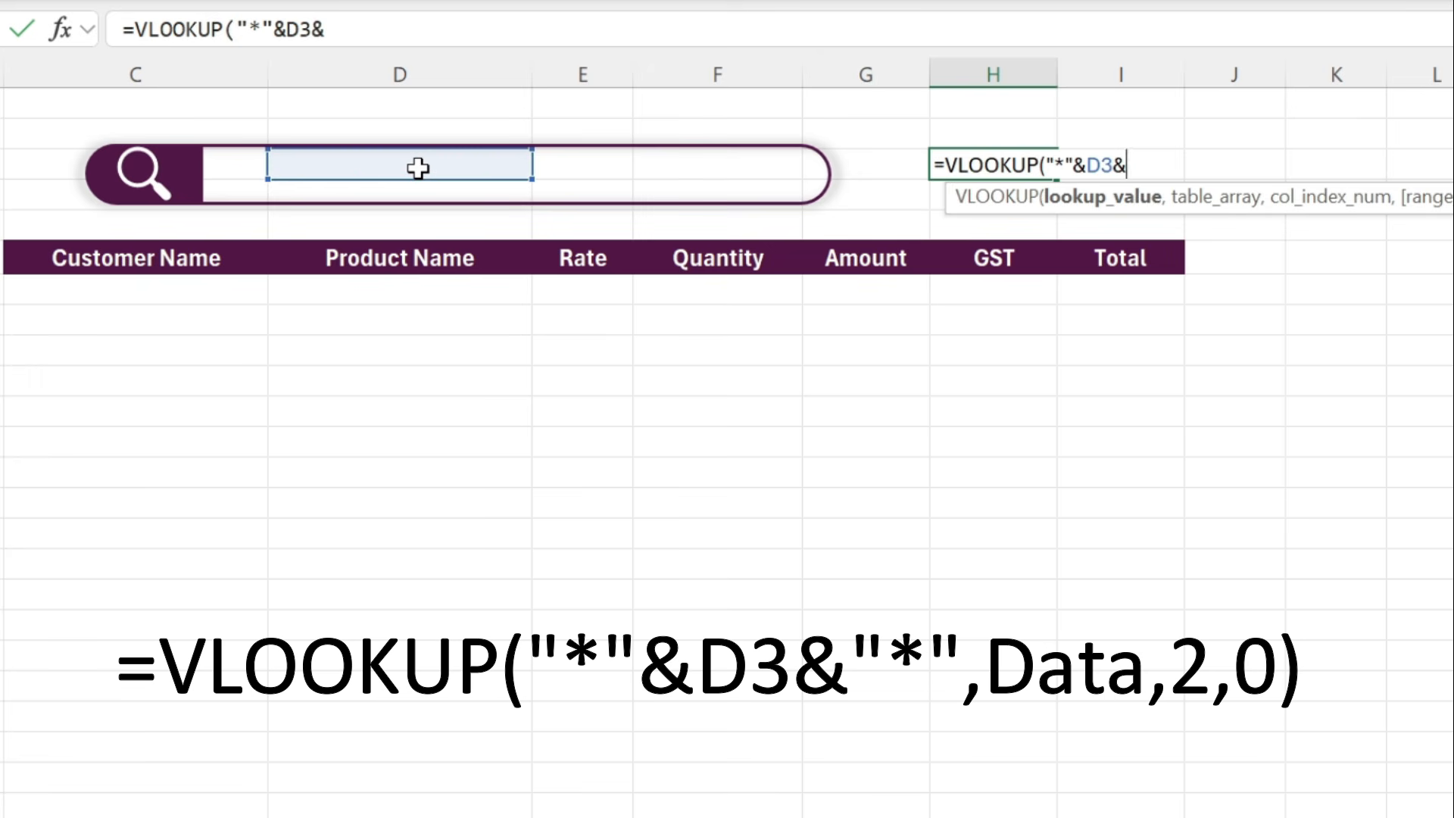
text("*",)
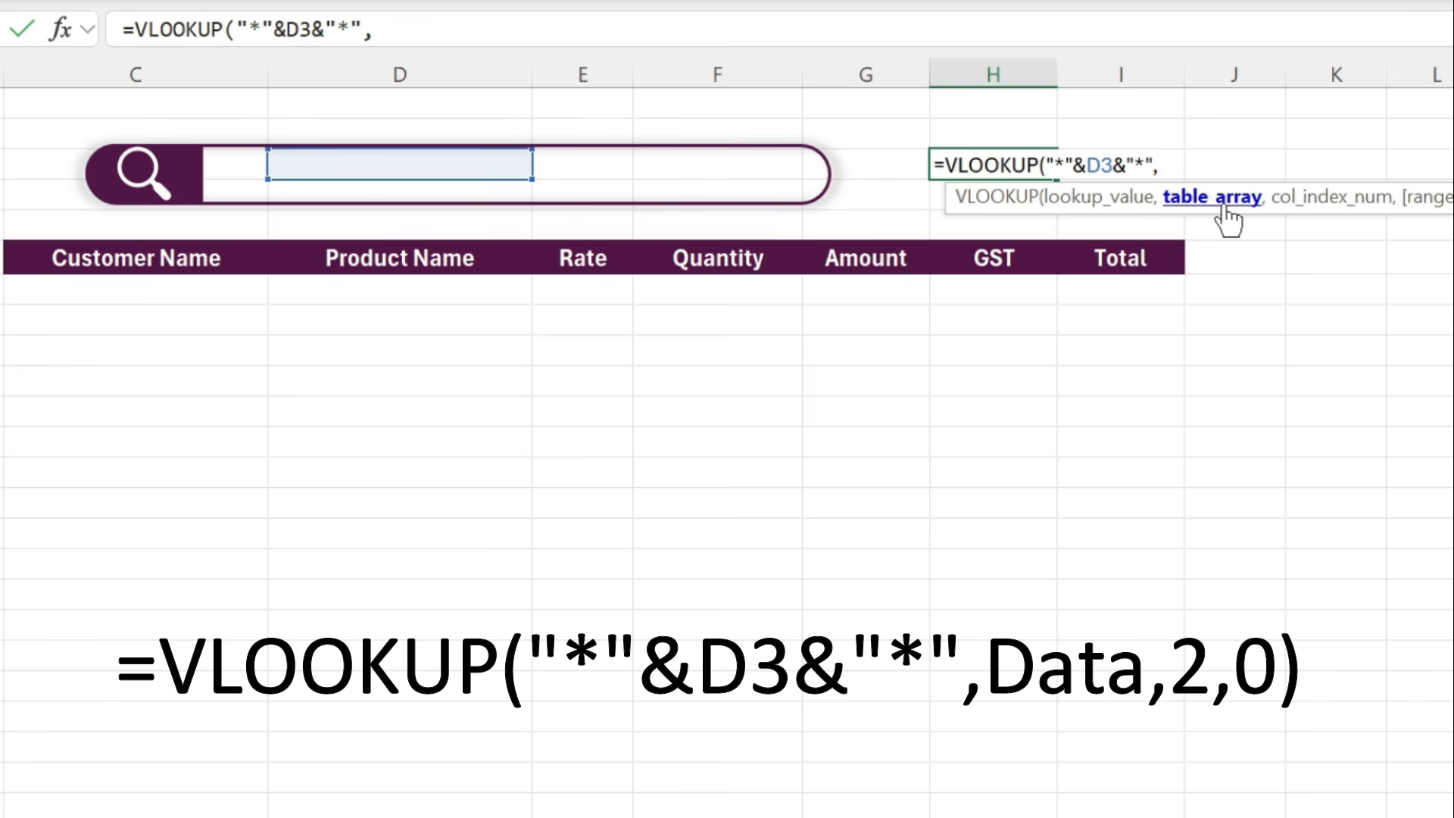
Complete the VLOOKUP with the named range Data, column index 2 and exact match 0.
text(da)
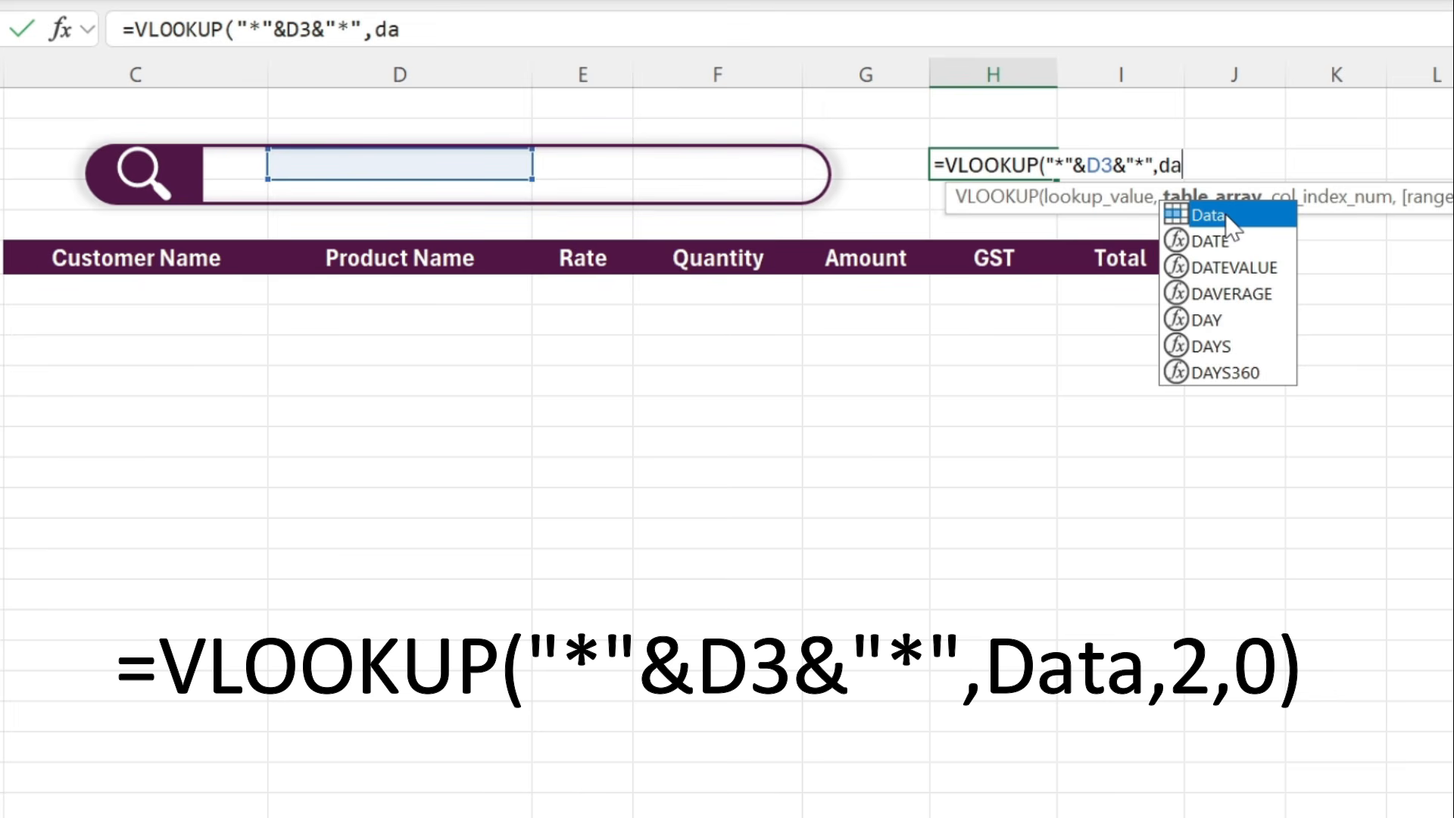
double_click(1227, 217)
text(,)
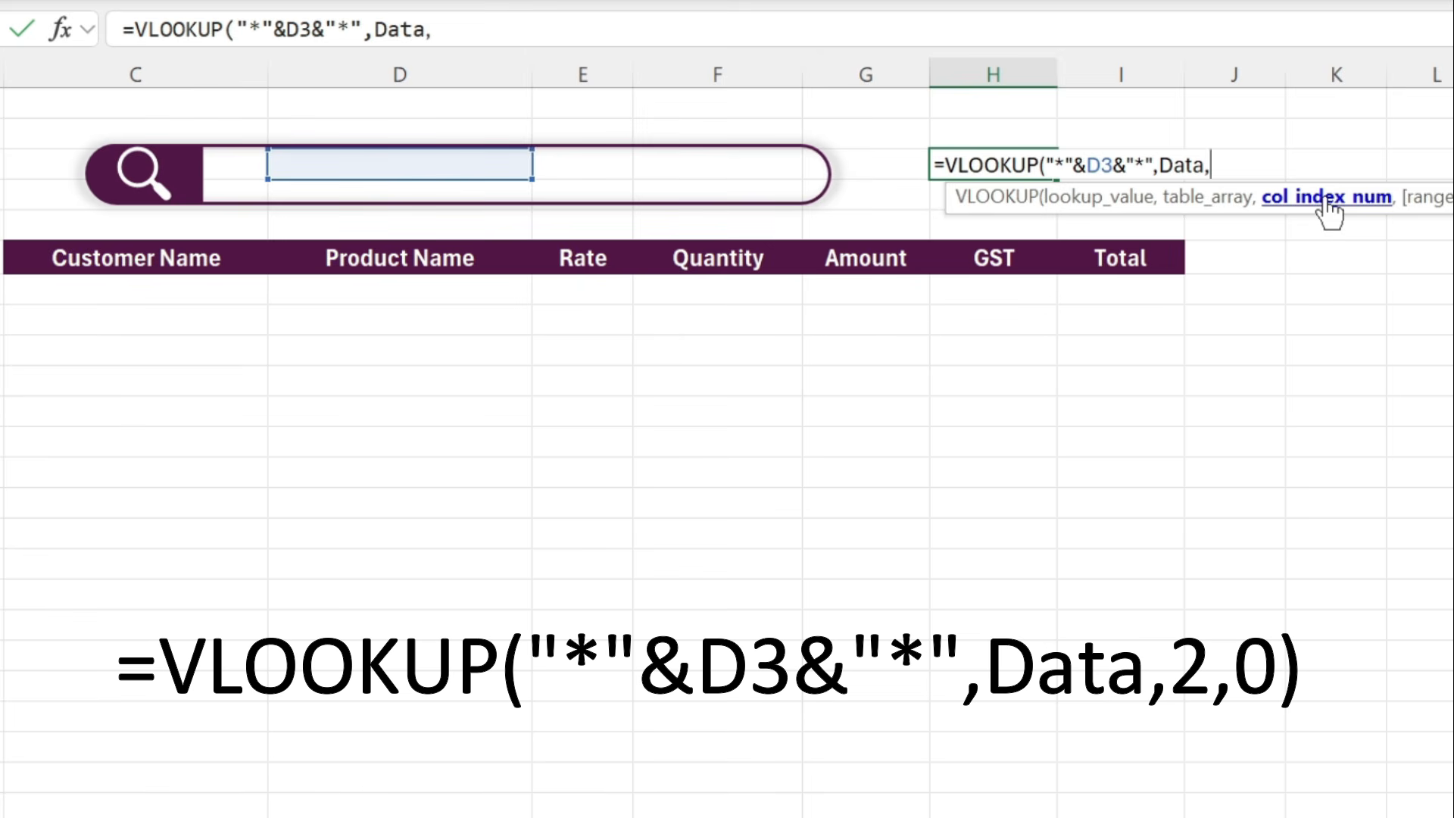
text(2)
text(,)
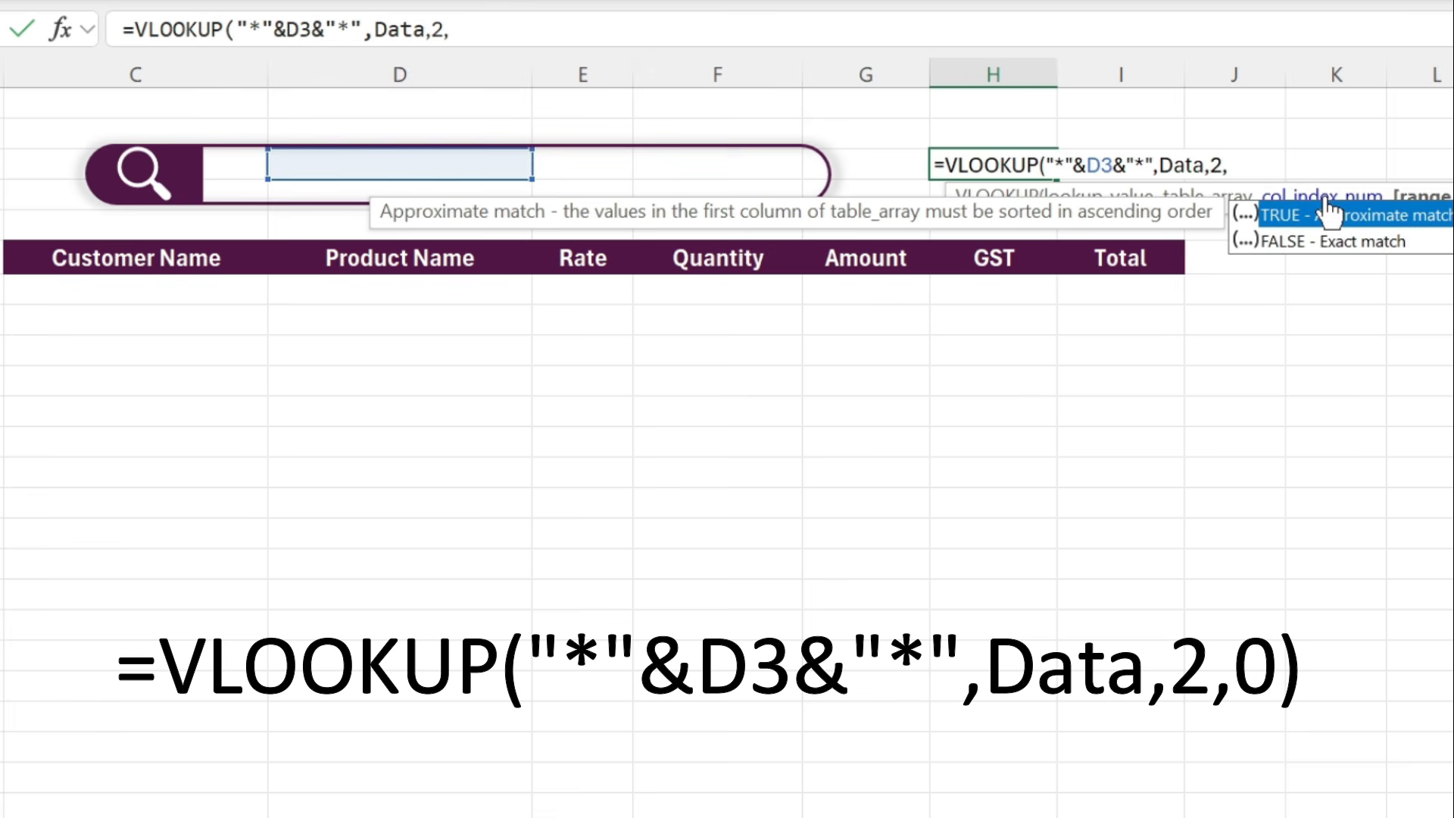
text(0))
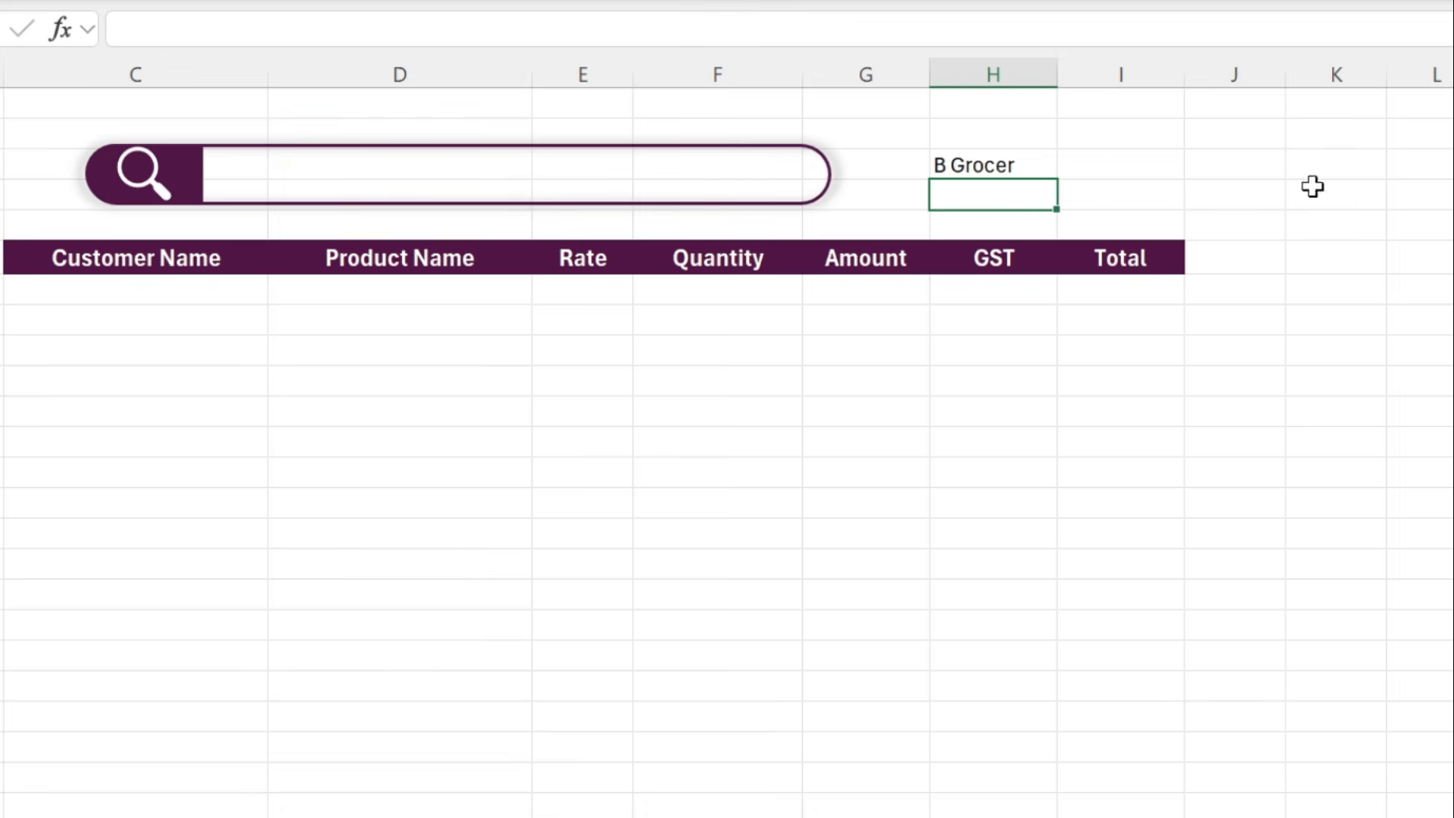
Review the H3 formula against the empty search cell D3, and test it by entering the search text ea in D3.
click(1025, 164)
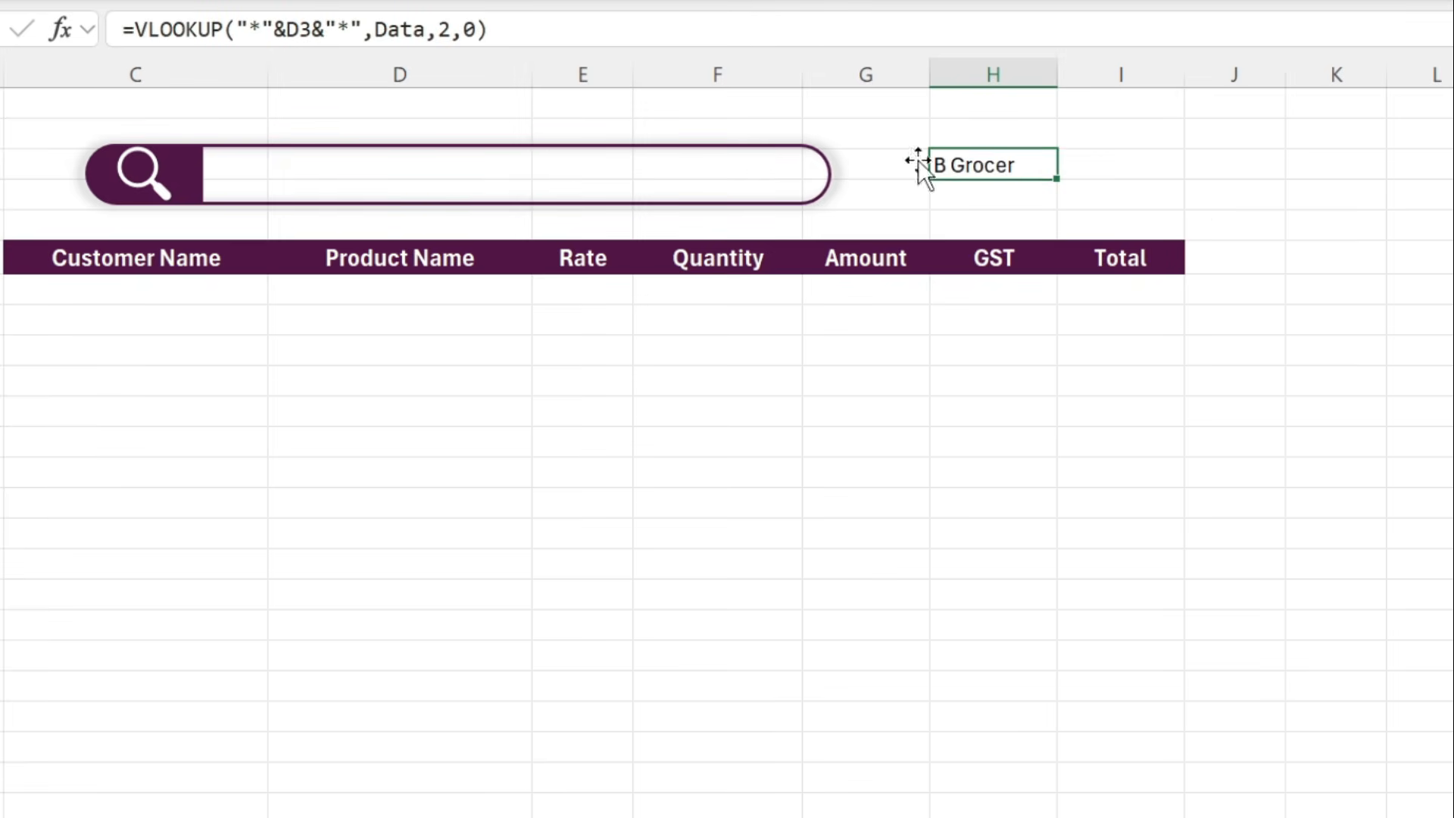
click(491, 159)
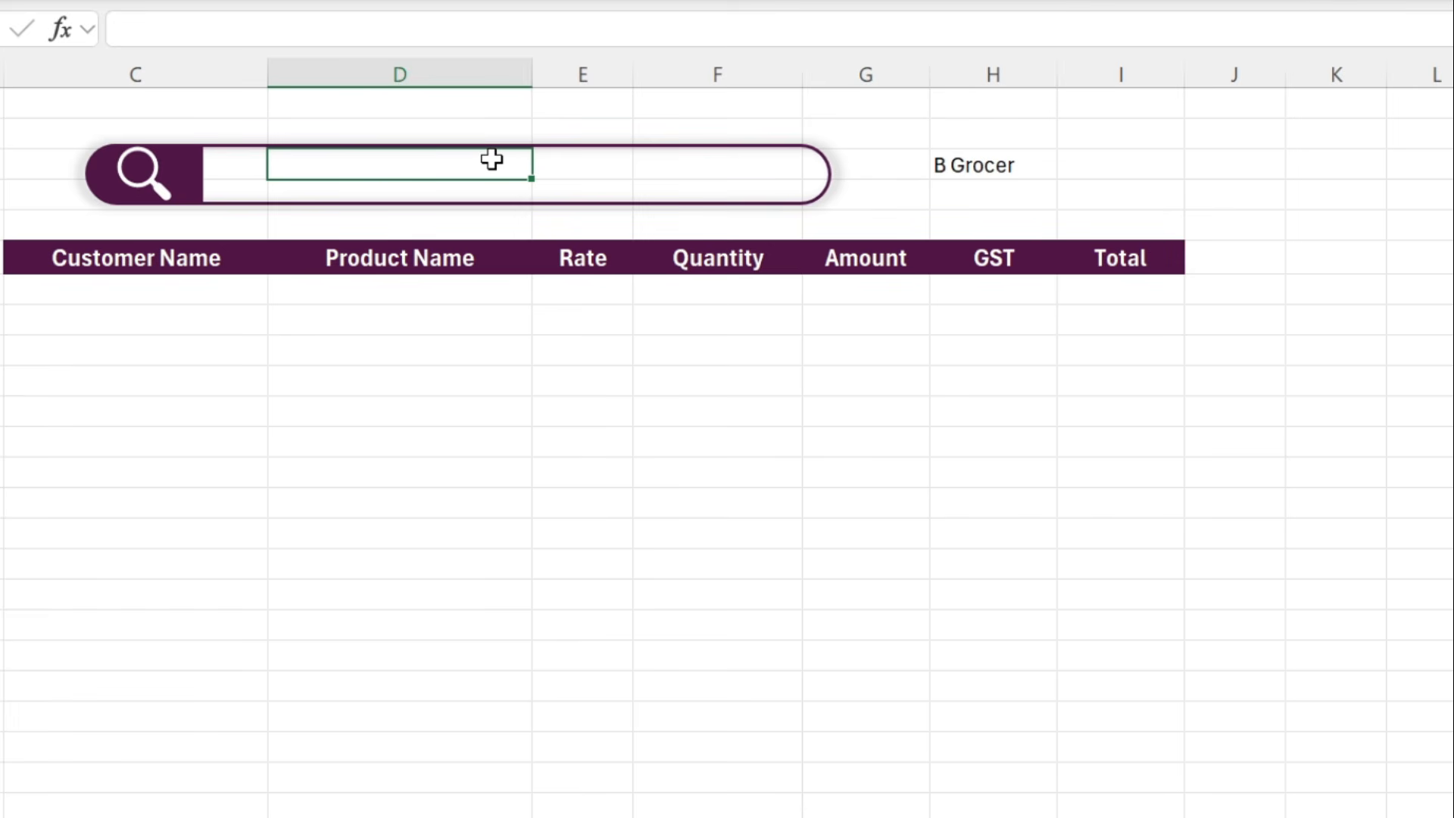
click(989, 156)
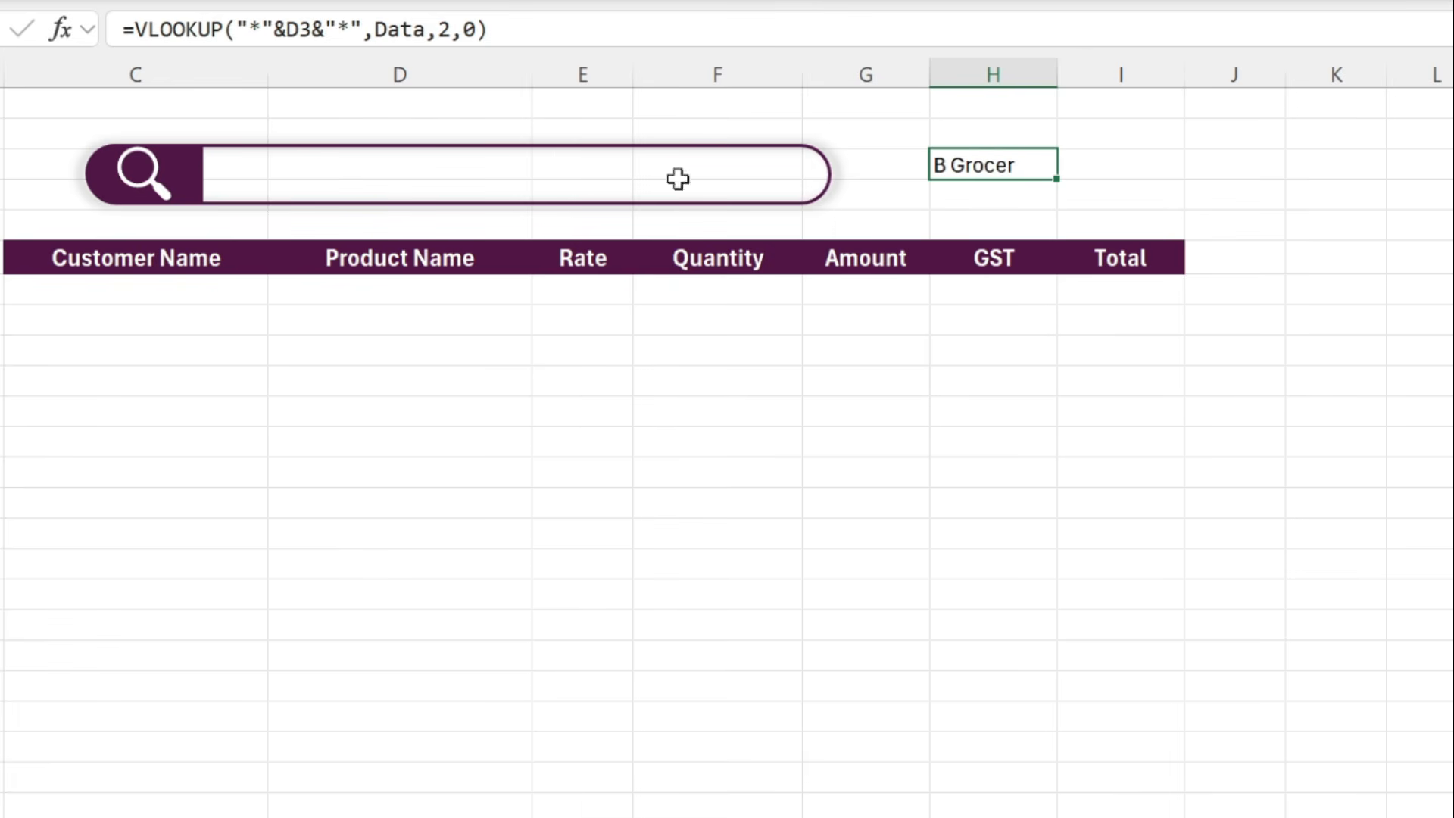
click(352, 166)
text(ea)
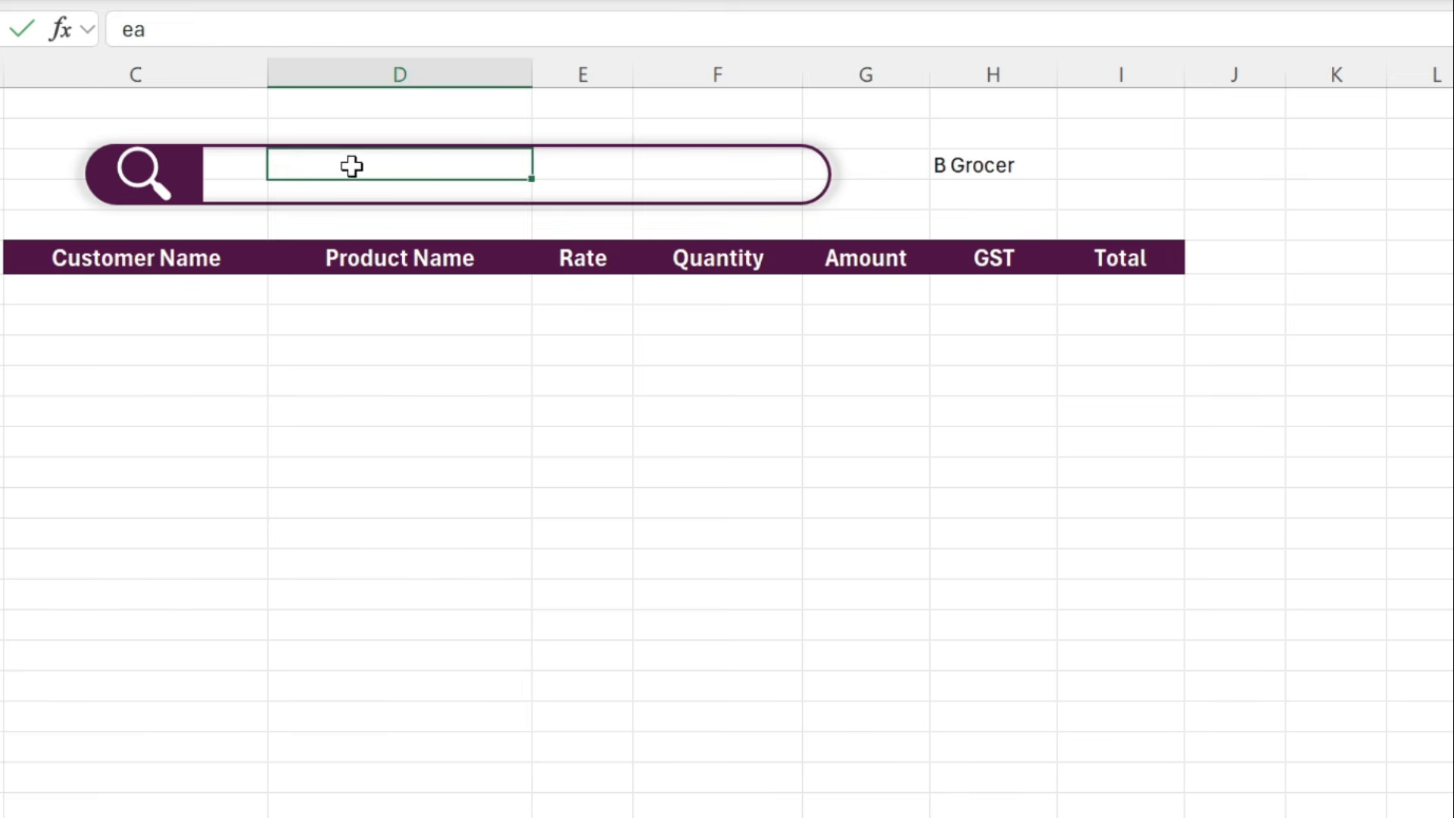
key(Return)
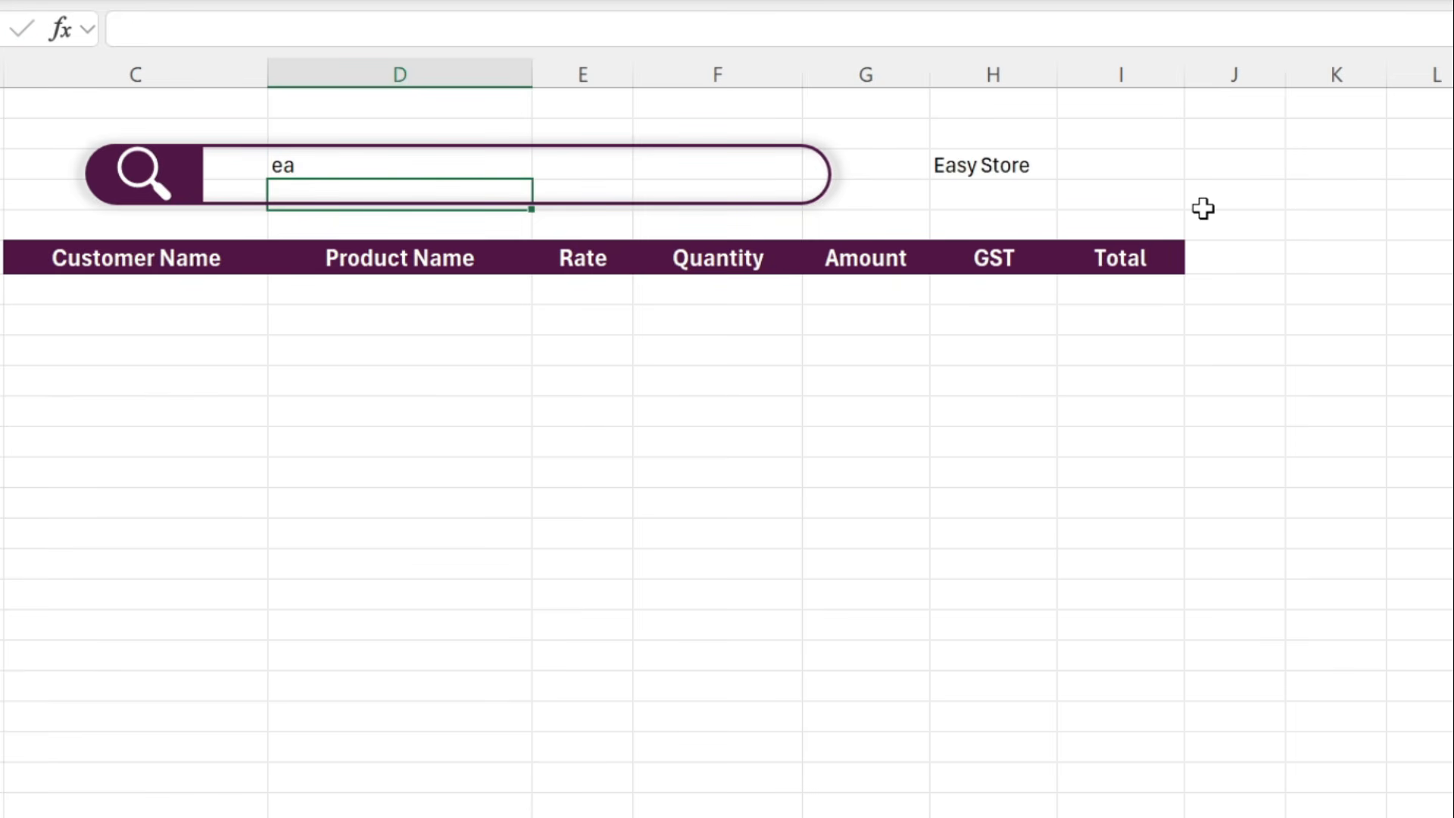
Replace the search text in D3 with u and check the customer name returned in H3.
click(501, 156)
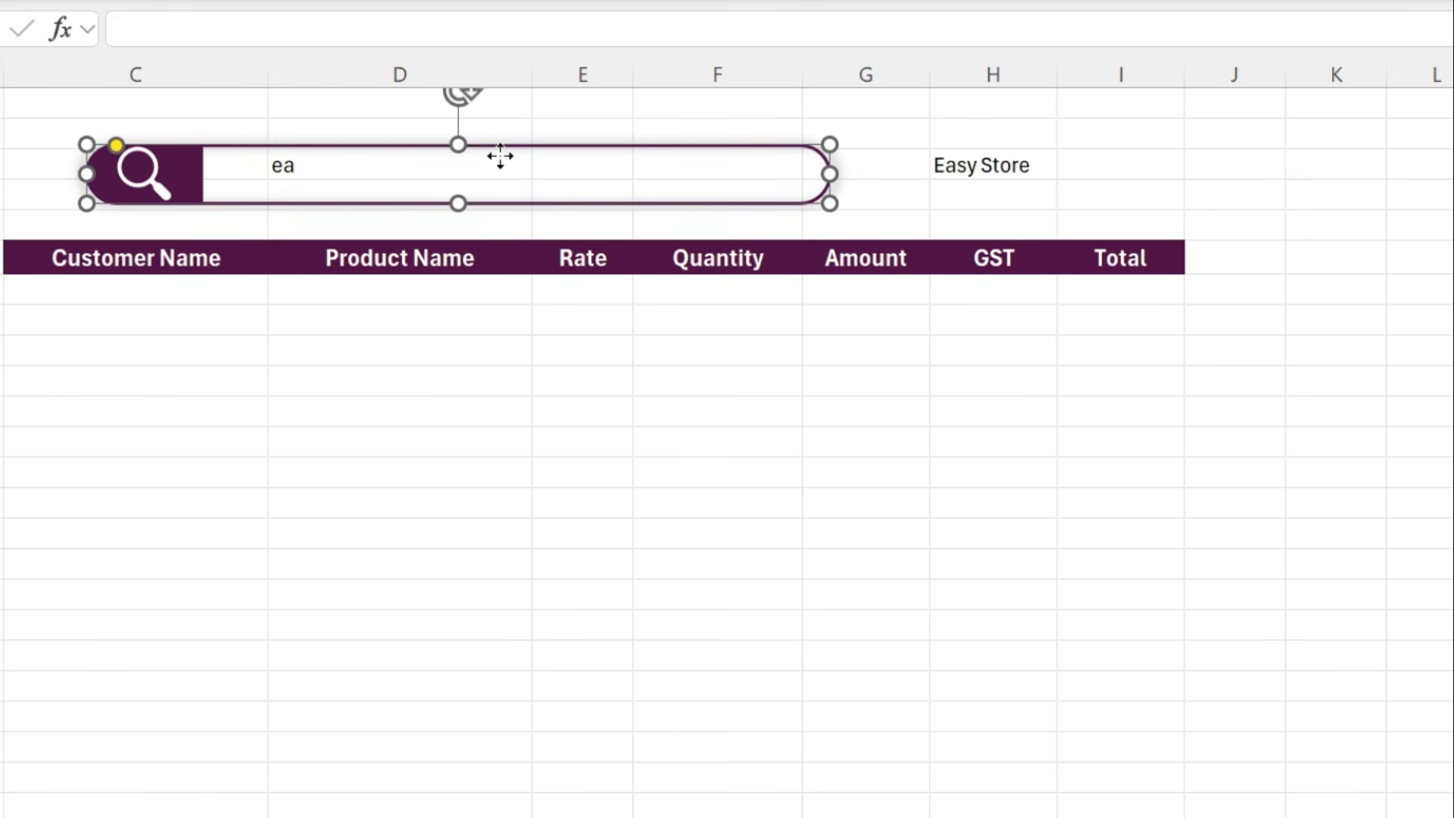
click(438, 172)
text(u)
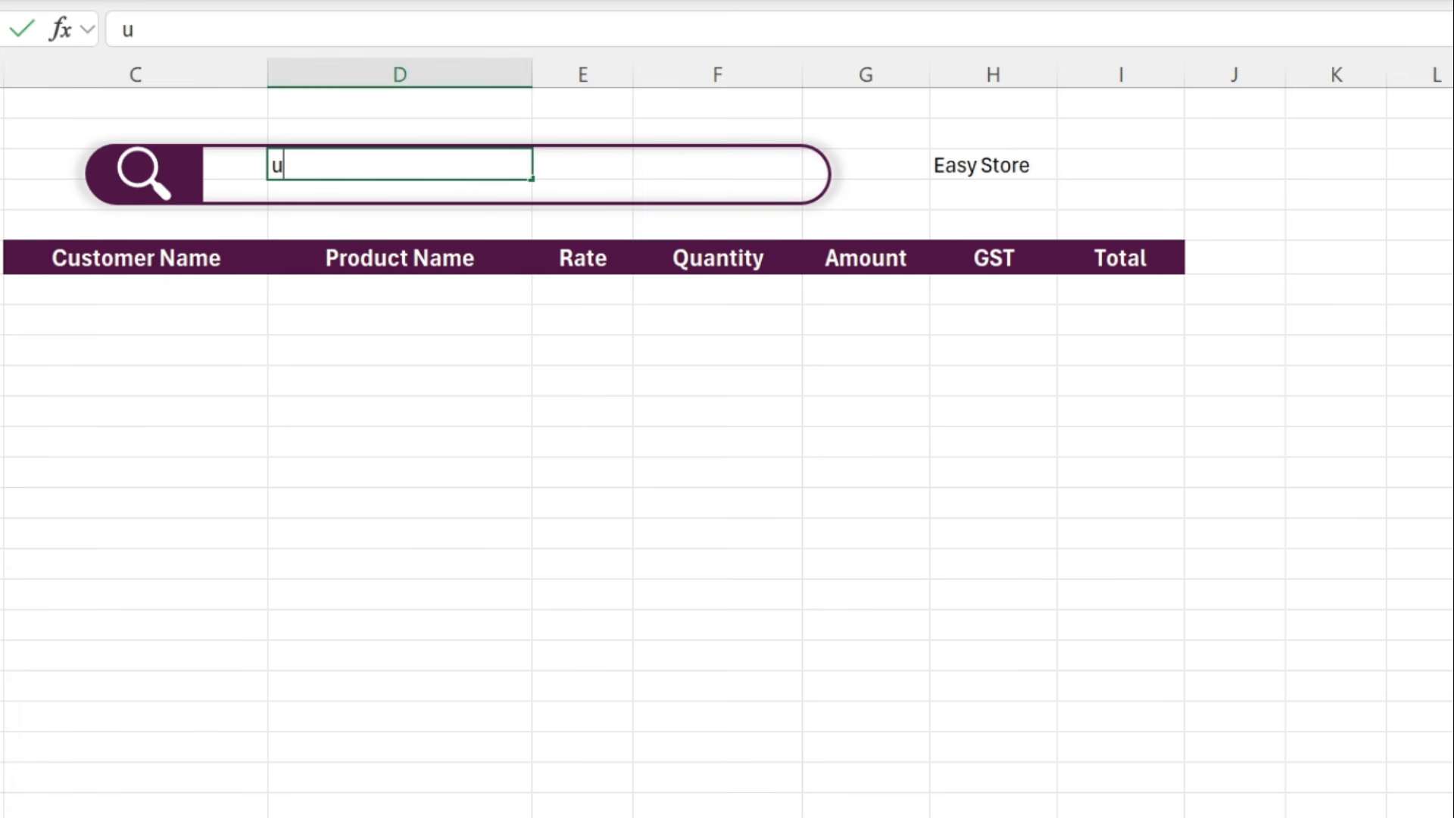
key(Return)
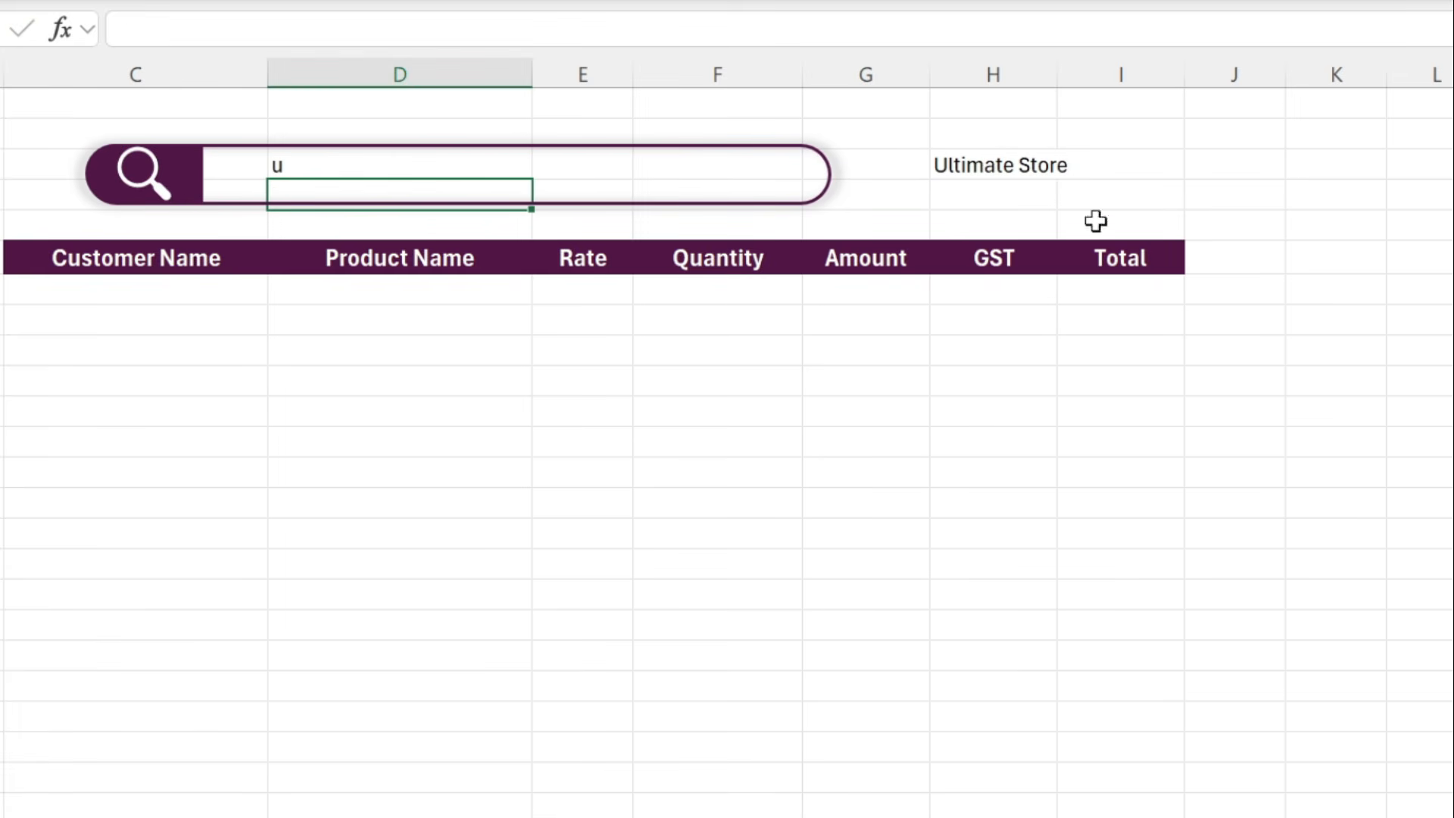
click(1003, 162)
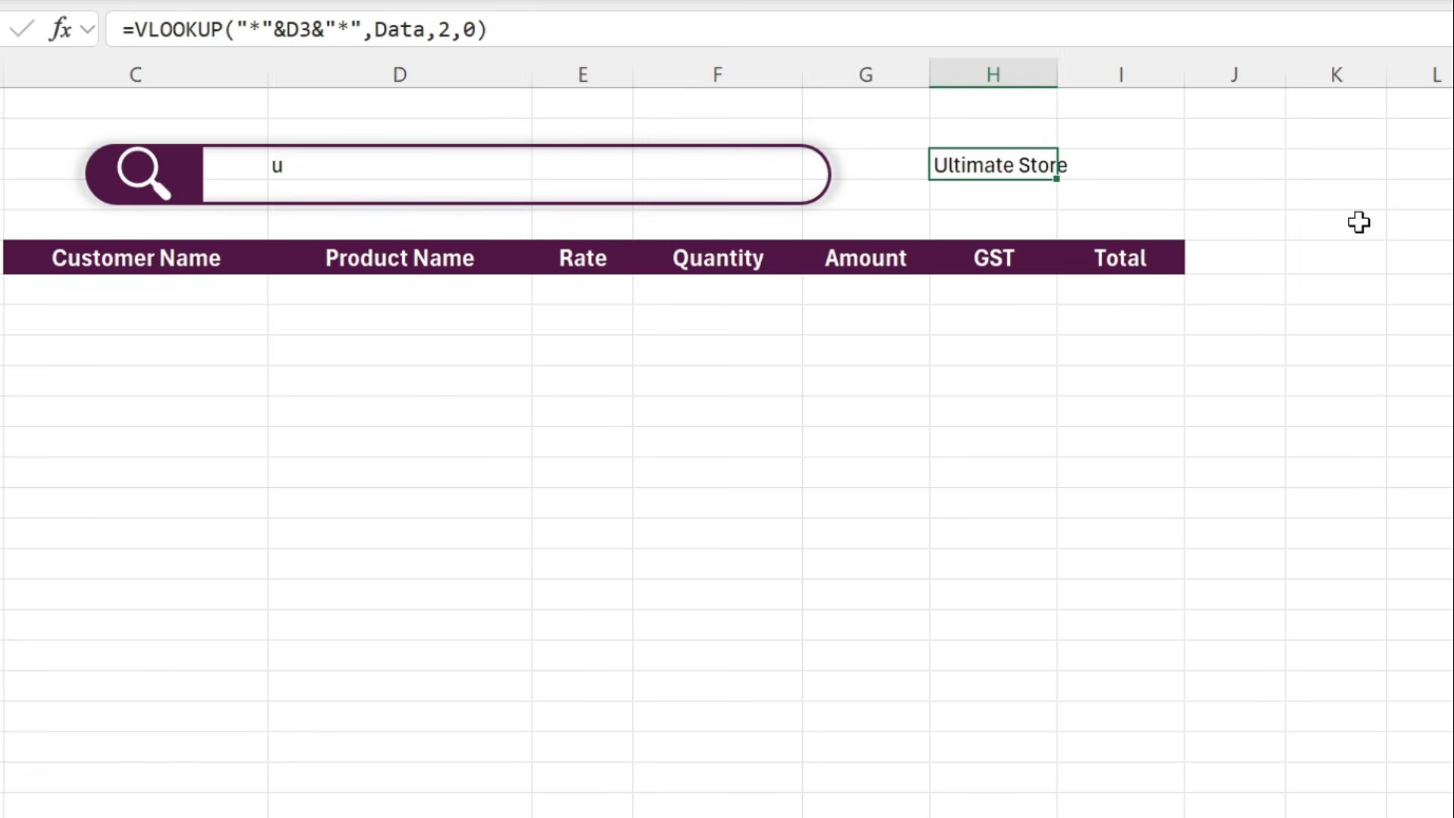
Replace the search text in D3 with ab and check the lookup result in H3.
click(475, 164)
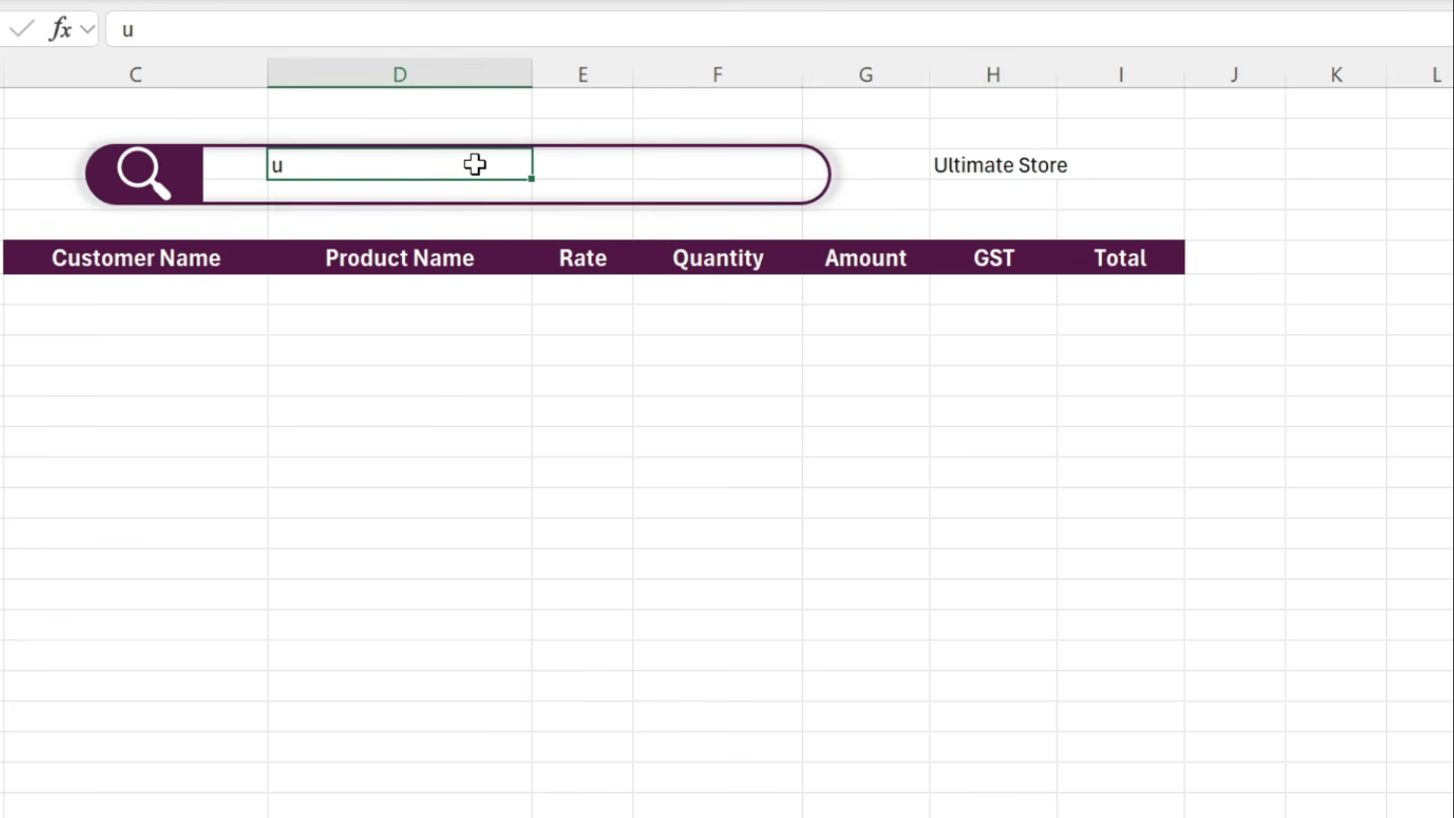
text(ab)
key(Return)
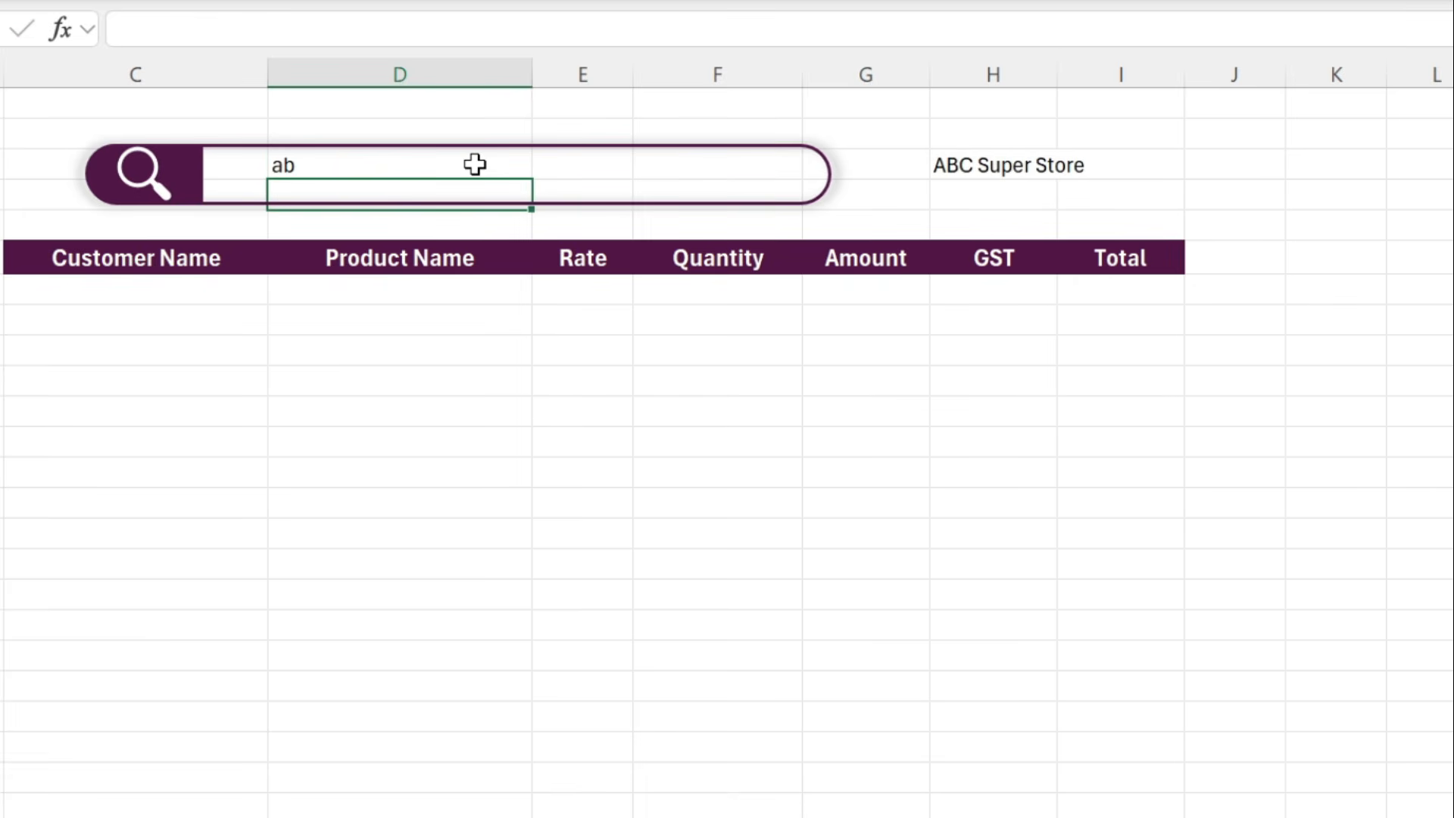
click(1008, 185)
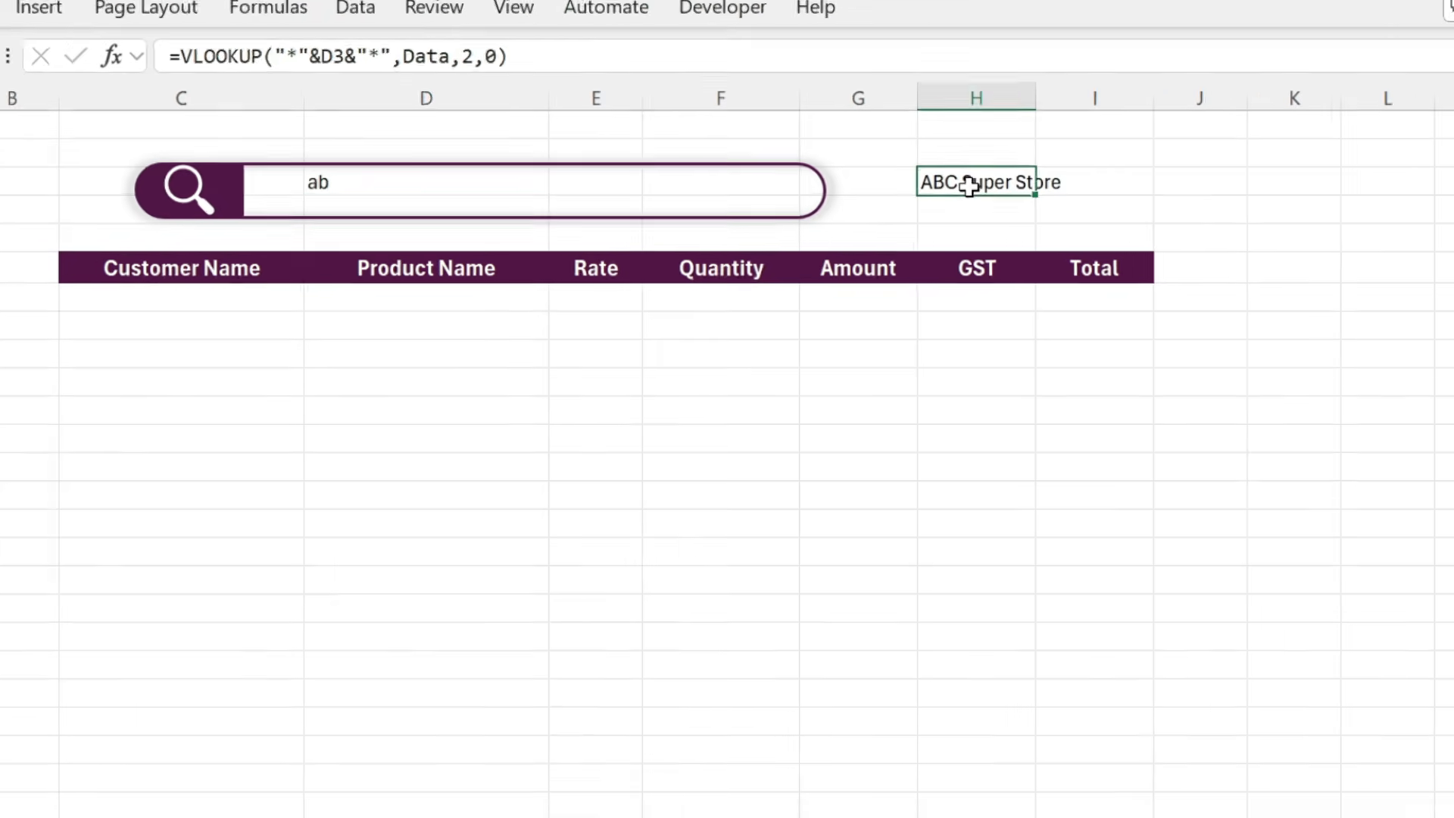
In A1 of the SearchBox sheet, count the matched customer's records with =COUNTIF(Data!B:B,SearchBox!H3).
click(78, 176)
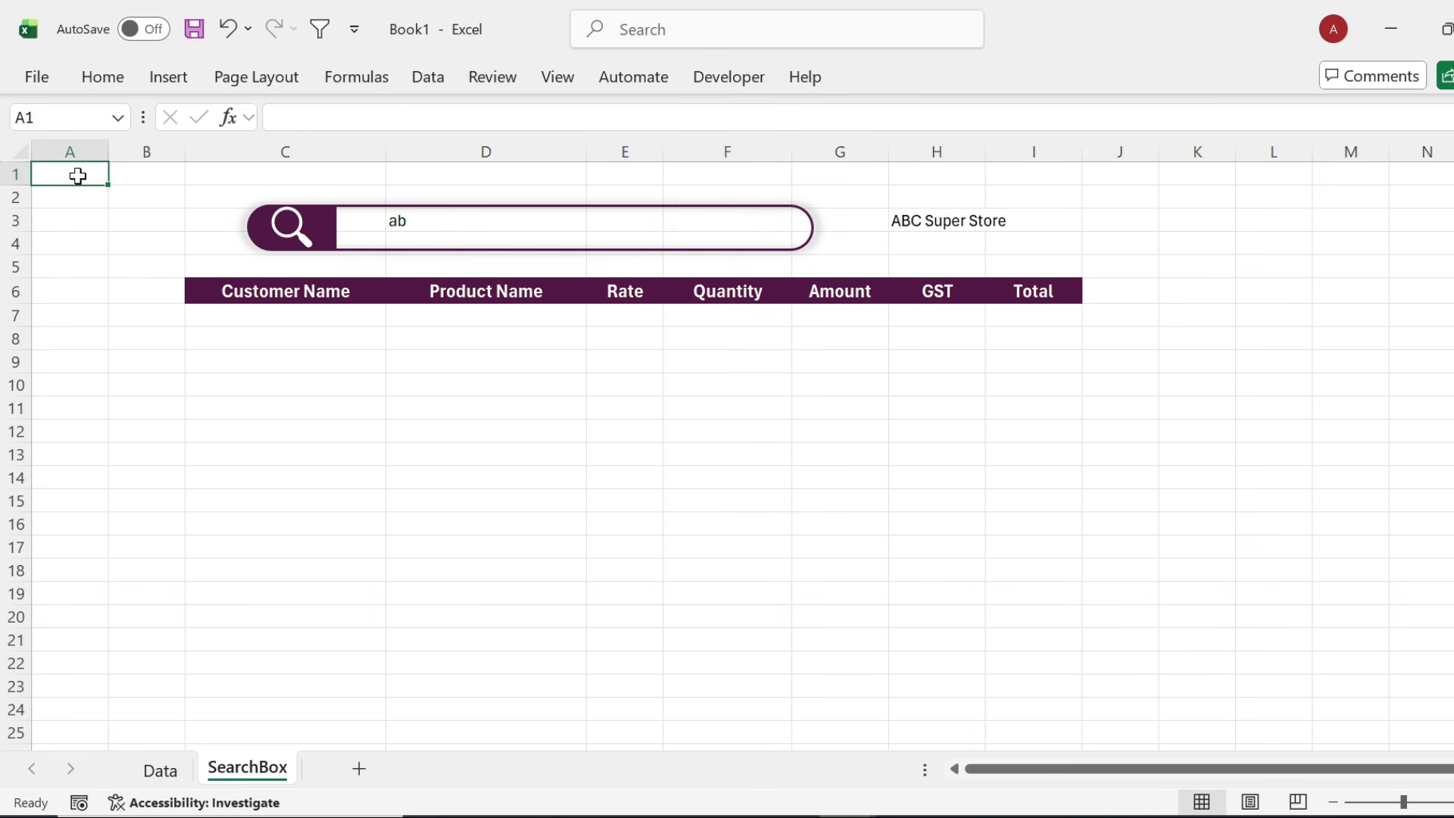
text(=count)
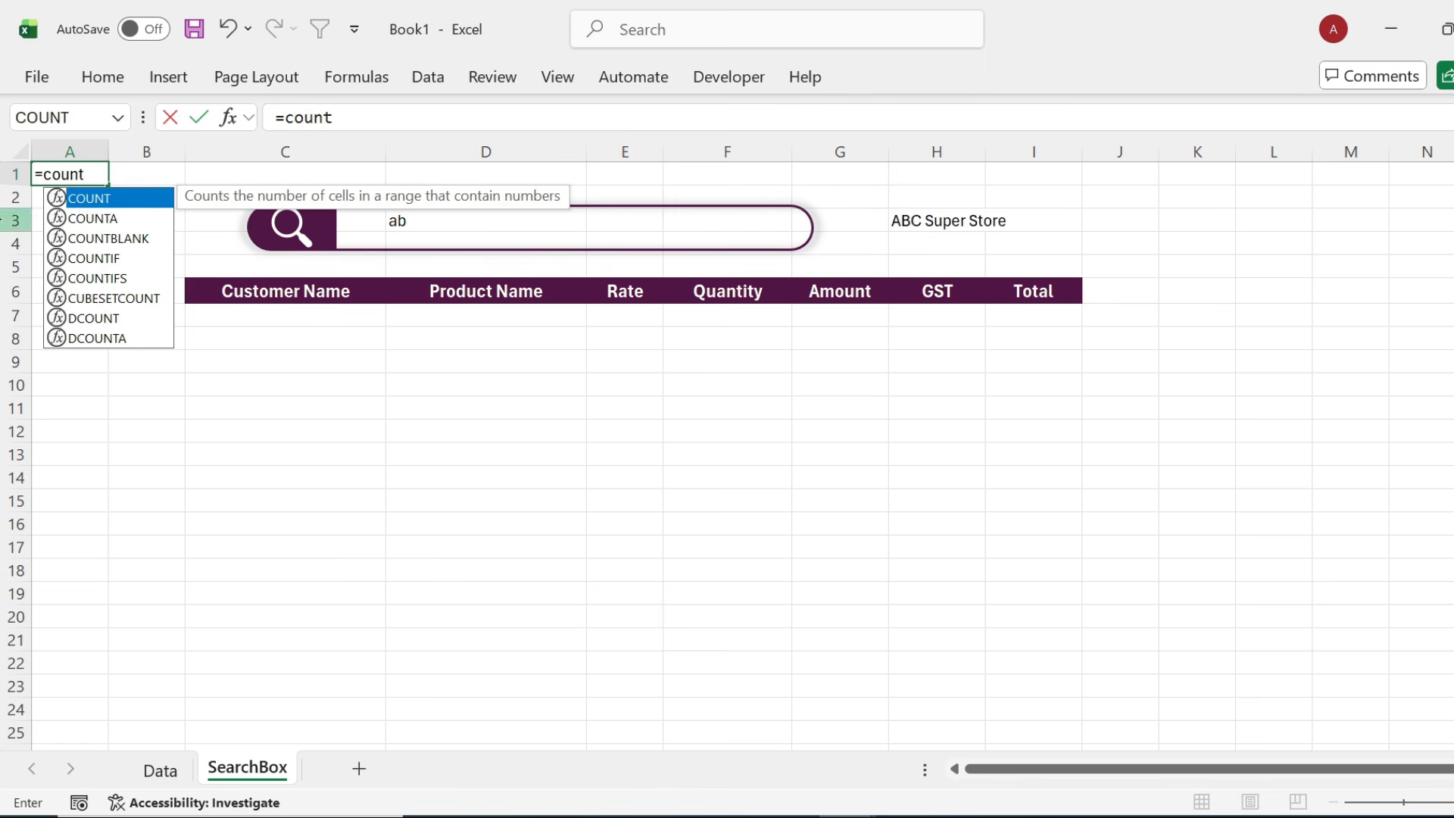
double_click(106, 259)
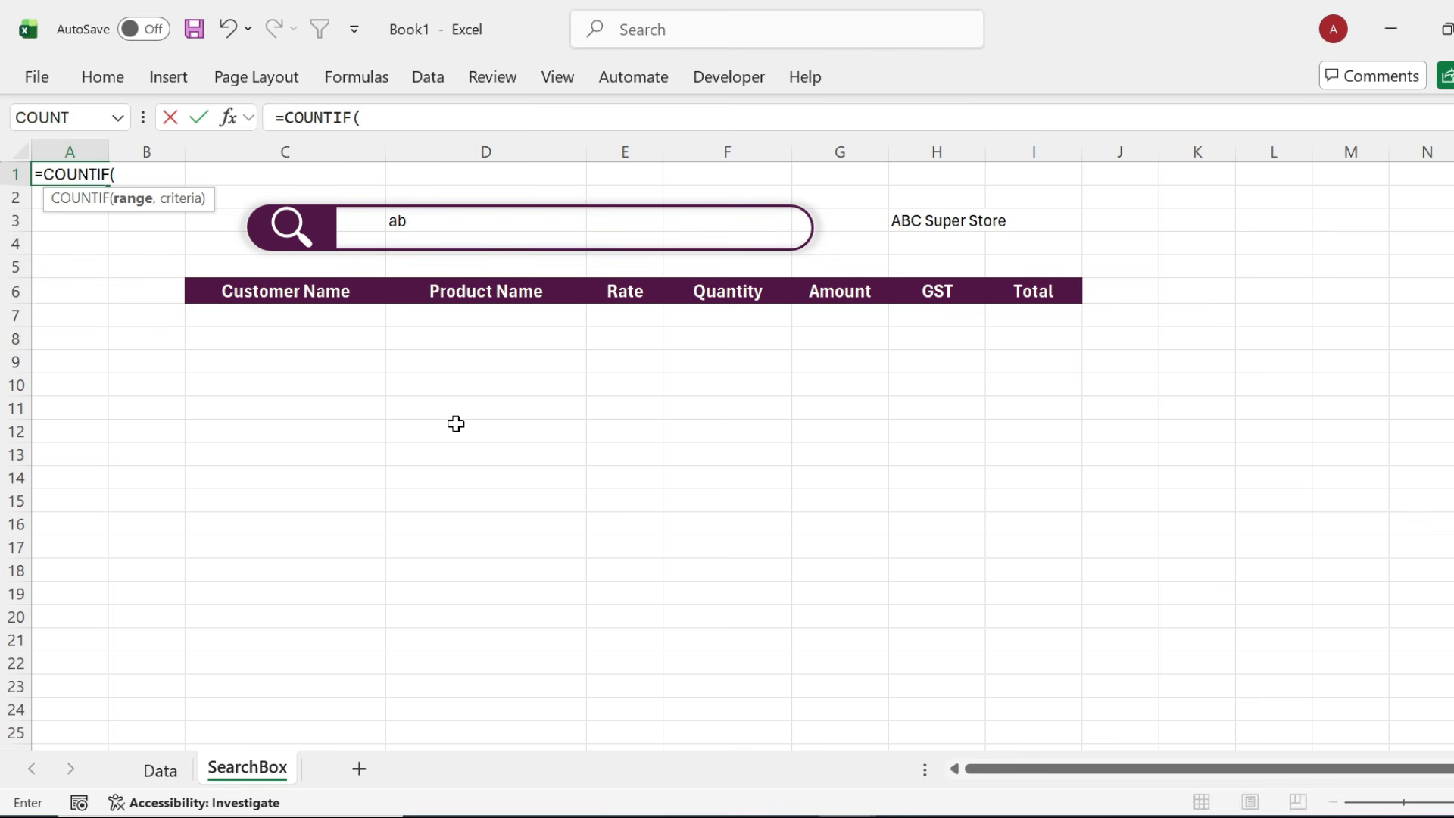
click(160, 770)
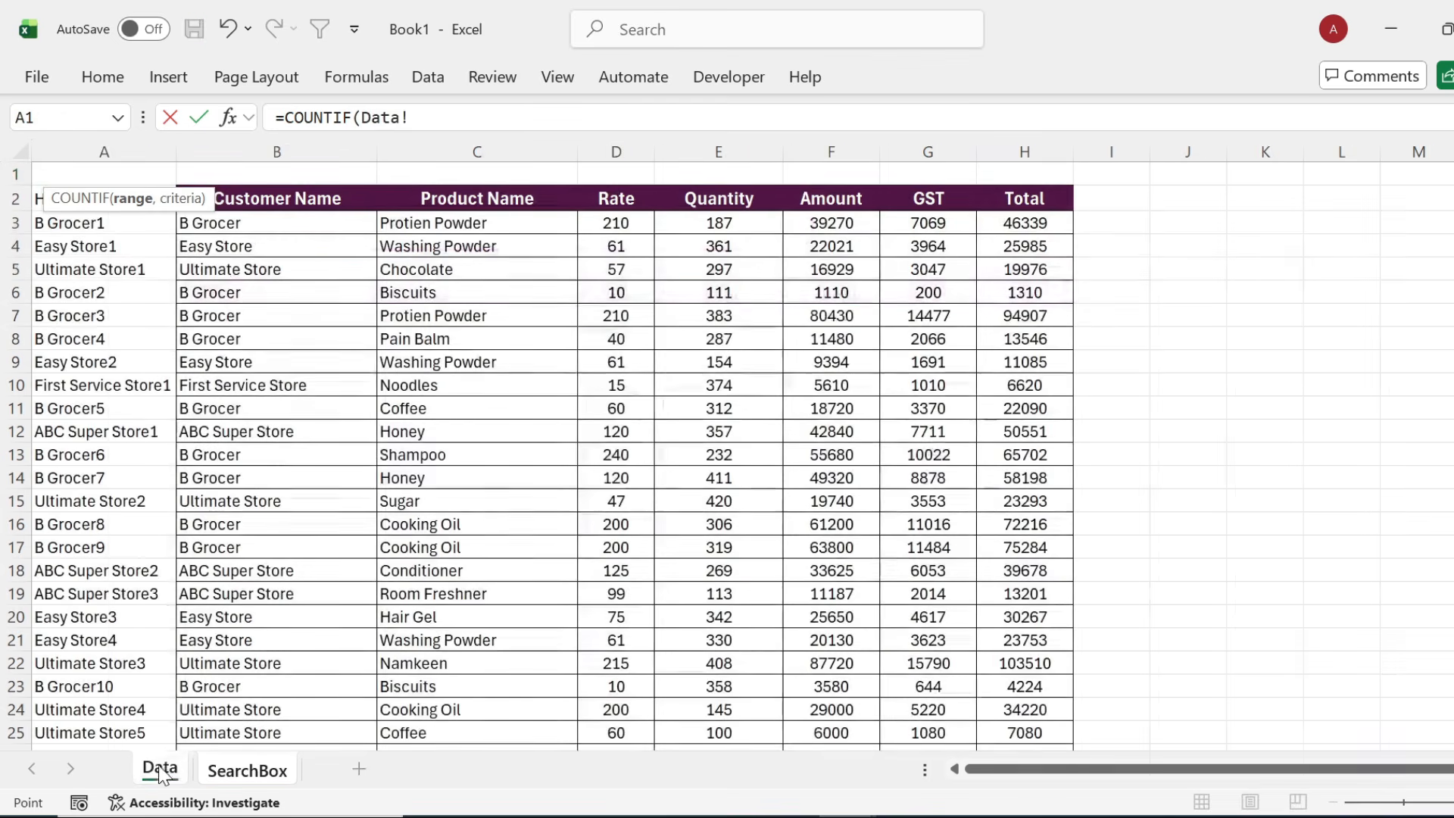
click(318, 144)
text(,)
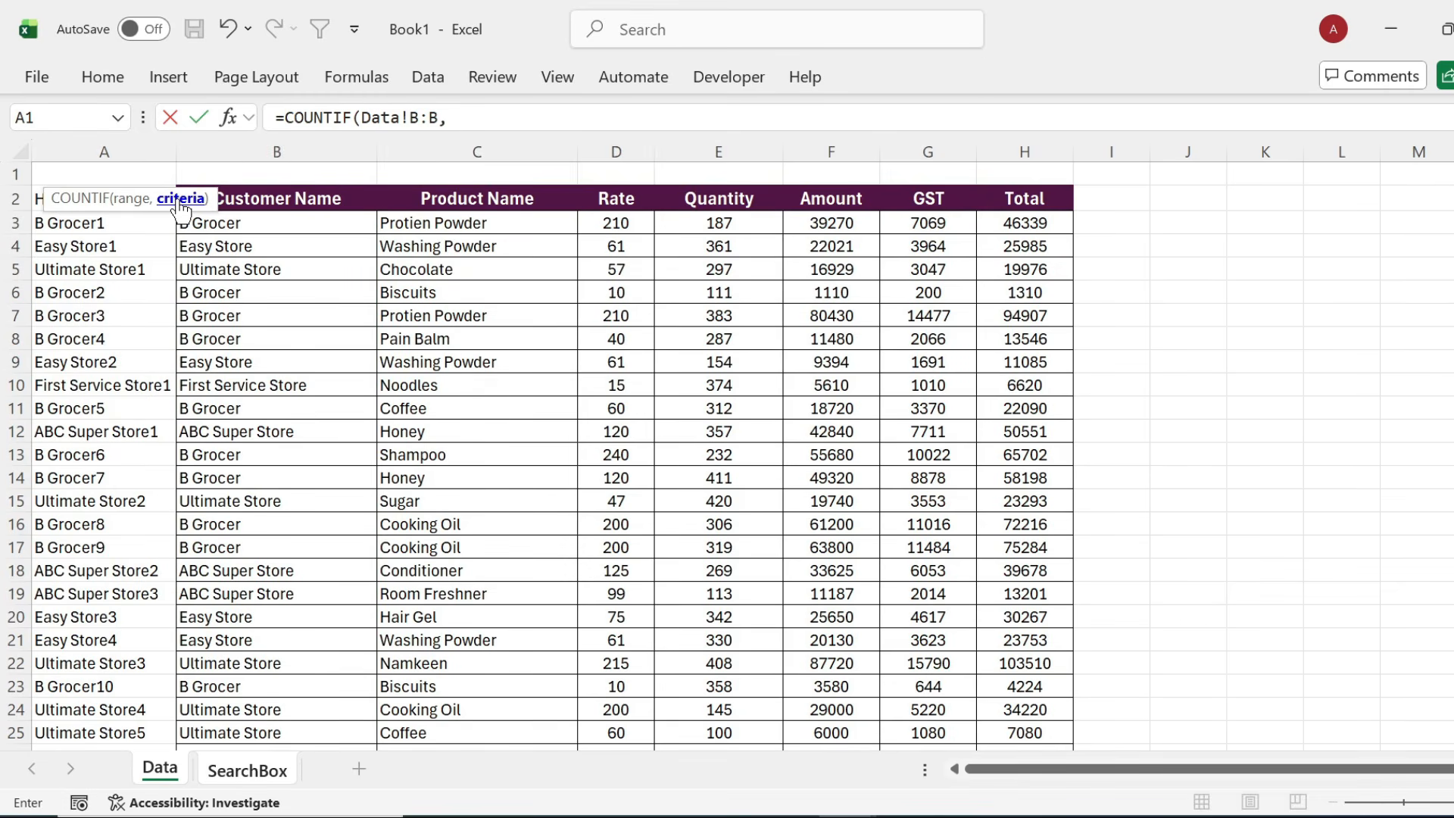
click(228, 771)
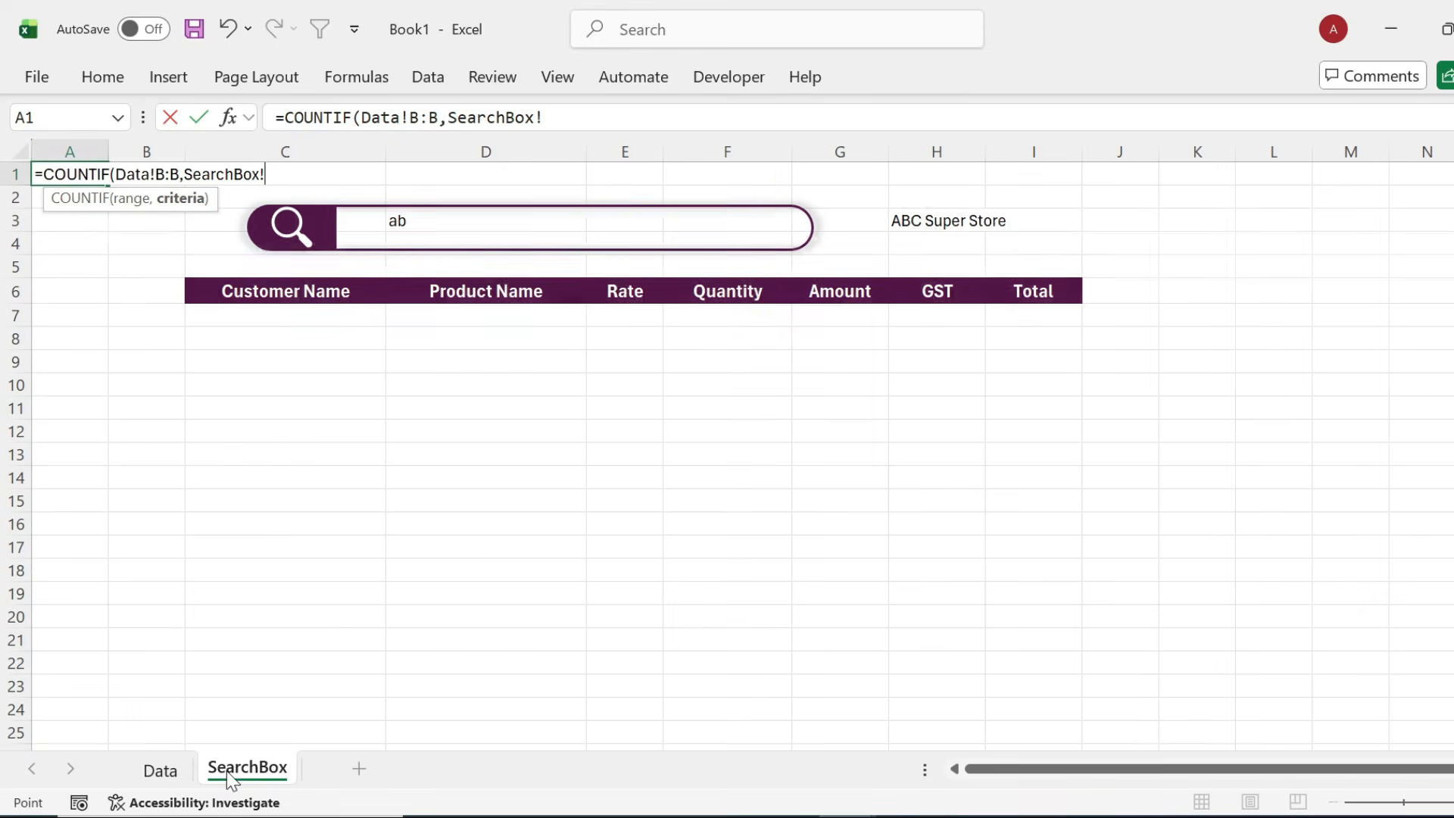
click(921, 224)
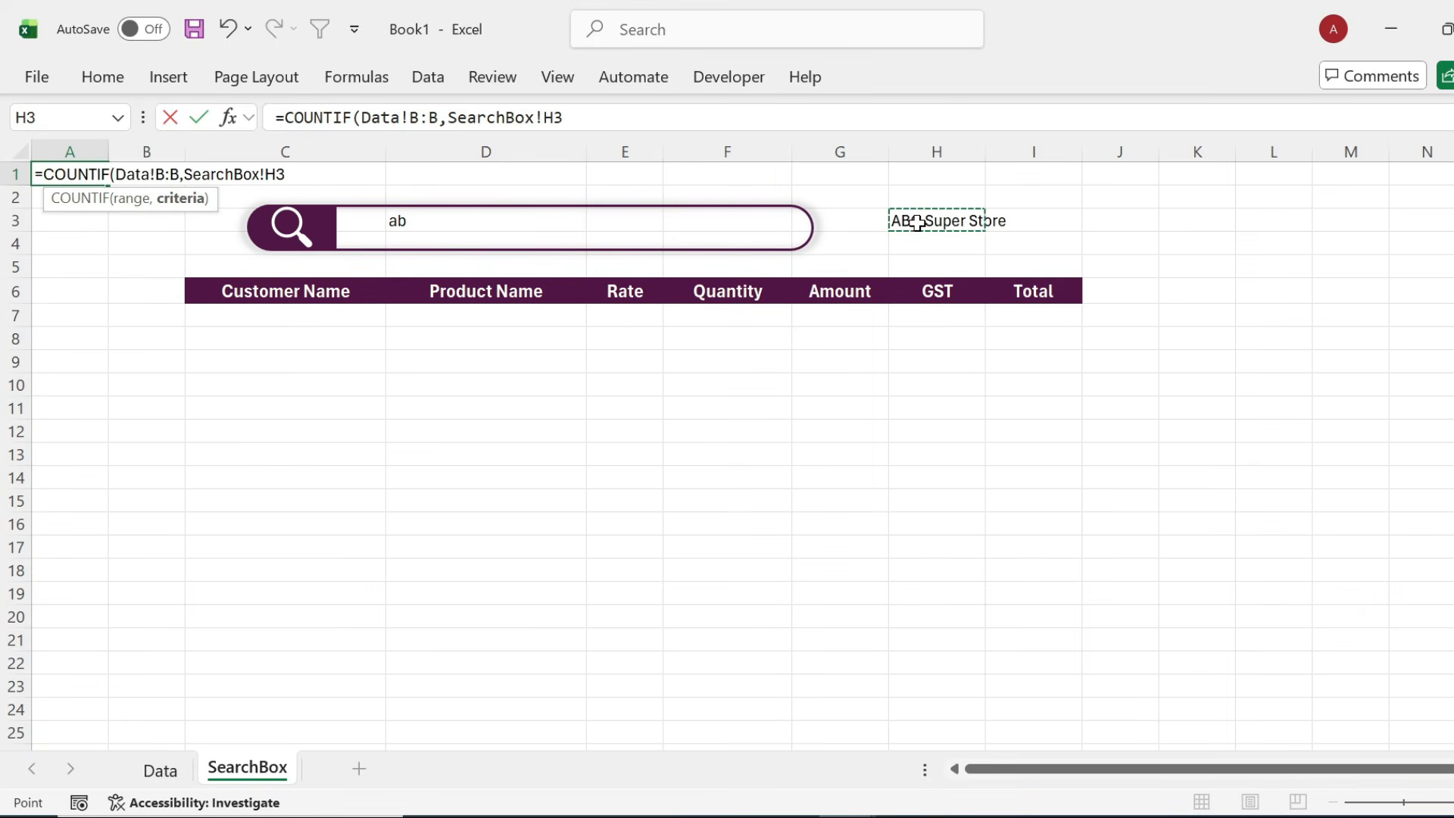
text())
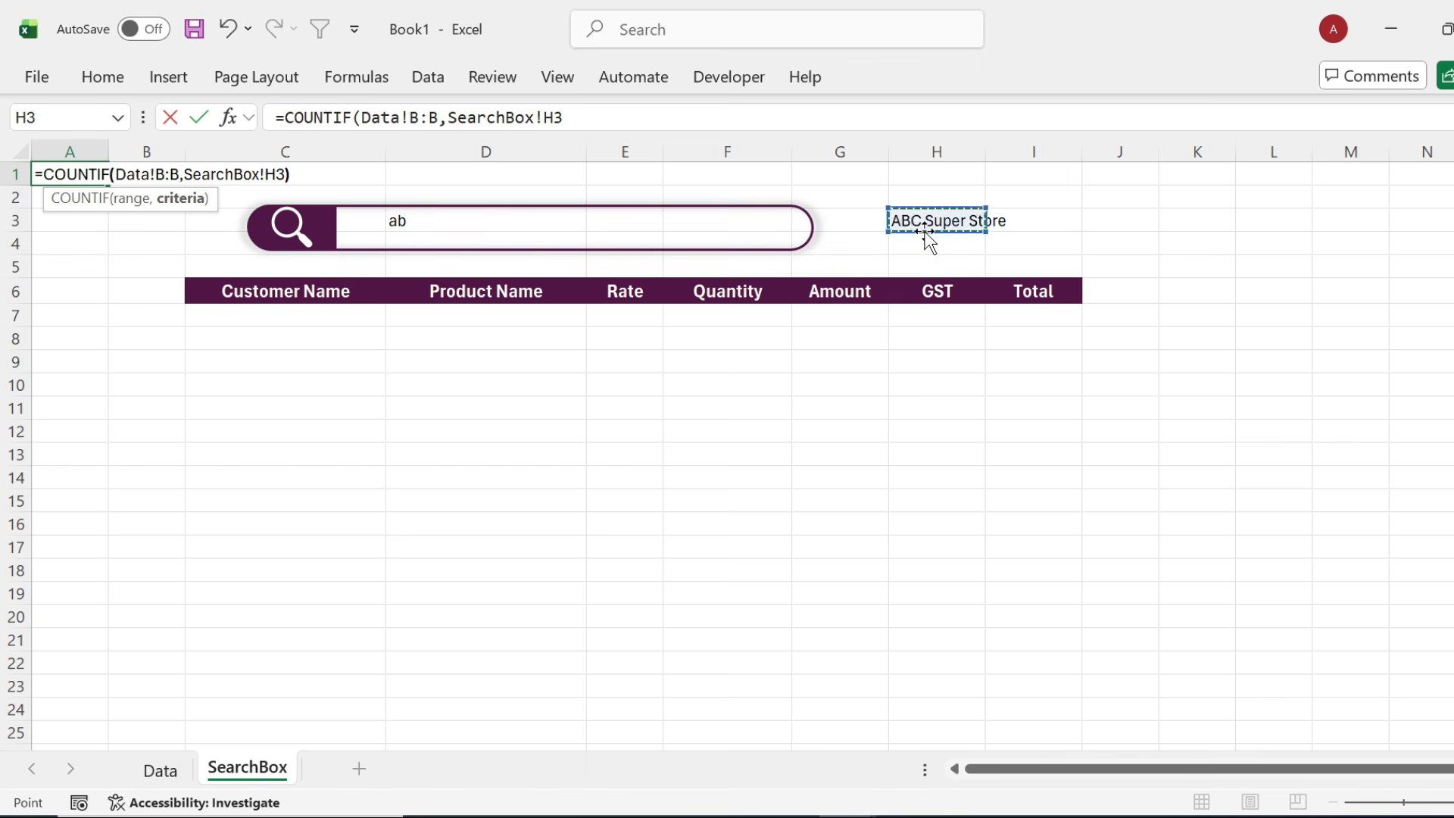
key(Return)
click(87, 172)
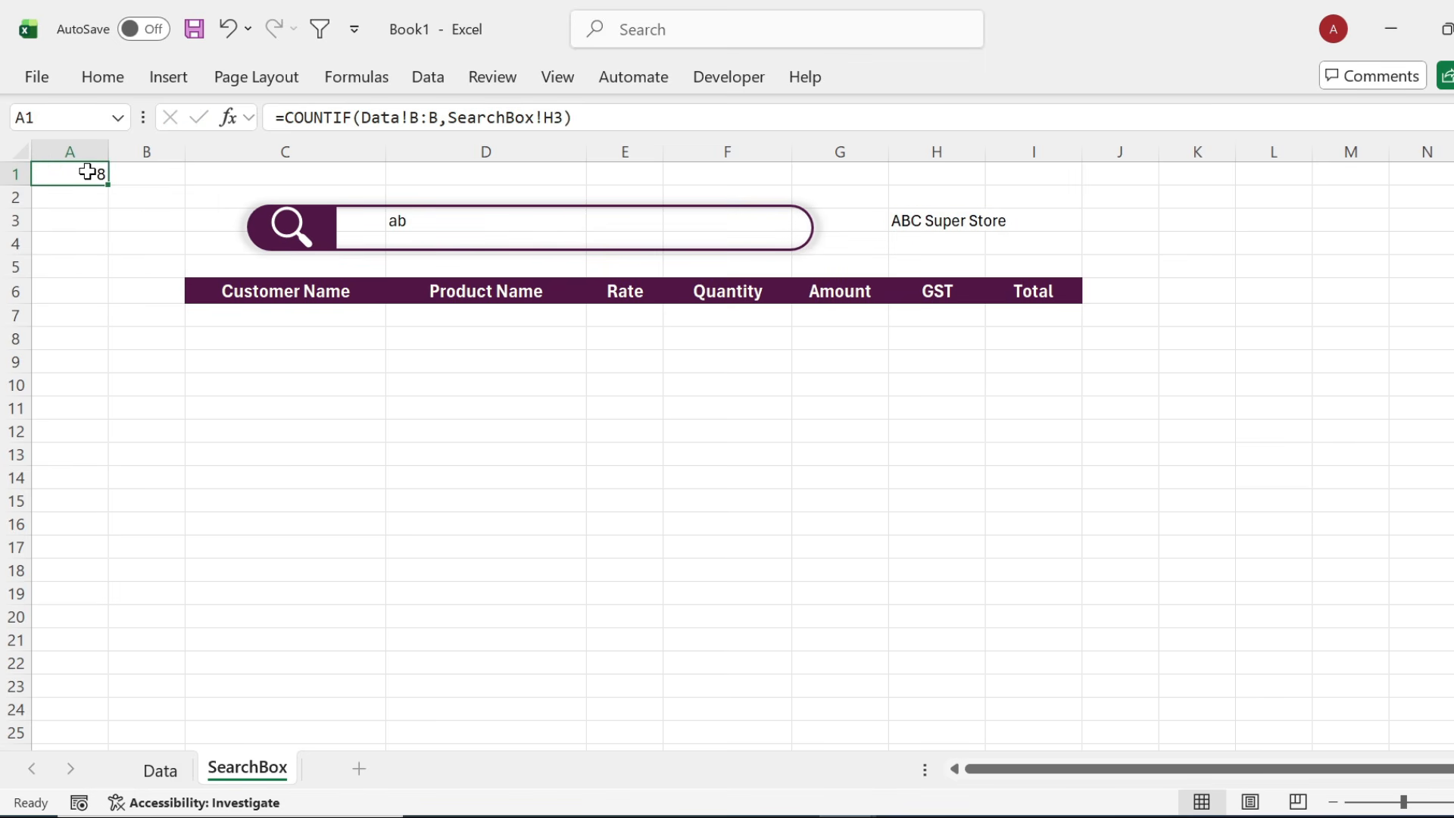
Compare the lookup formula in H3 with the record count formula in A1.
click(961, 221)
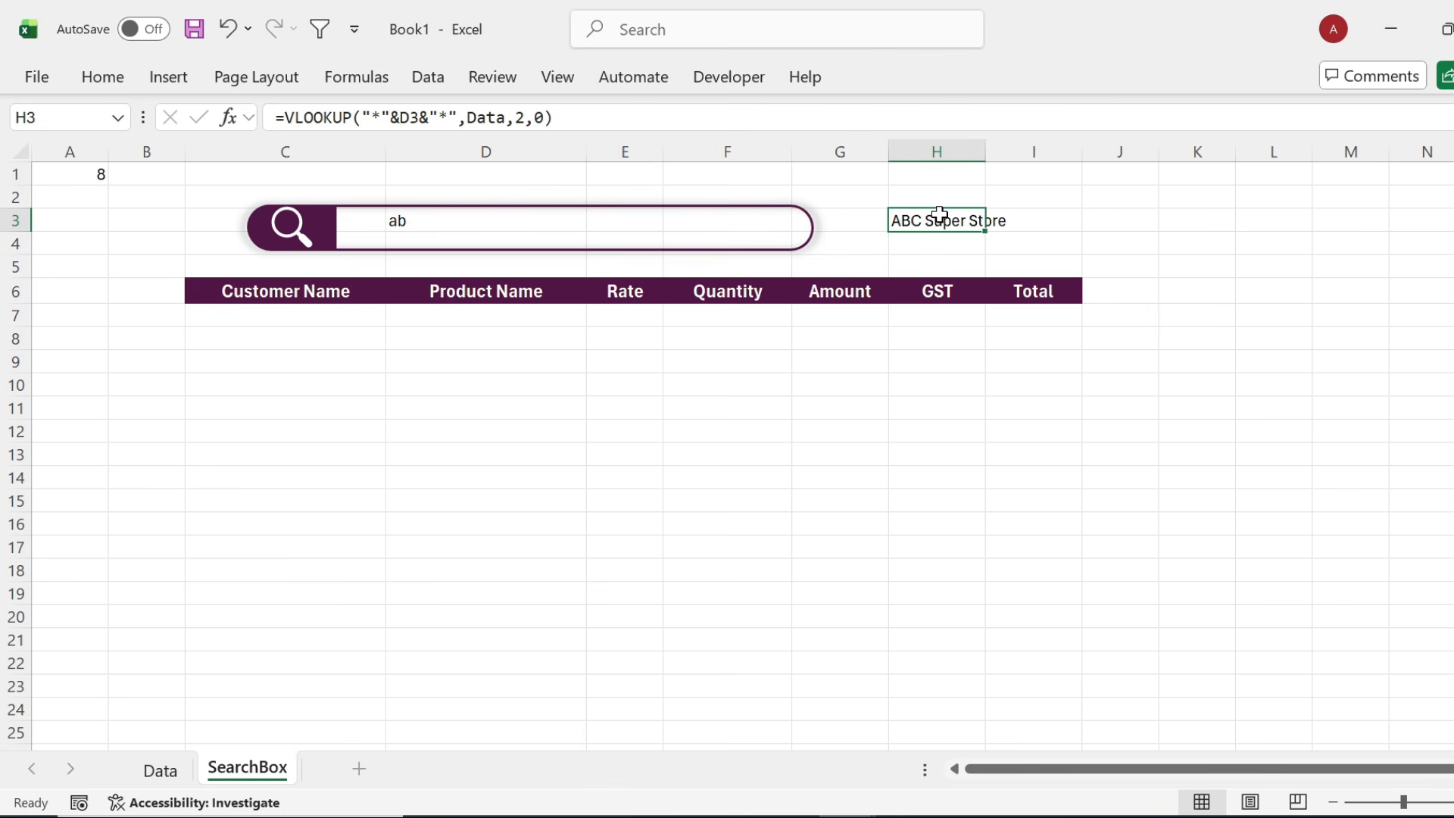
click(71, 174)
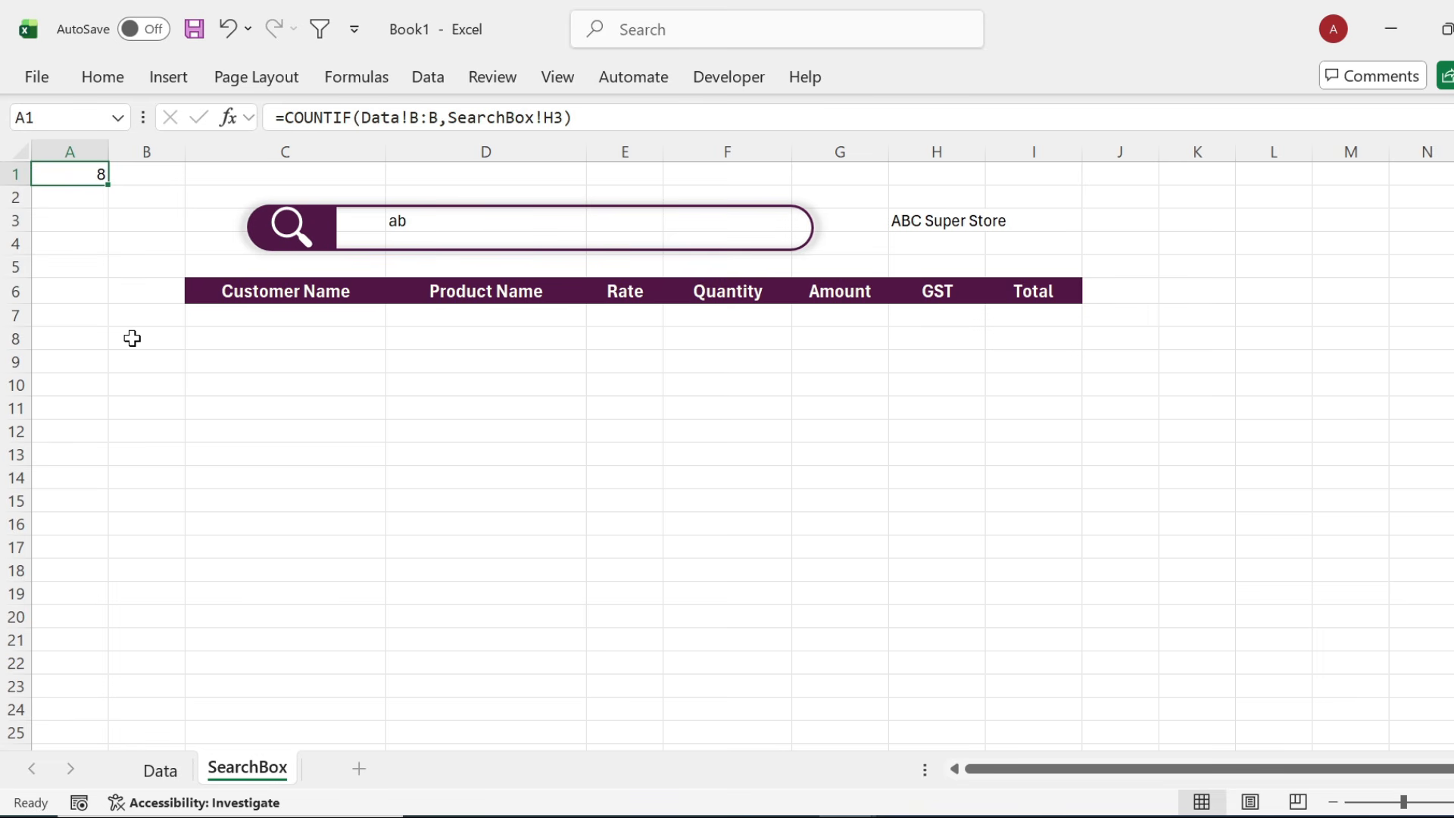
click(957, 222)
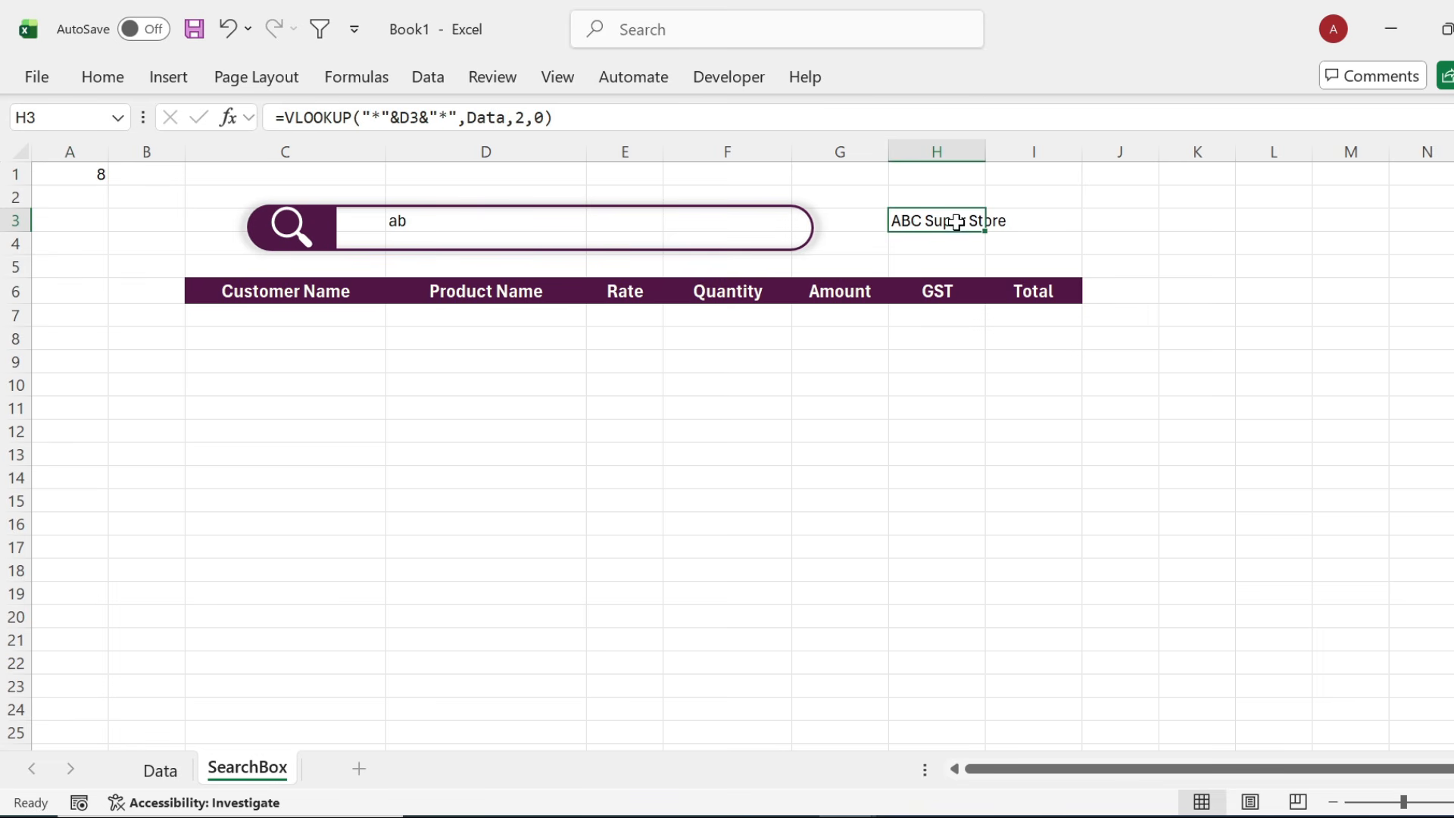
Filter the table on the Data sheet so the Customer Name column shows only ABC Super Store.
click(155, 770)
click(333, 527)
key(ctrl+Up)
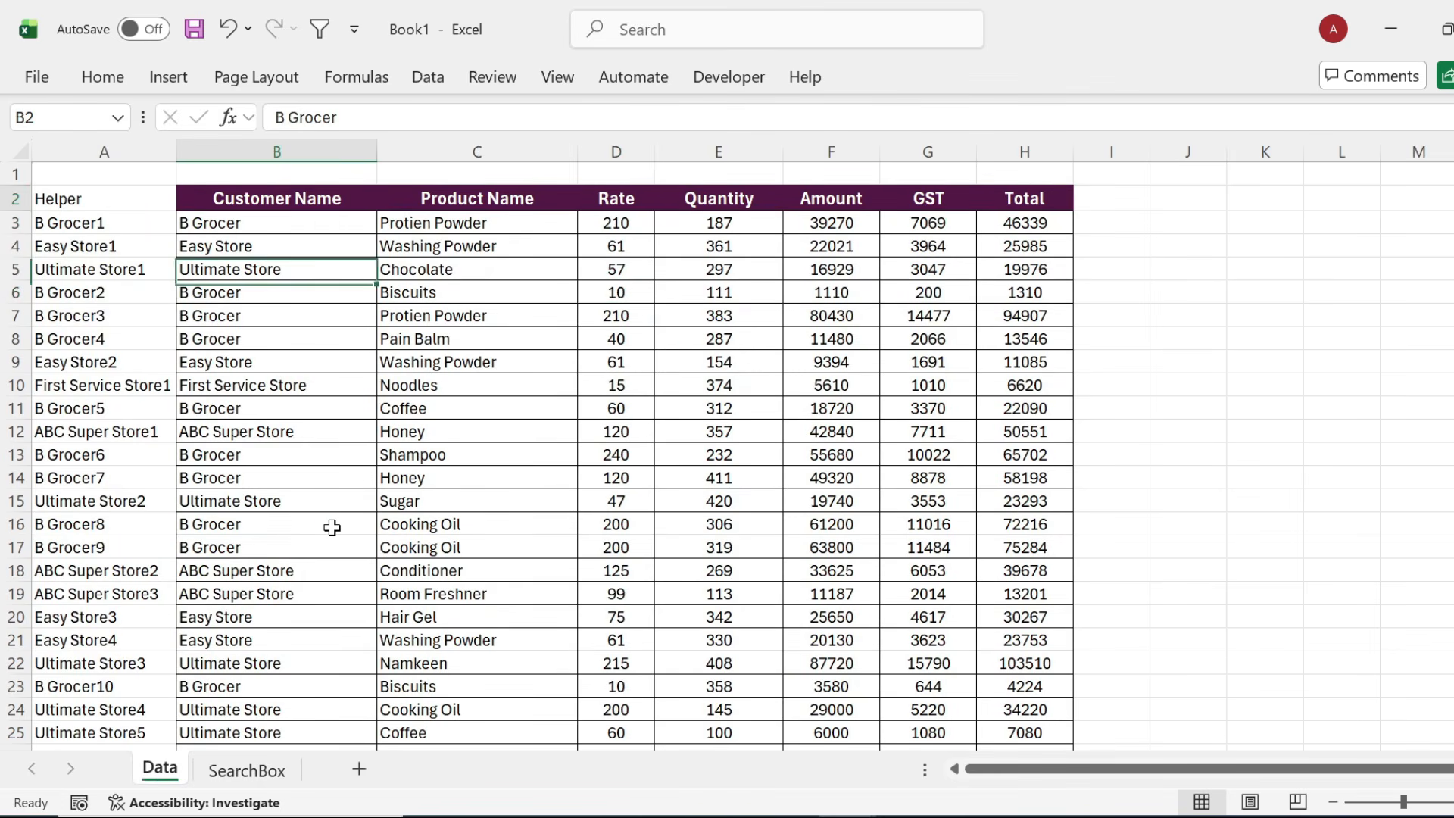
key(ctrl+Left)
key(ctrl+shift+Right)
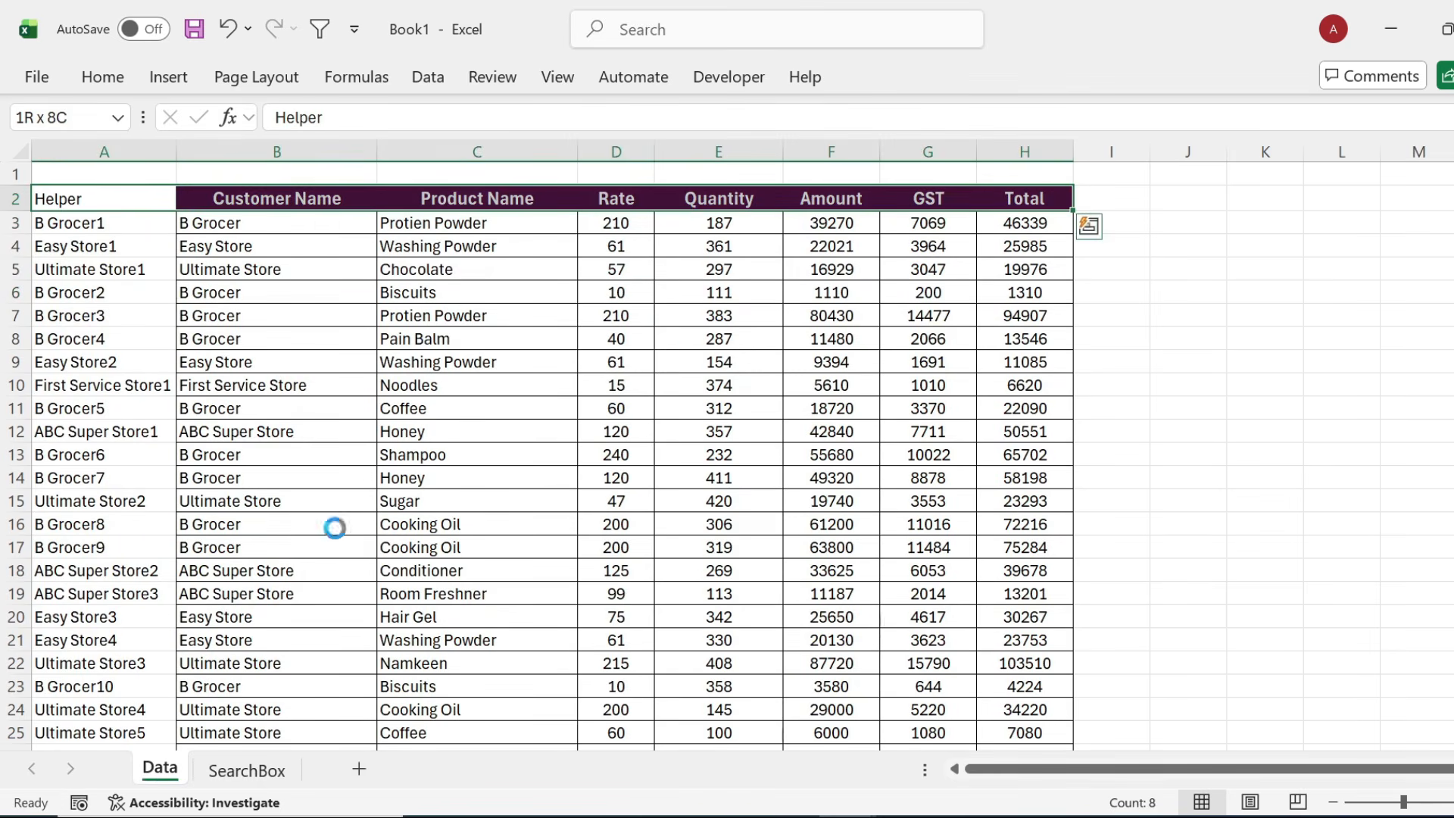
key(ctrl+shift+l)
key(Right)
key(alt+Down)
key(space)
key(Down)
key(space)
key(Return)
Select the filtered ABC Super Store entries in the Helper column to check their numbering.
key(Down)
key(Left)
key(Down)
key(Down)
key(Up)
key(Up)
key(ctrl+shift+Down)
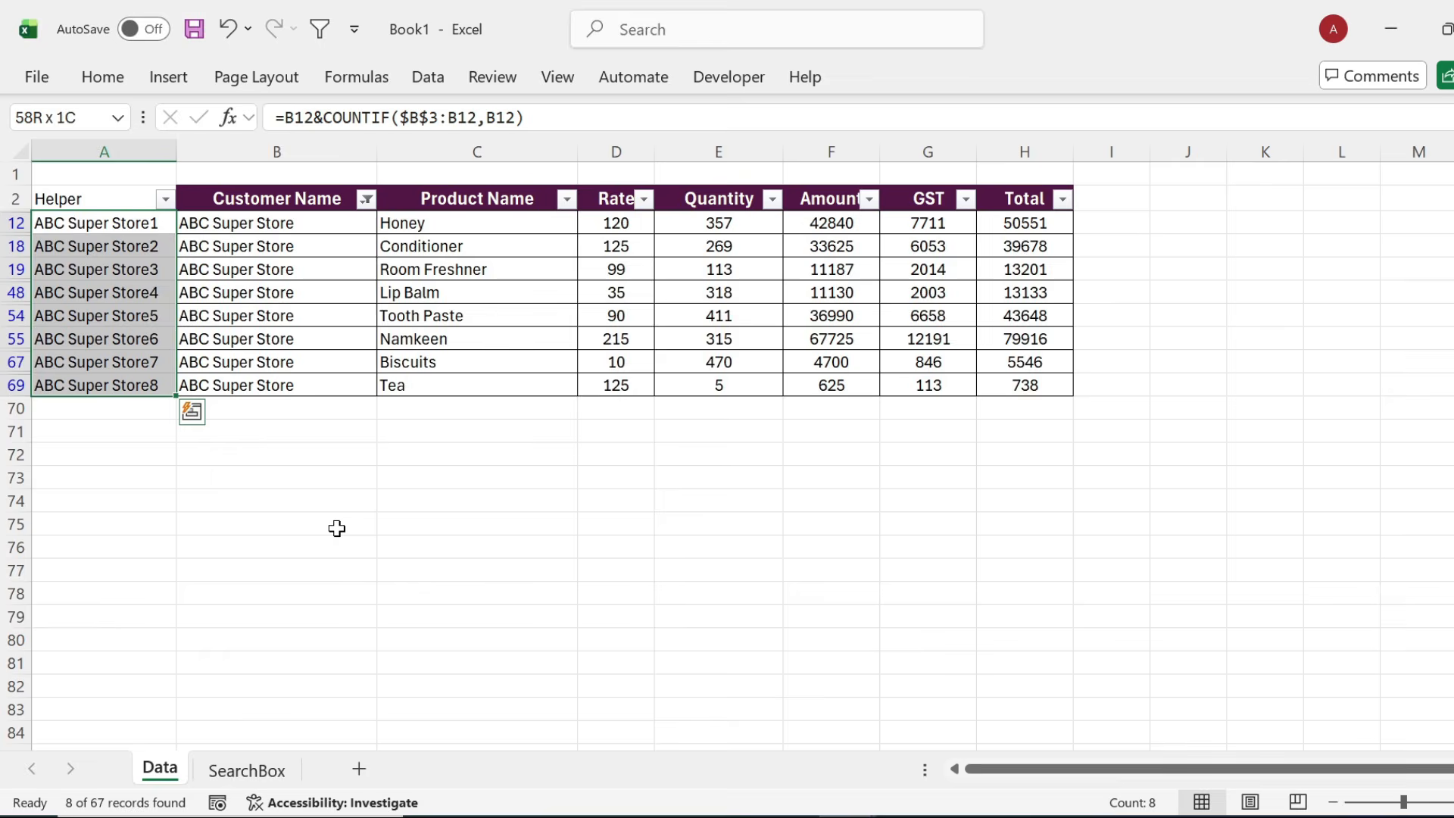
On the SearchBox sheet, add the header S. No. in B6 and copy the Customer Name header's formatting to it.
key(ctrl+Page_Down)
click(159, 297)
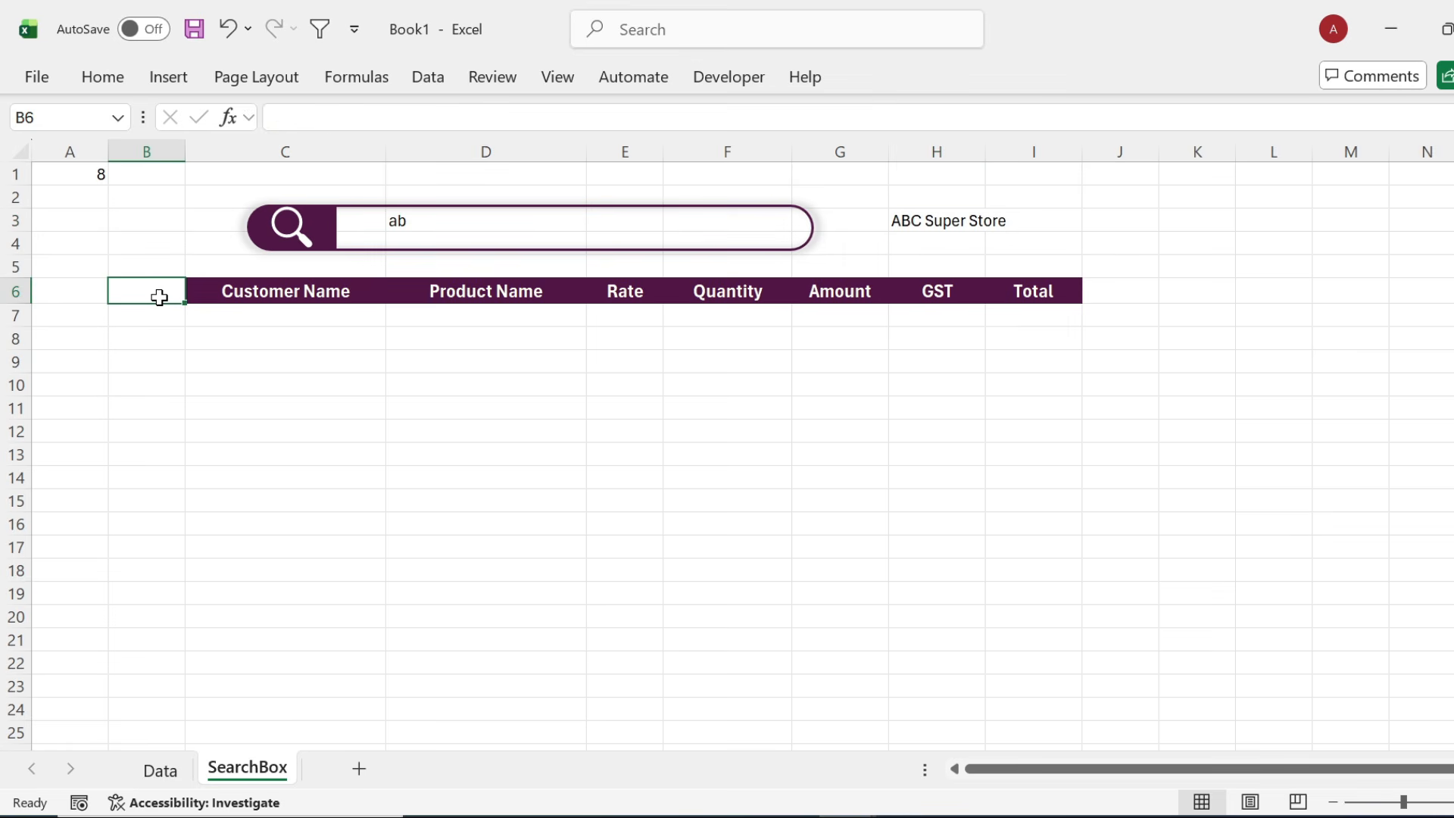
text(S. No.)
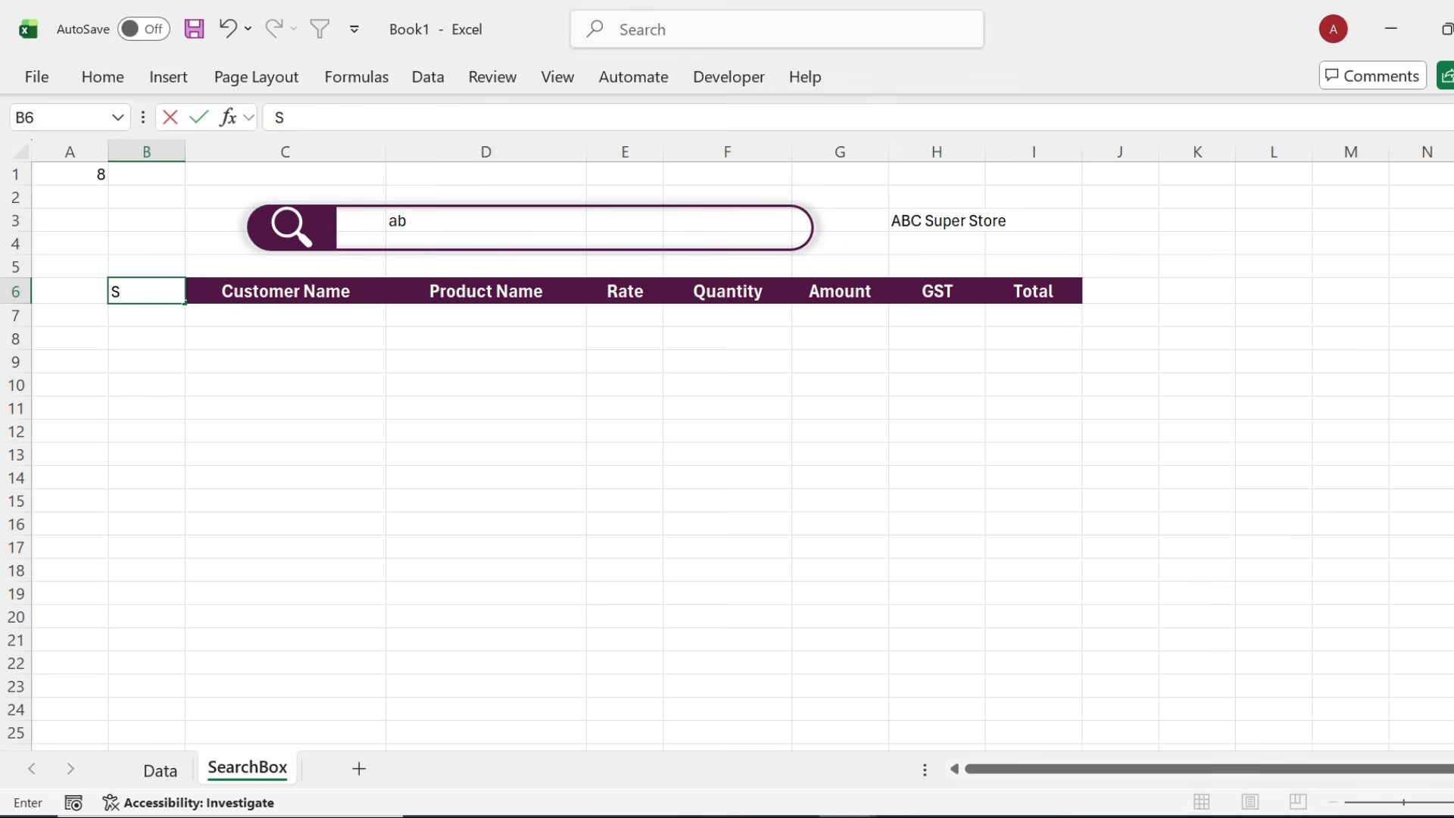
click(230, 335)
click(293, 291)
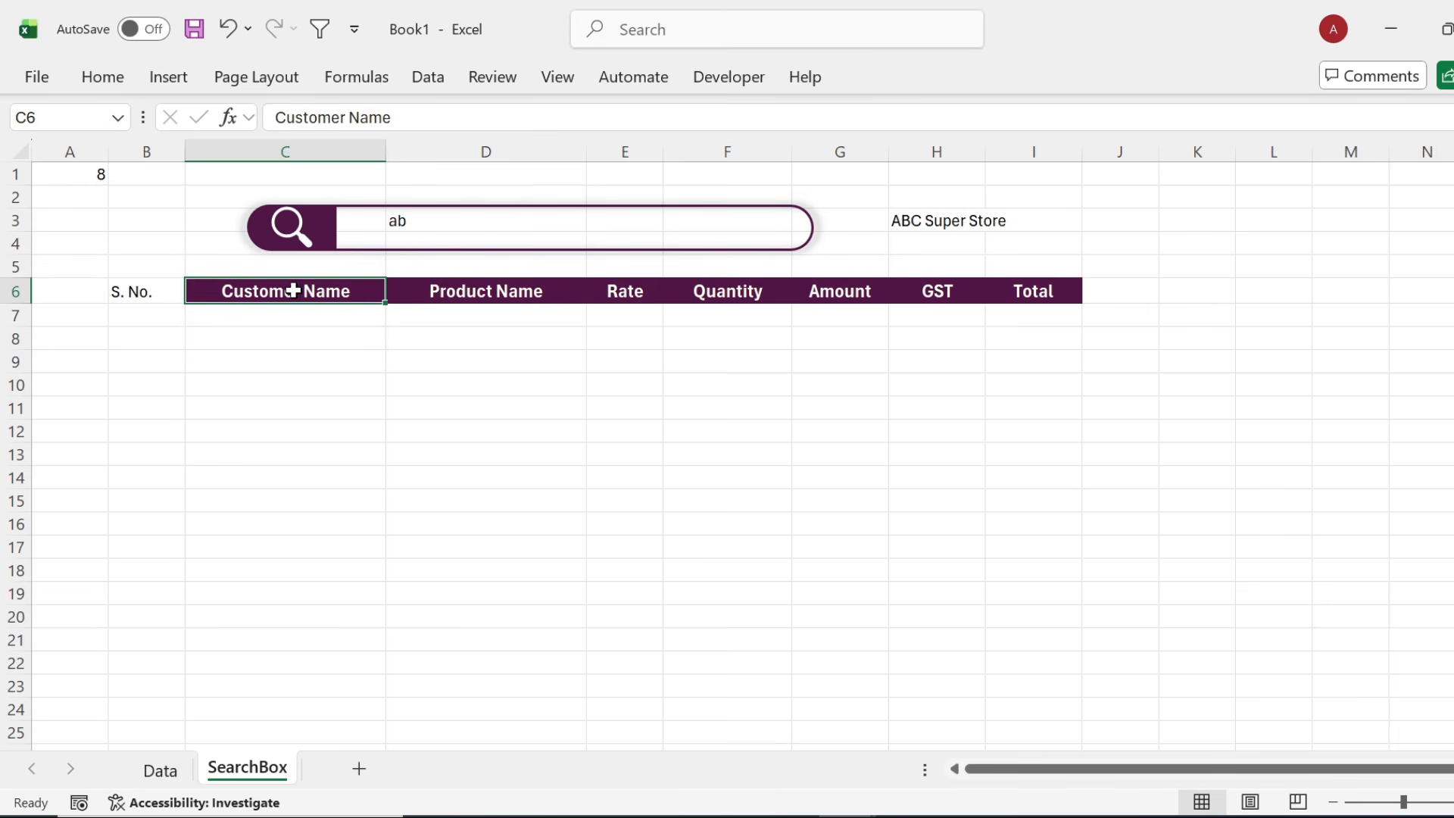
click(103, 77)
click(88, 172)
click(140, 286)
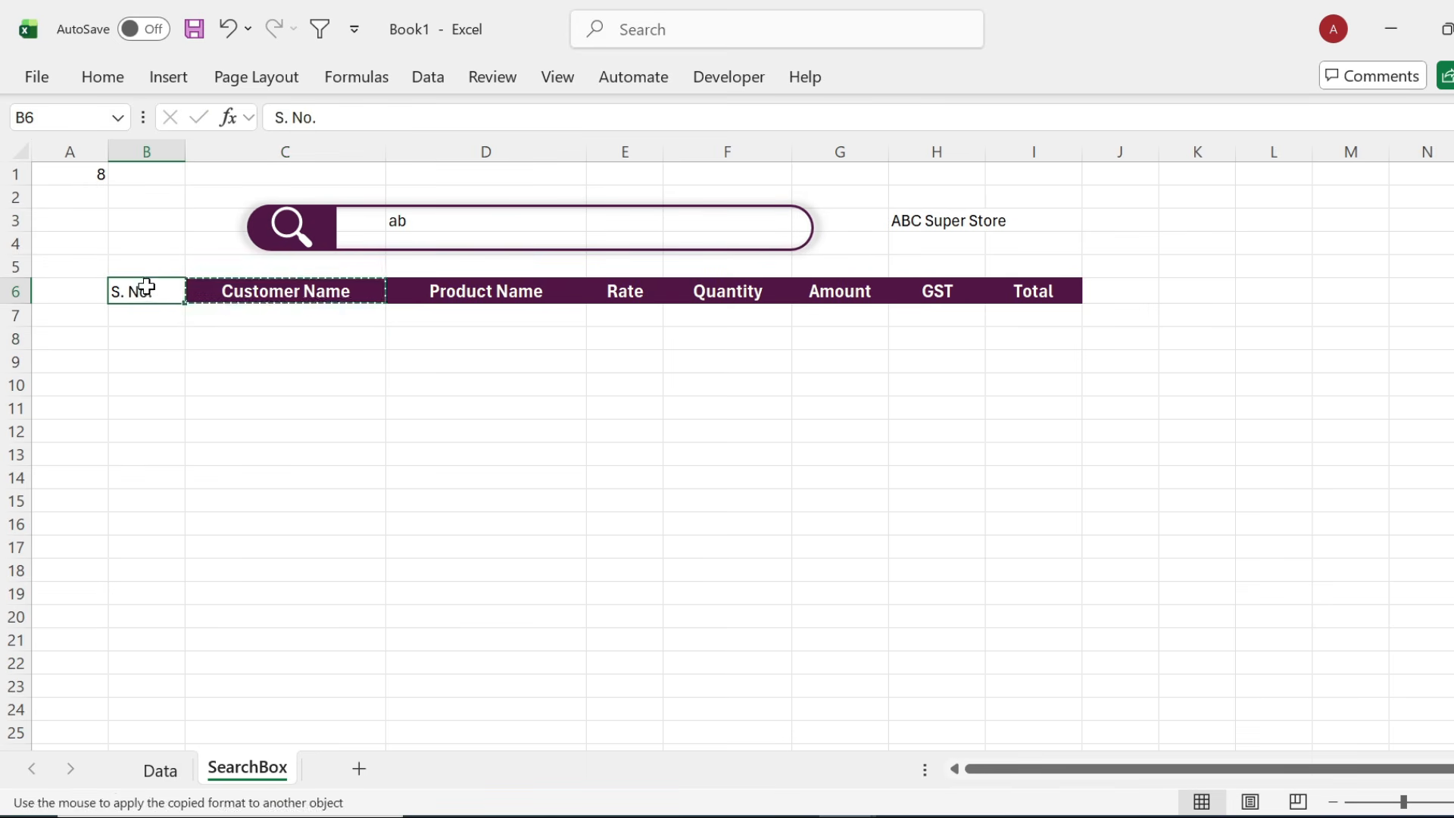
Enter =ROW() in B7 under the S. No. header.
click(165, 314)
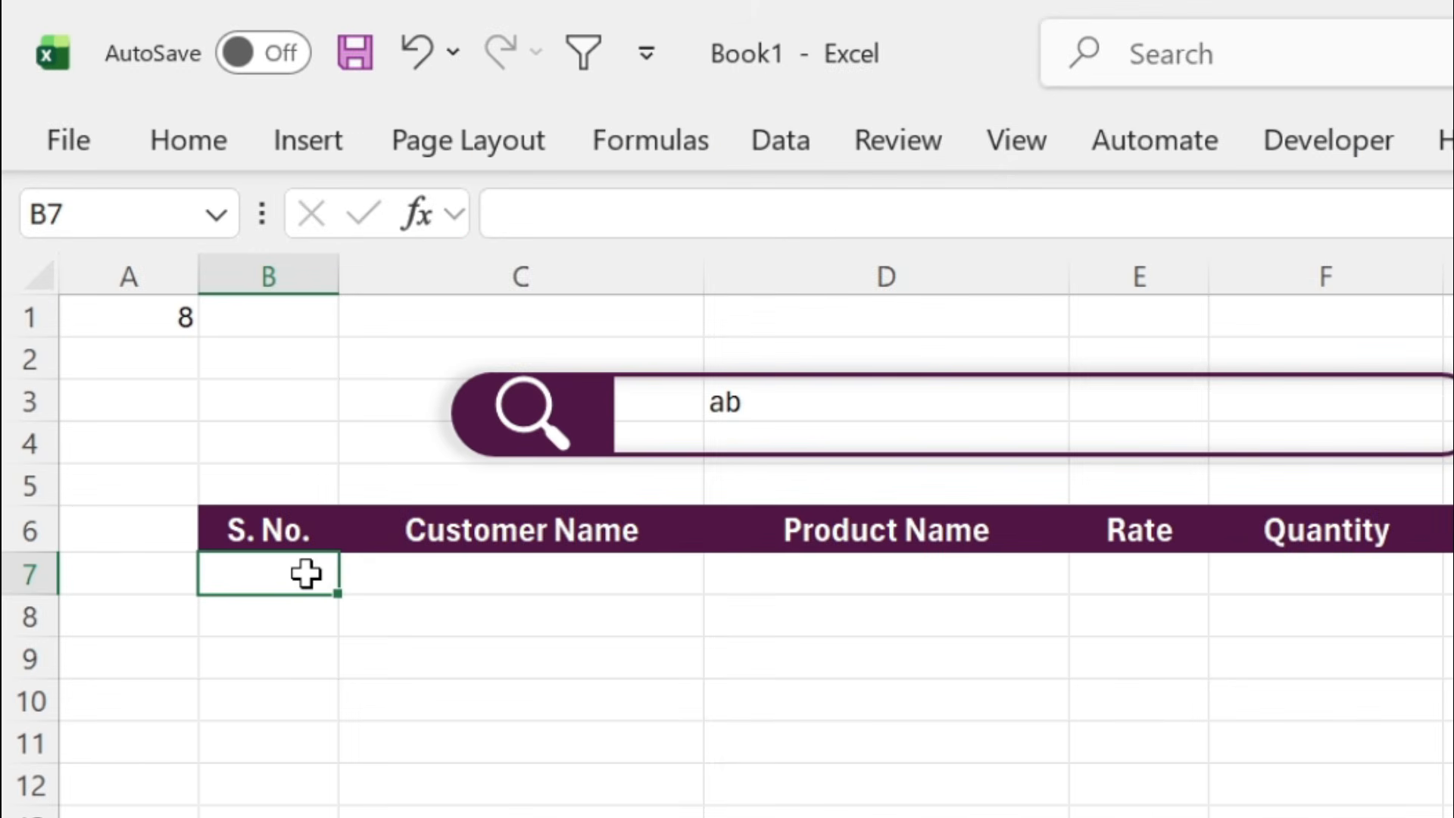
text(=)
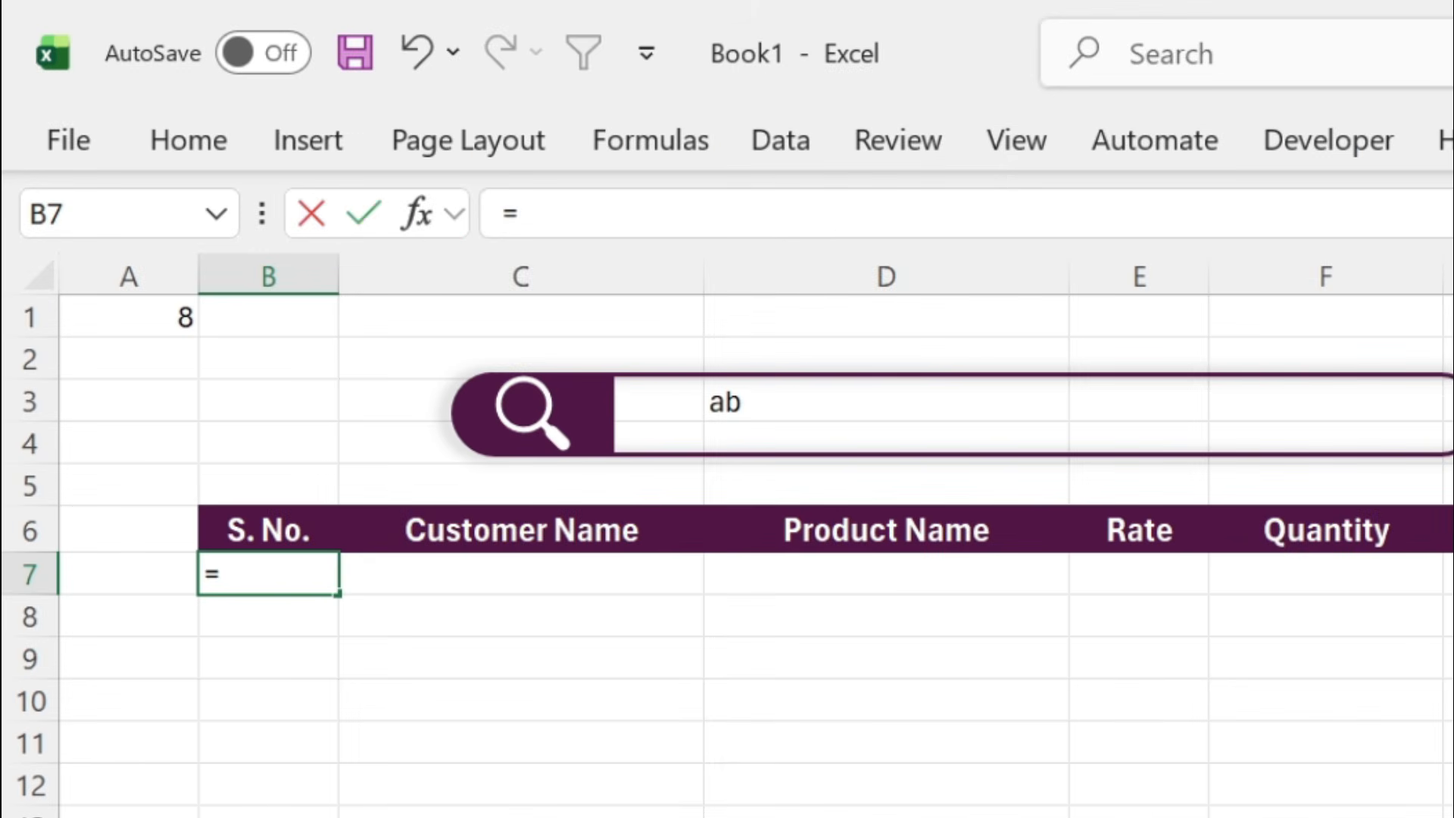
text(ro)
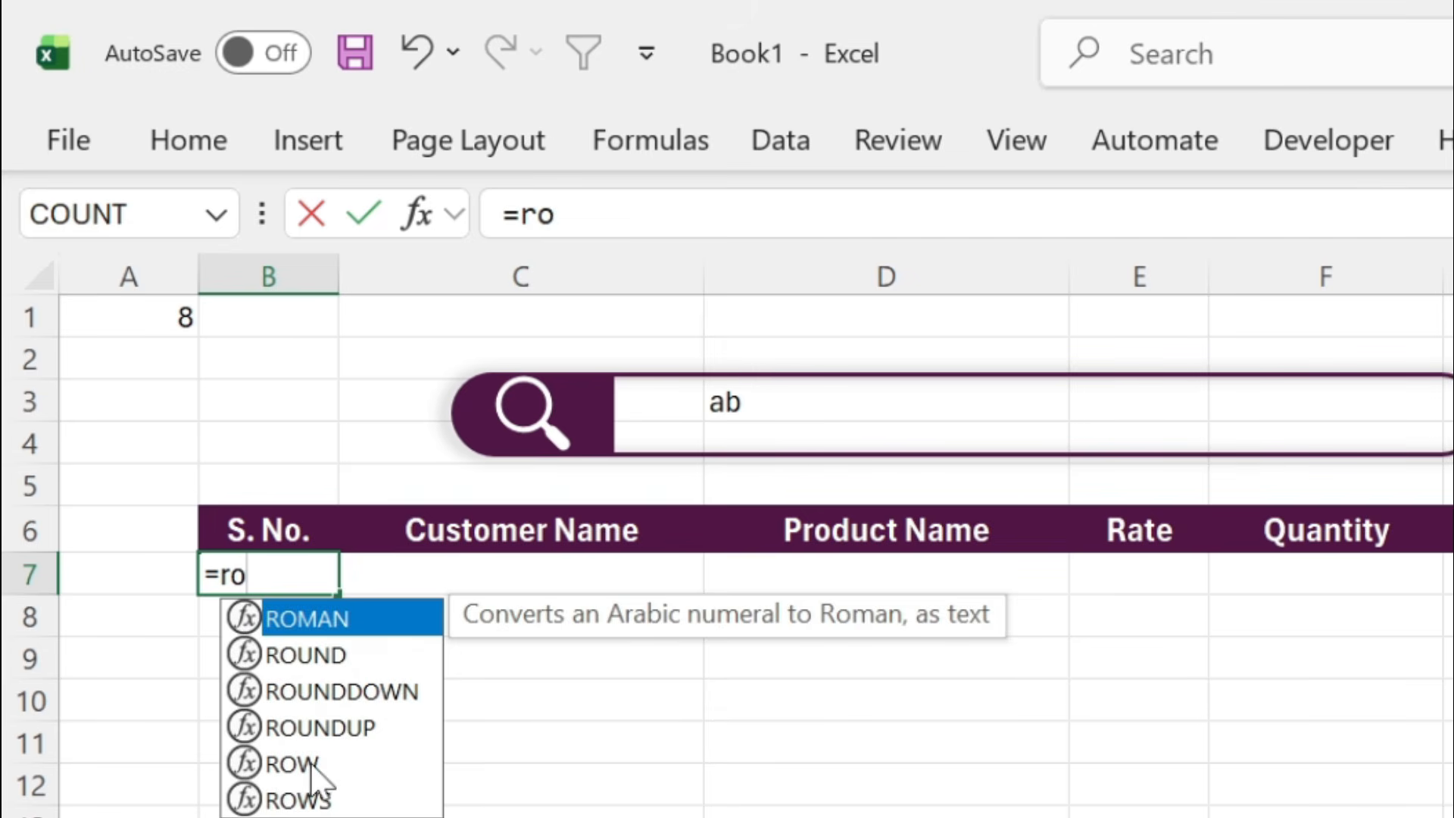
double_click(283, 765)
text())
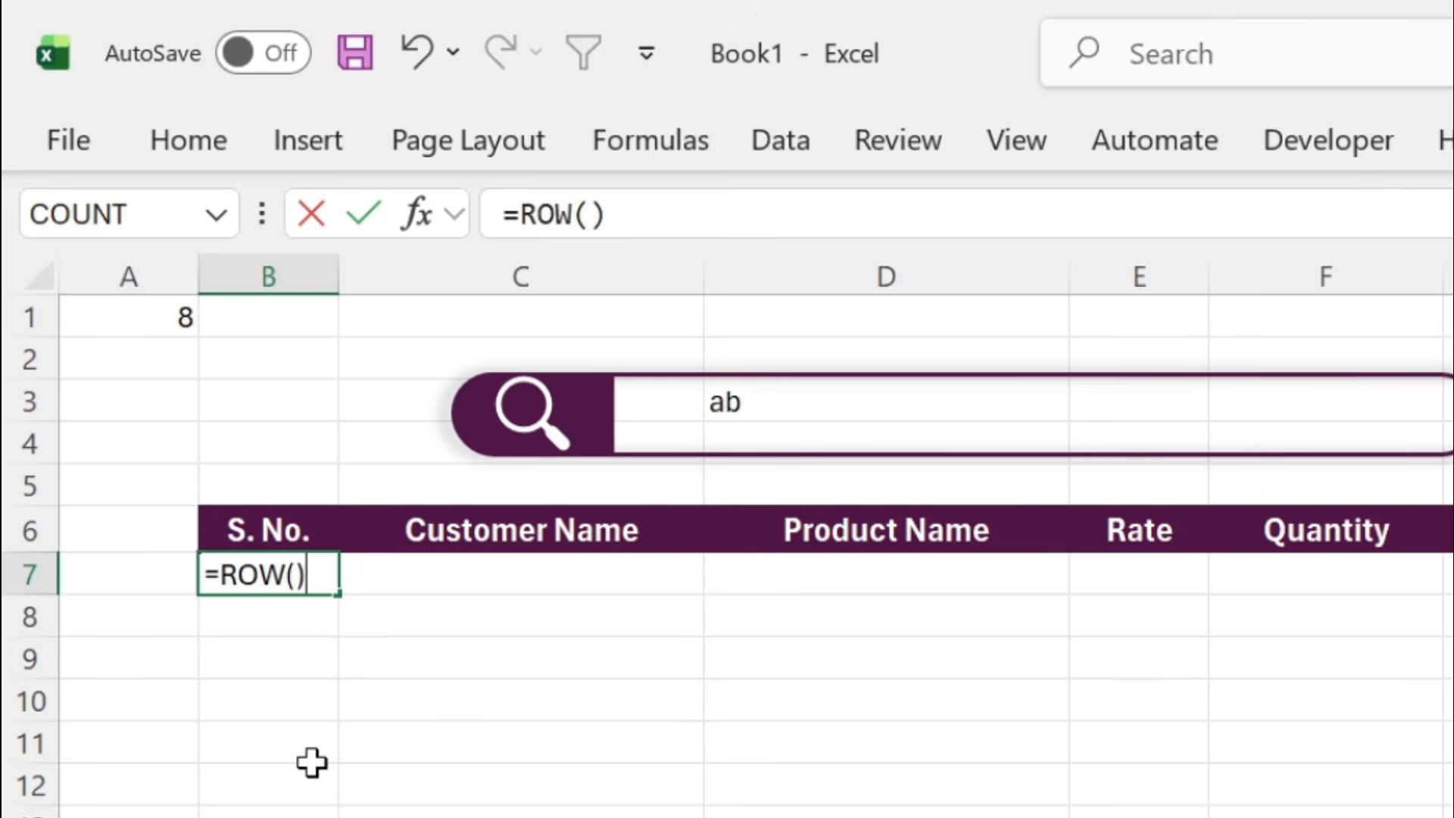
key(Return)
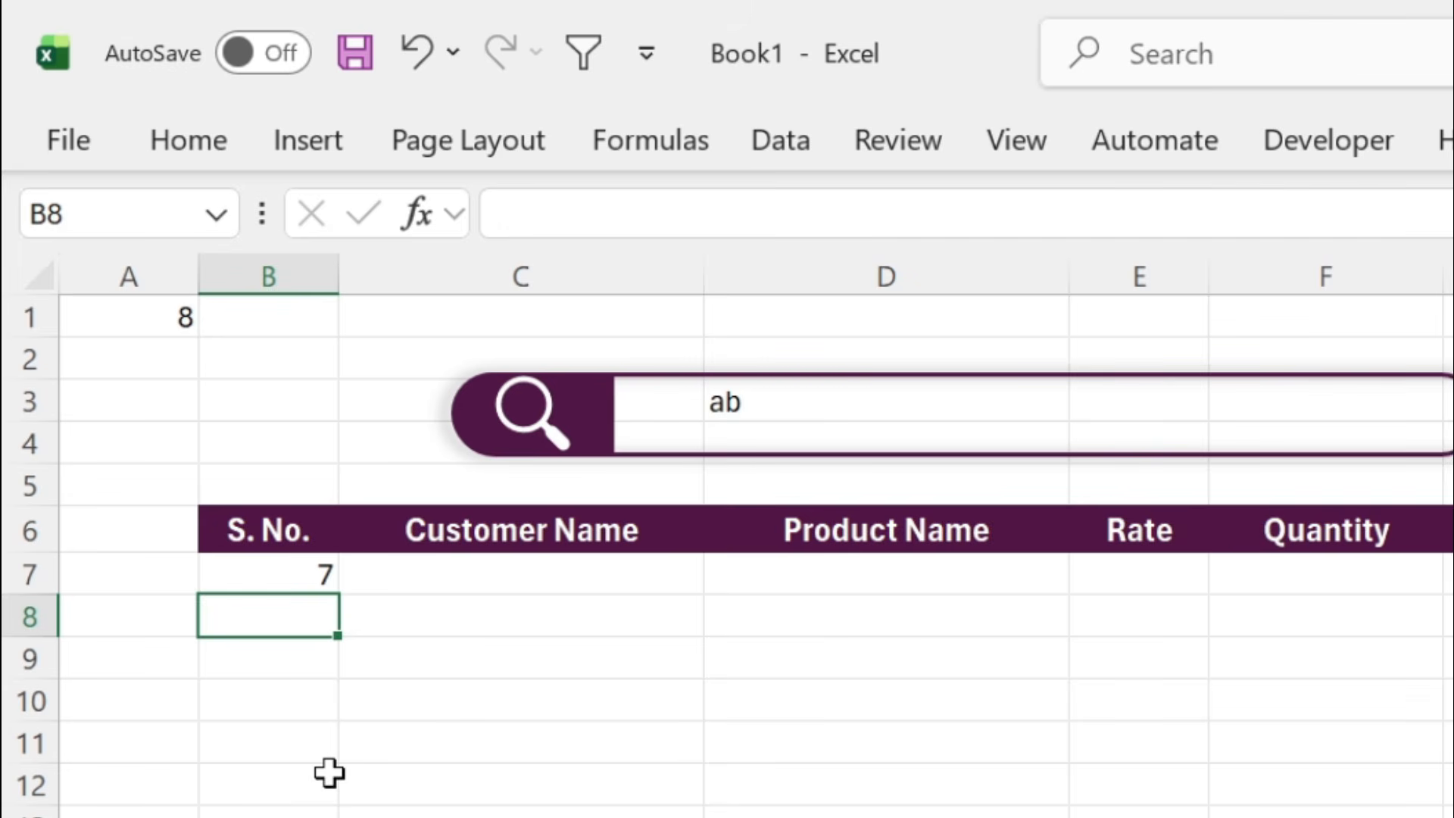
Extend the B7 formula to =ROW()-ROW($B$6) and fill it down the S. No. column.
click(307, 575)
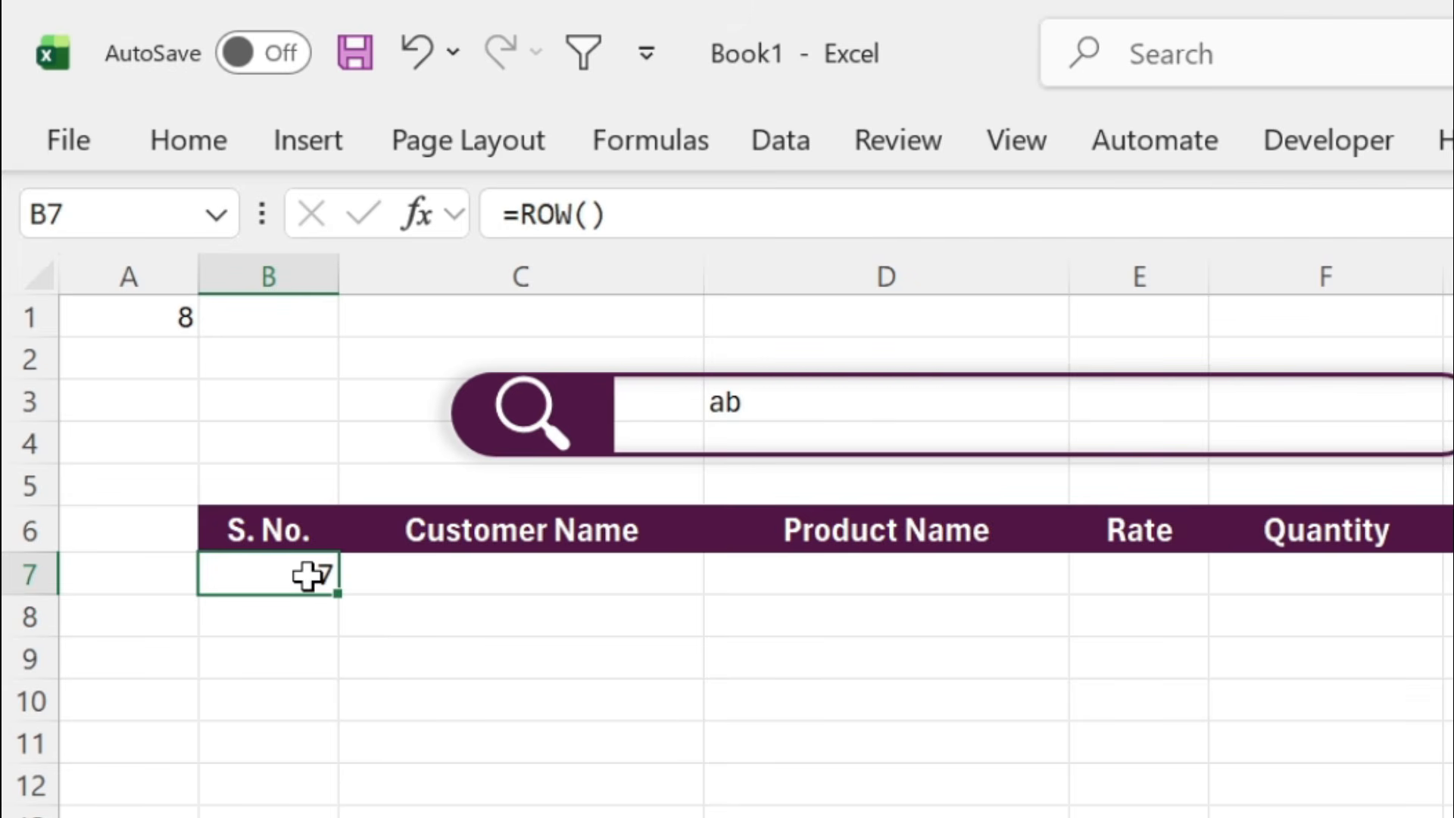
key(F2)
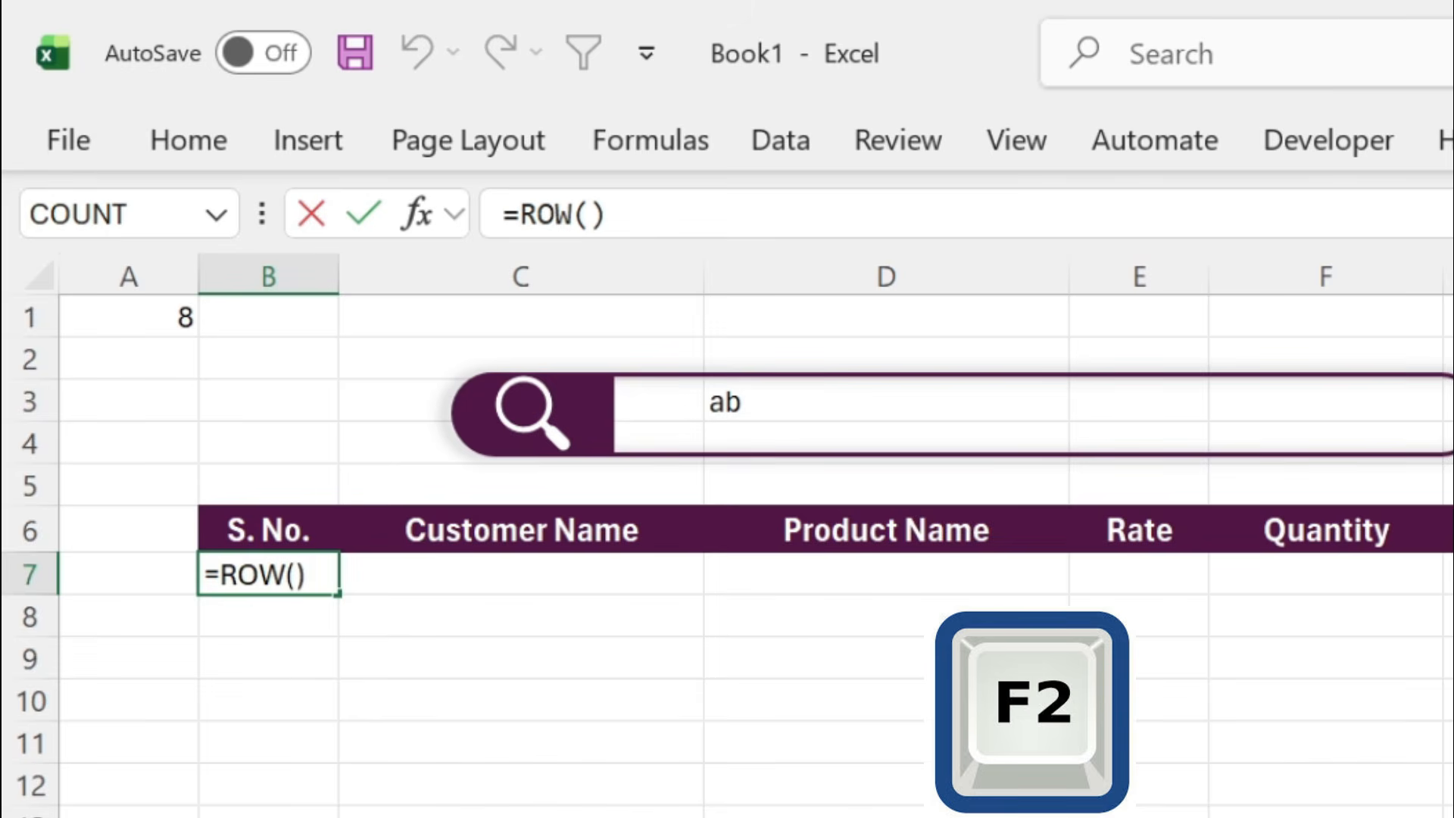
text(-)
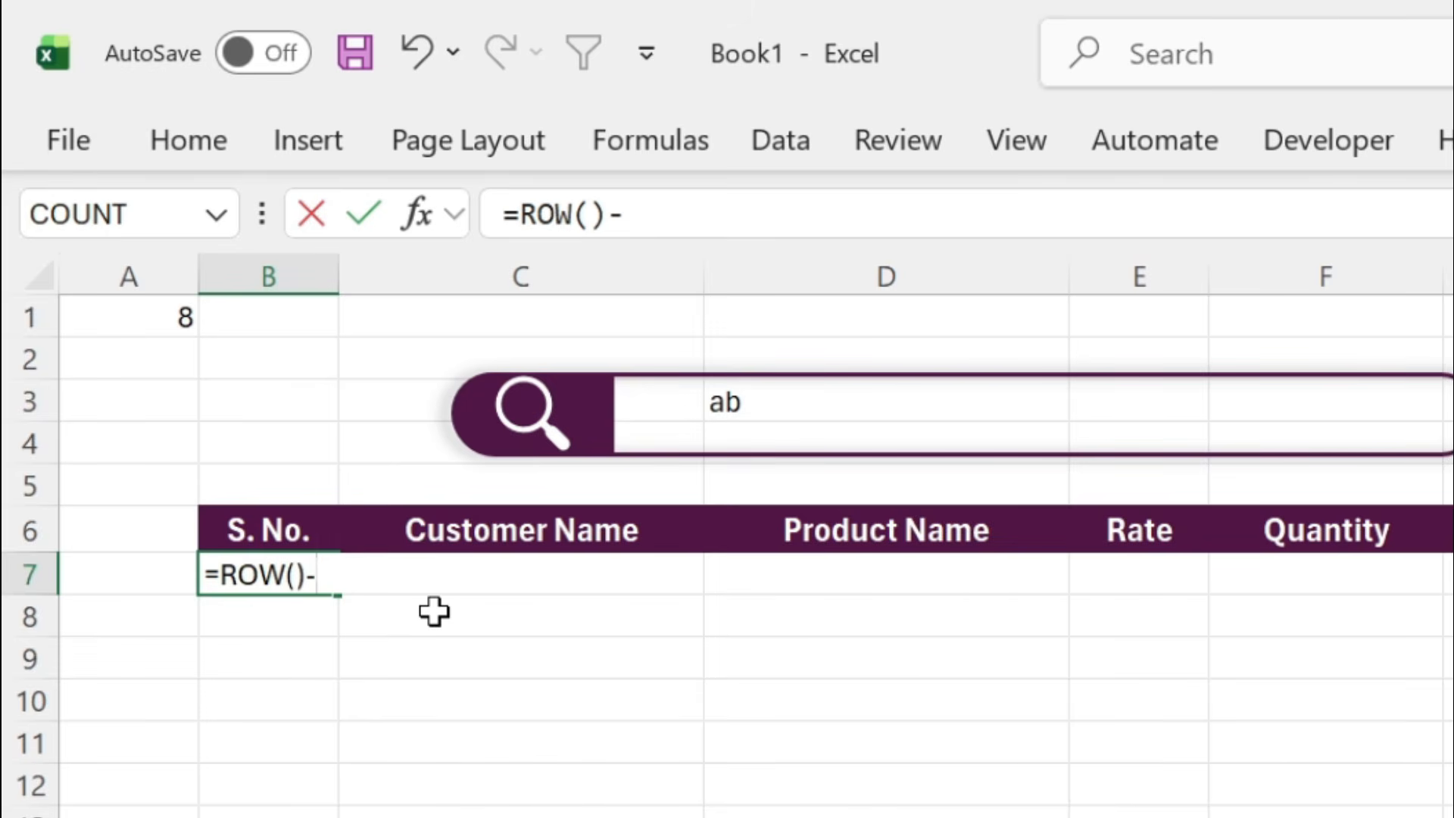
text(row)
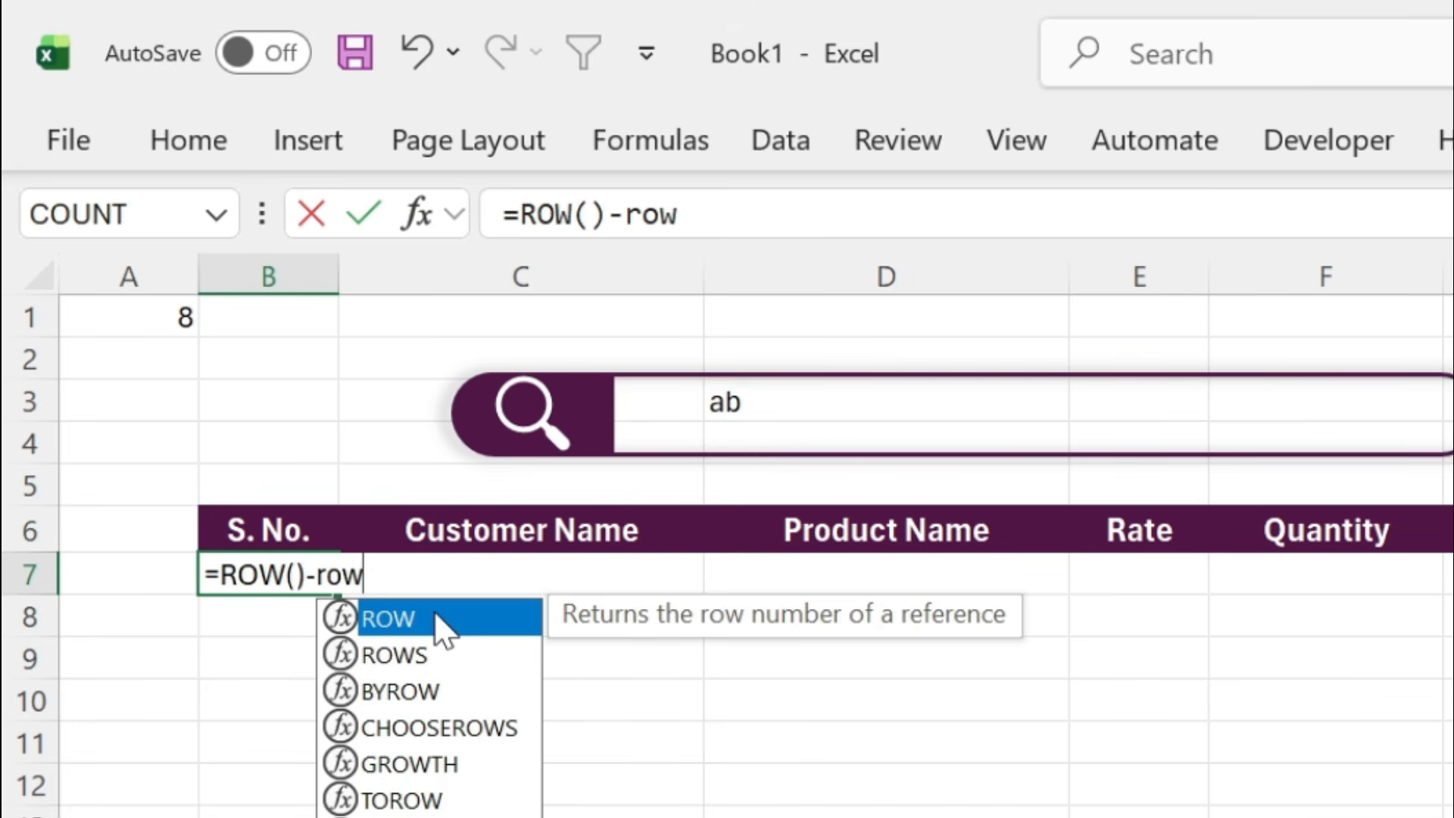
double_click(443, 619)
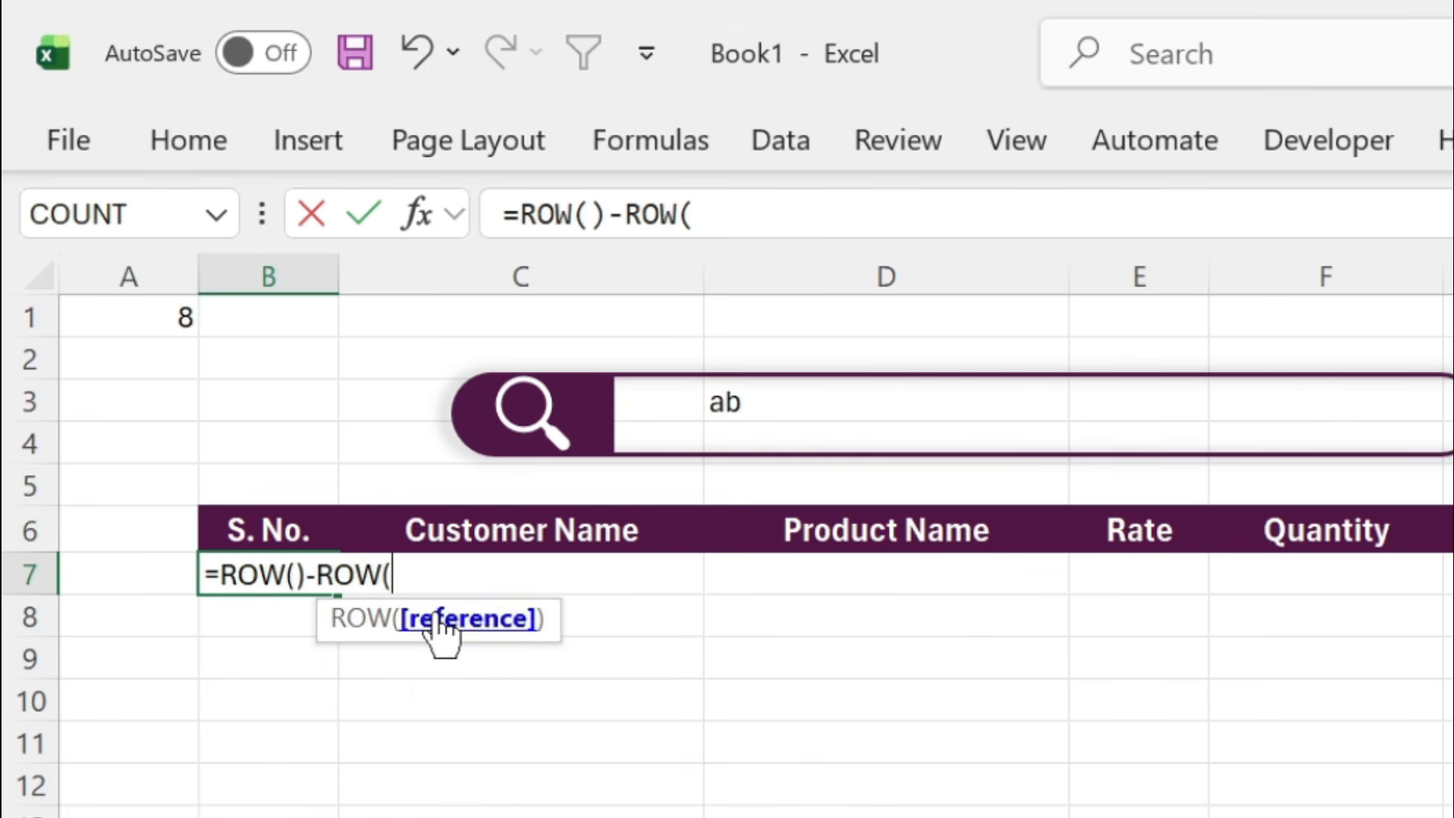
click(276, 526)
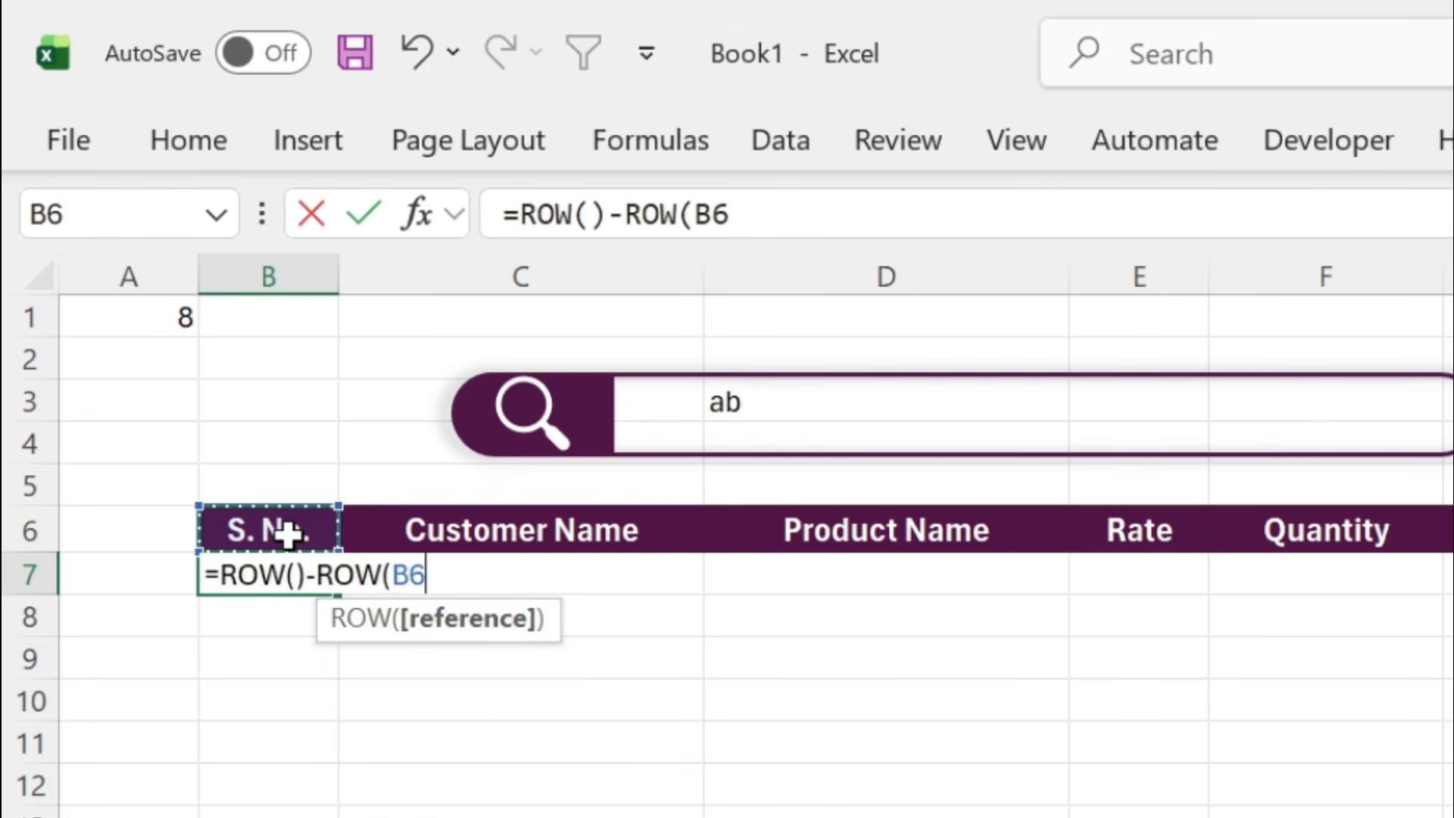
key(F4)
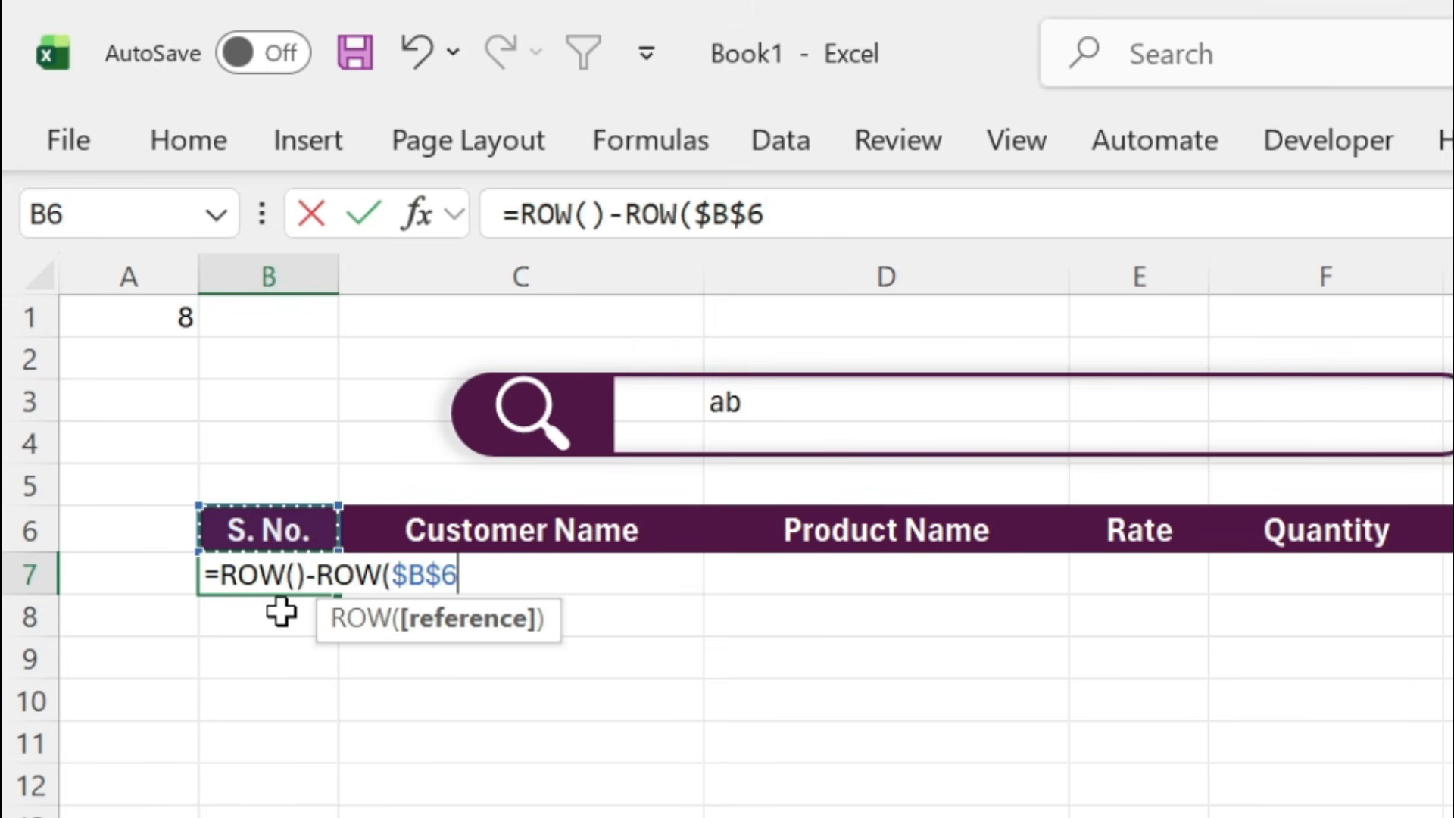
text())
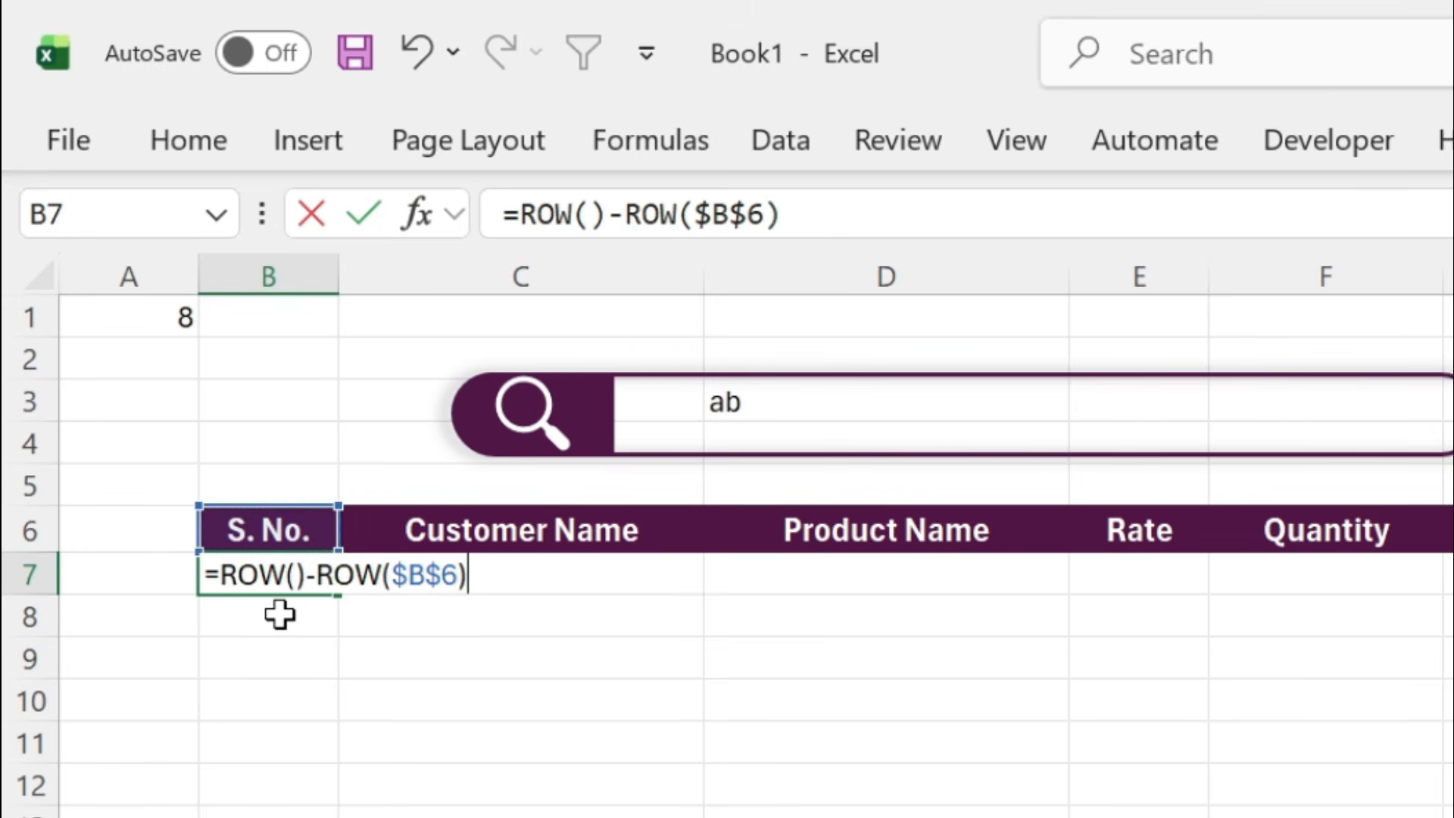
key(Return)
click(318, 571)
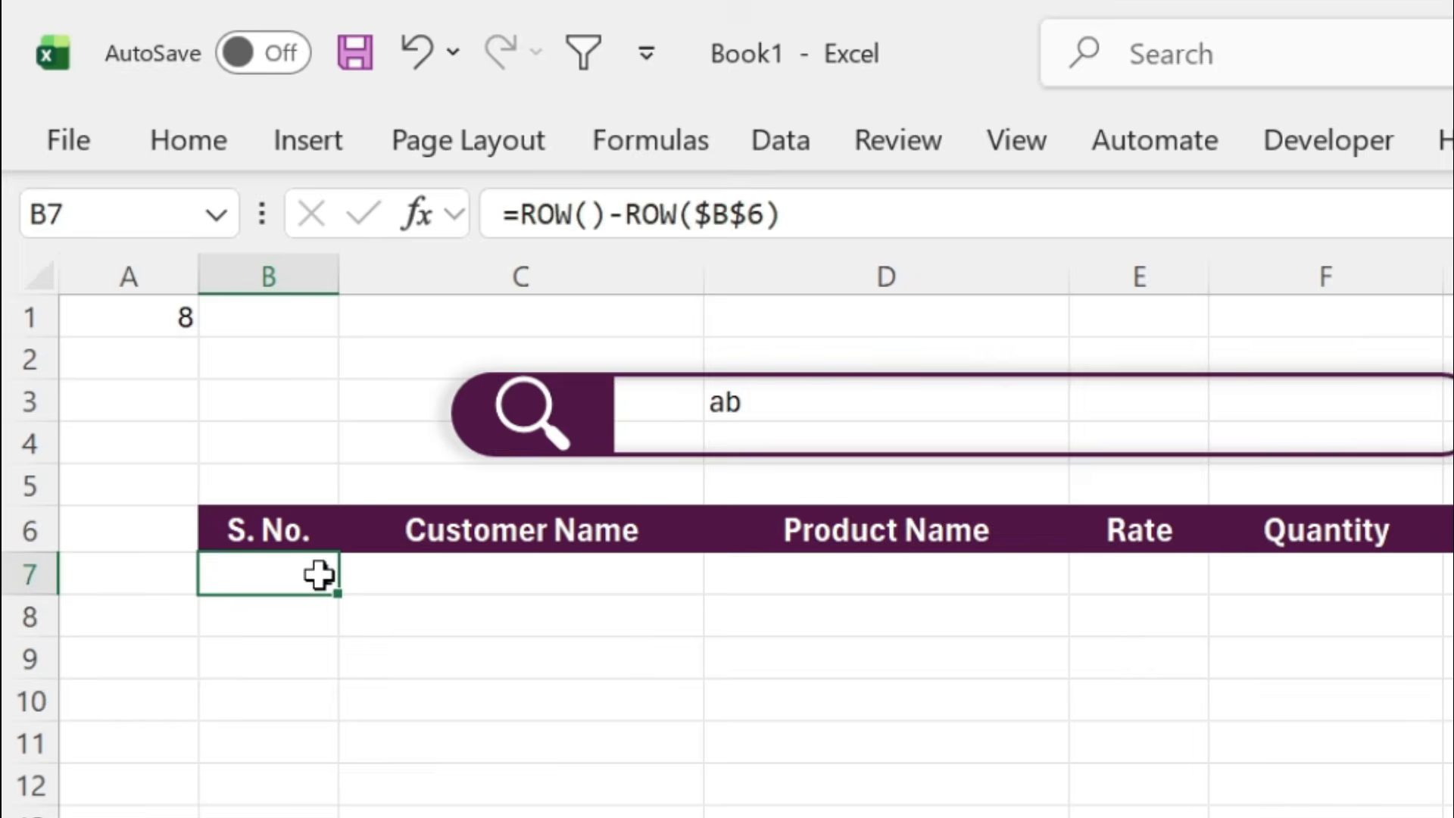
drag(186, 328, 194, 642)
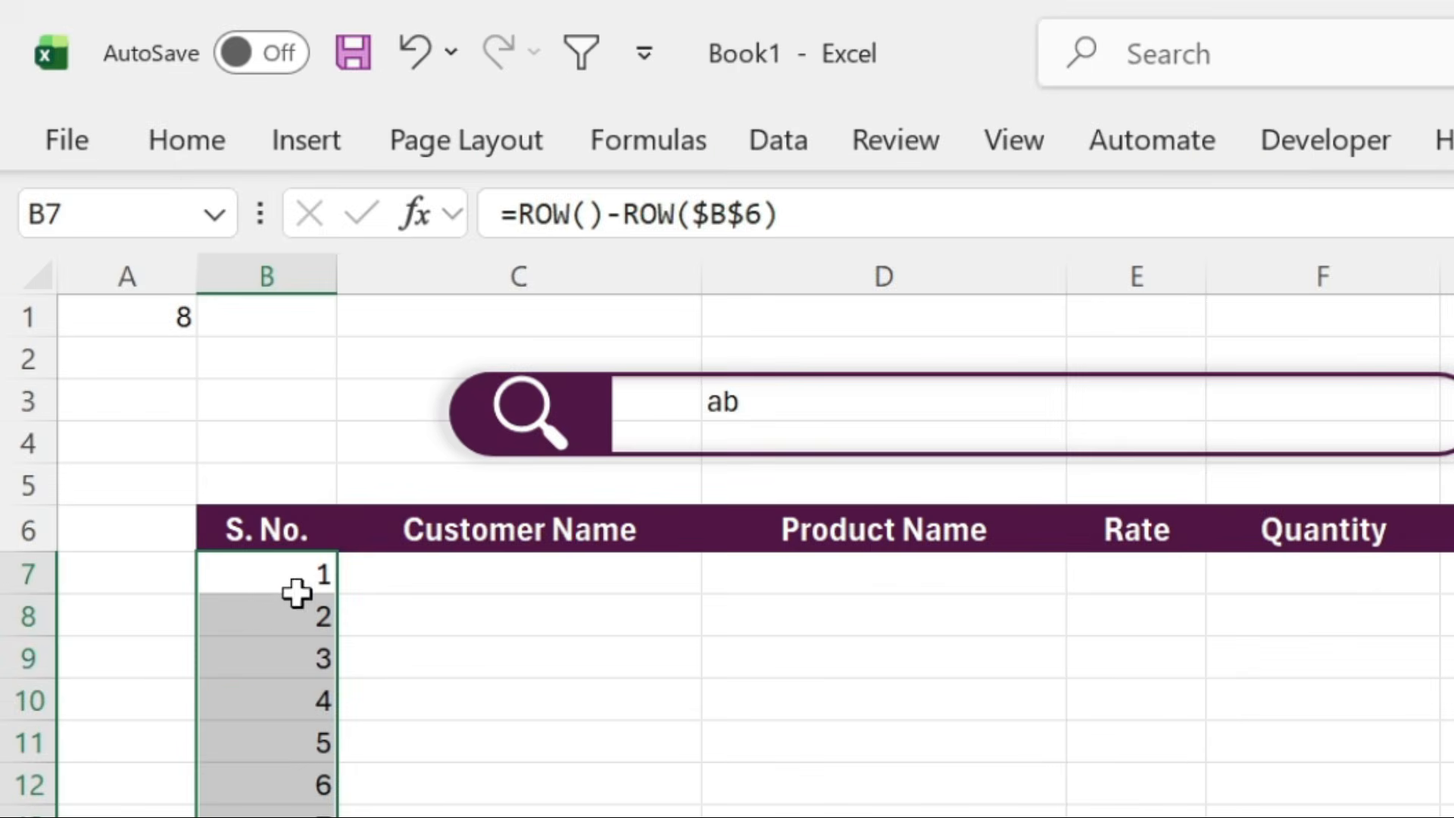
Wrap the B7 formula in an IF function with the logical test $A$1>=ROW()-ROW($B$6).
click(151, 322)
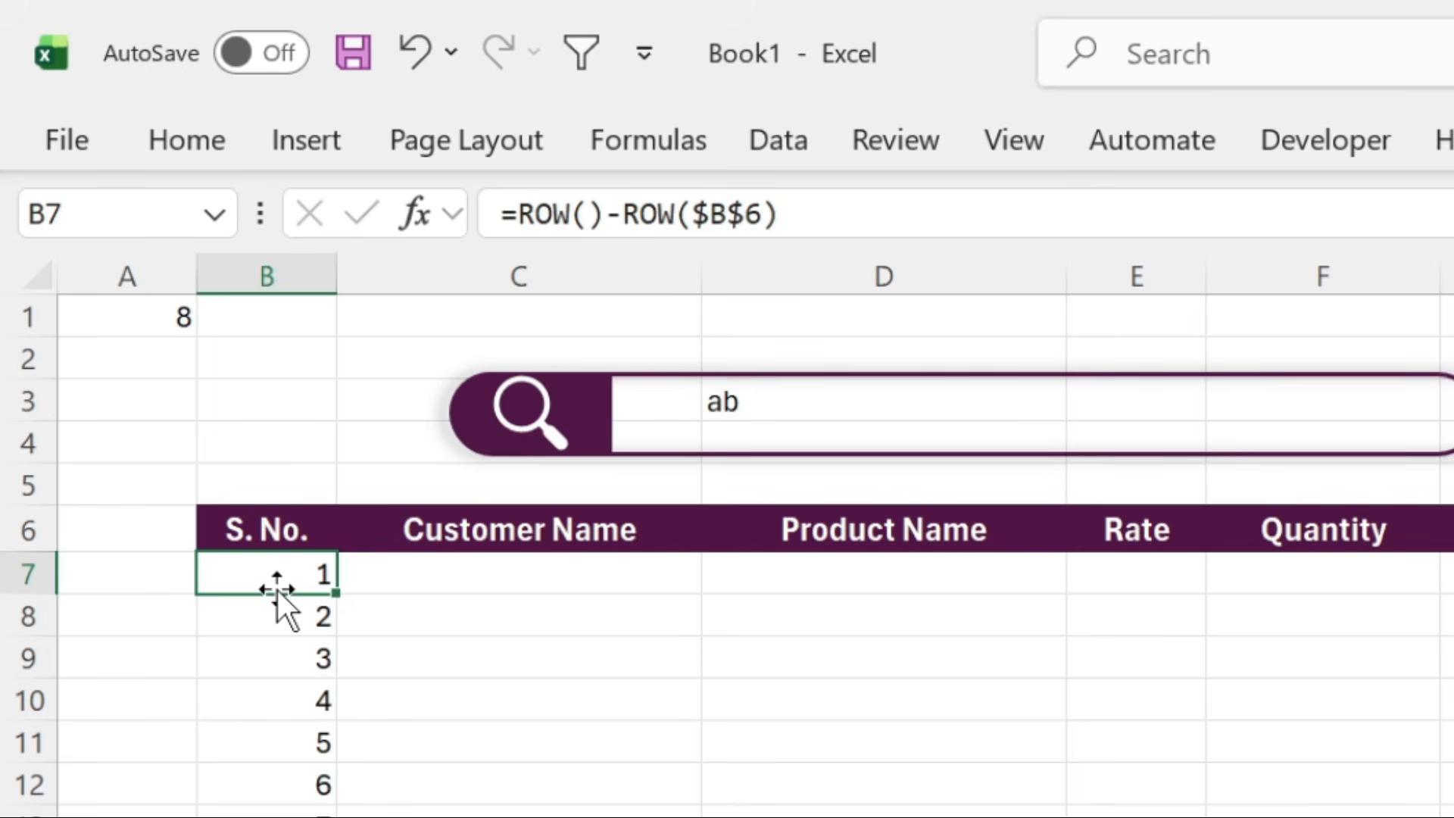
key(F2)
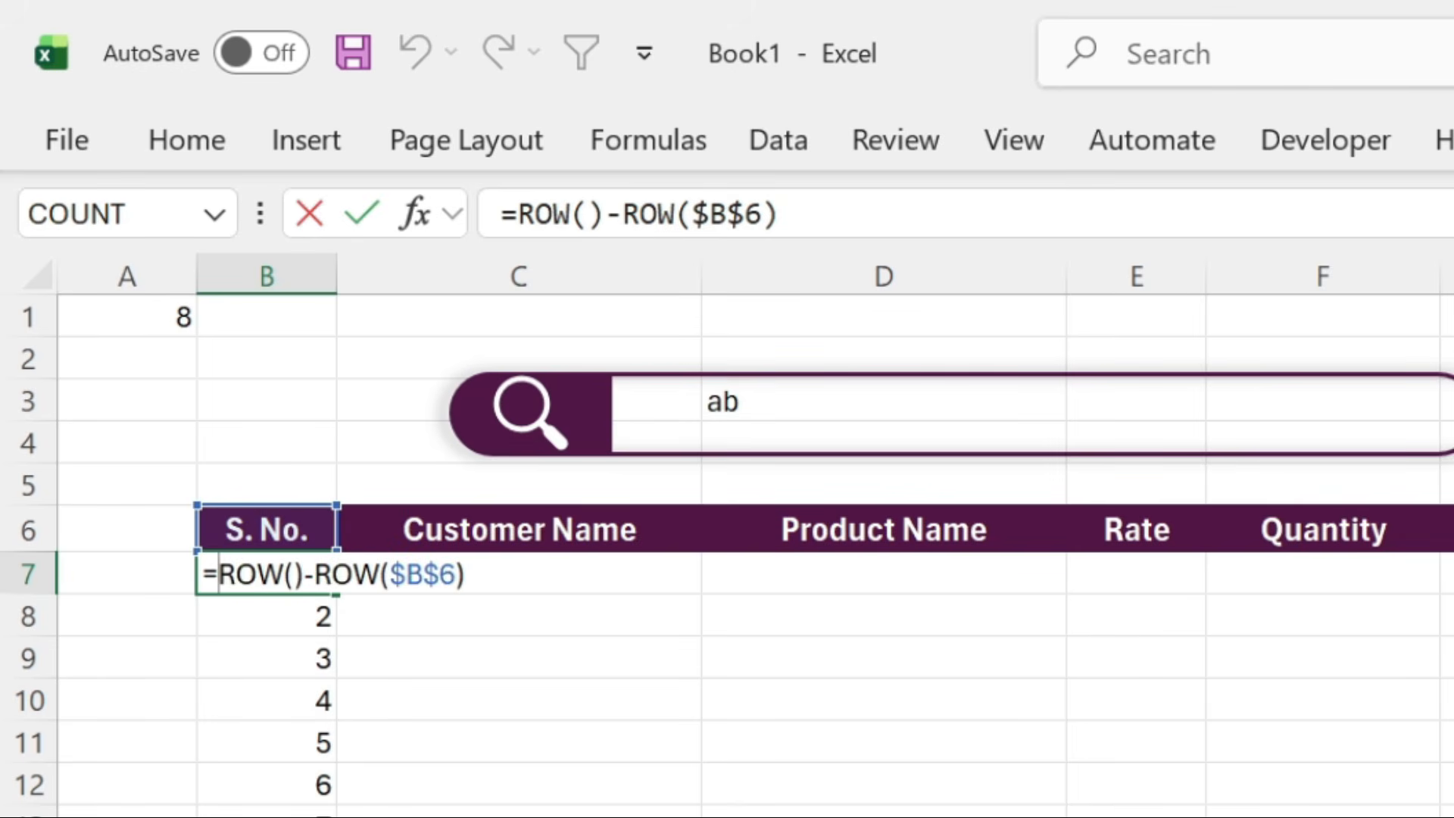
text(if)
key(Tab)
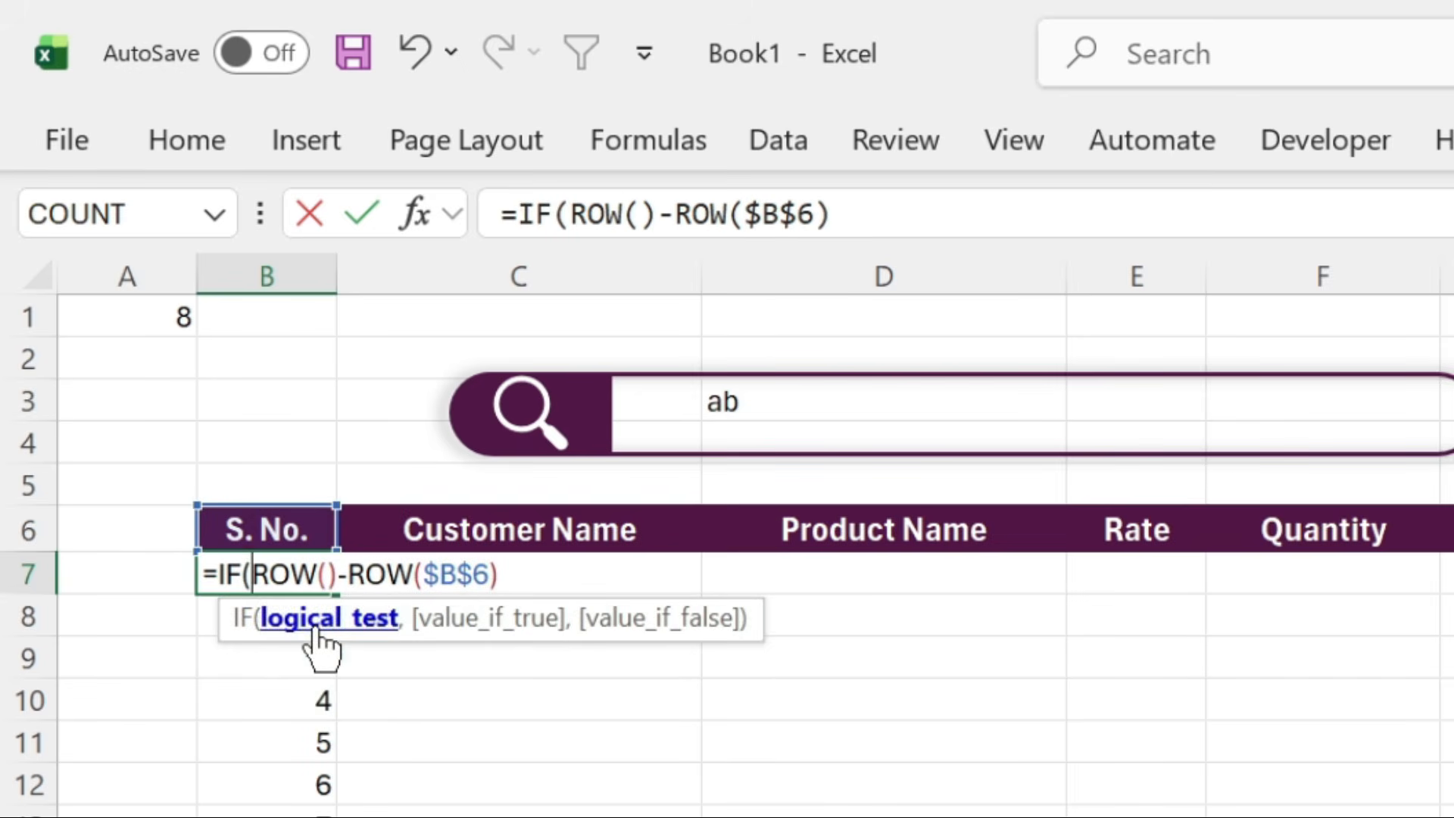
click(165, 317)
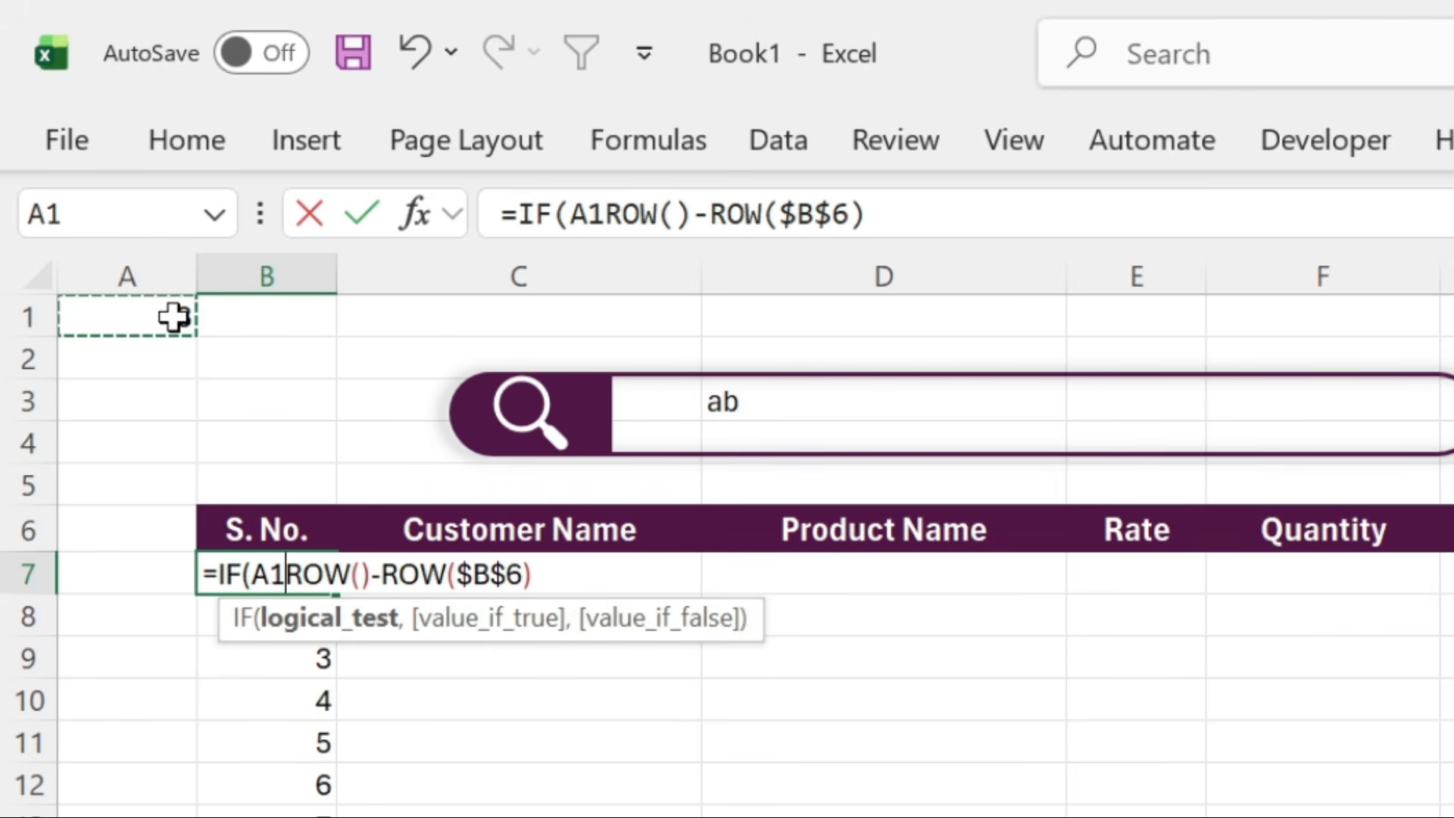
key(F4)
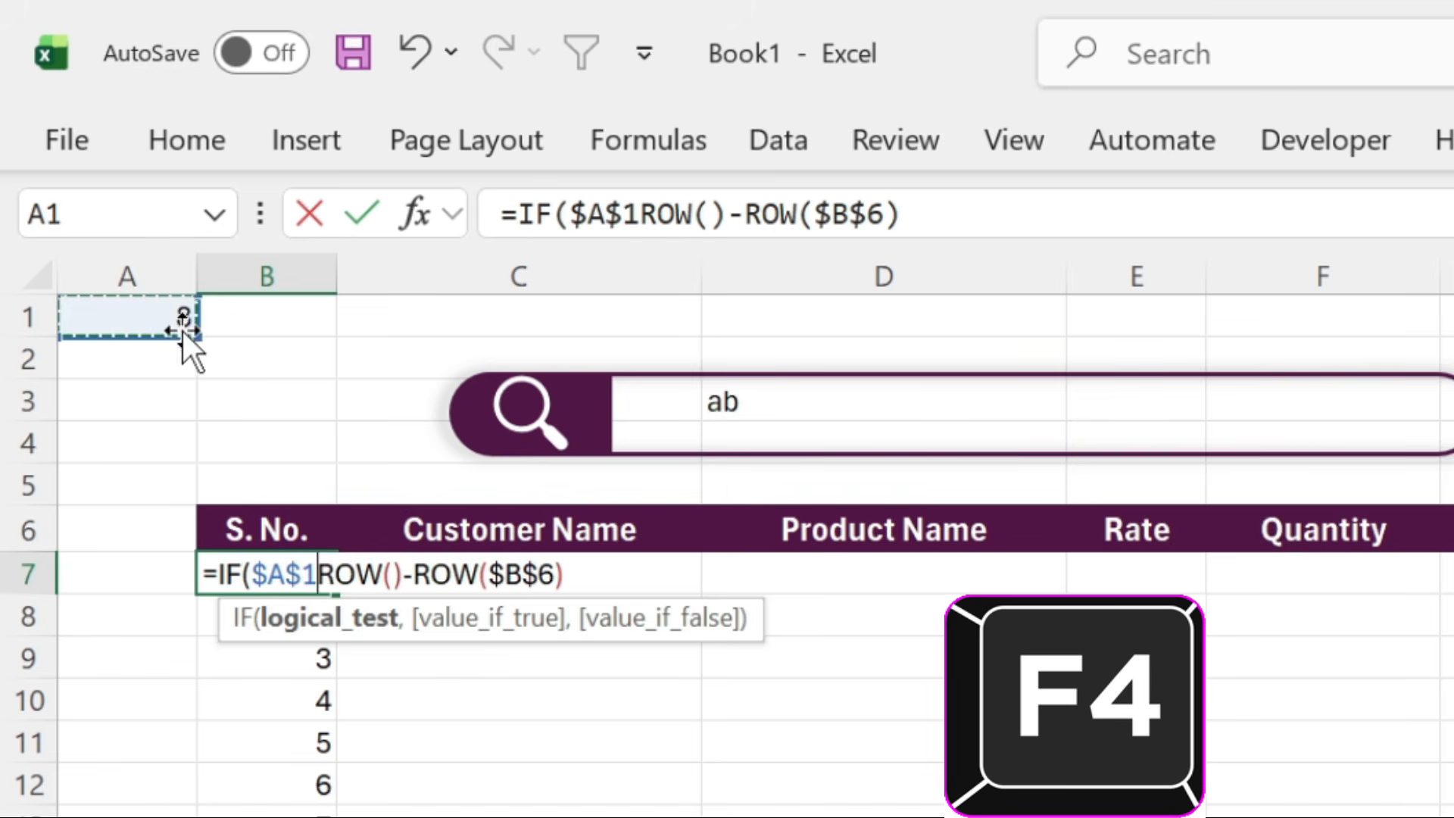
text(>)
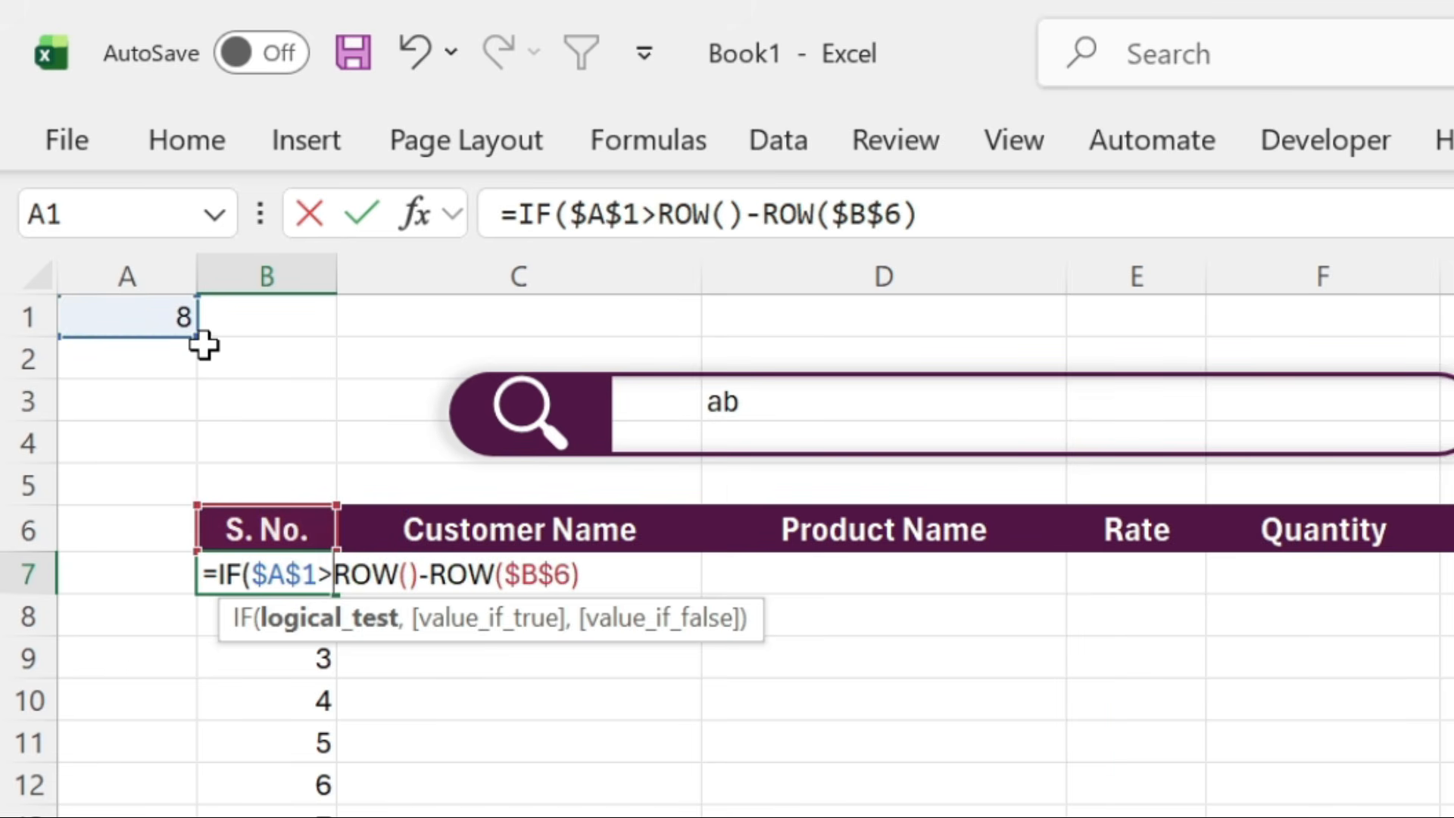
text(=)
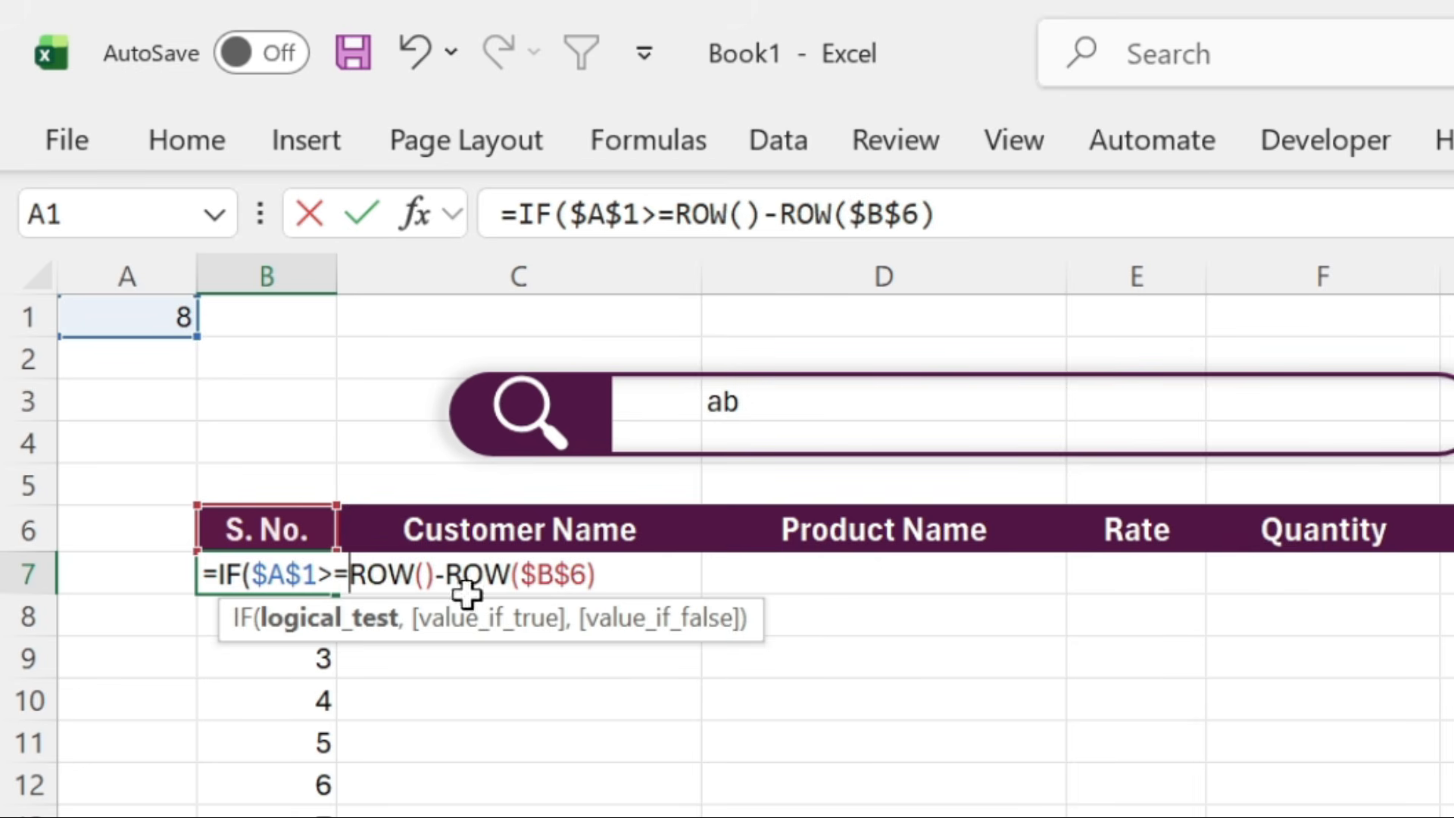
Complete the B7 IF formula with ROW()-ROW($B$6) as the value if true and "" as the value if false.
drag(349, 574, 596, 574)
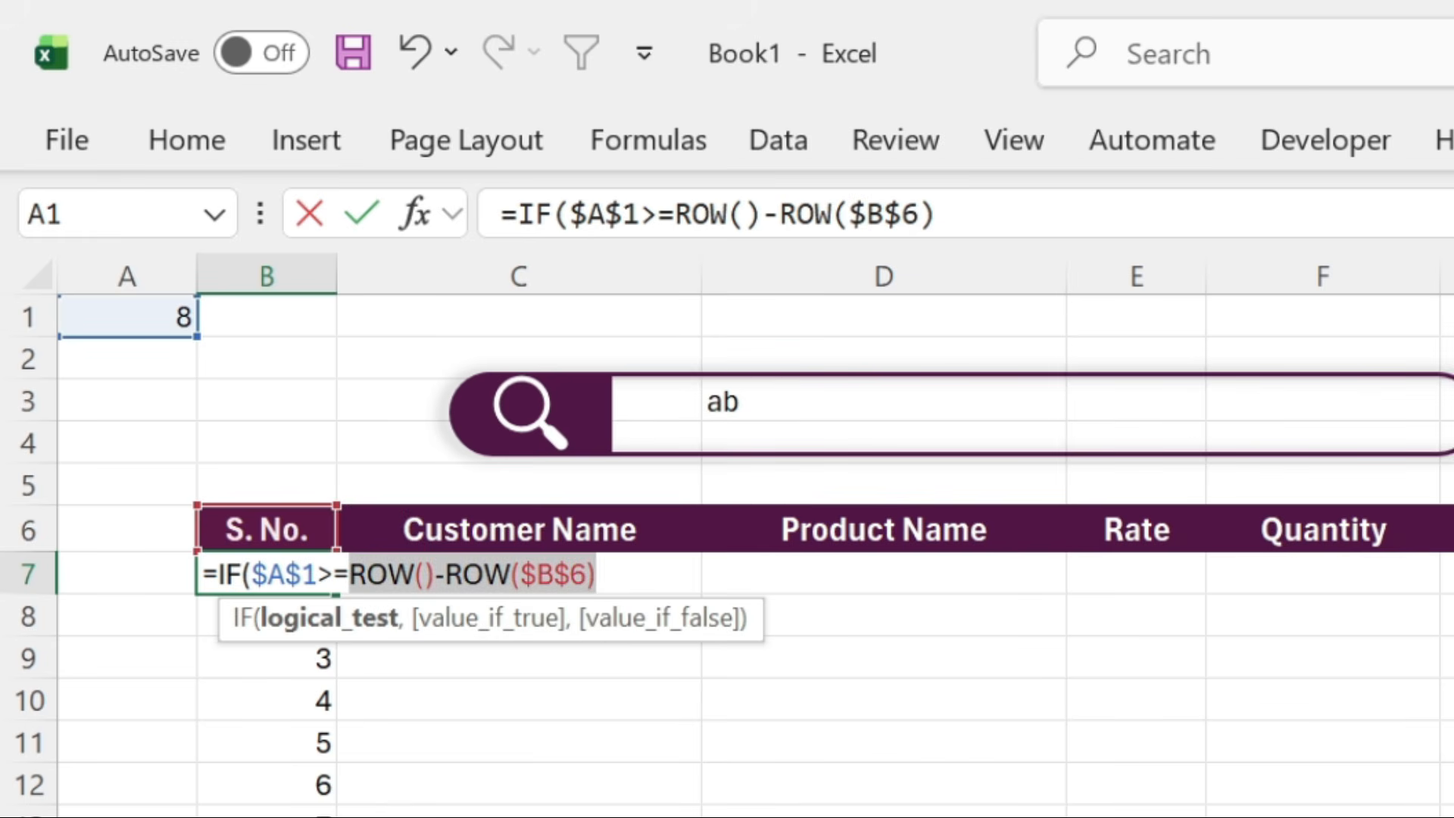
key(ctrl+c)
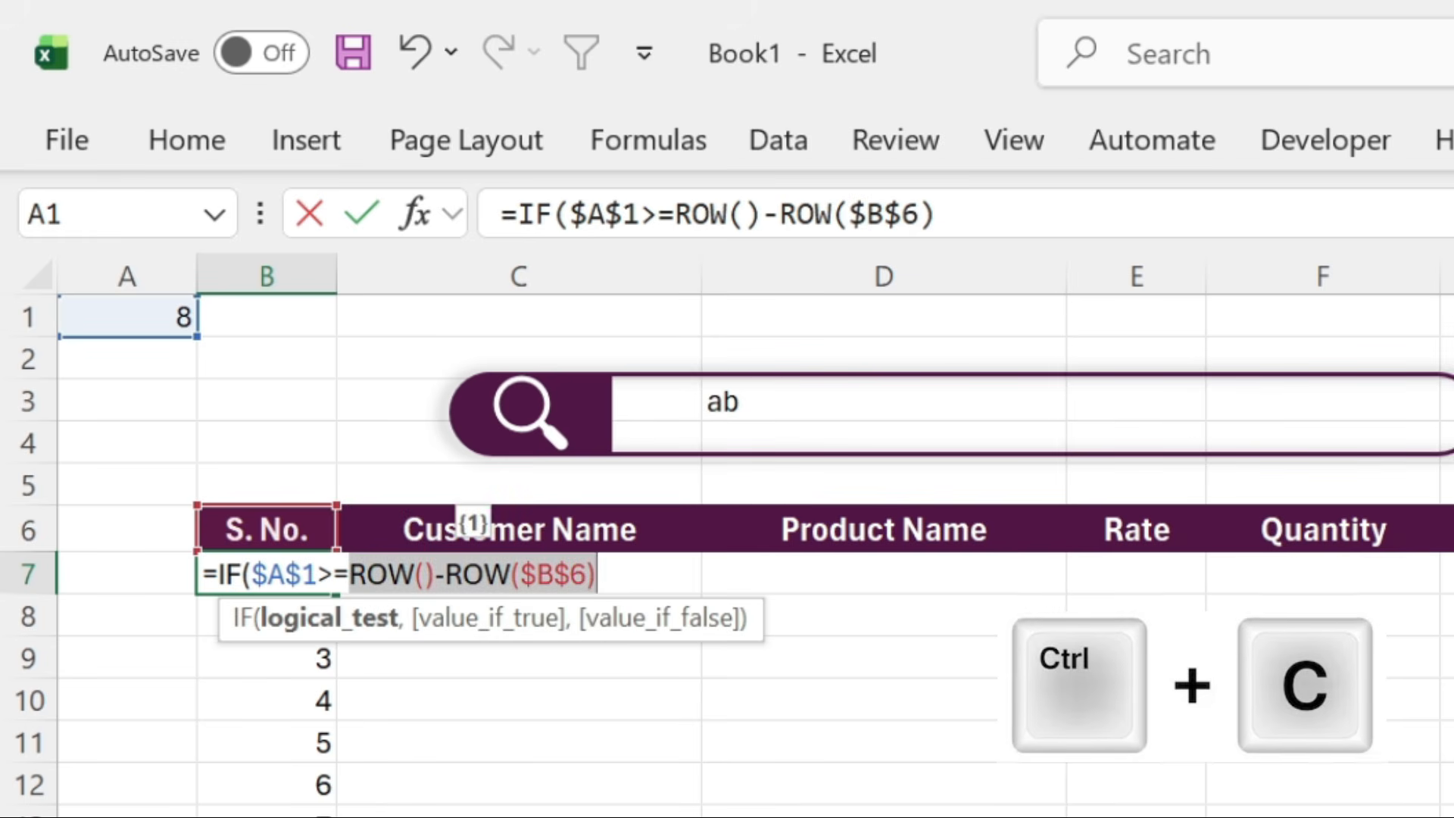
key(End)
text(,)
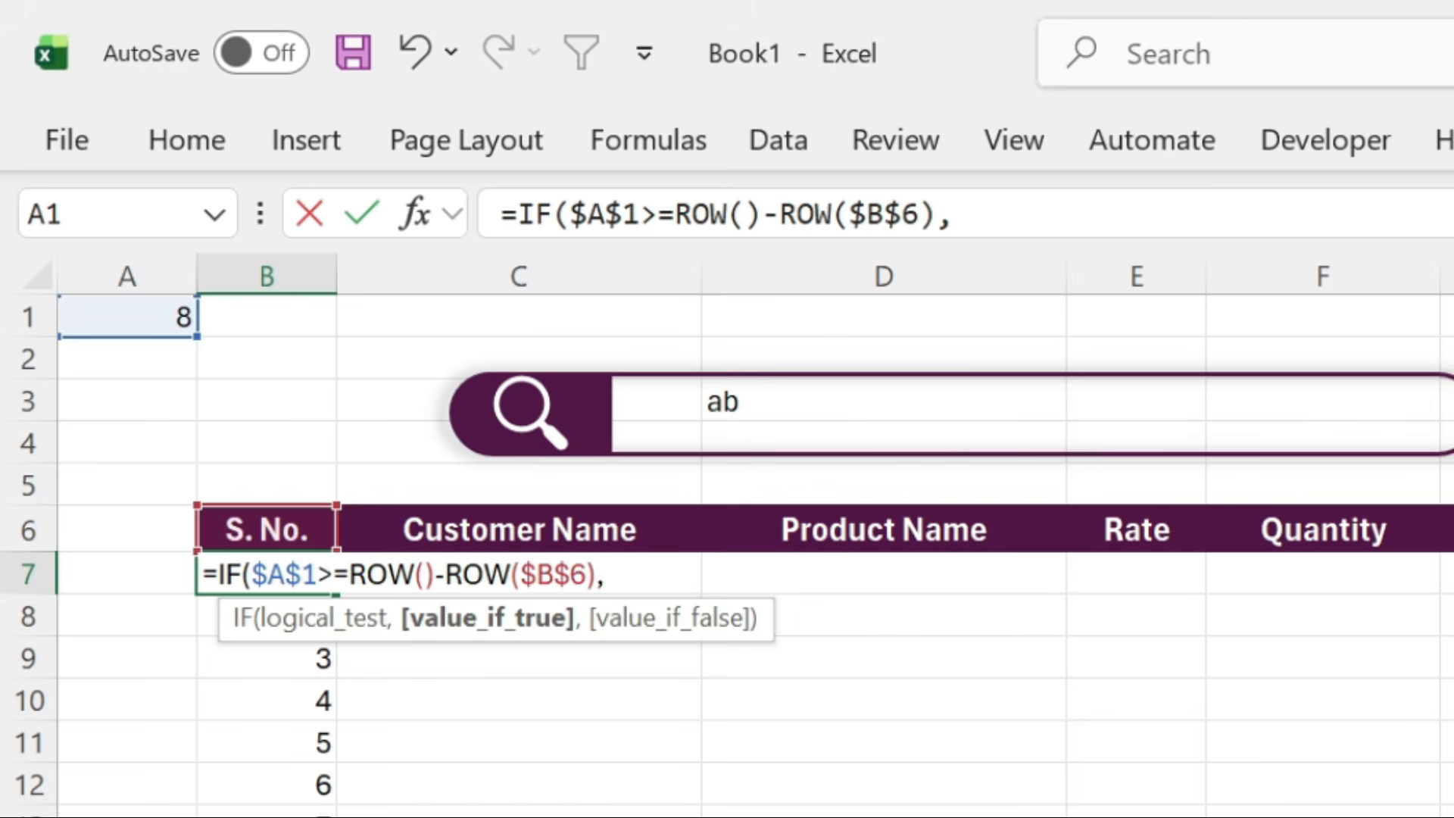
key(ctrl+v)
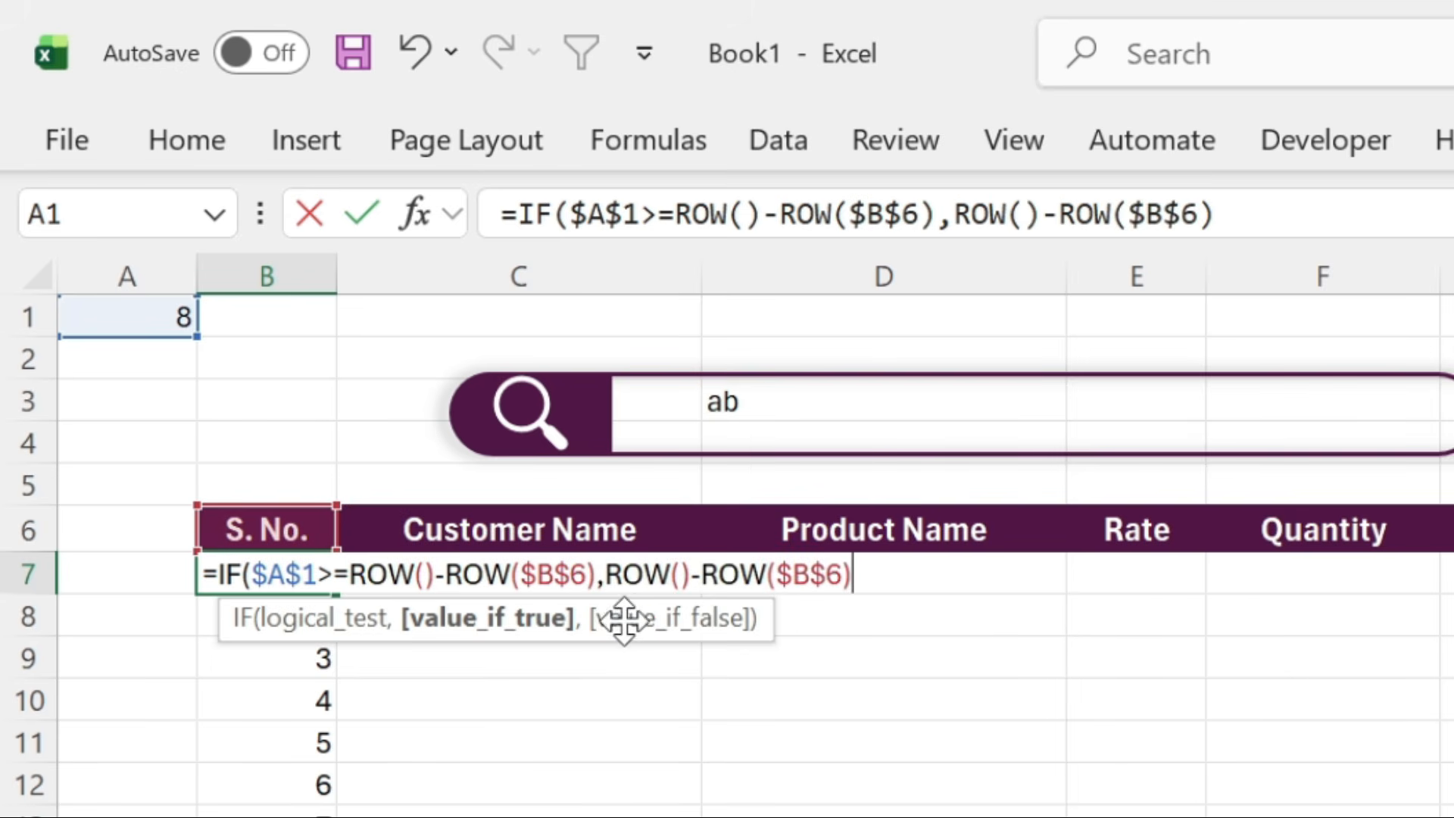
text(,"")
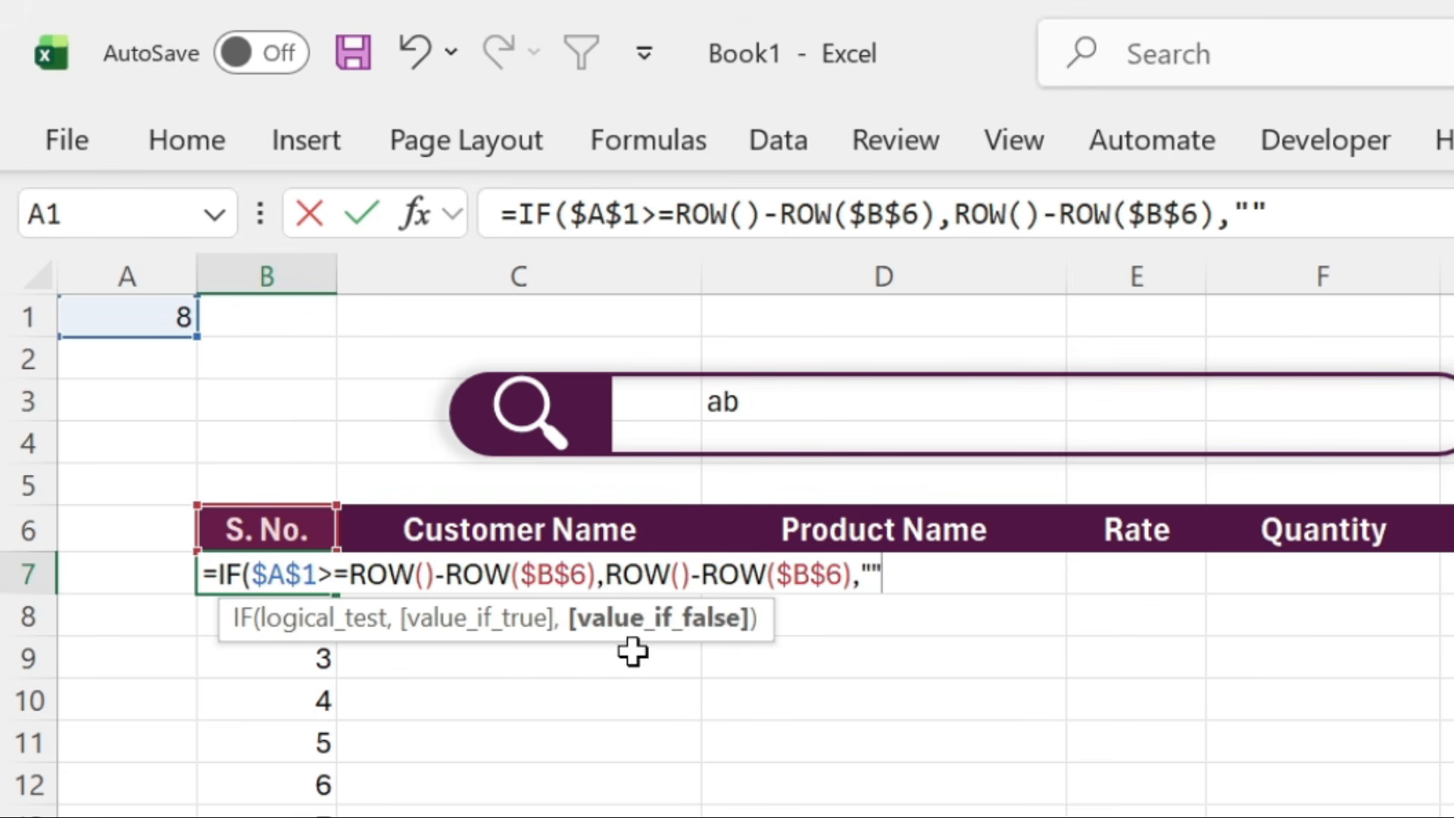
text())
key(Return)
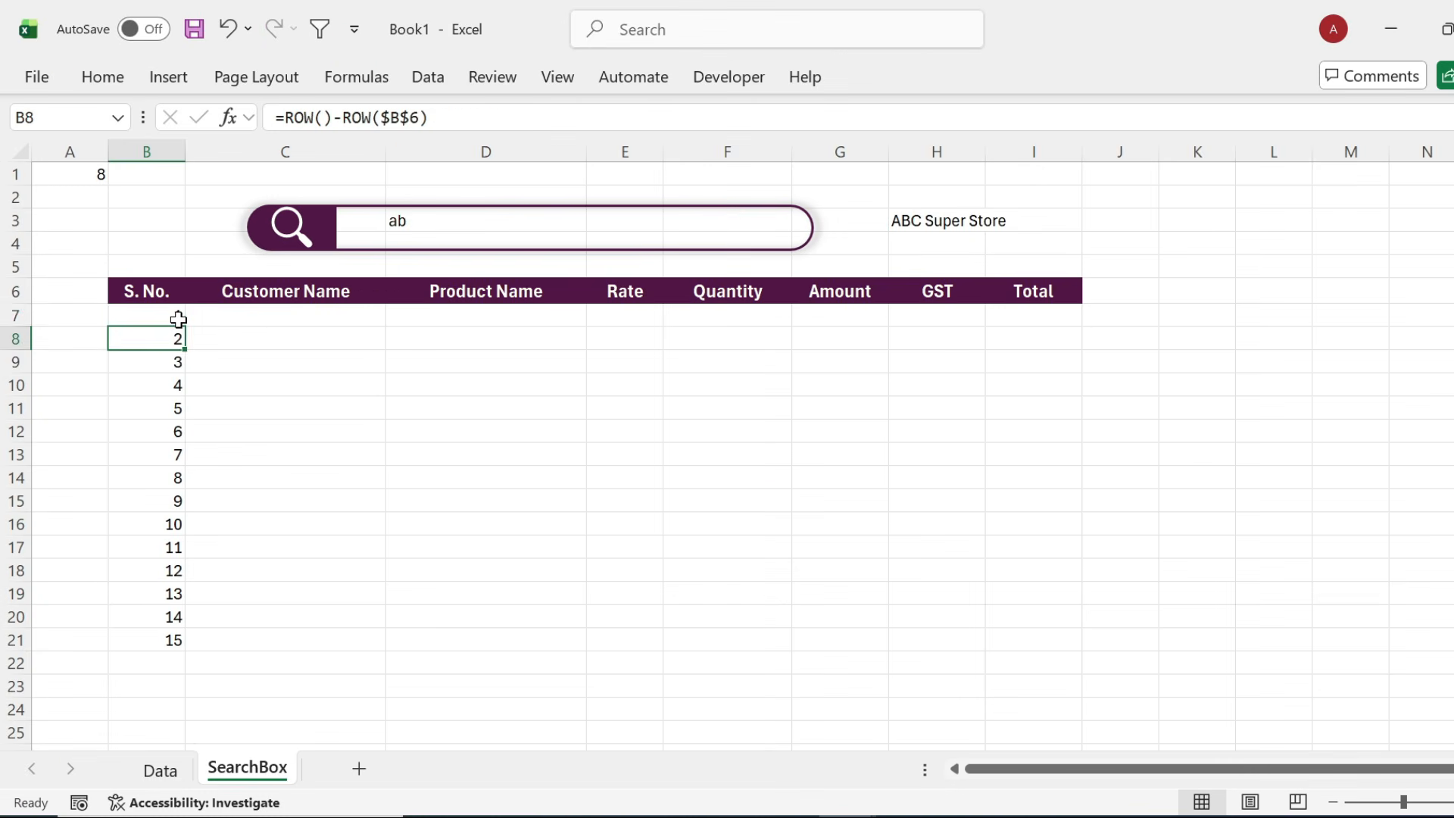
Fill the B7 serial number formula down the S. No. column to row 113.
click(325, 574)
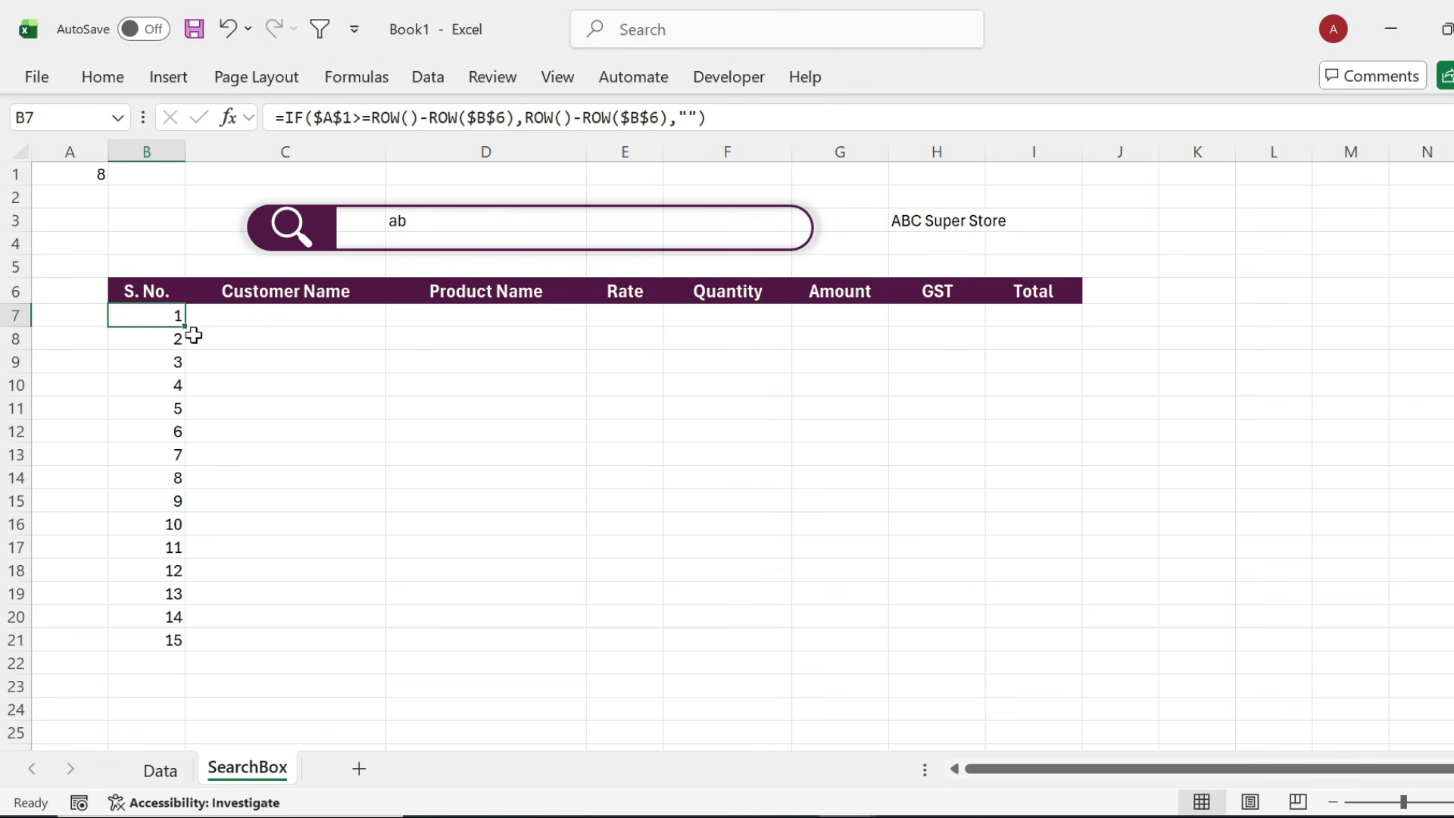
drag(188, 327, 224, 721)
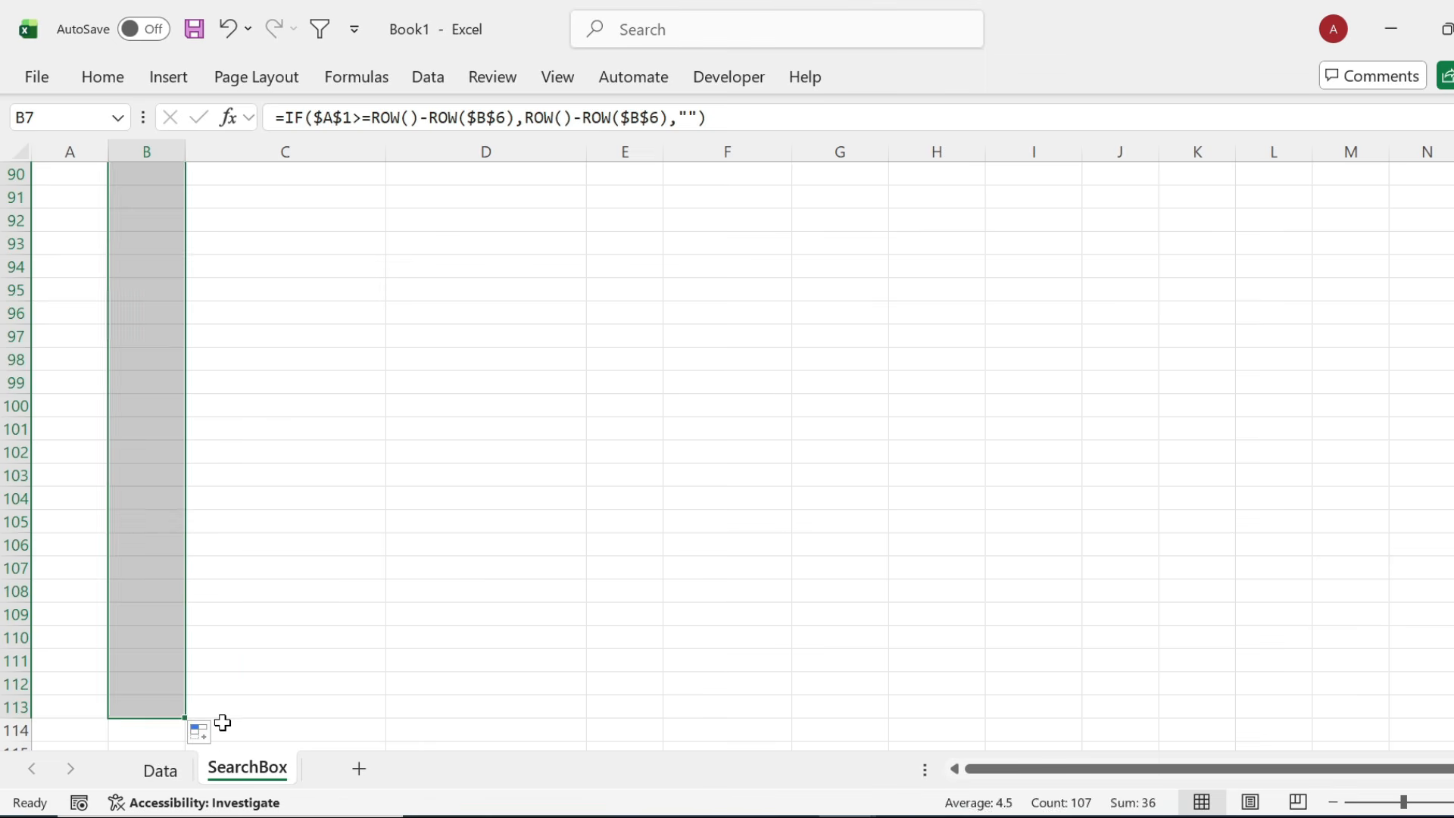
click(169, 550)
key(ctrl+Up)
key(ctrl+Up)
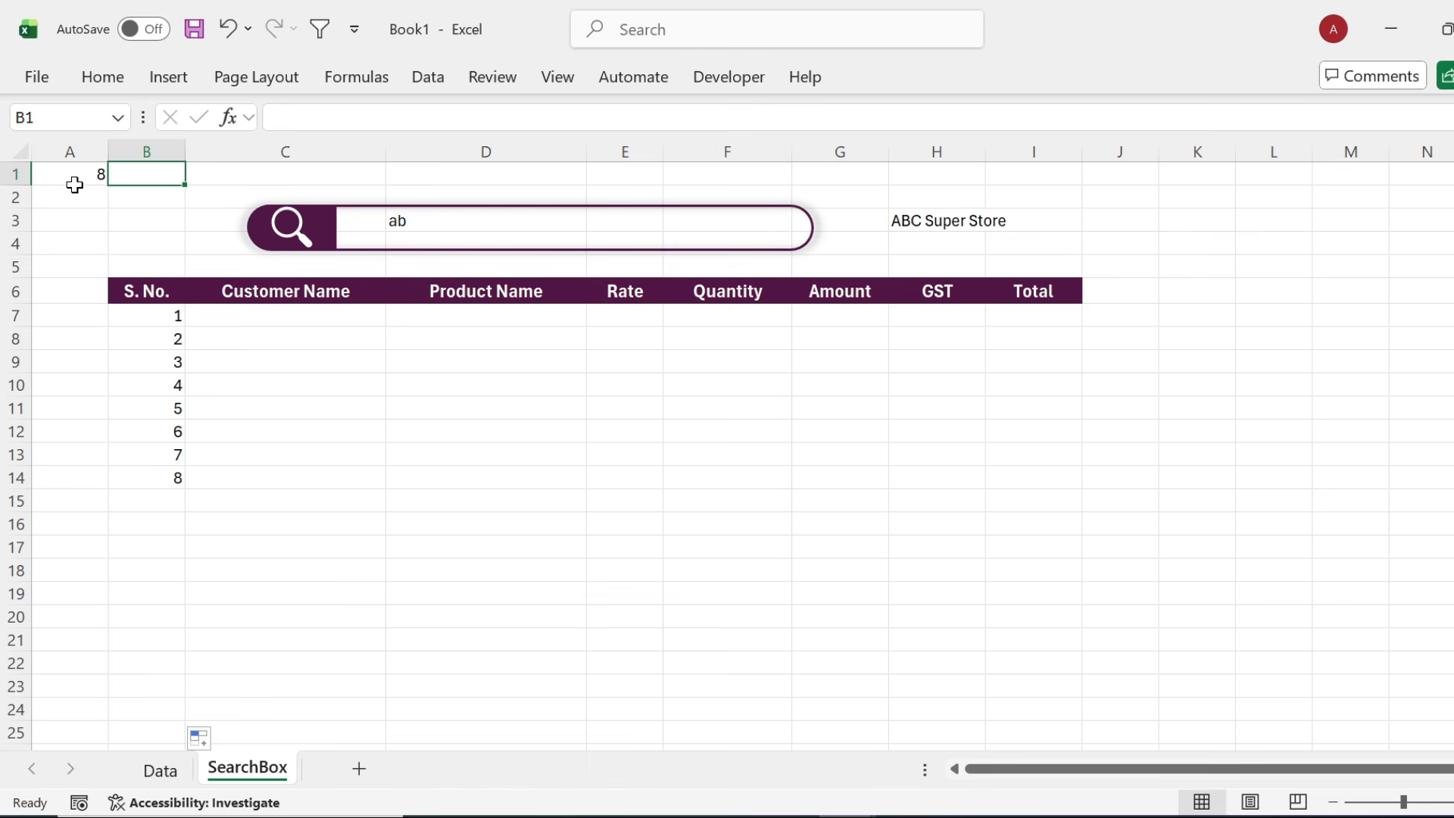
Replace the search term in D3 with g to test the serial numbering.
click(444, 221)
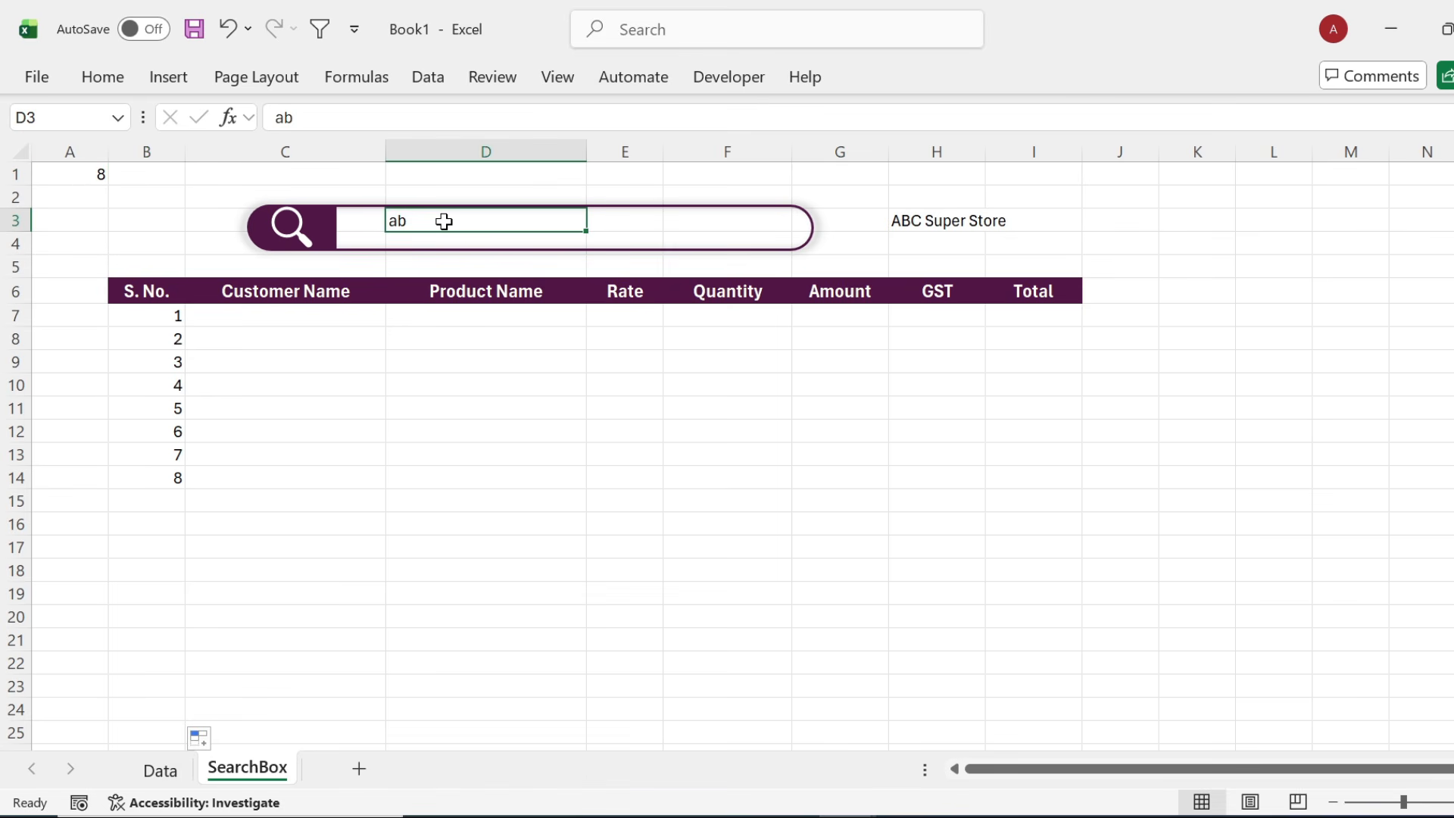
text(g)
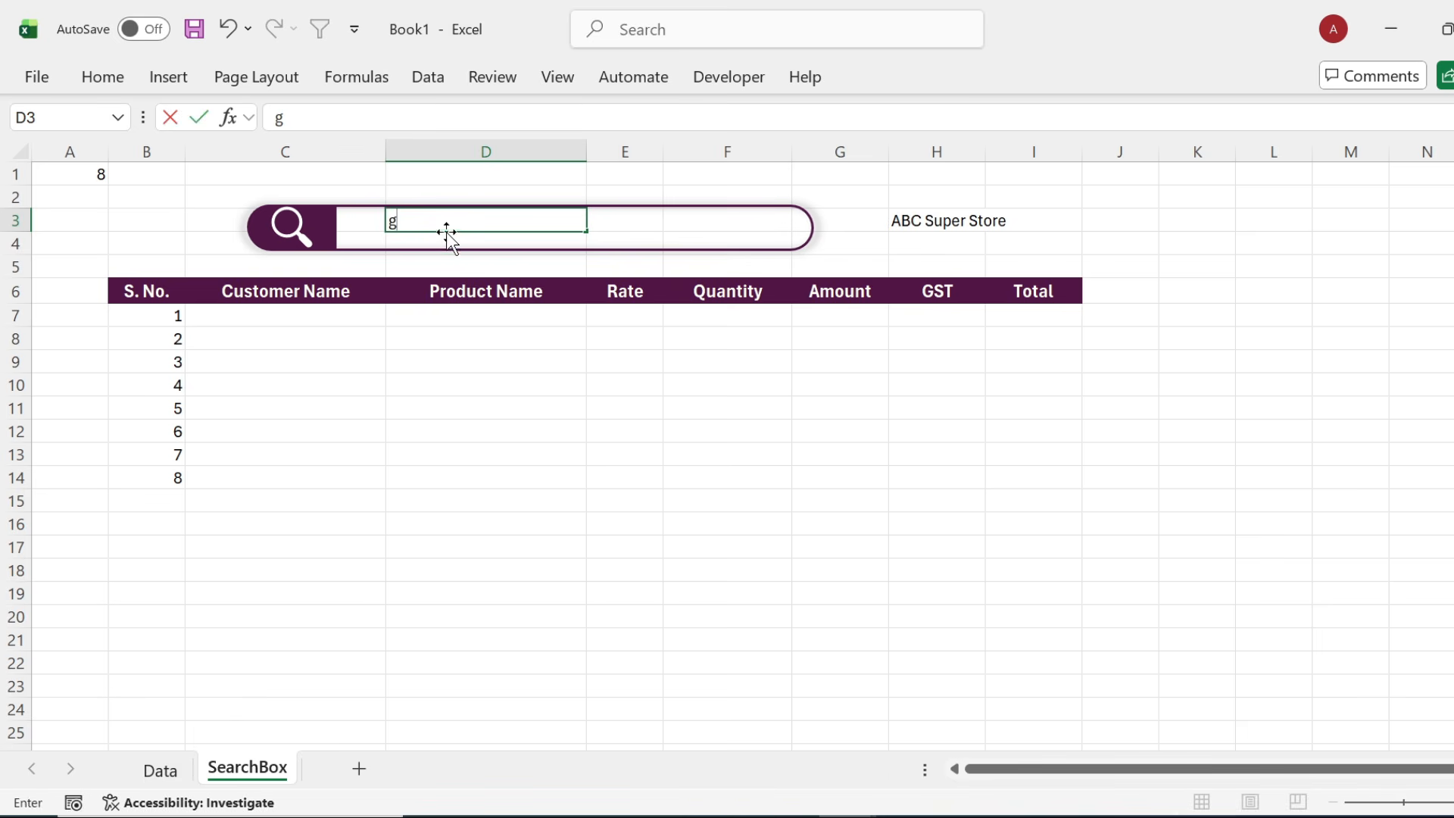
key(Return)
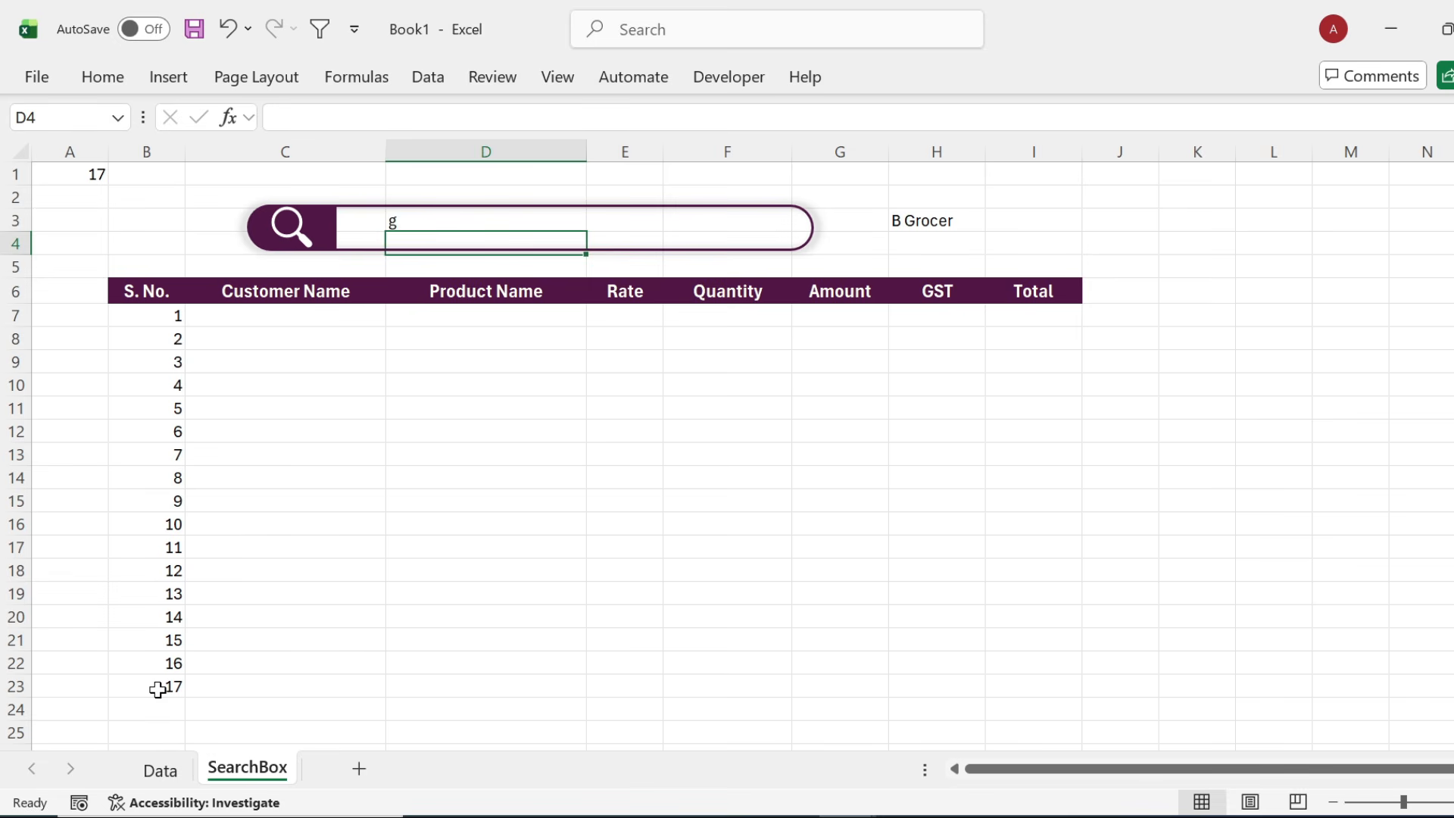
Center the contents of column B horizontally.
click(156, 146)
click(91, 77)
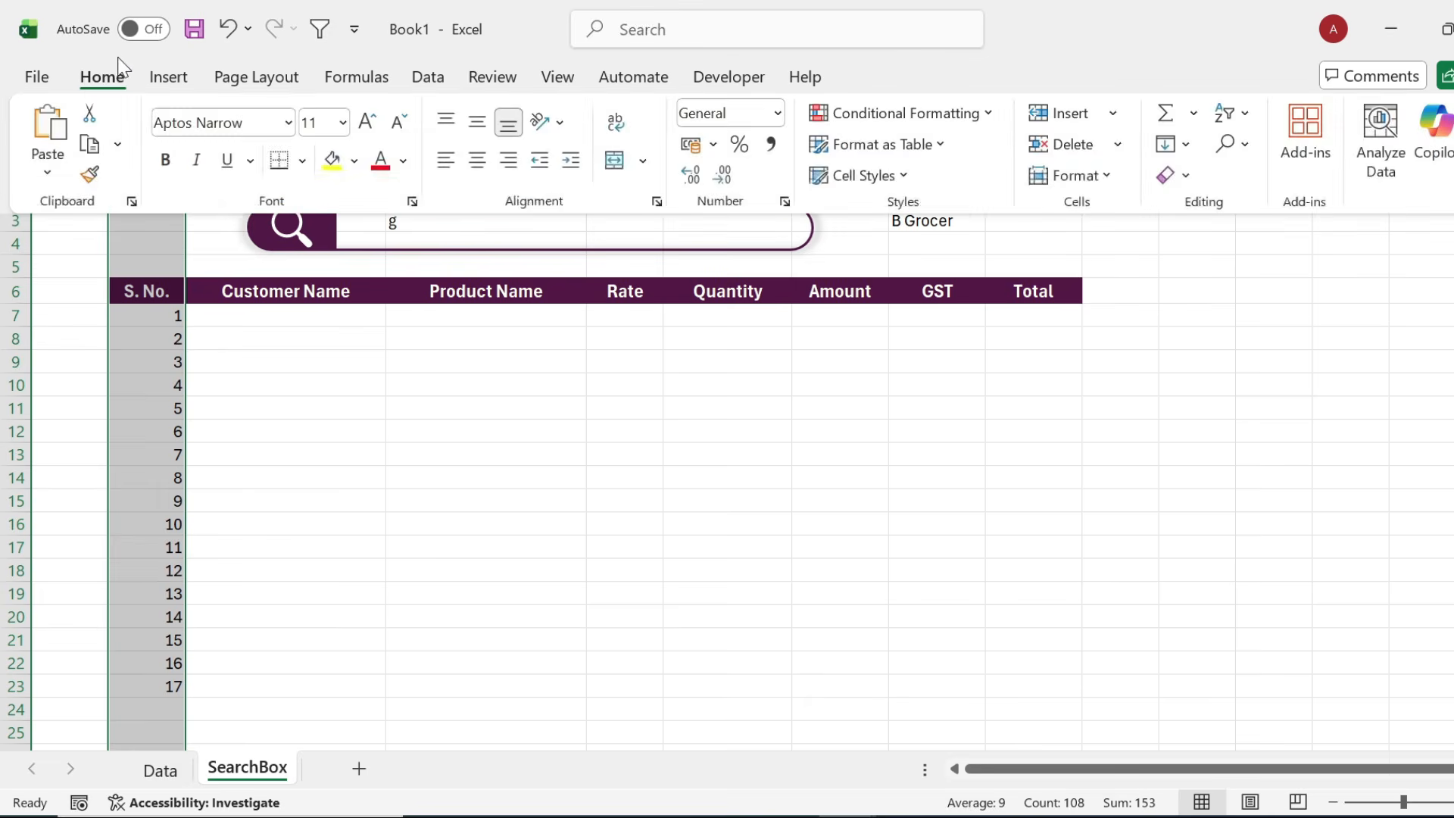
click(478, 160)
click(264, 464)
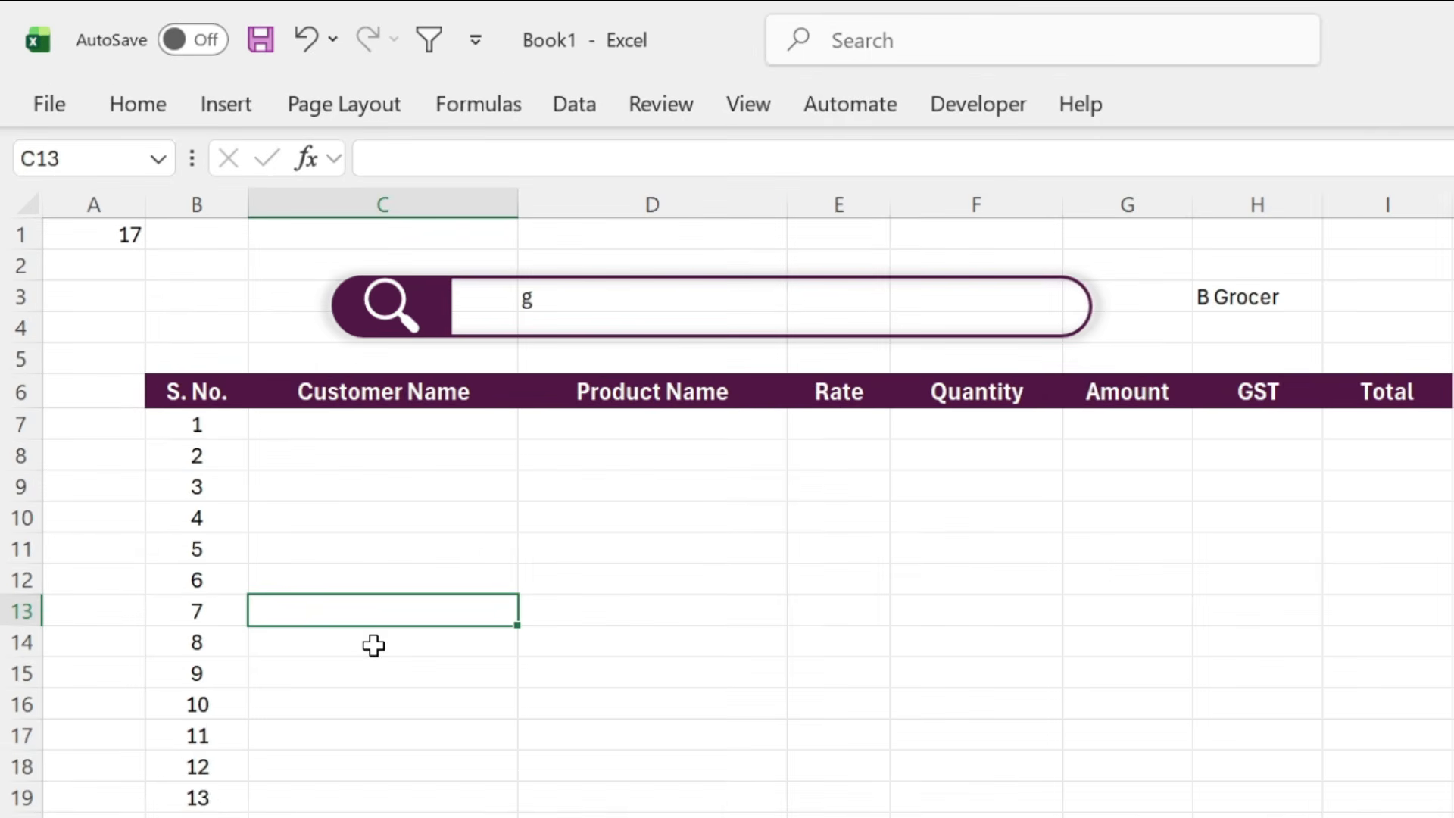
Start a VLOOKUP formula in C7 with $H$3&B7 as the lookup value.
click(396, 427)
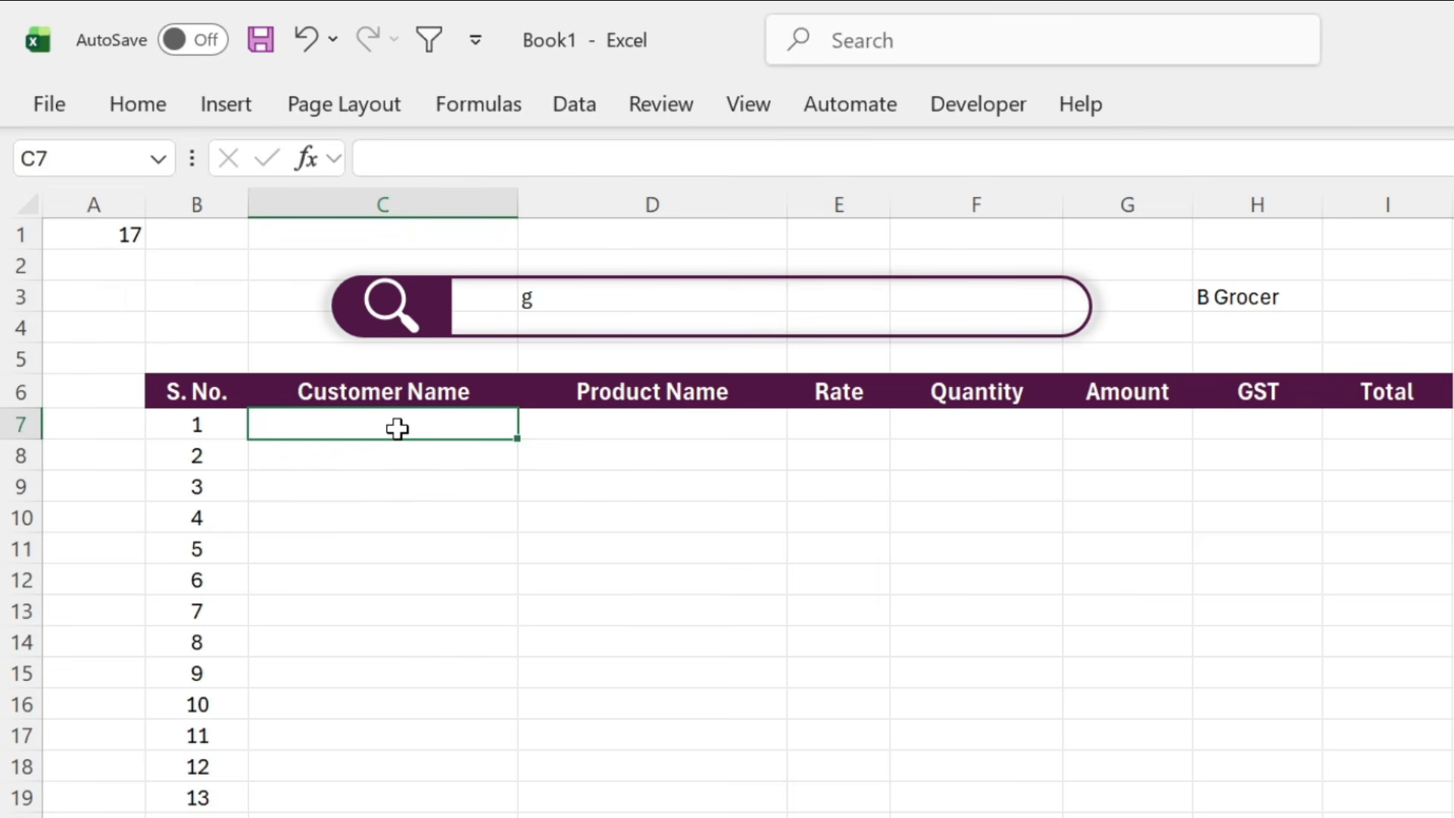
text(=)
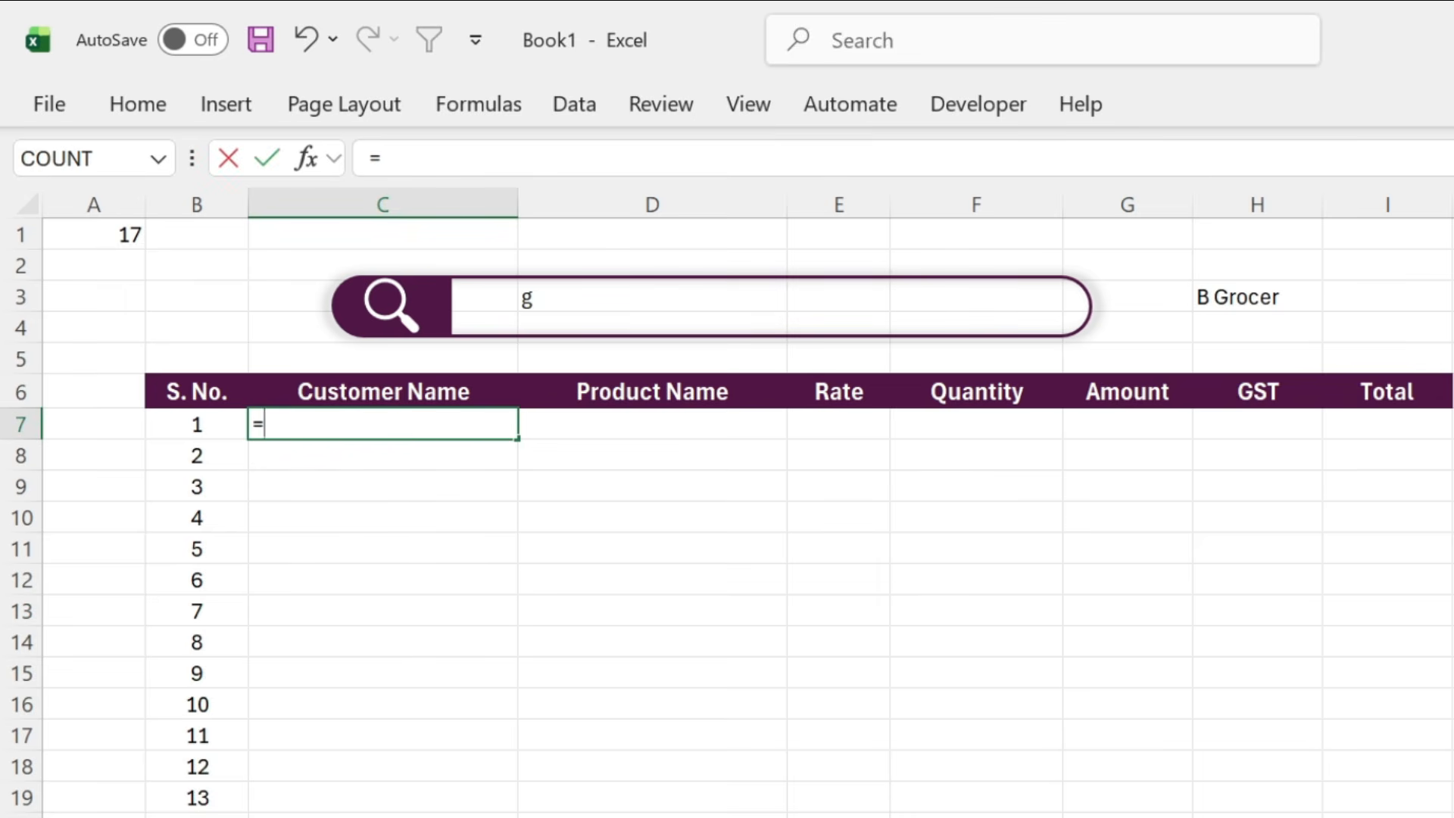
text(vlo)
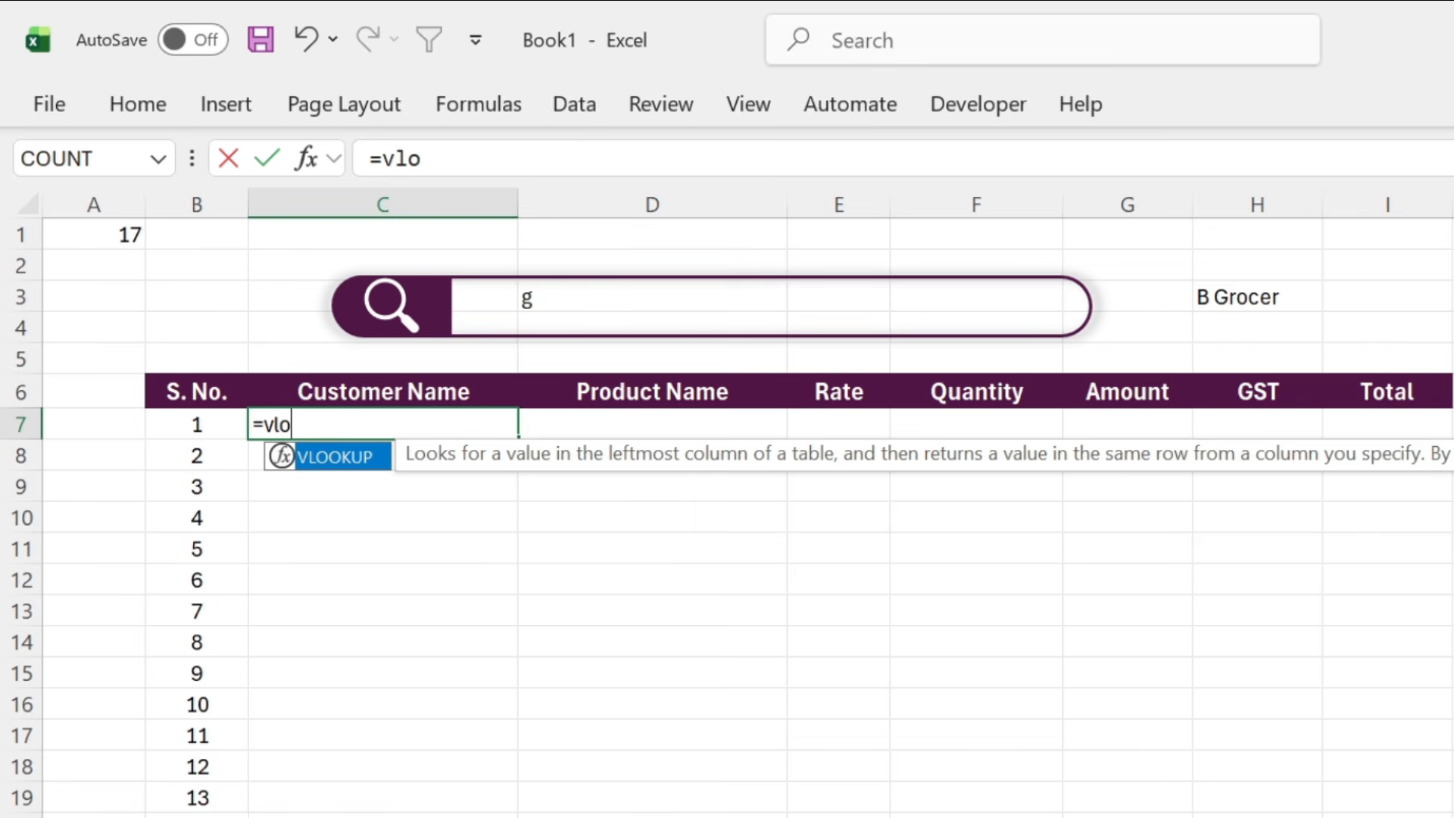
double_click(352, 457)
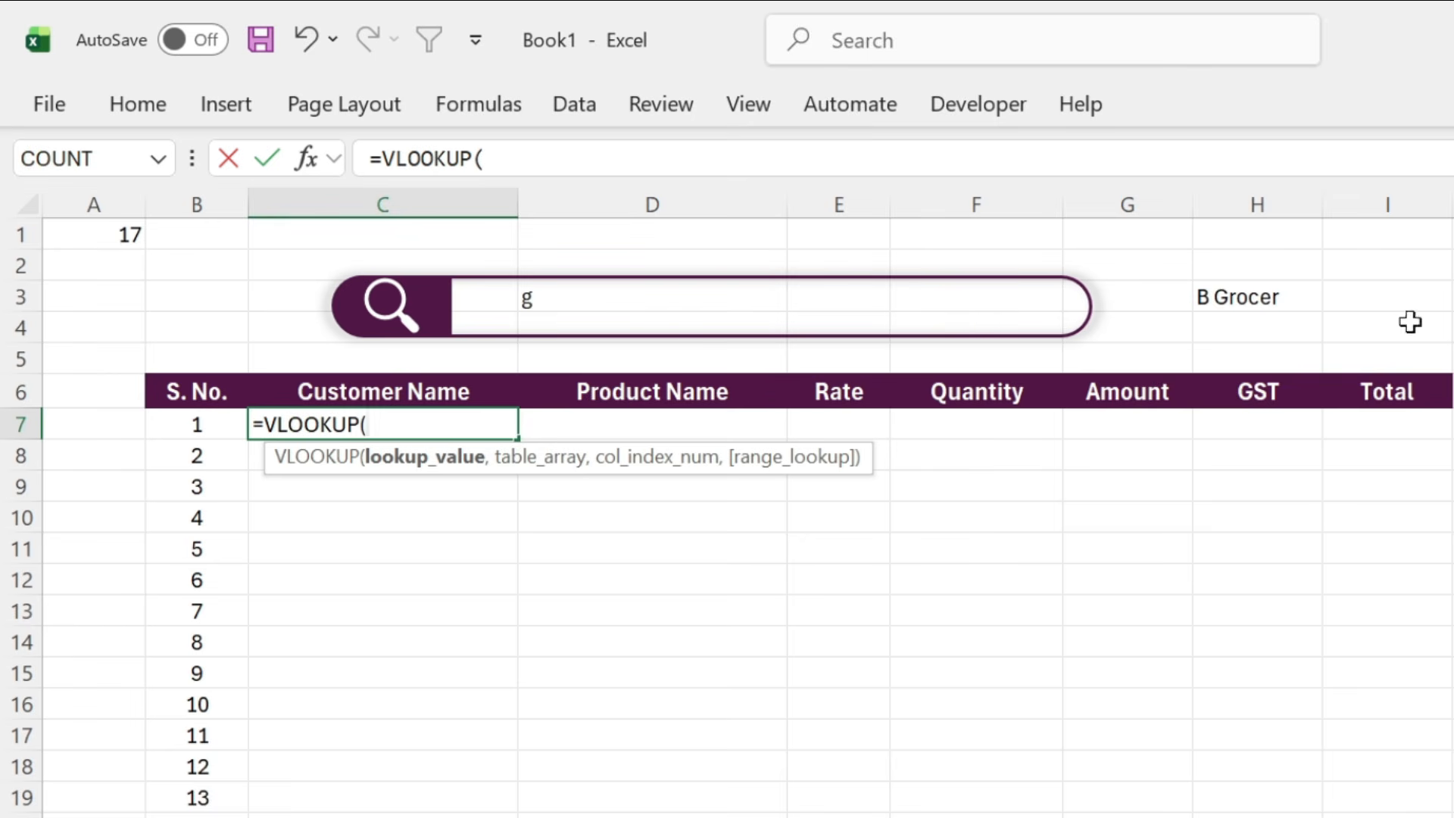
click(1257, 299)
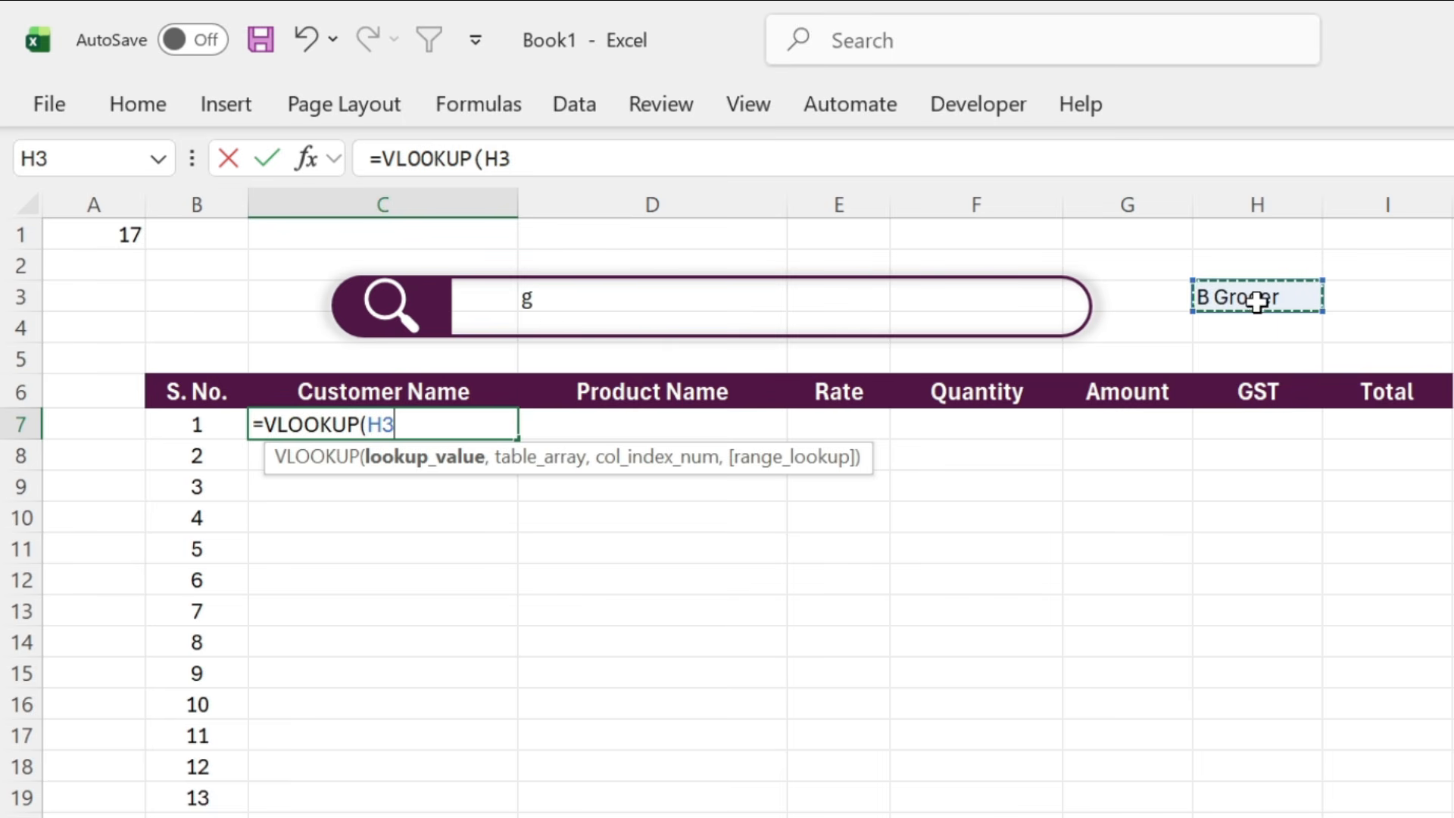
key(F4)
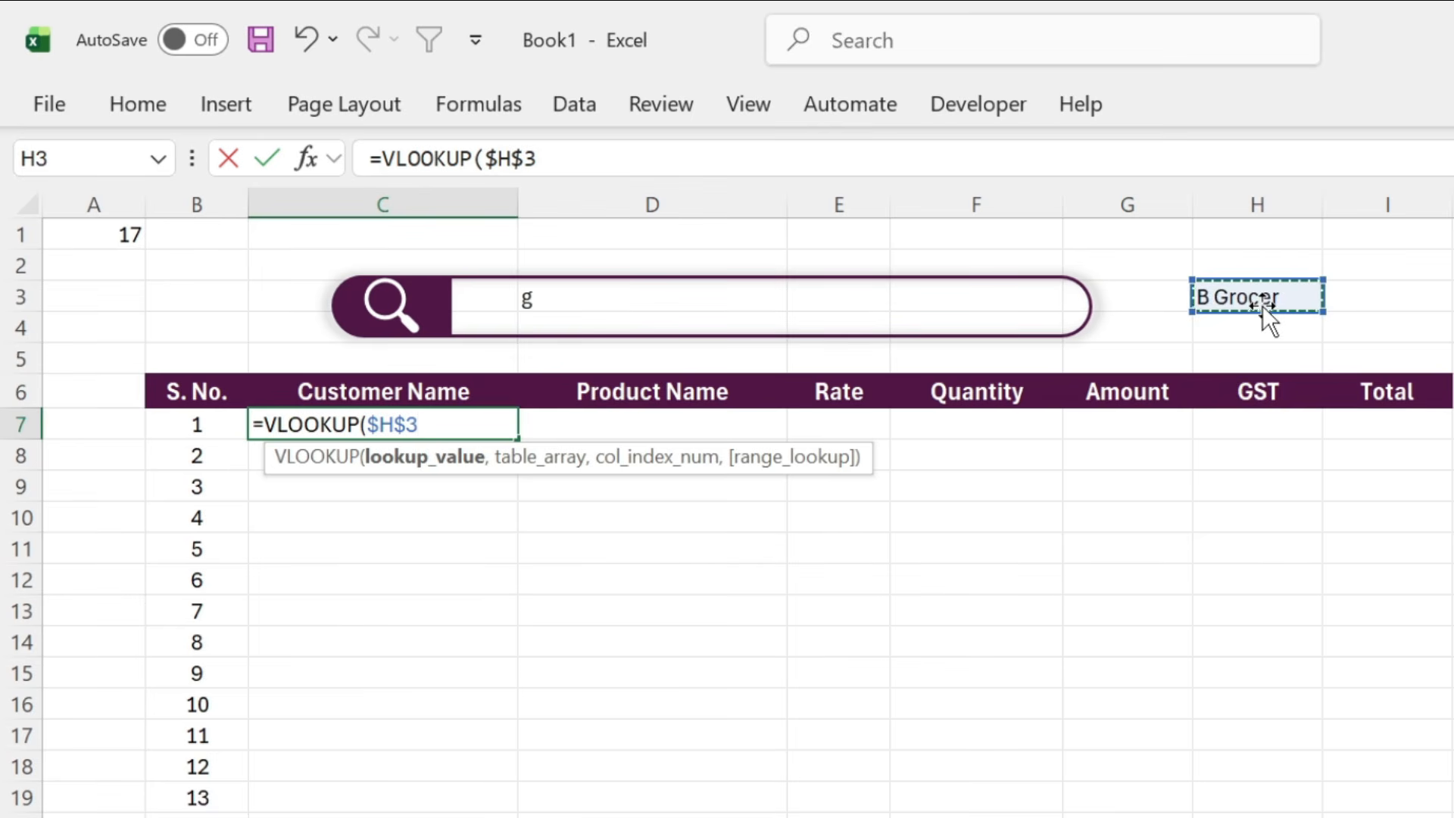
text(&)
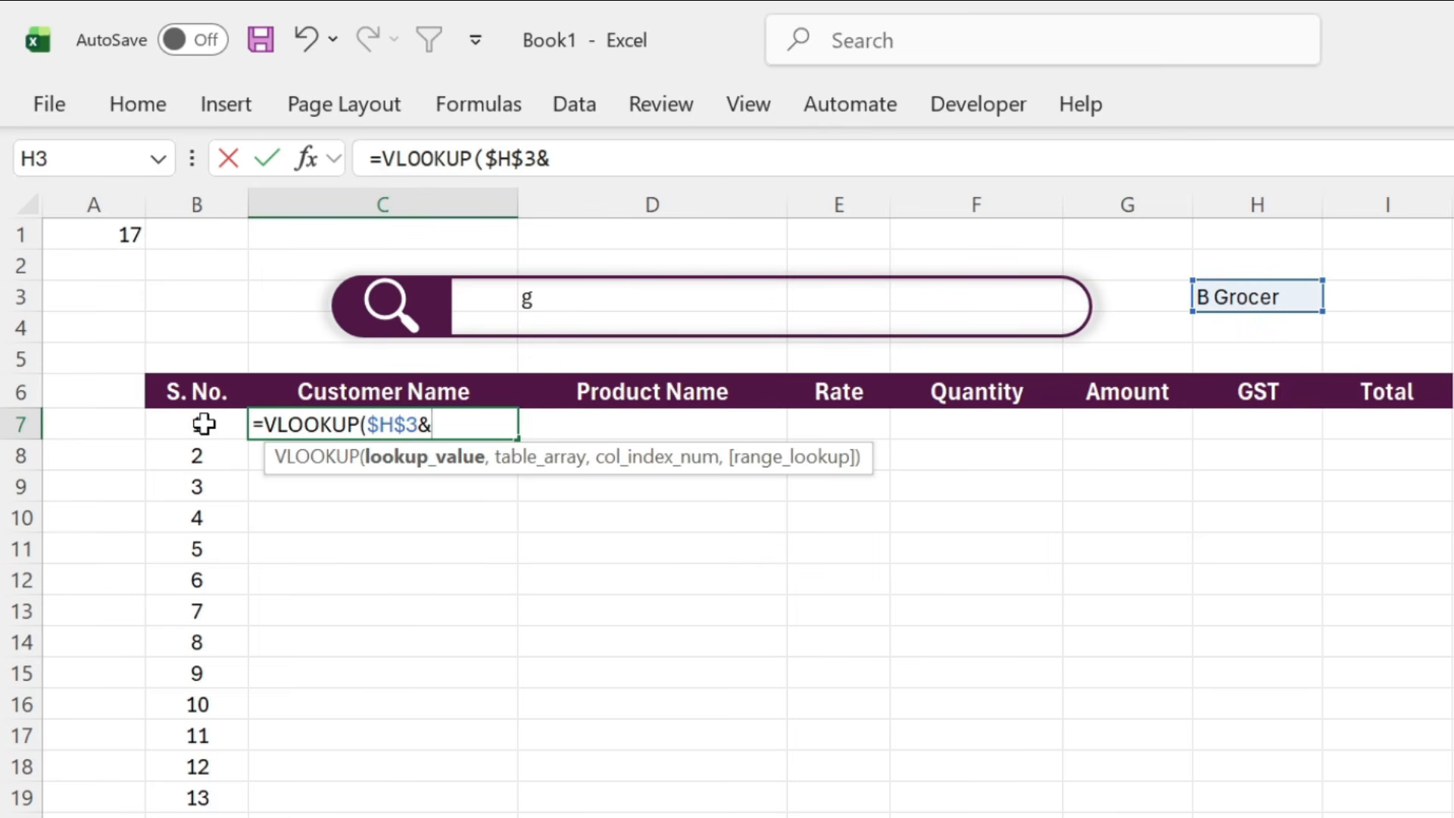
click(203, 424)
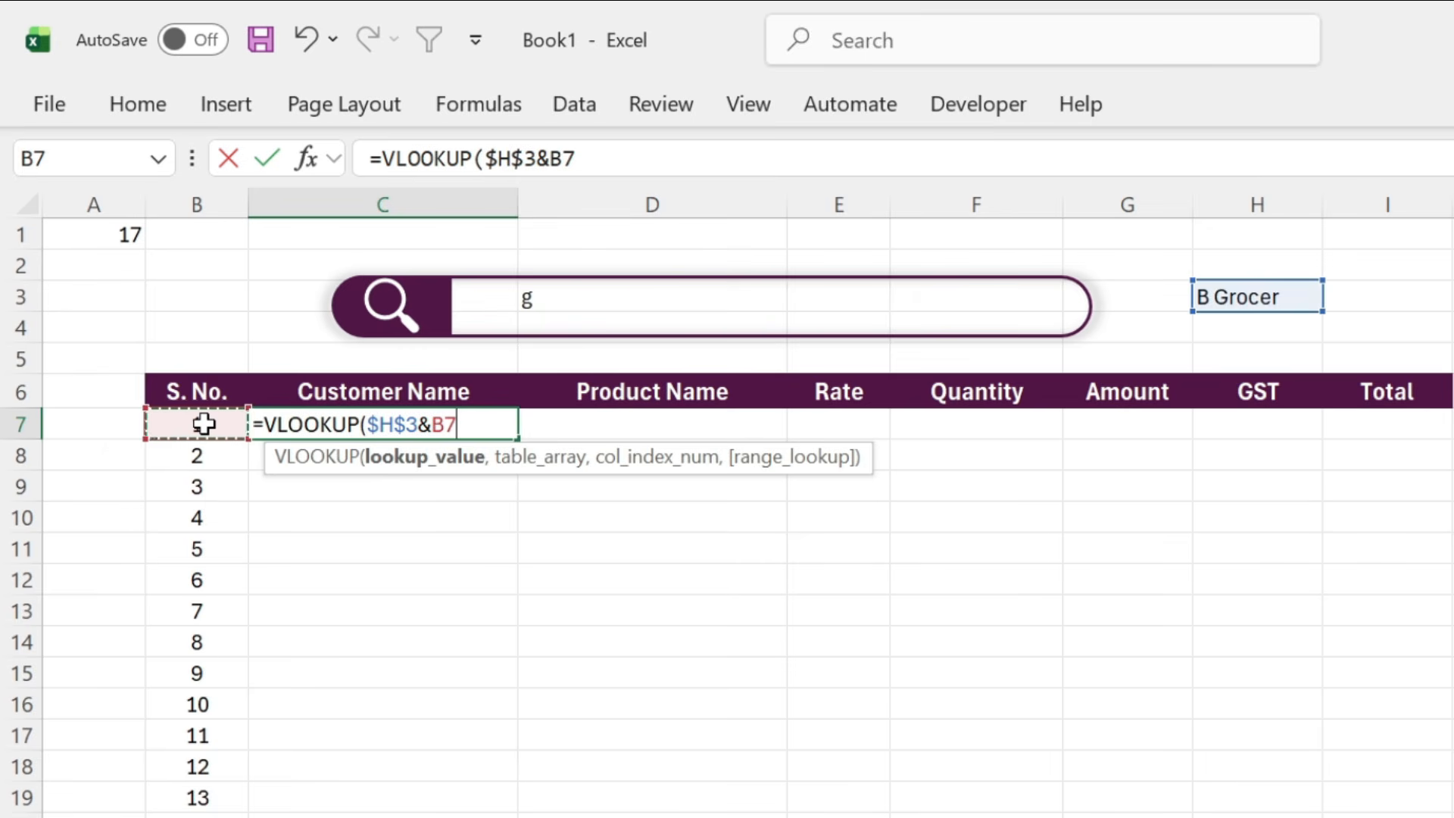
text(,)
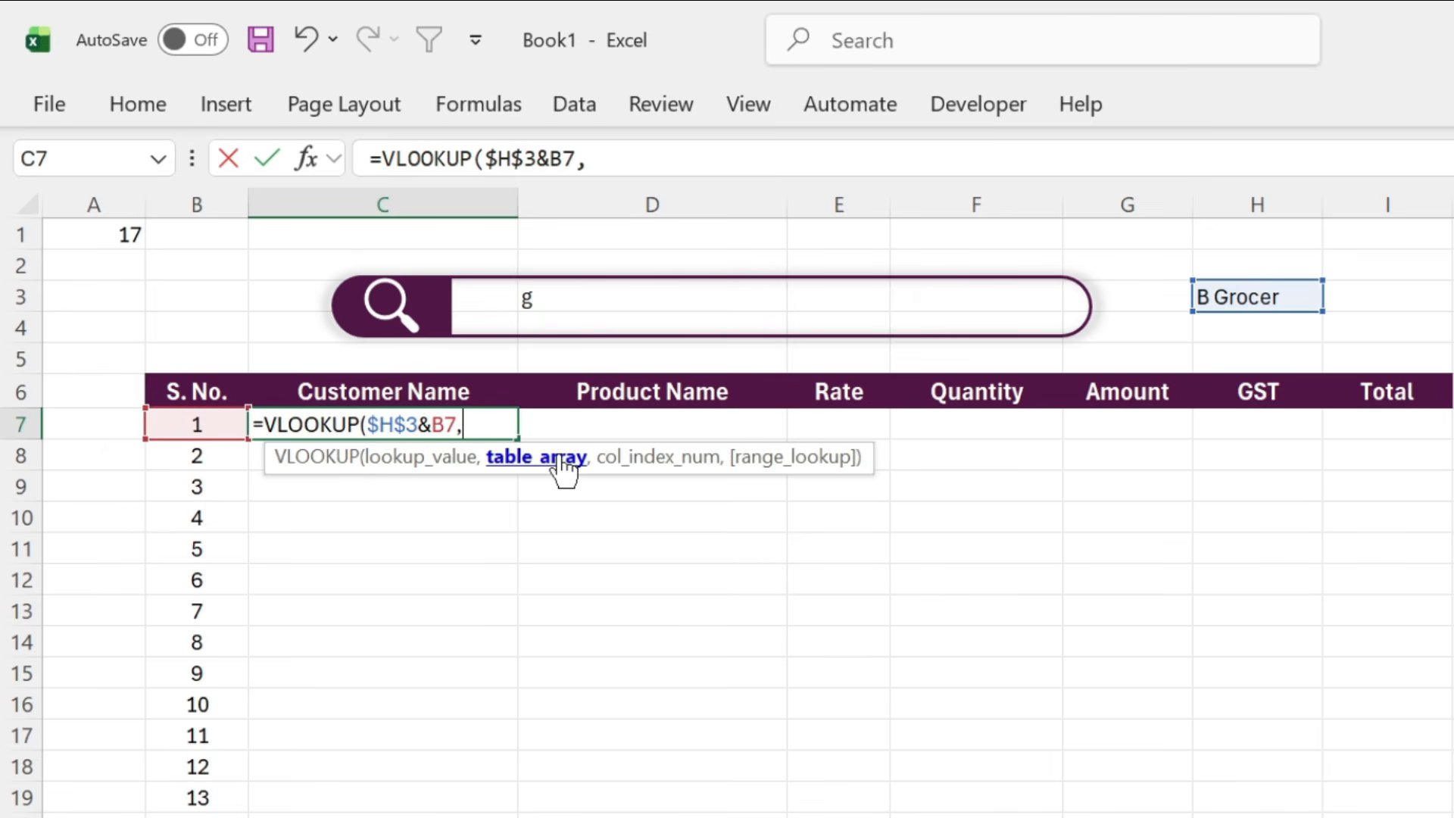
Use the named range Data as the table array of the C7 VLOOKUP.
text(dta)
key(BackSpace)
key(BackSpace)
text(ata)
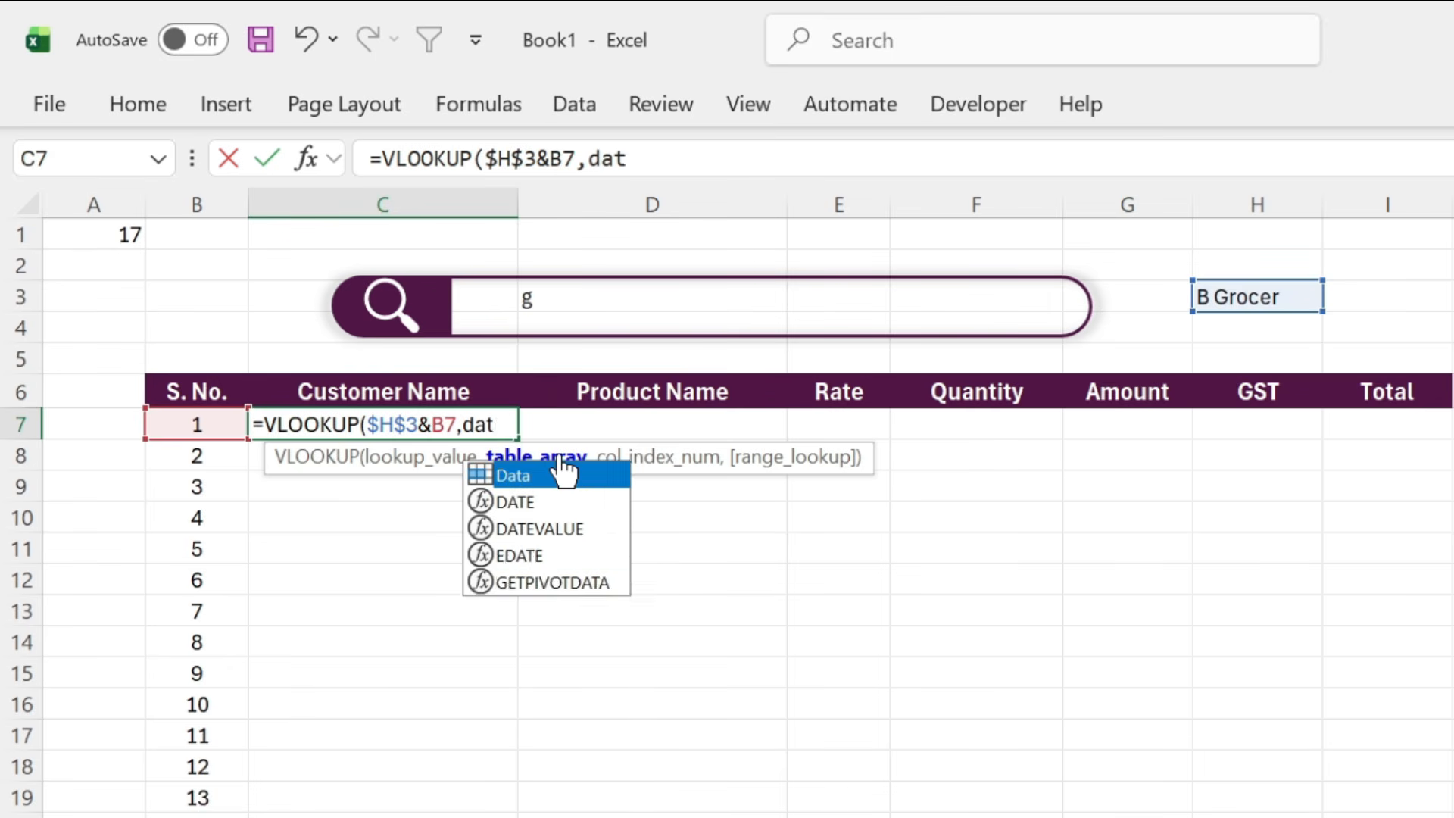
double_click(533, 474)
text(,)
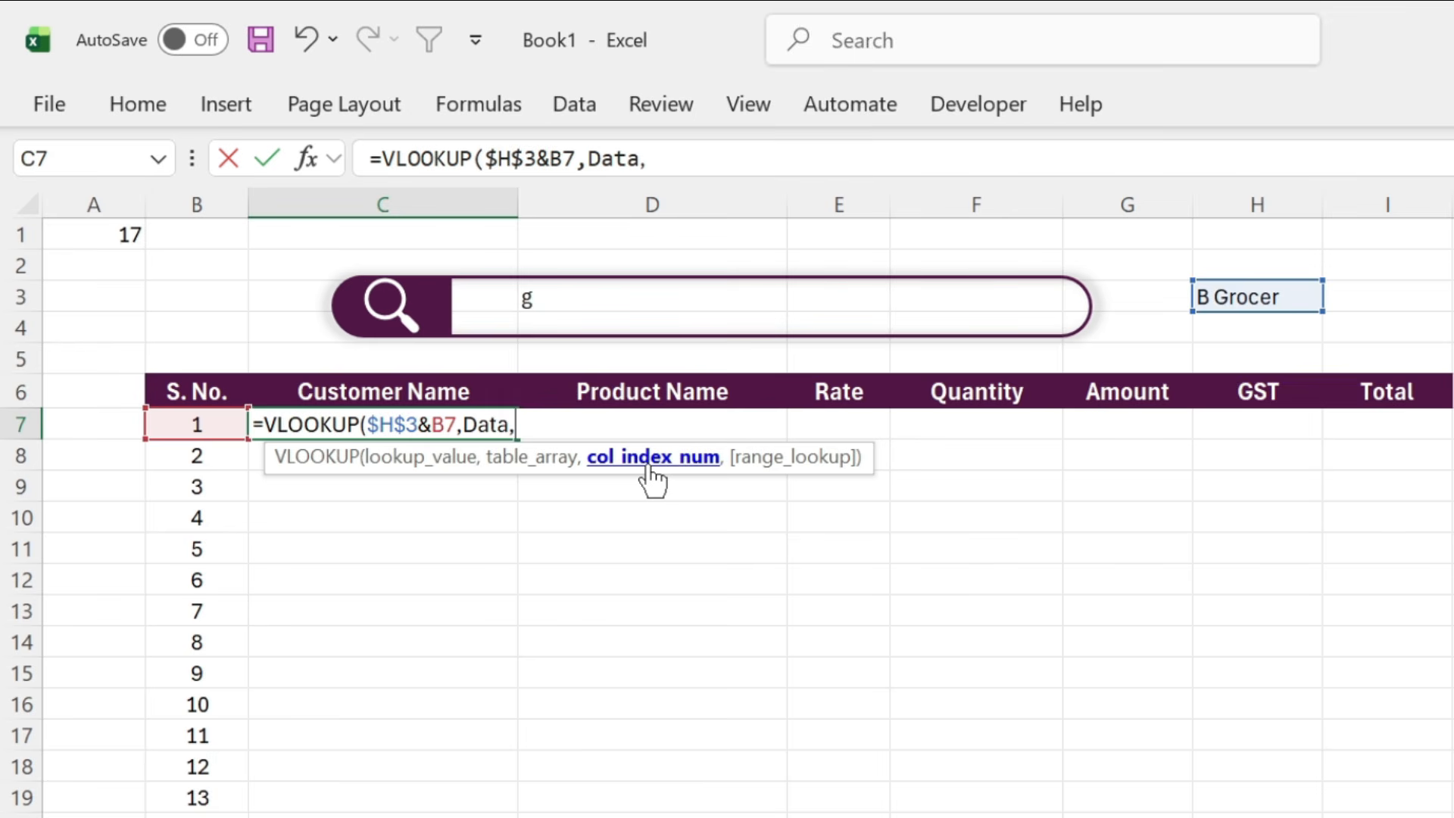
Set the VLOOKUP column index to COLUMNS($B$5:C5) and the range lookup to 0, closing the formula.
text(colum)
double_click(584, 501)
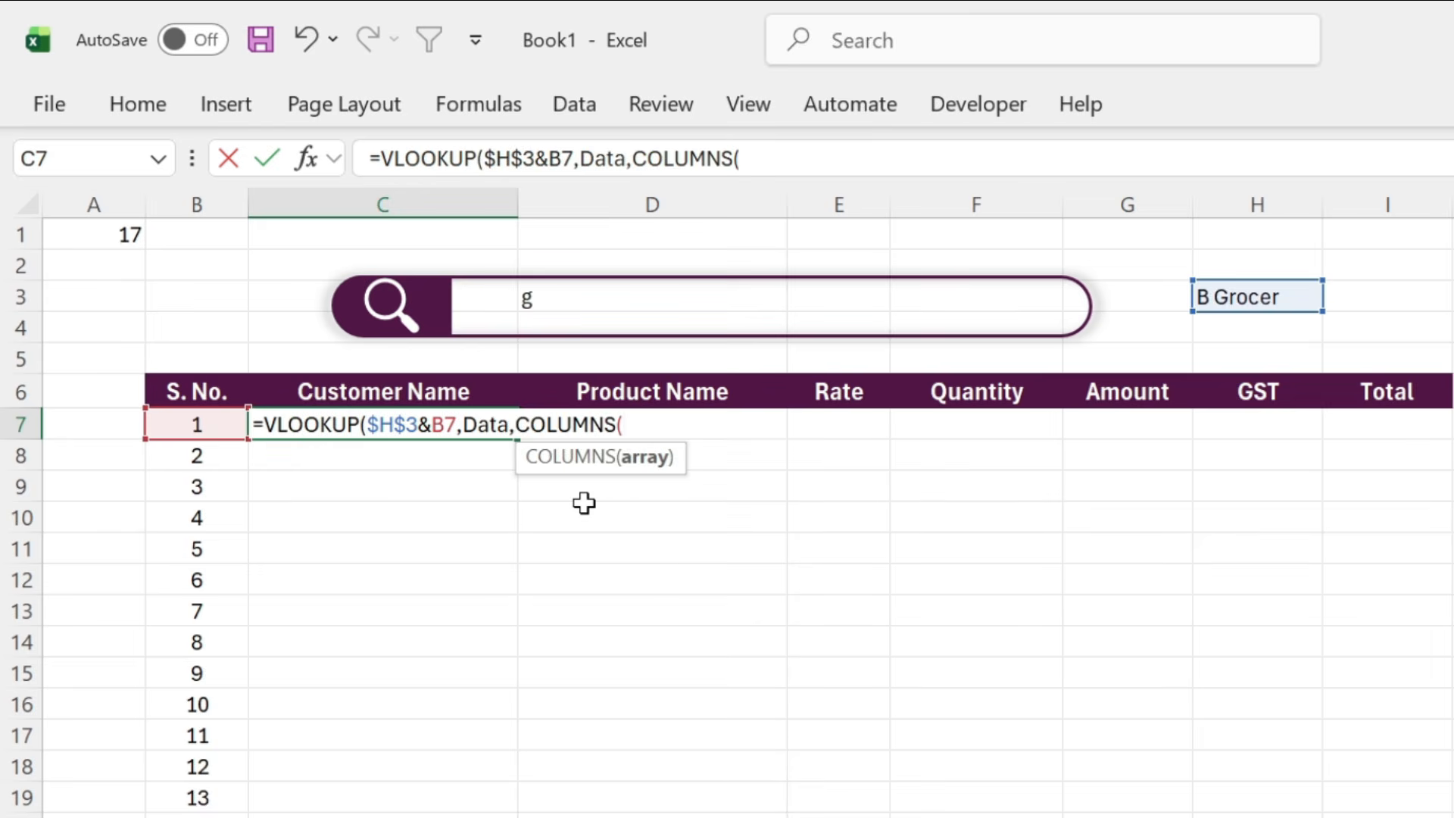
drag(204, 360, 298, 354)
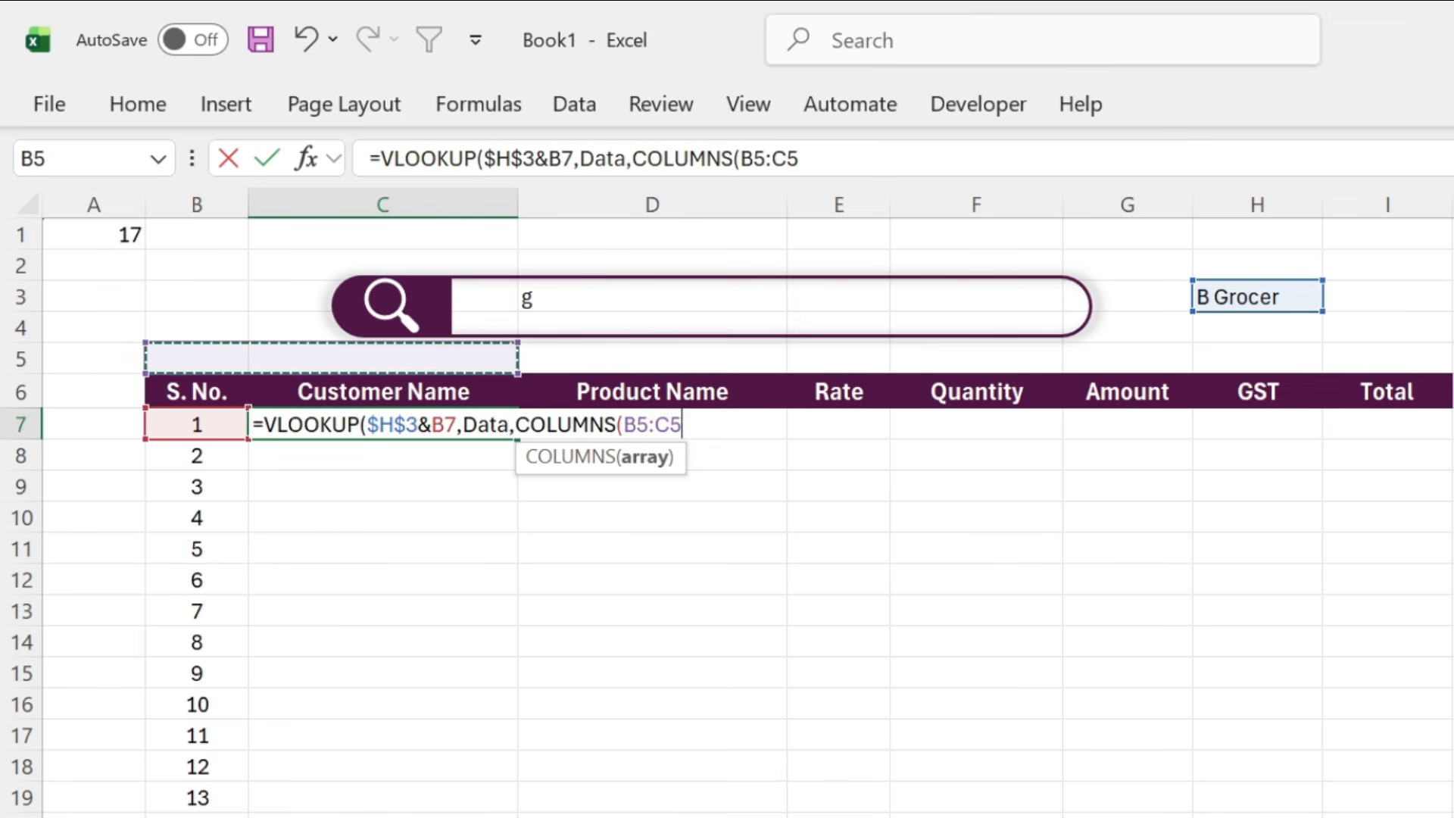
double_click(641, 425)
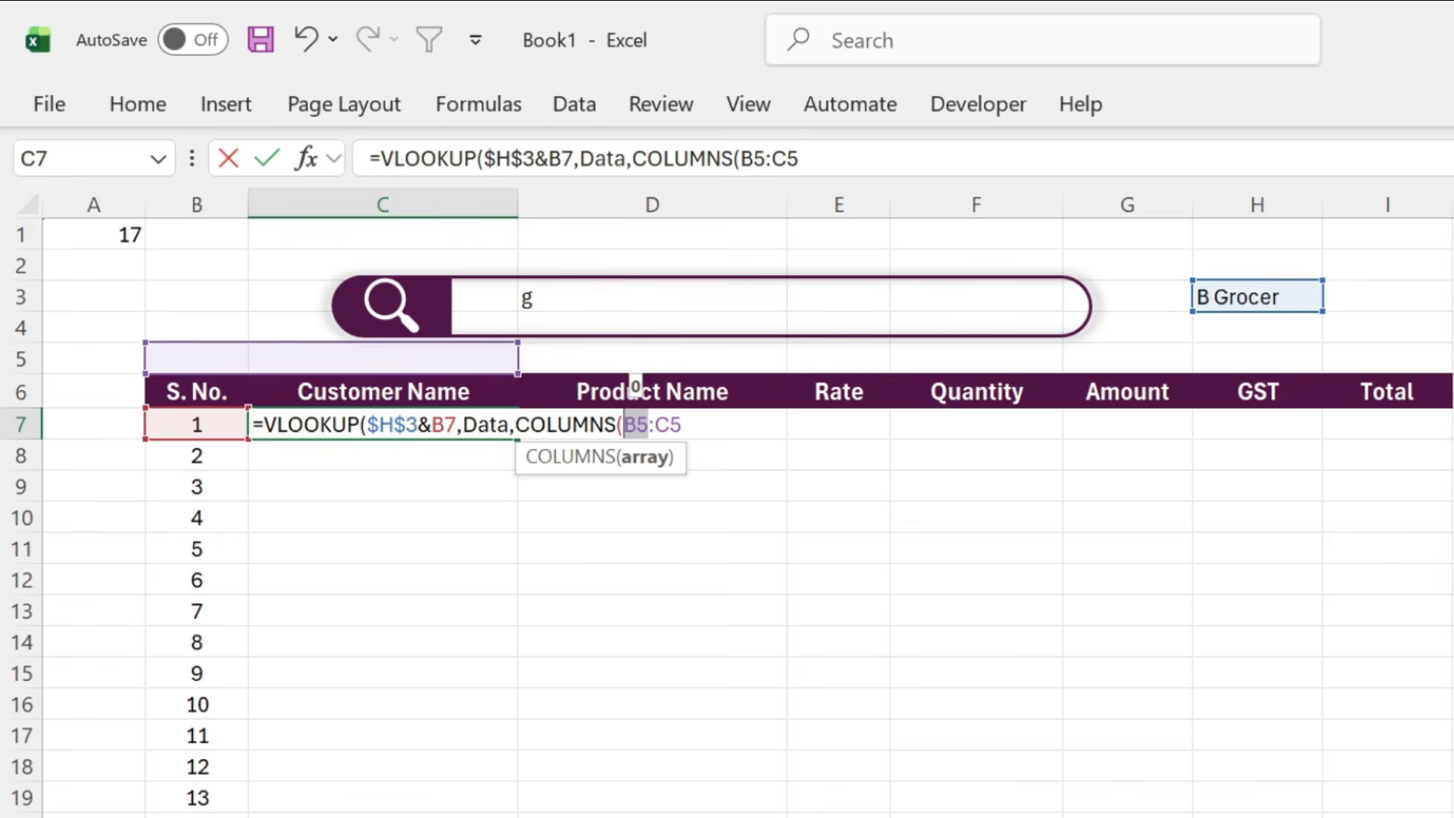
key(F4)
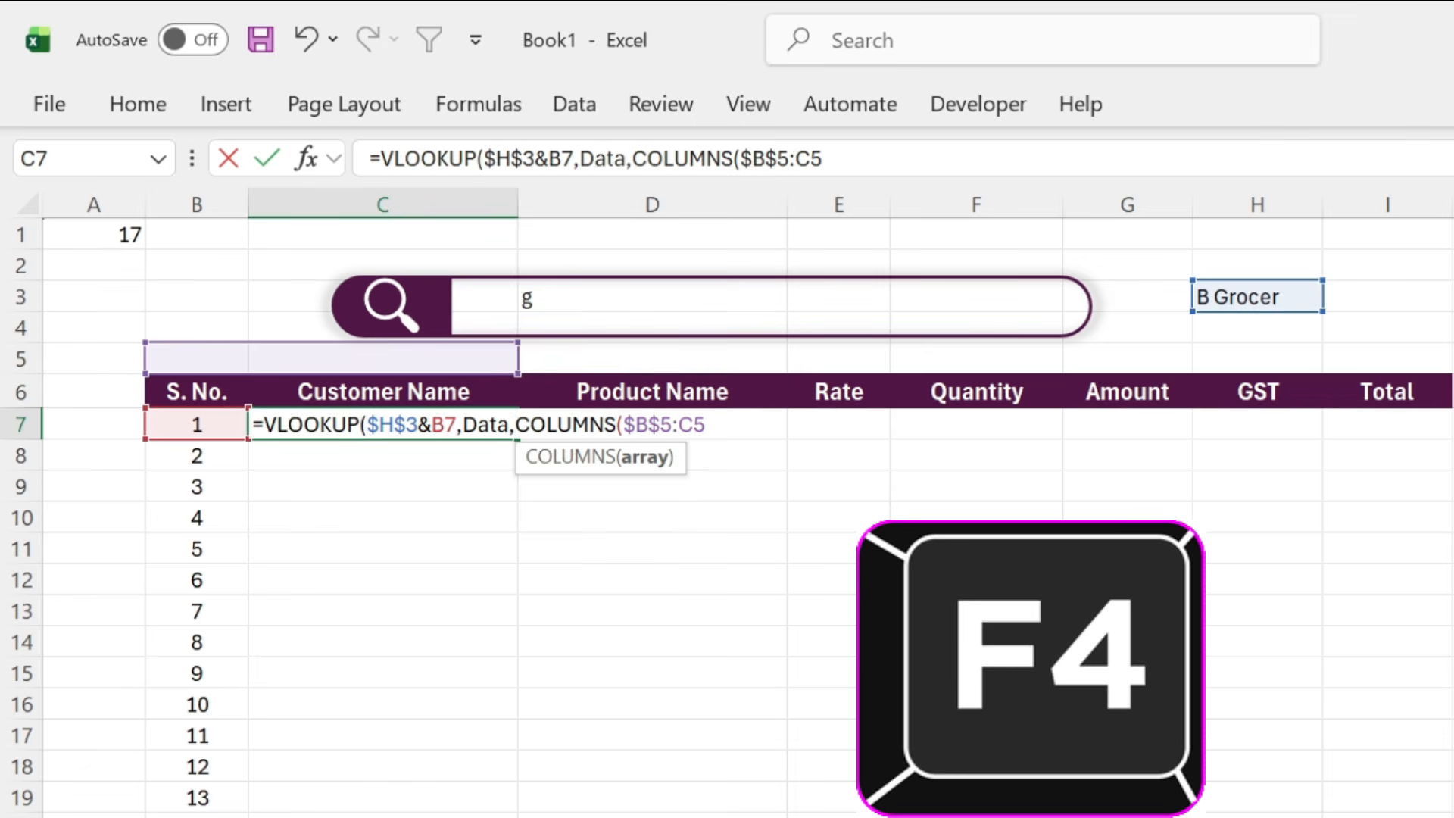
text())
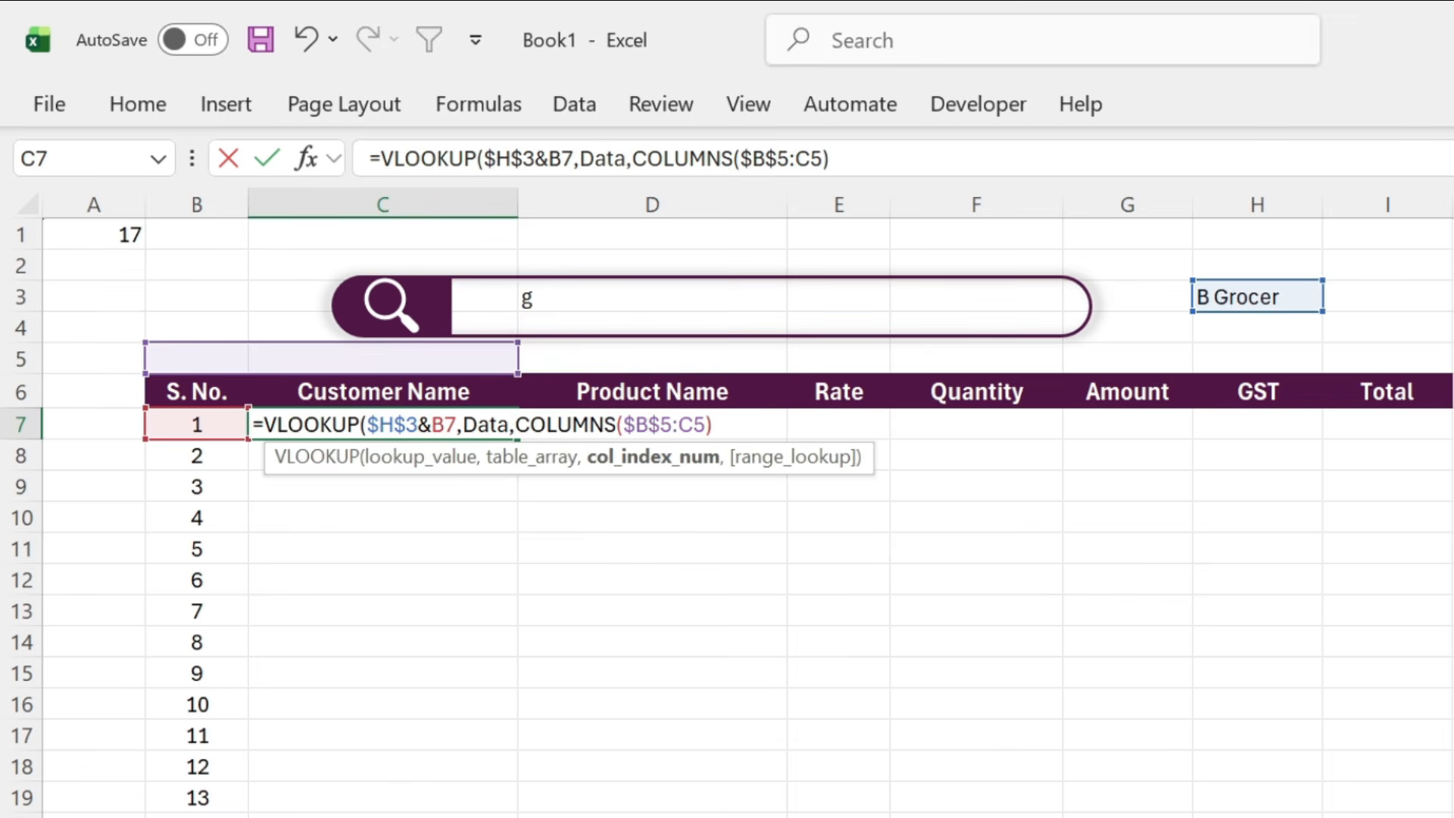
text(,0))
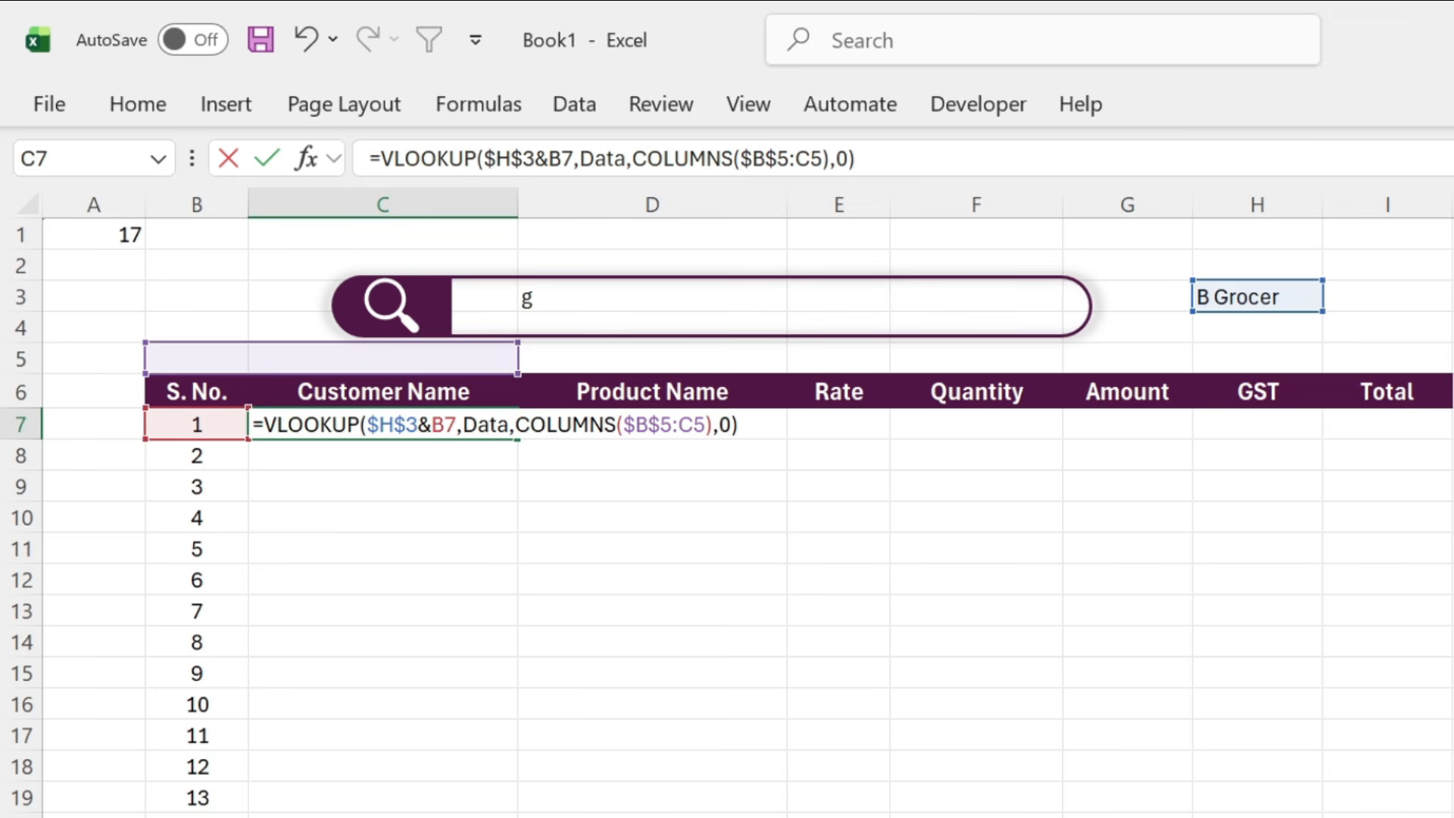
Lock the column of the B7 reference as $B7 in the lookup value and enter the C7 formula.
double_click(444, 425)
key(F4)
key(F4)
key(F4)
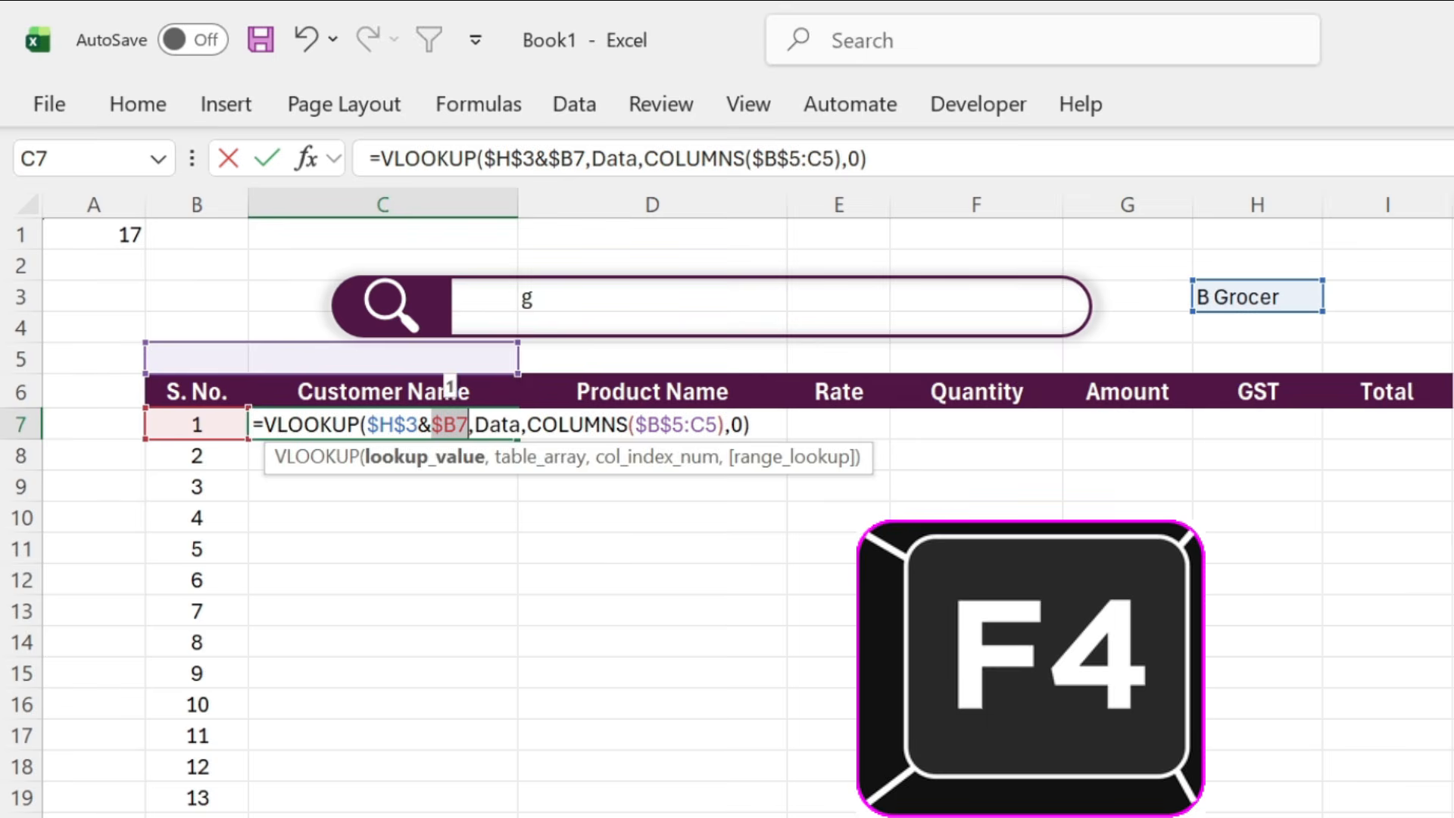
key(End)
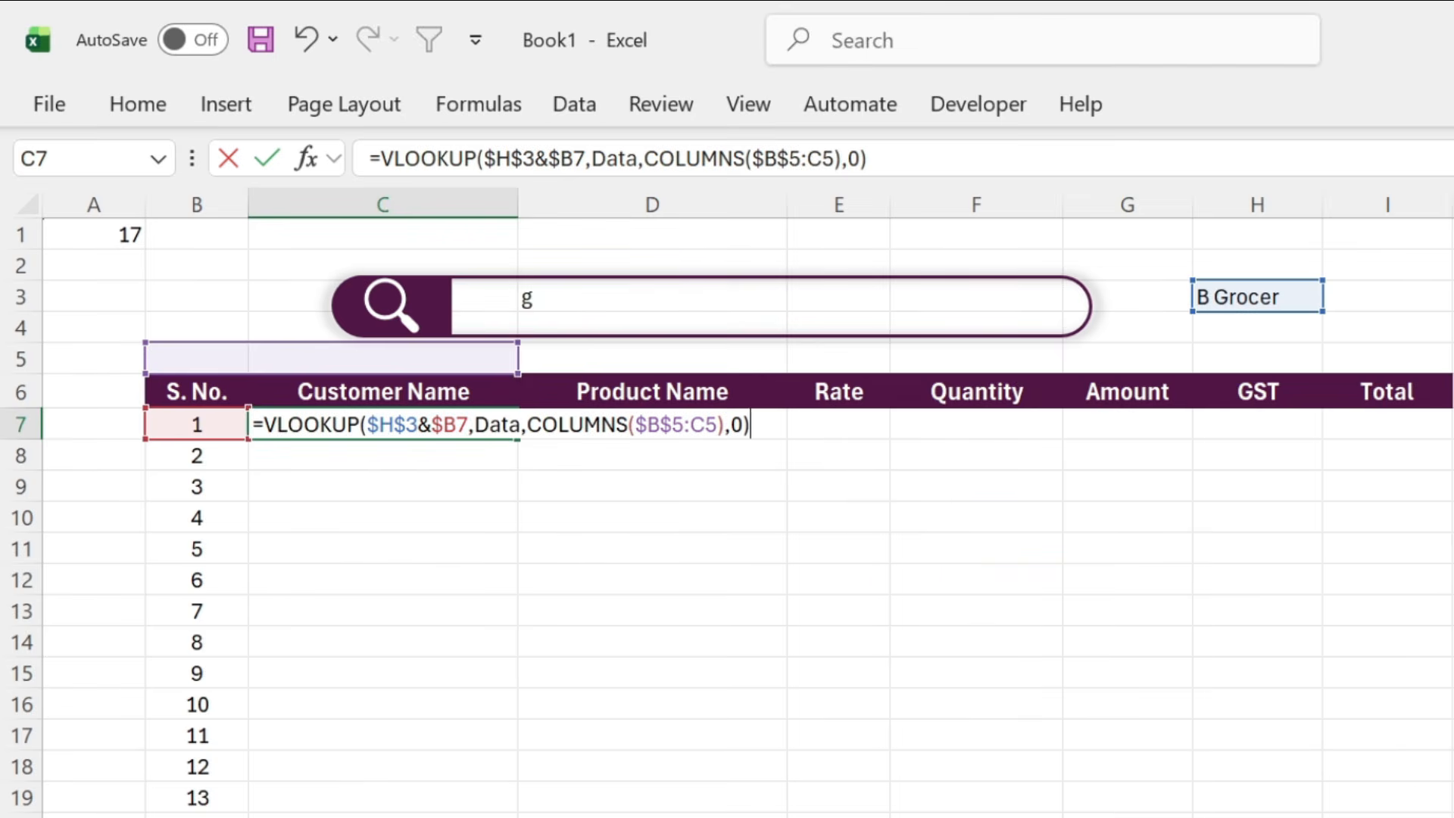
key(Return)
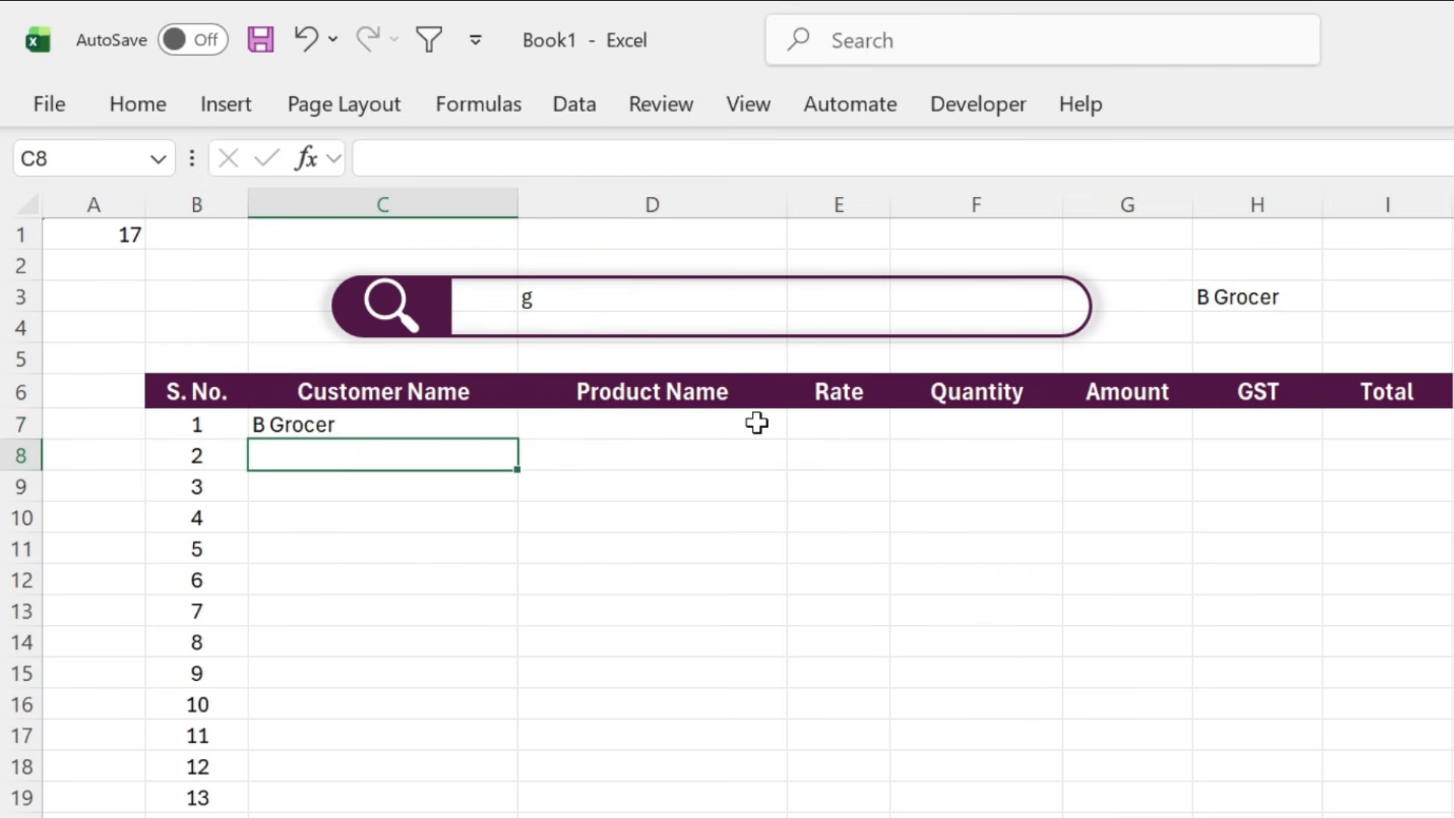
Fill the C7 VLOOKUP formula across to I7 and down through row 26 of the results table.
click(429, 423)
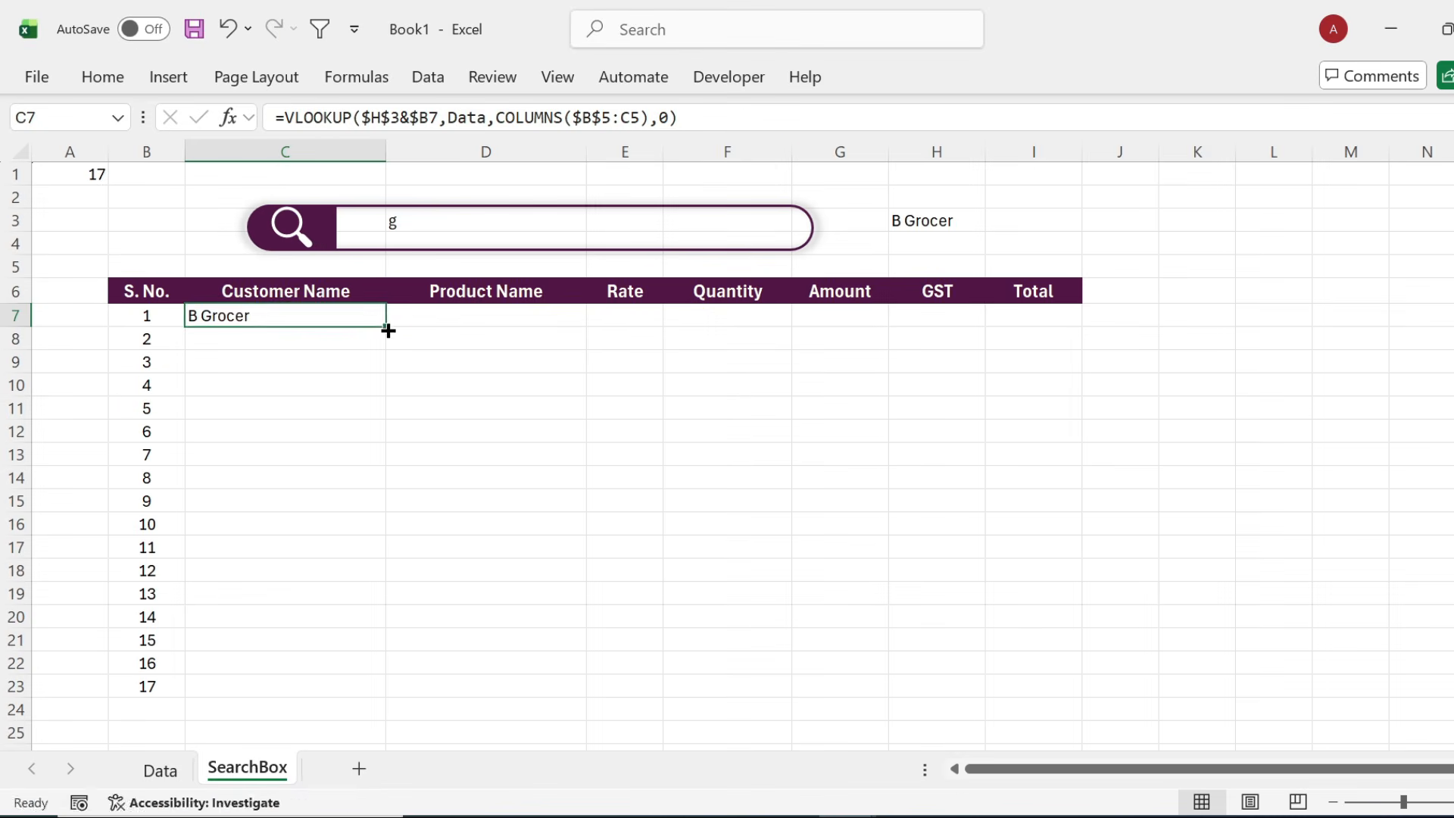
drag(518, 439, 1299, 501)
drag(967, 372, 1082, 384)
drag(1082, 326, 1104, 698)
click(808, 505)
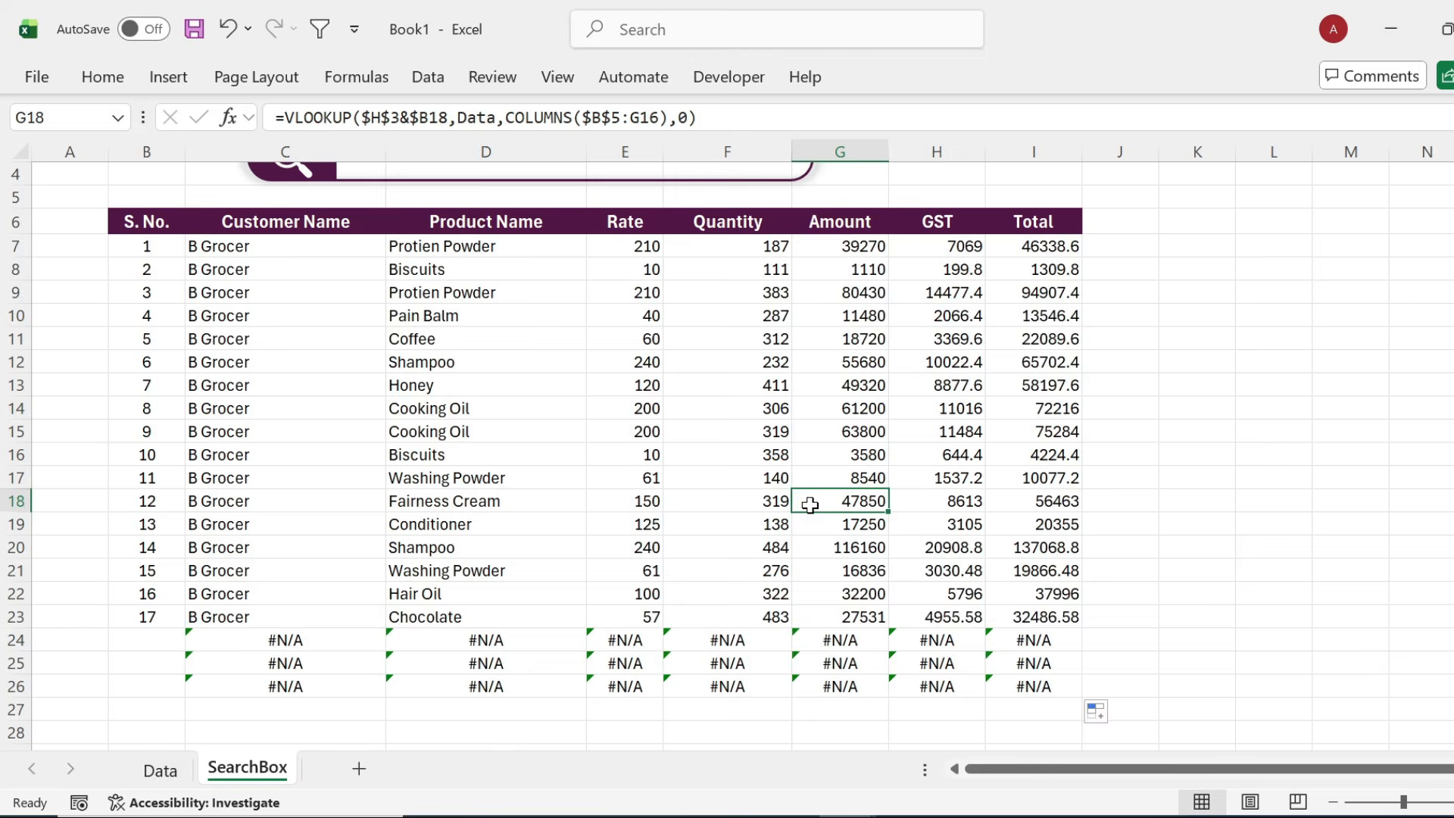
key(ctrl+Up)
key(ctrl+Up)
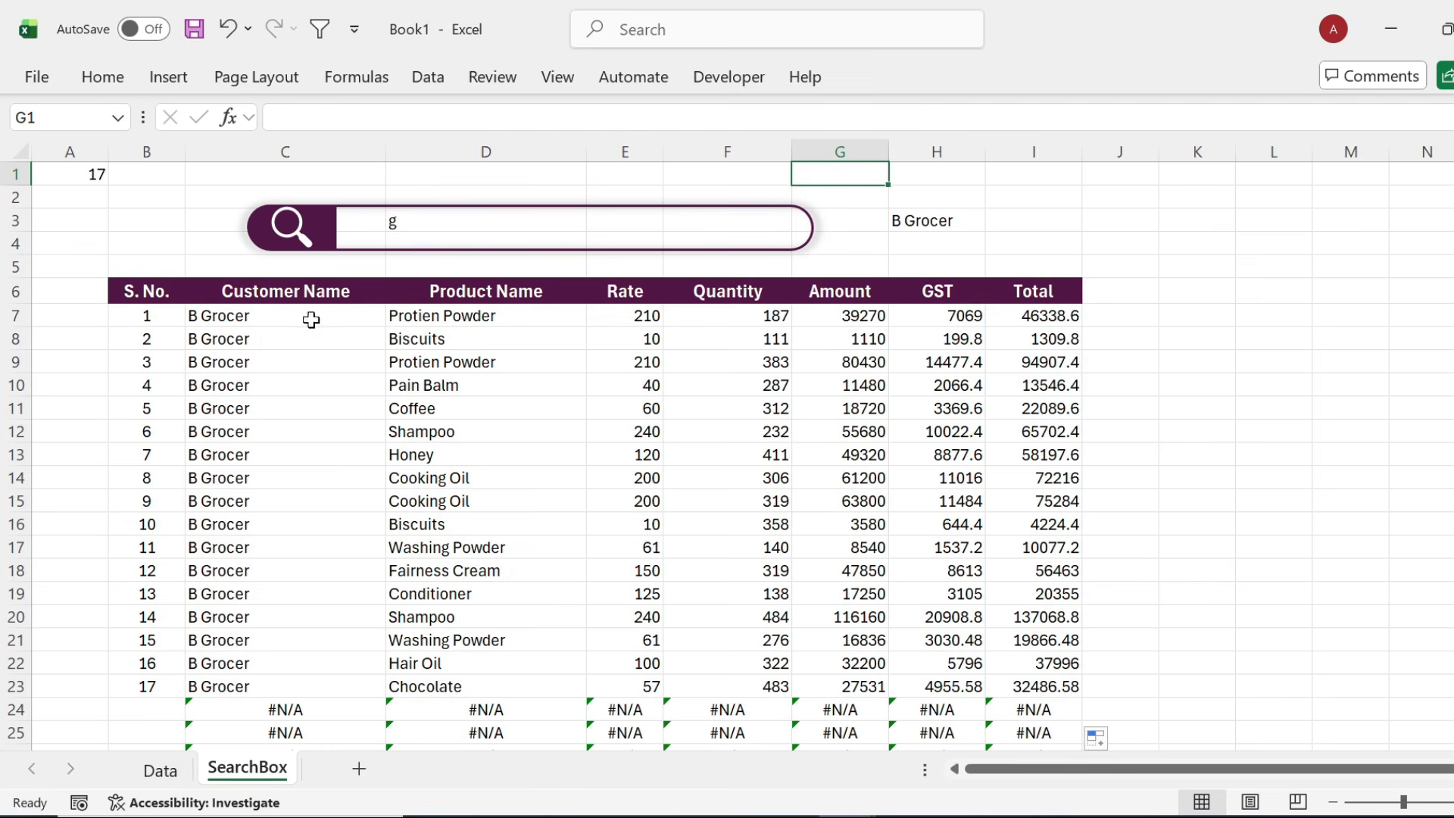
Wrap the C7 VLOOKUP in IFERROR with an empty string "" as the error value.
click(248, 314)
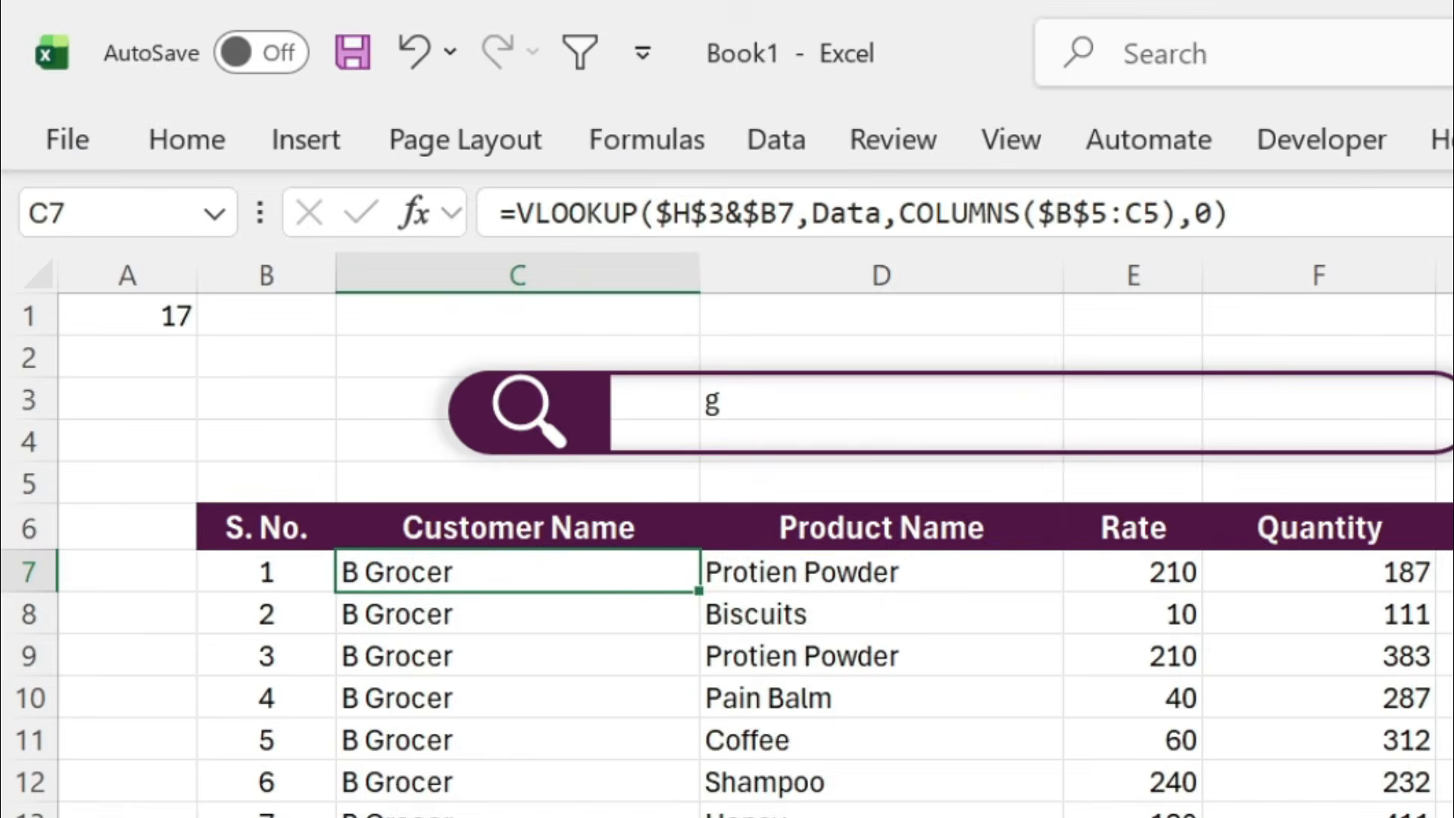
click(286, 118)
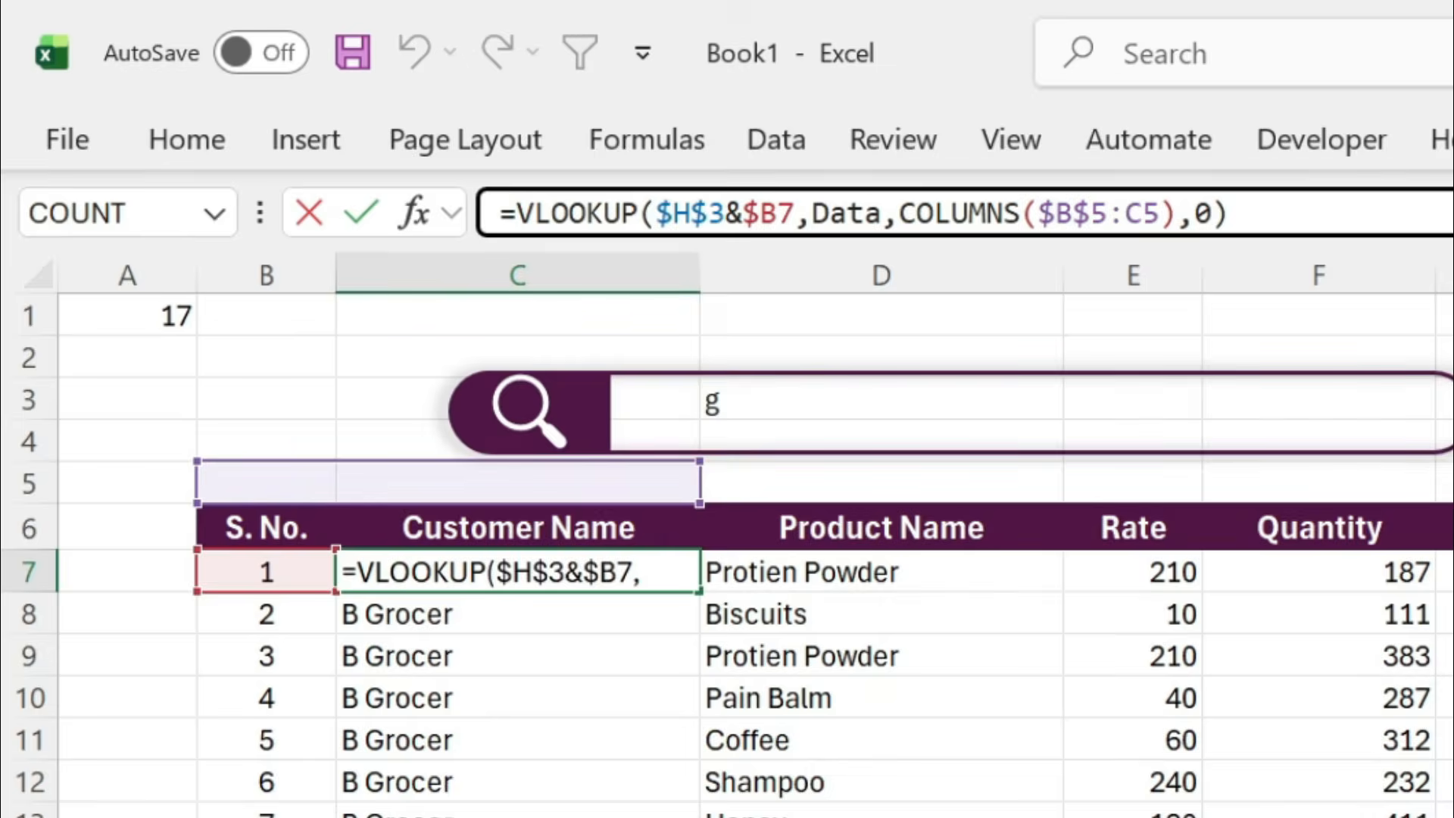
text(if)
double_click(613, 315)
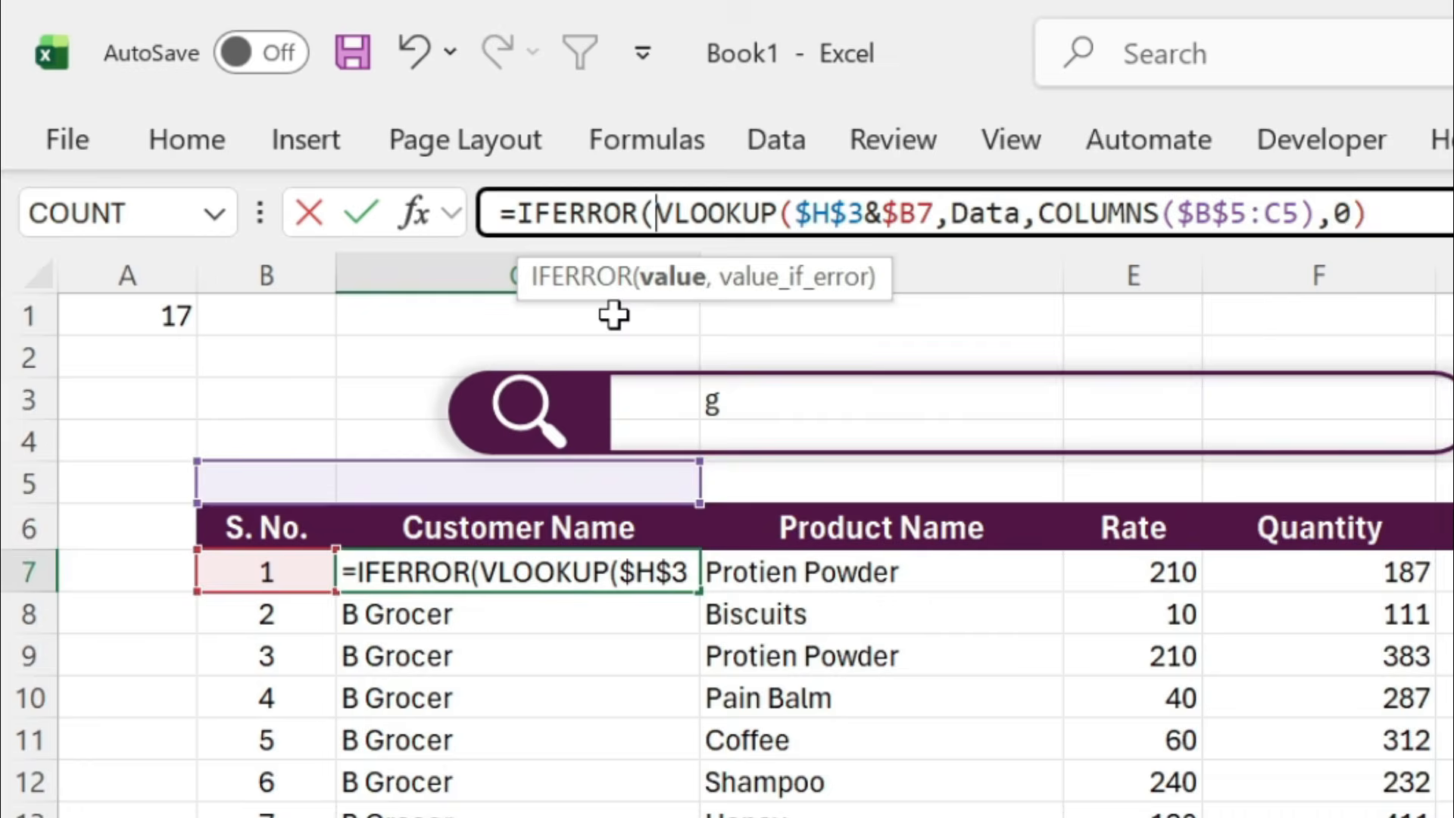
key(End)
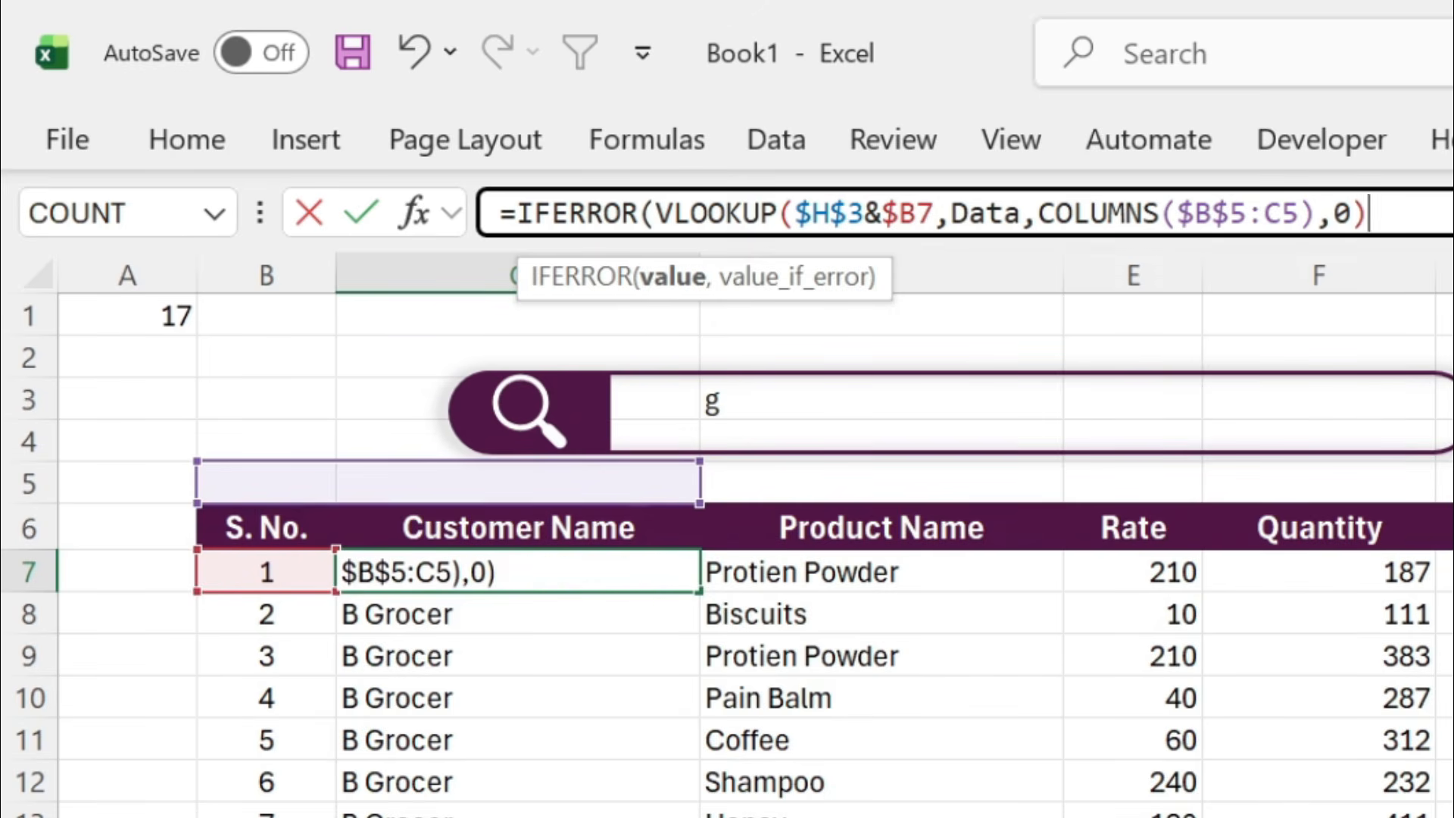
text(,""))
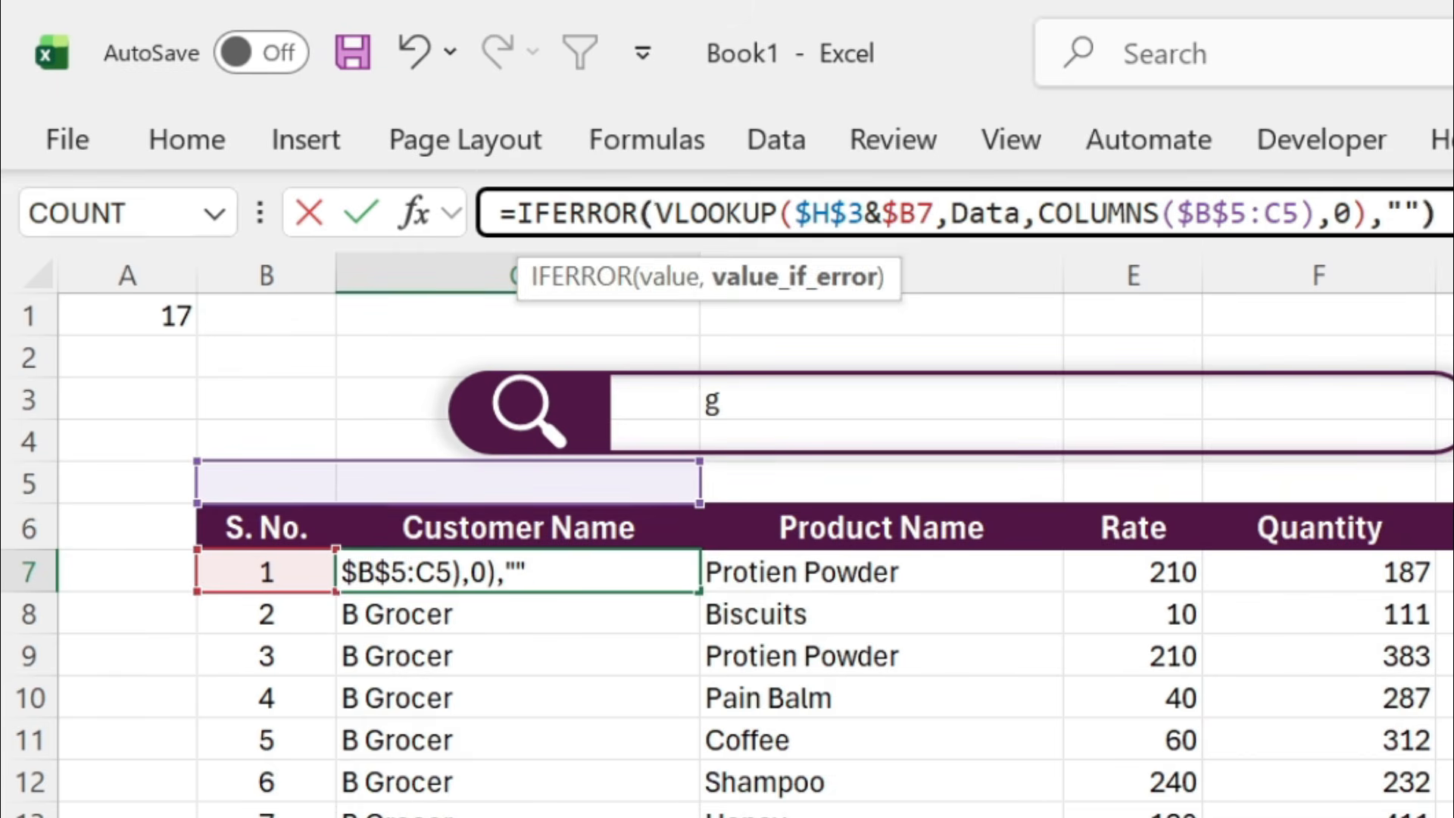
key(Return)
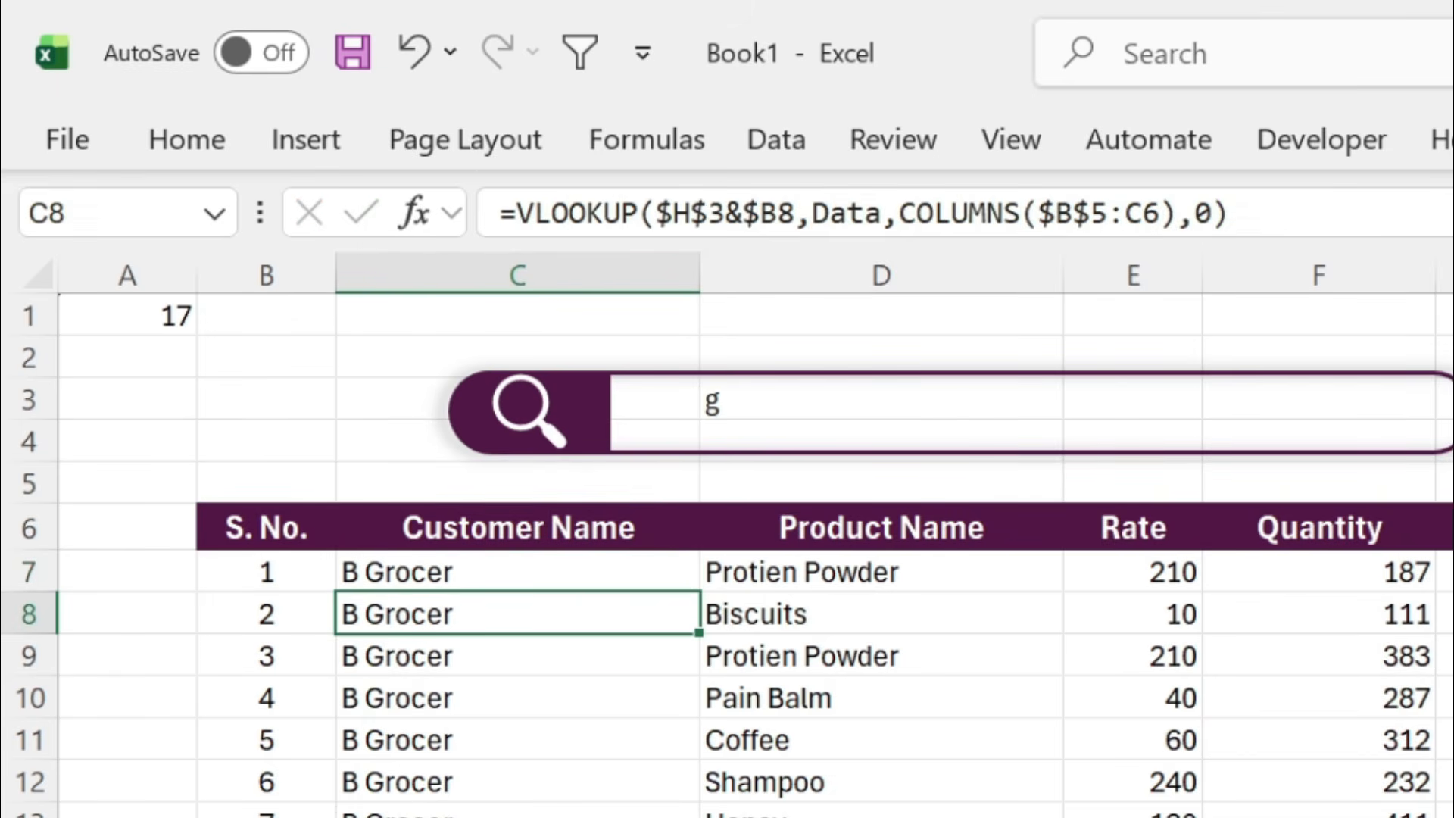
Fill the C7 IFERROR formula across to I7 and down to row 105, replacing the existing formulas.
click(561, 573)
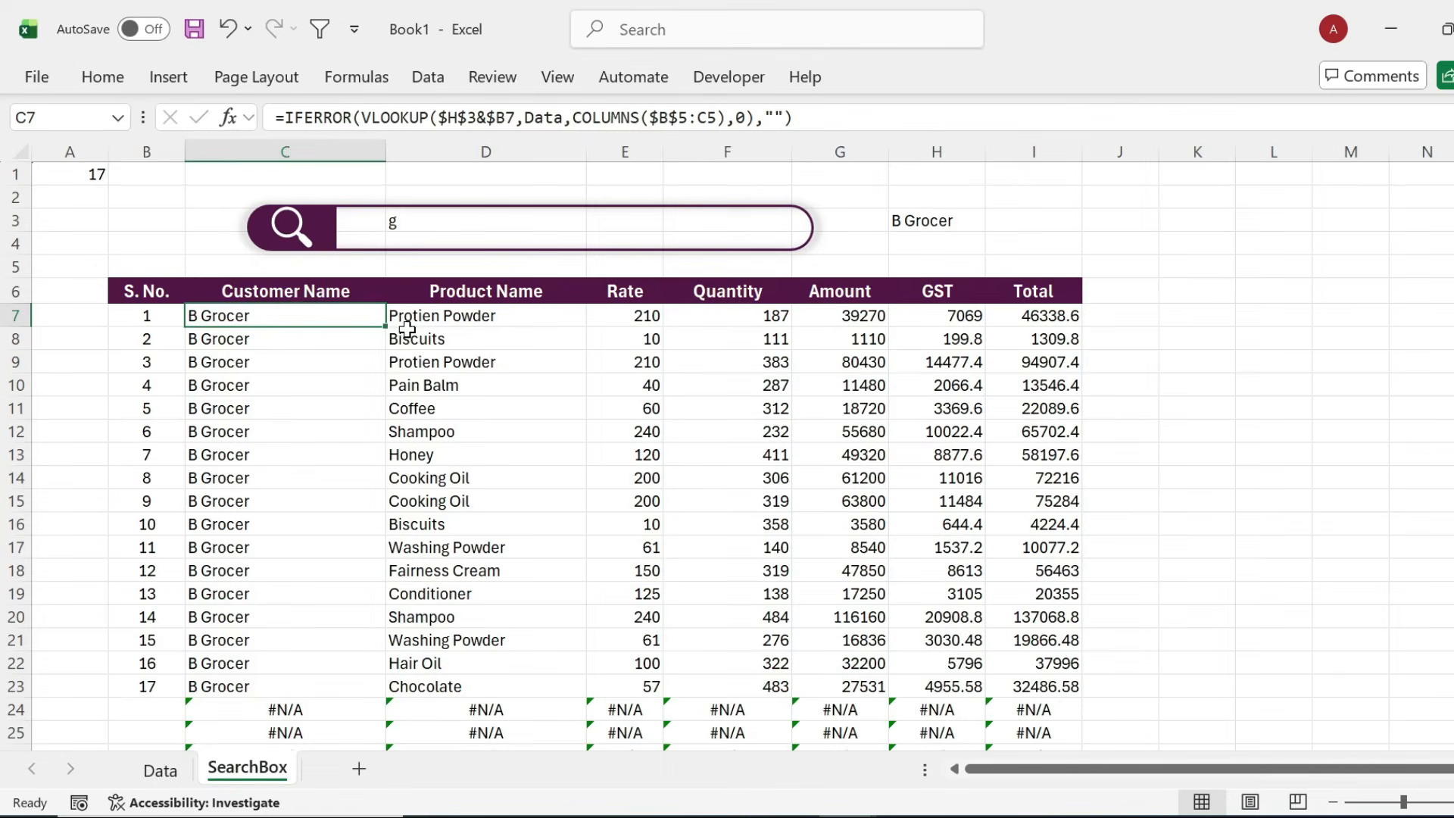
drag(386, 327, 1054, 410)
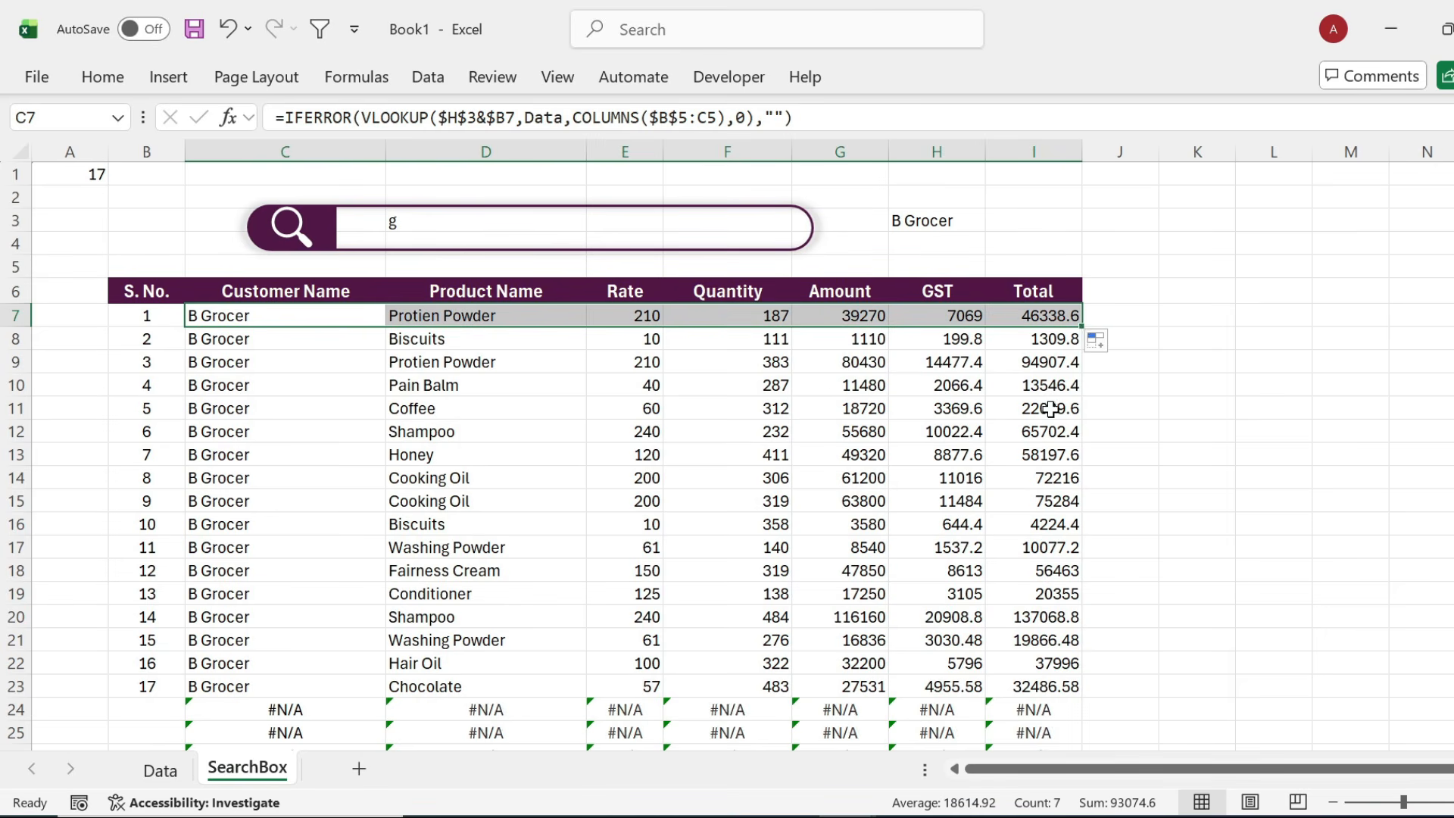
drag(1086, 325, 1120, 707)
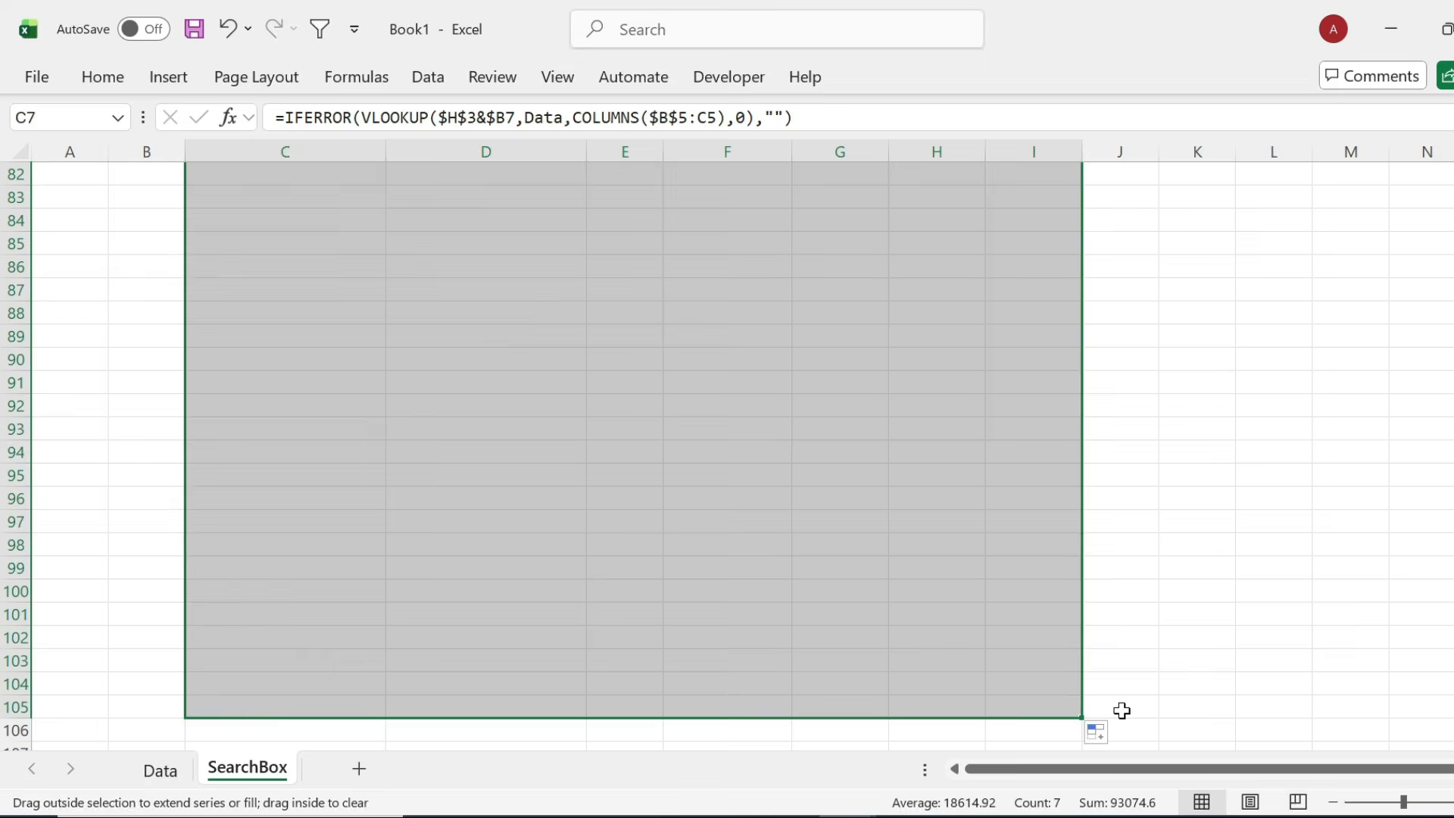
click(936, 452)
key(ctrl+Up)
key(ctrl+Up)
key(ctrl+Up)
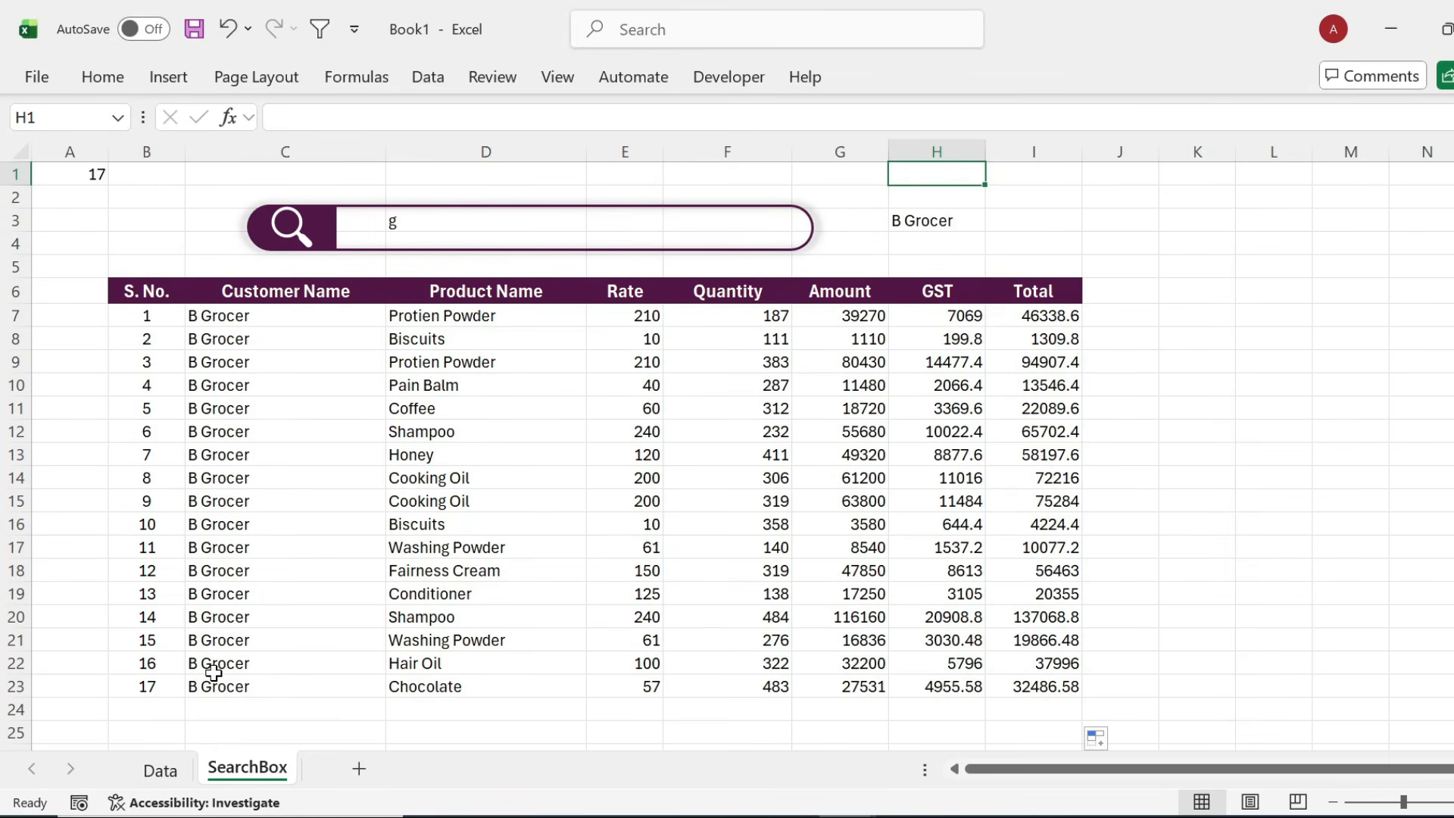
Test the search box in D3 with the partial name eas, and clear the entry.
click(449, 227)
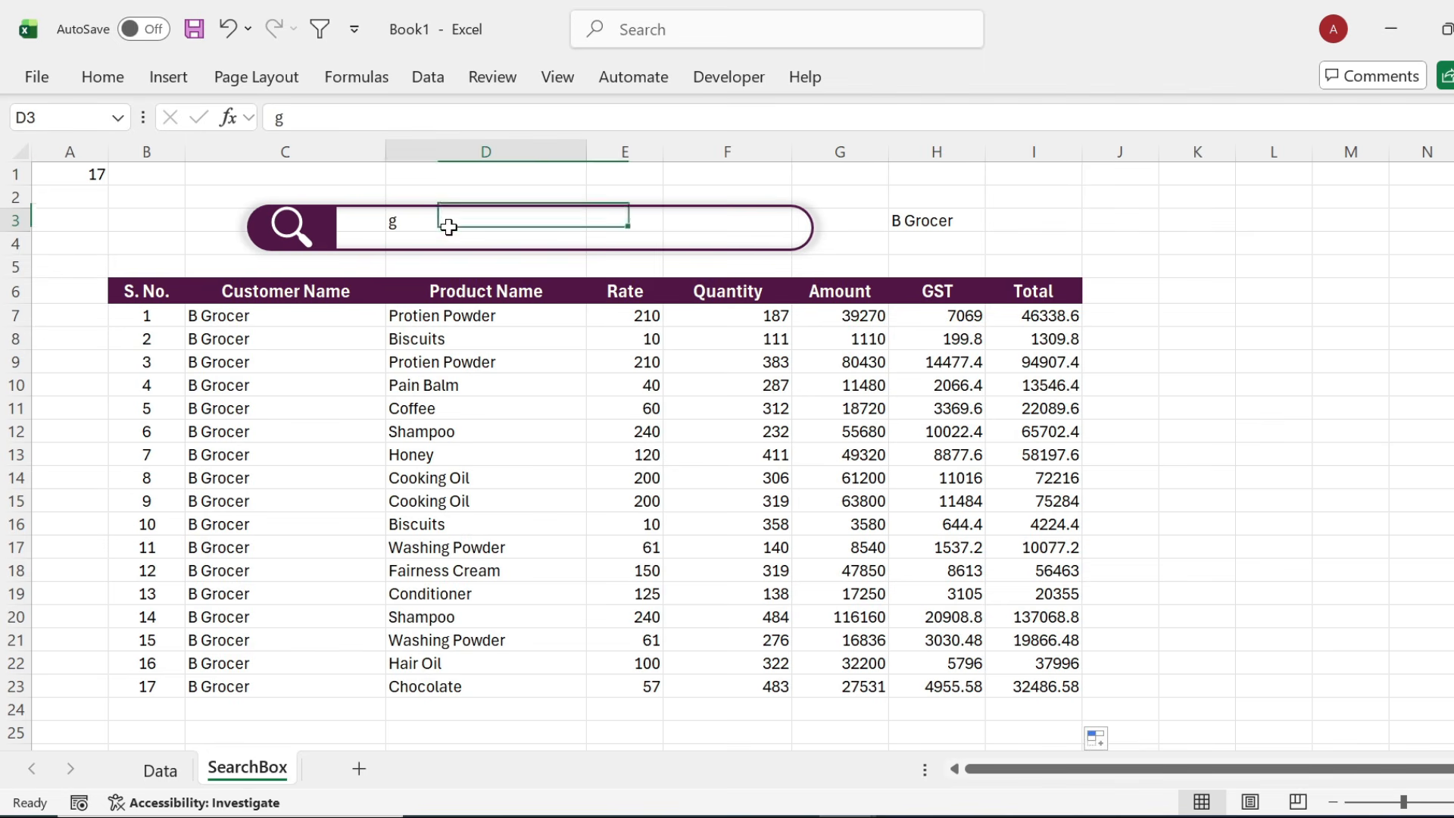
text(eas)
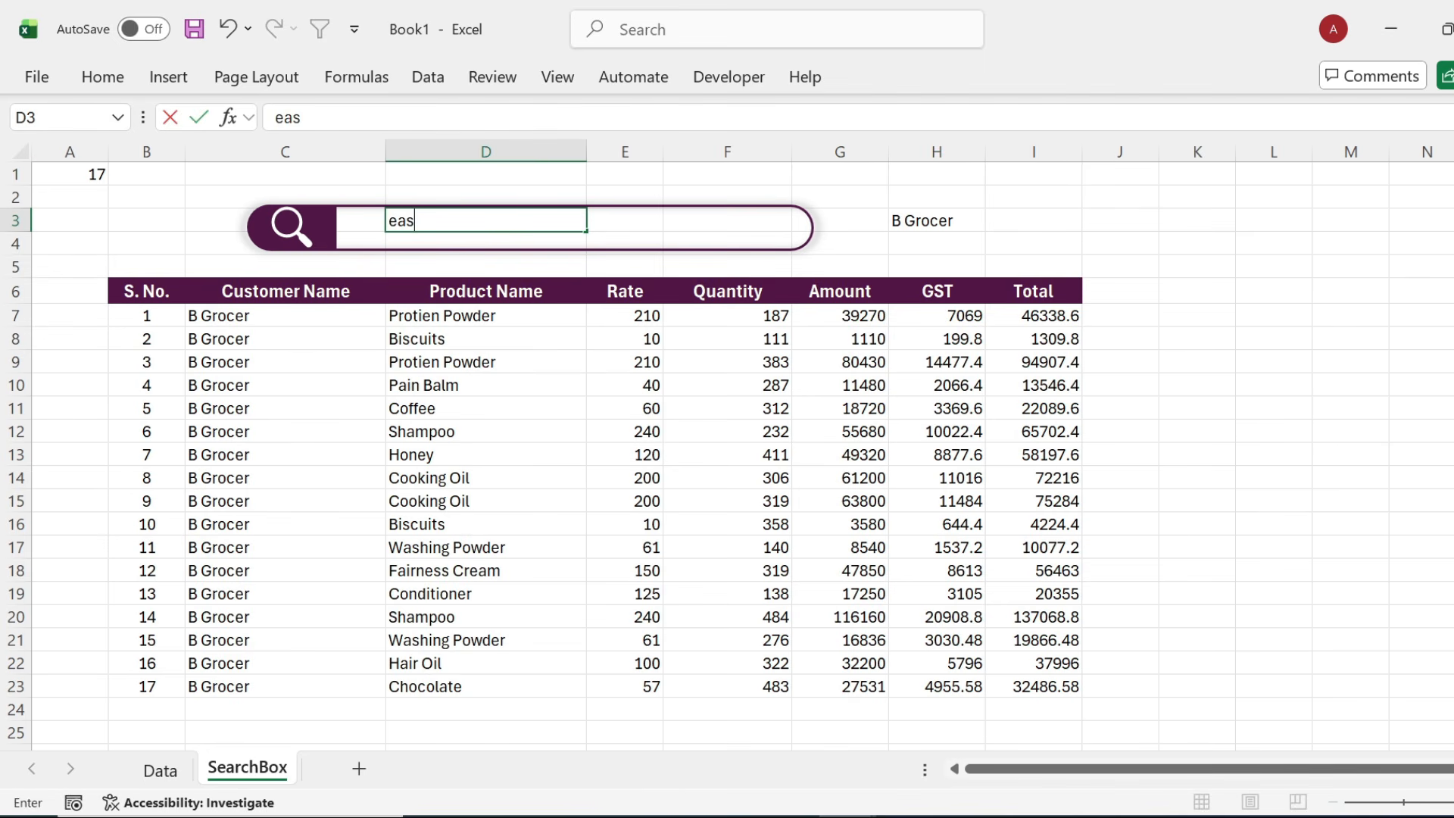
key(Return)
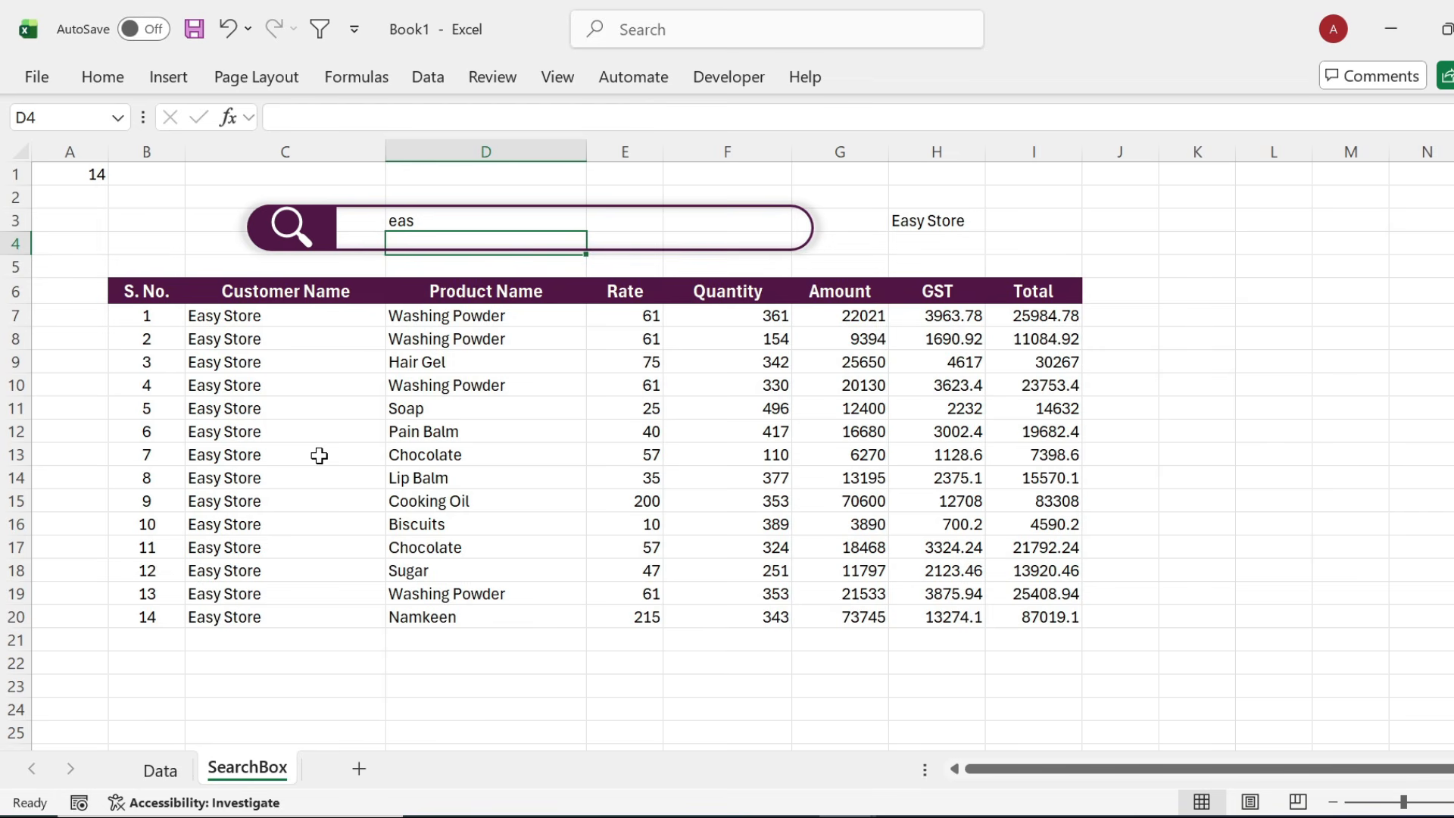
click(452, 219)
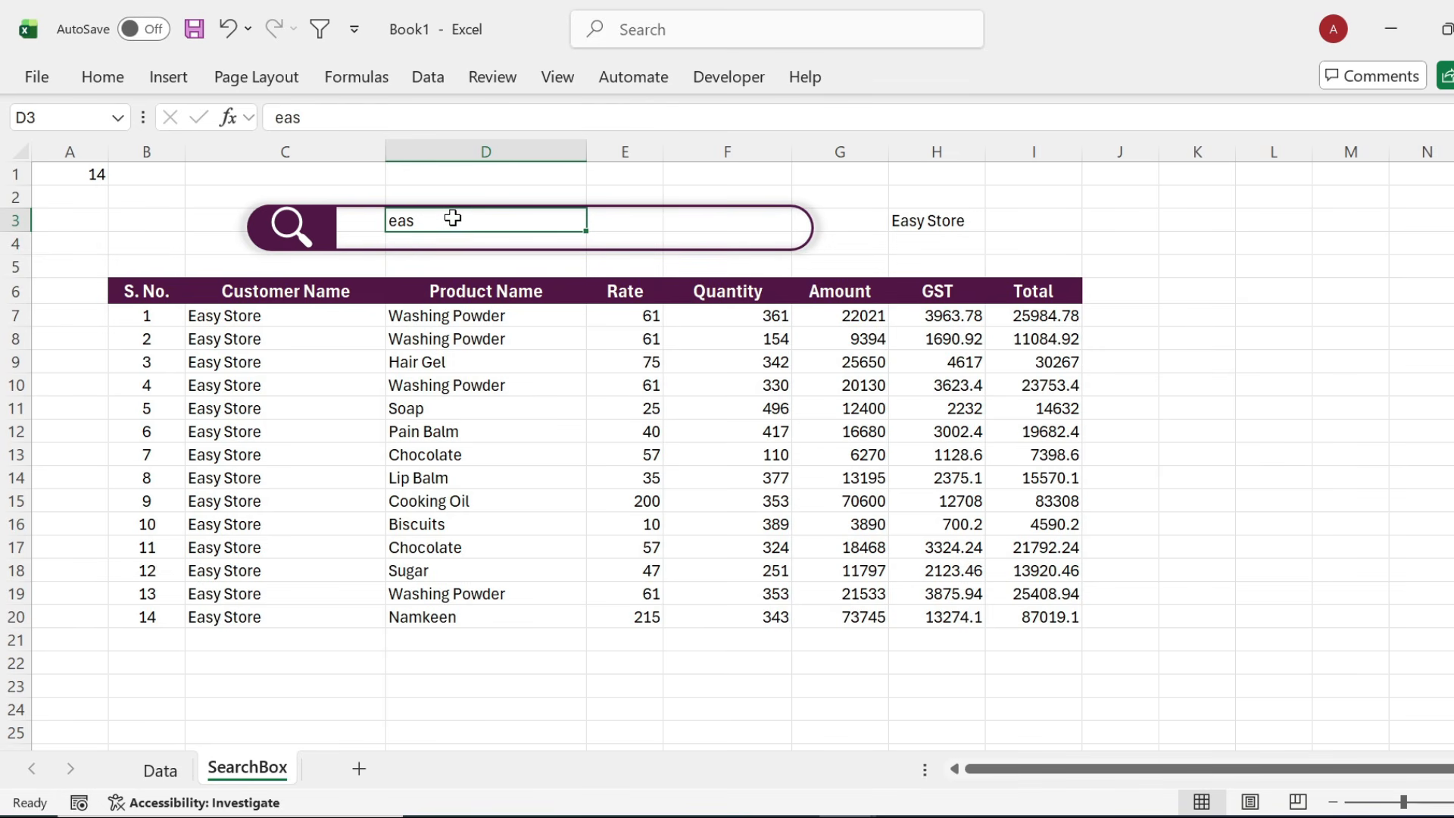
key(Delete)
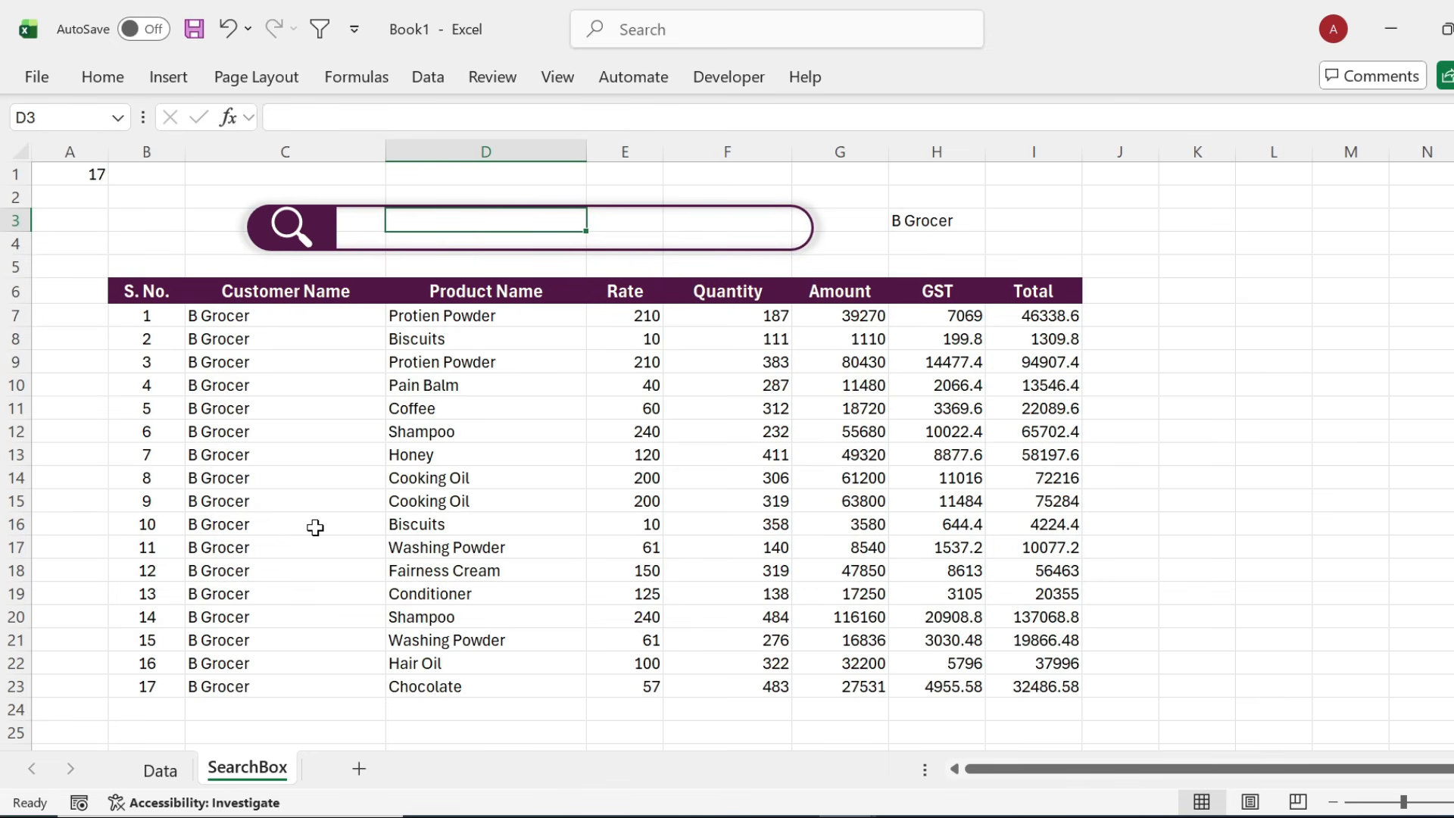
Add an IF function in front of IFERROR in the C7 formula with $D$3="" as its logical test.
click(266, 320)
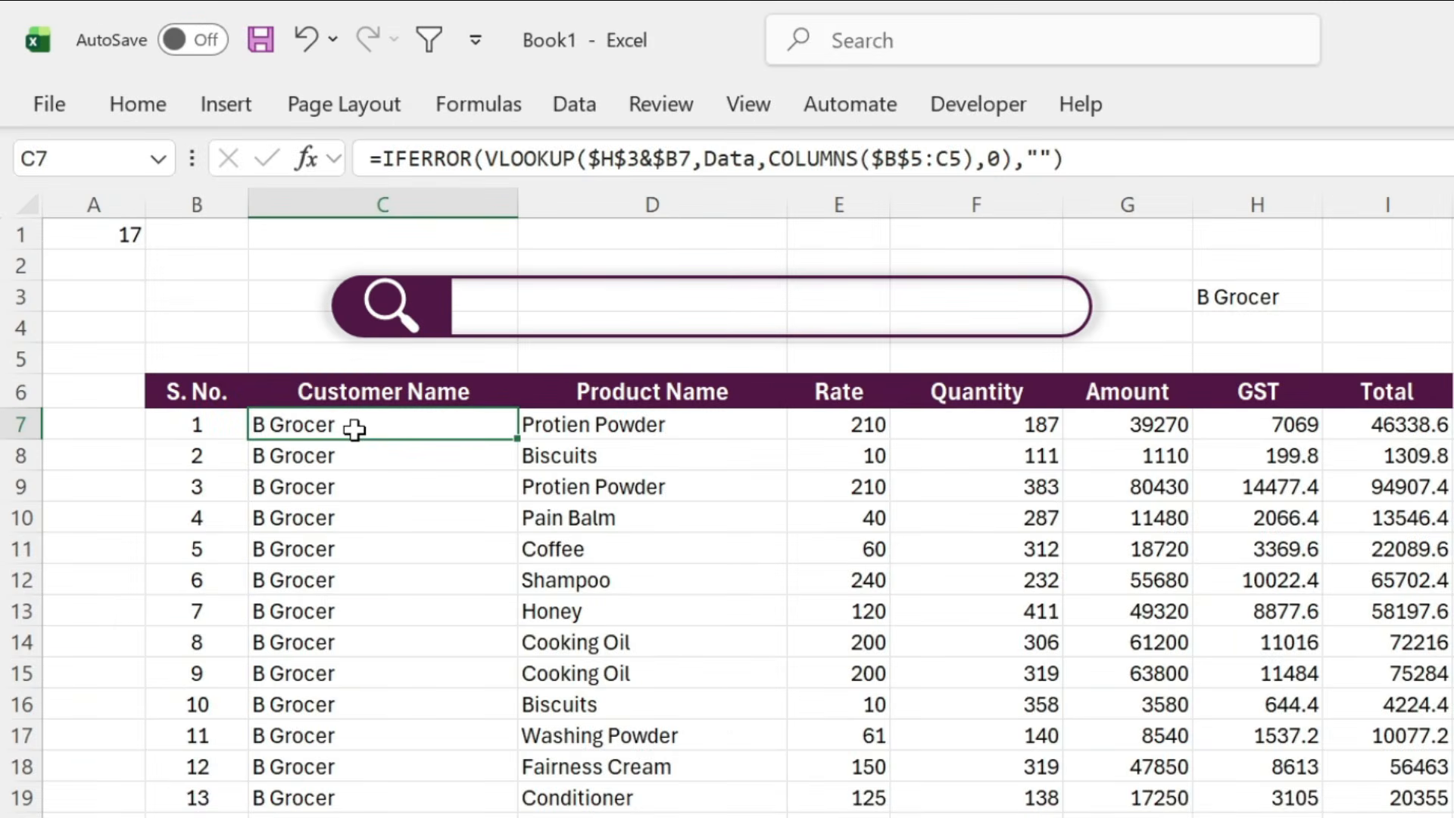
key(F2)
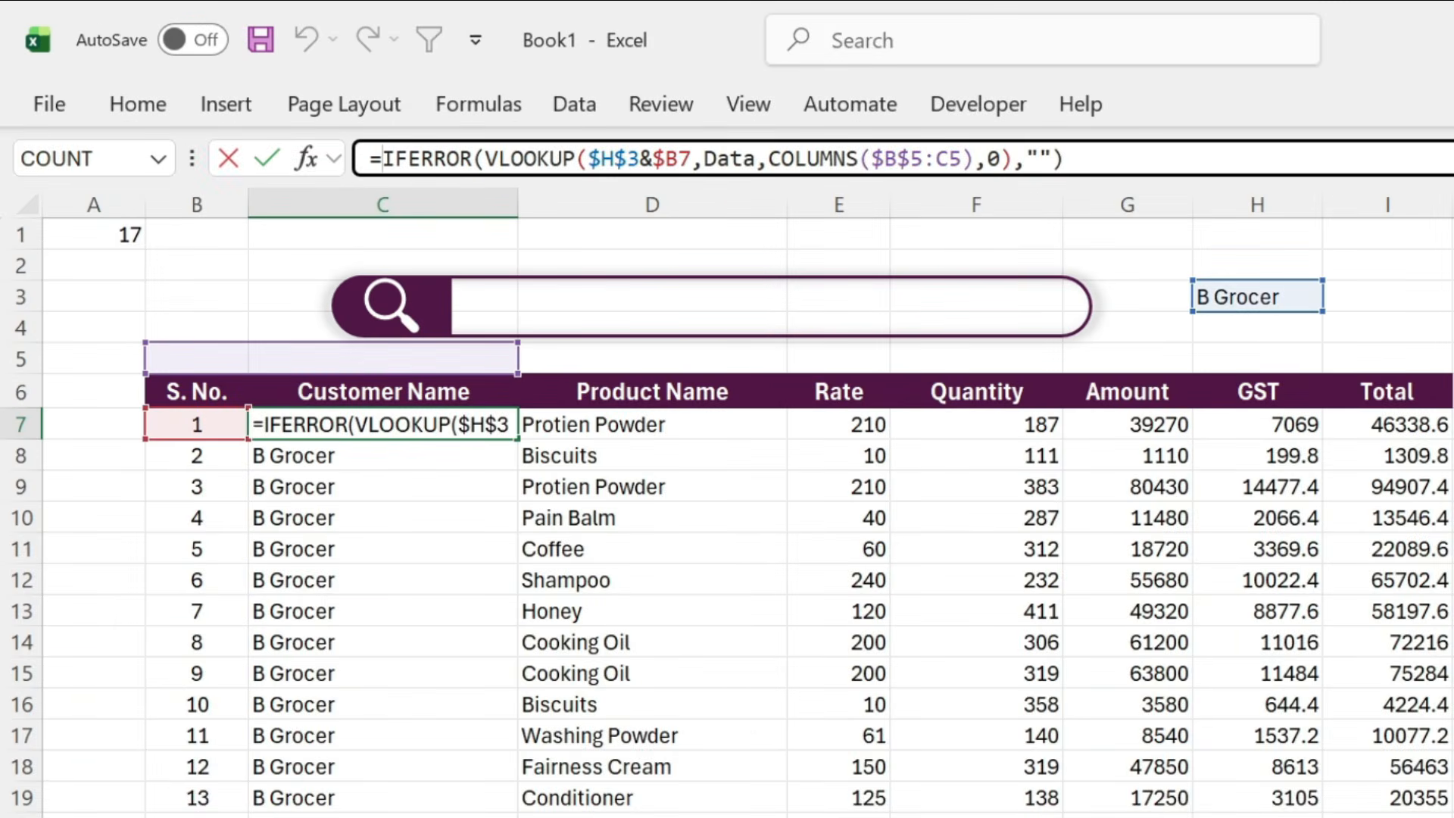
text(IF)
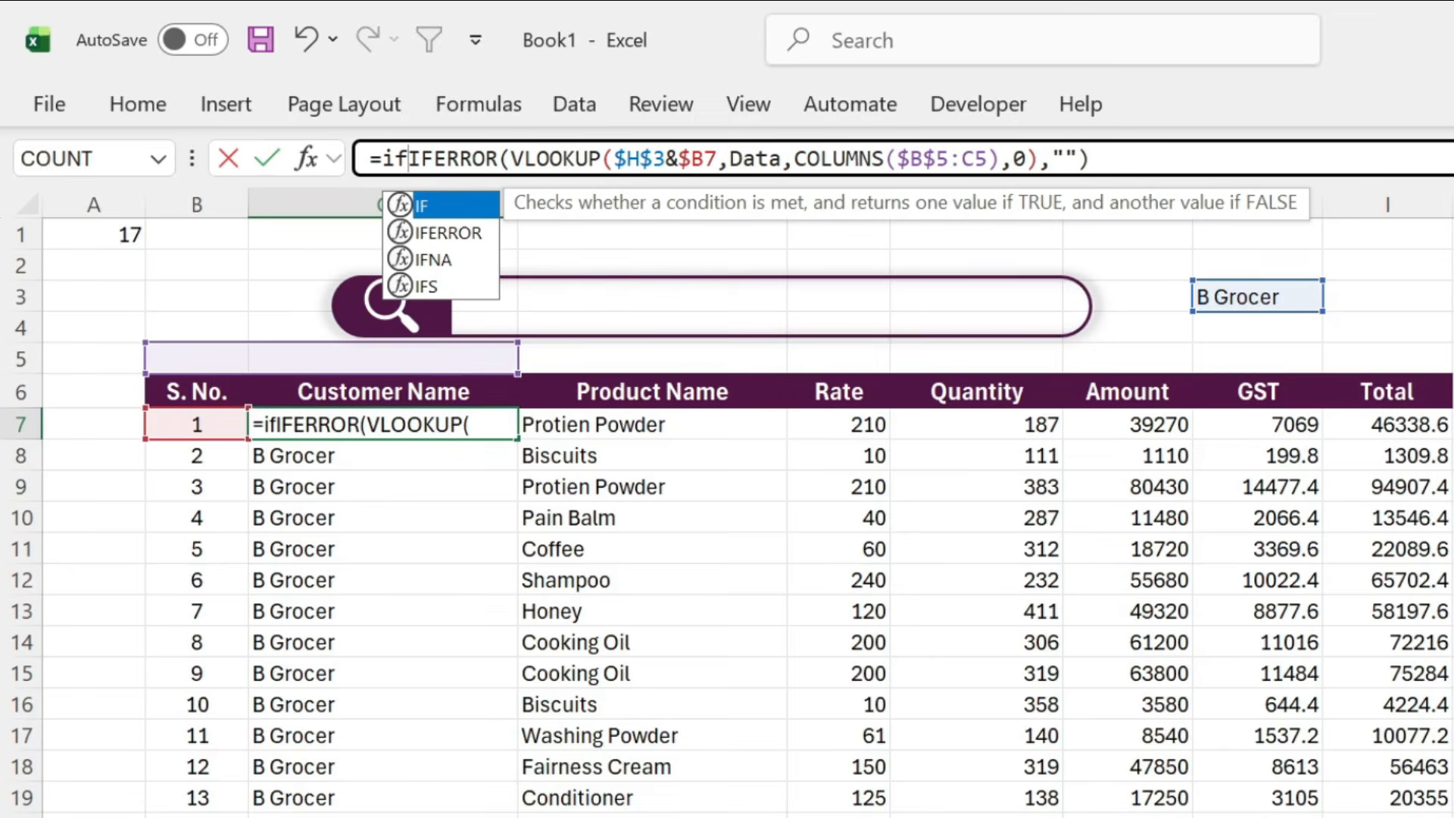
double_click(435, 206)
click(607, 300)
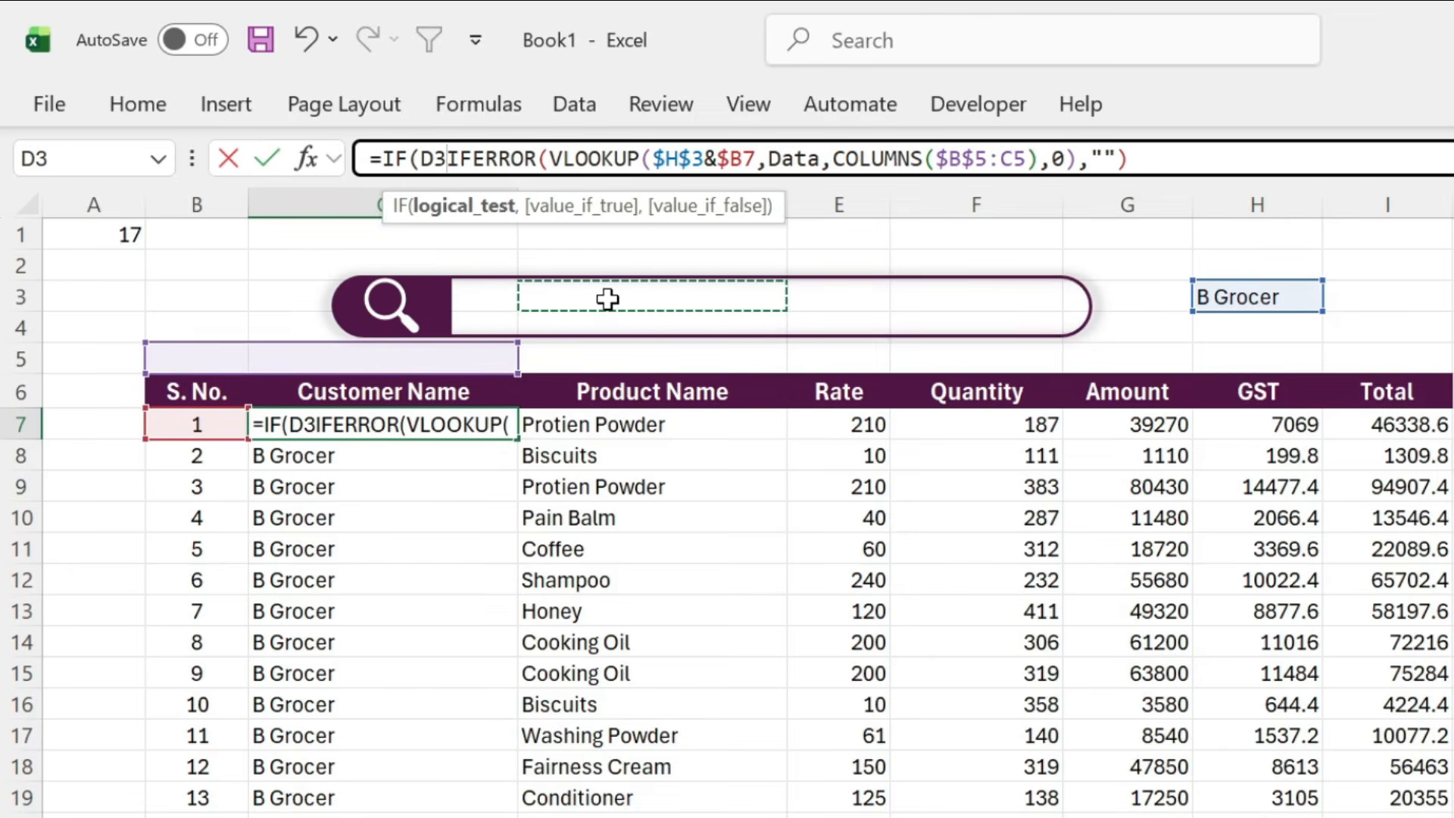
key(F4)
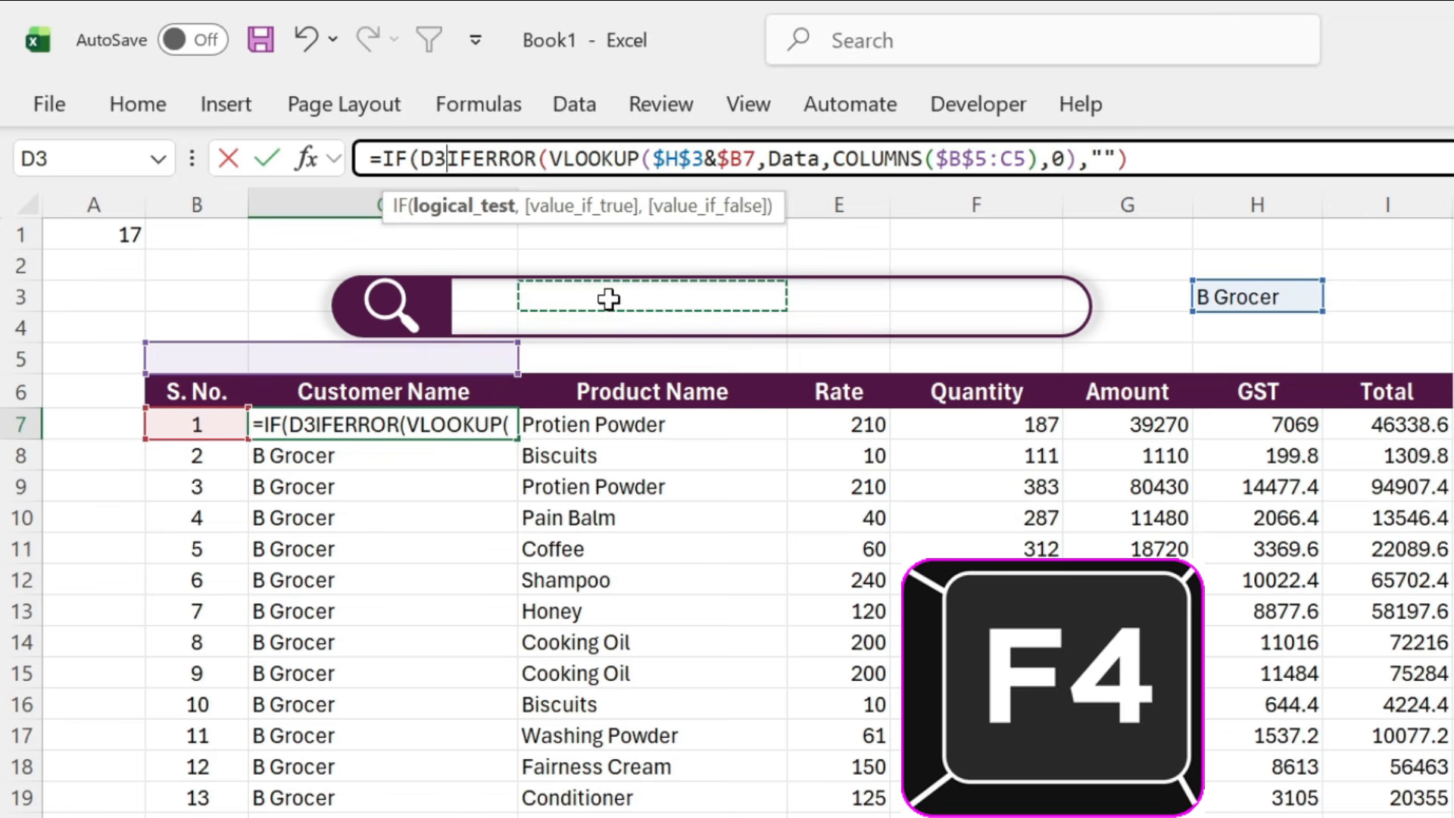
key(F4)
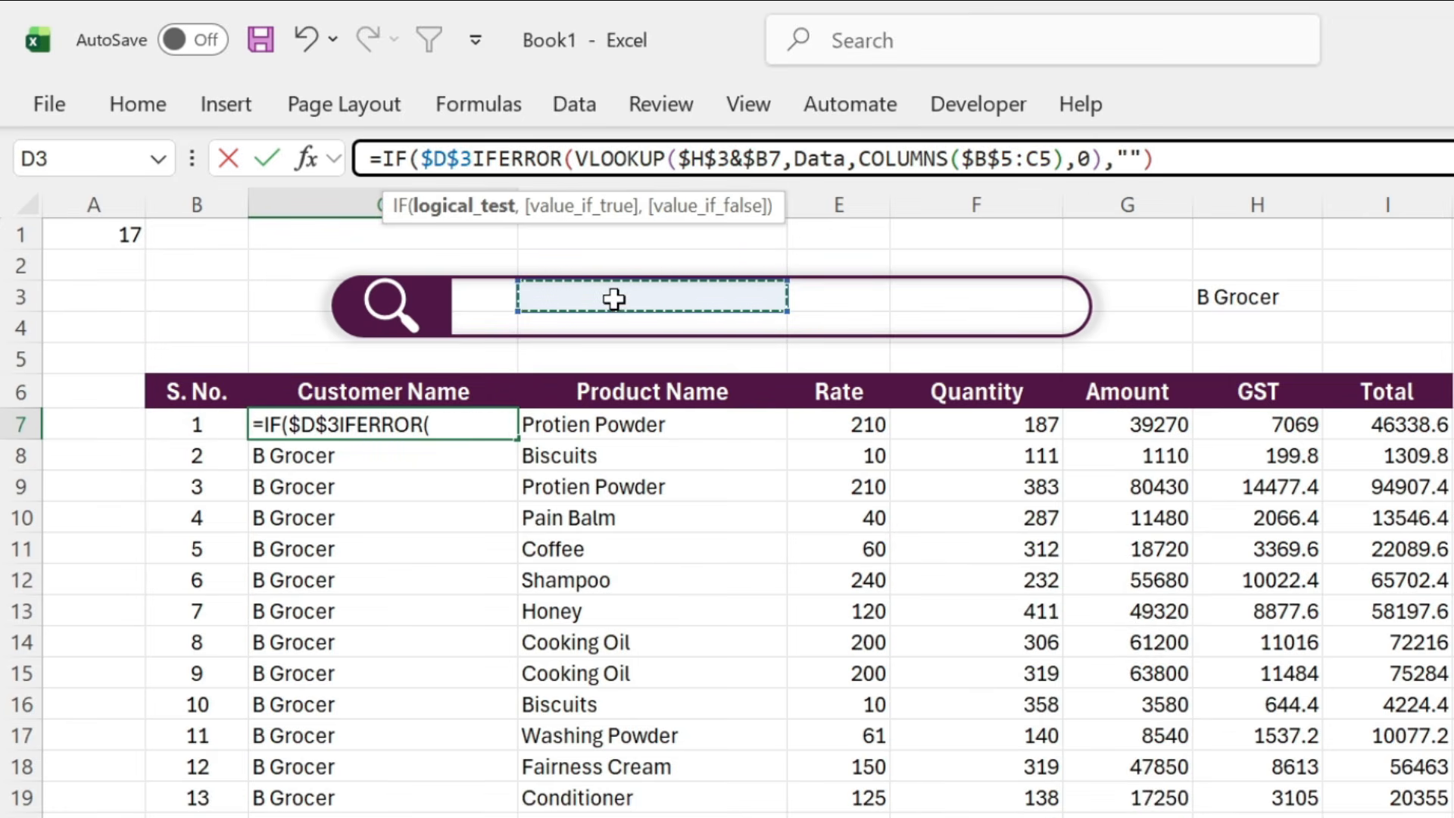
text(=)
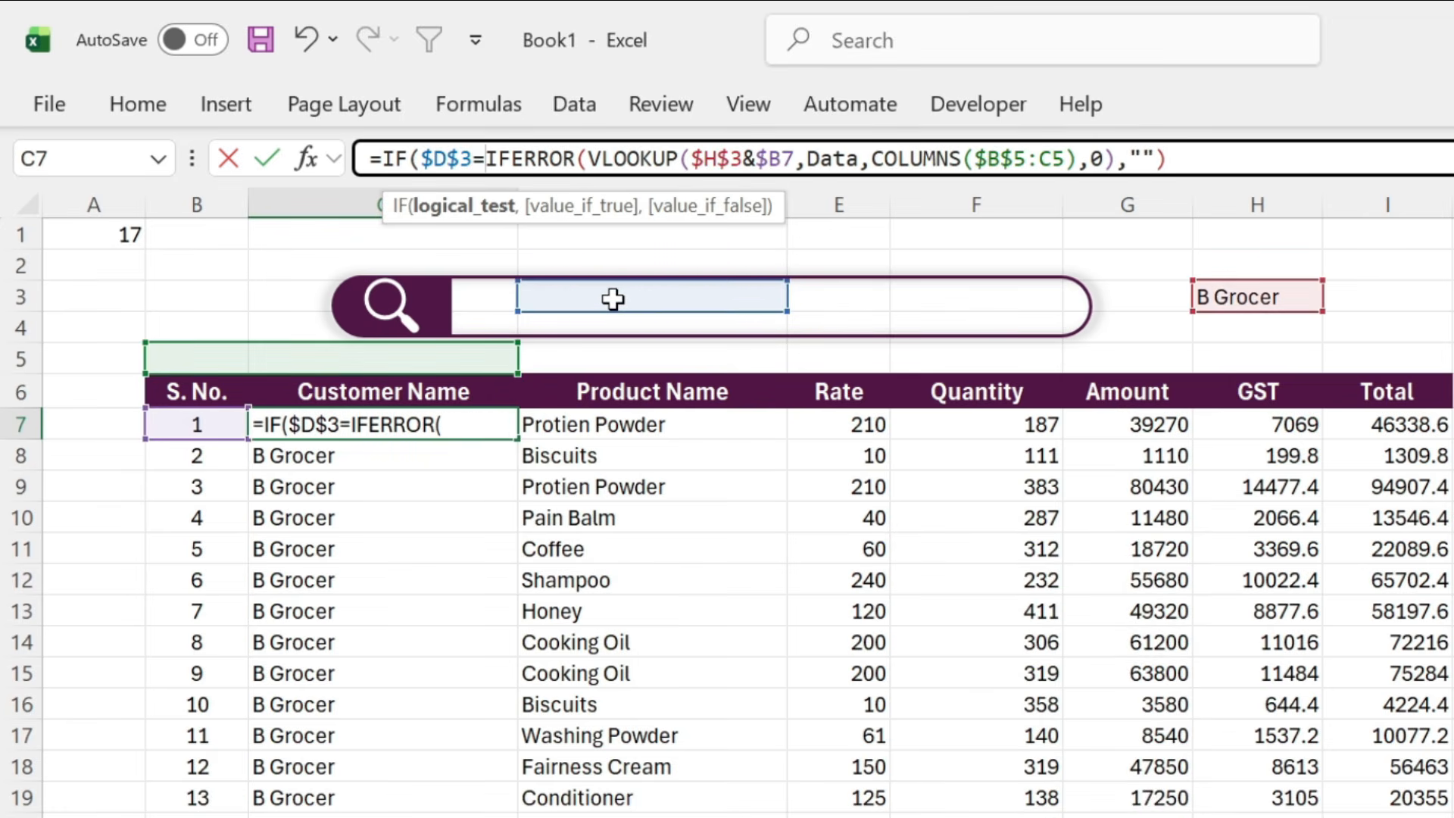
text("")
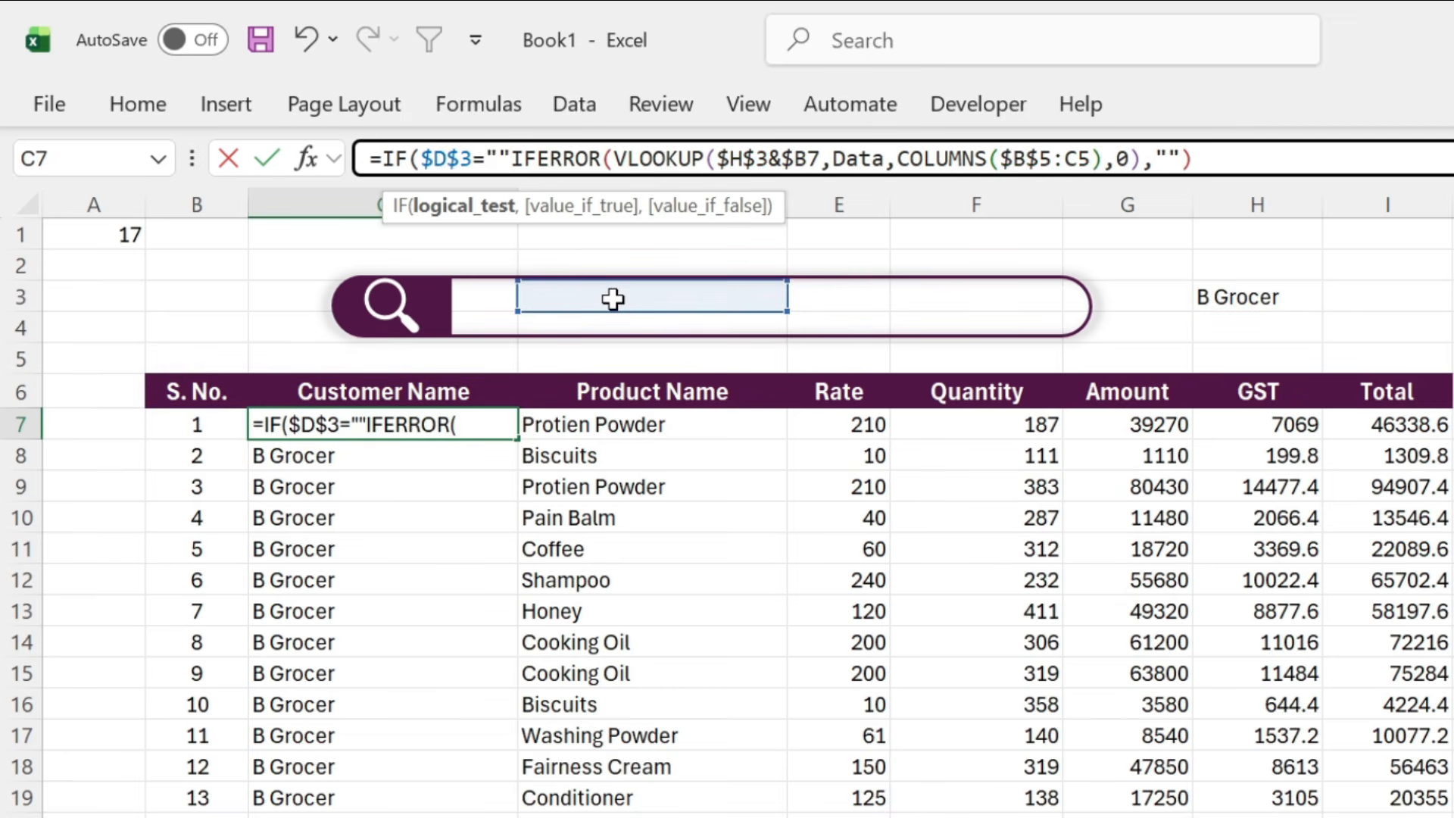
Set the IF's true value to "", keep the IFERROR expression as its false value, and enter the C7 formula.
text(,)
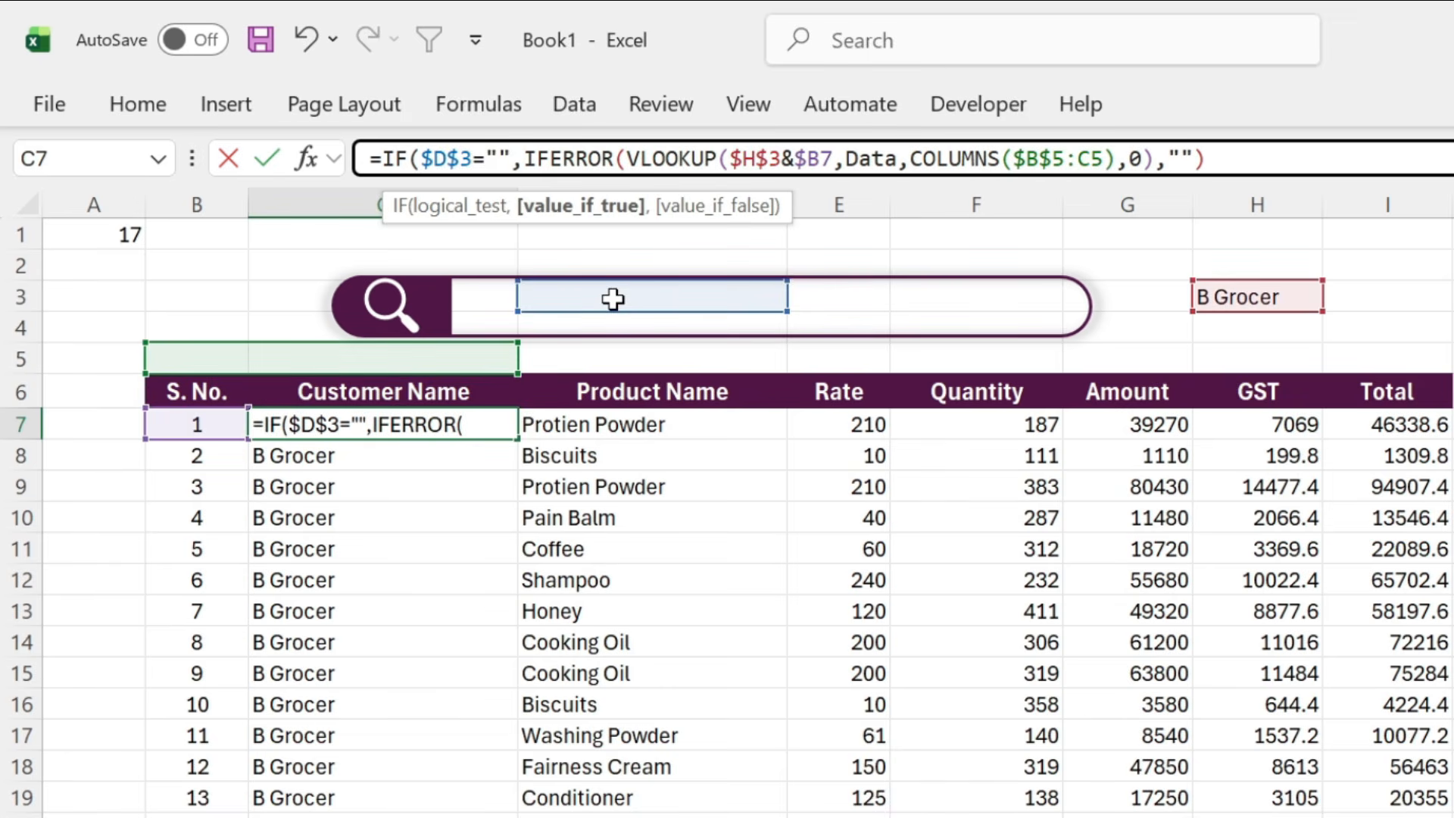
text("")
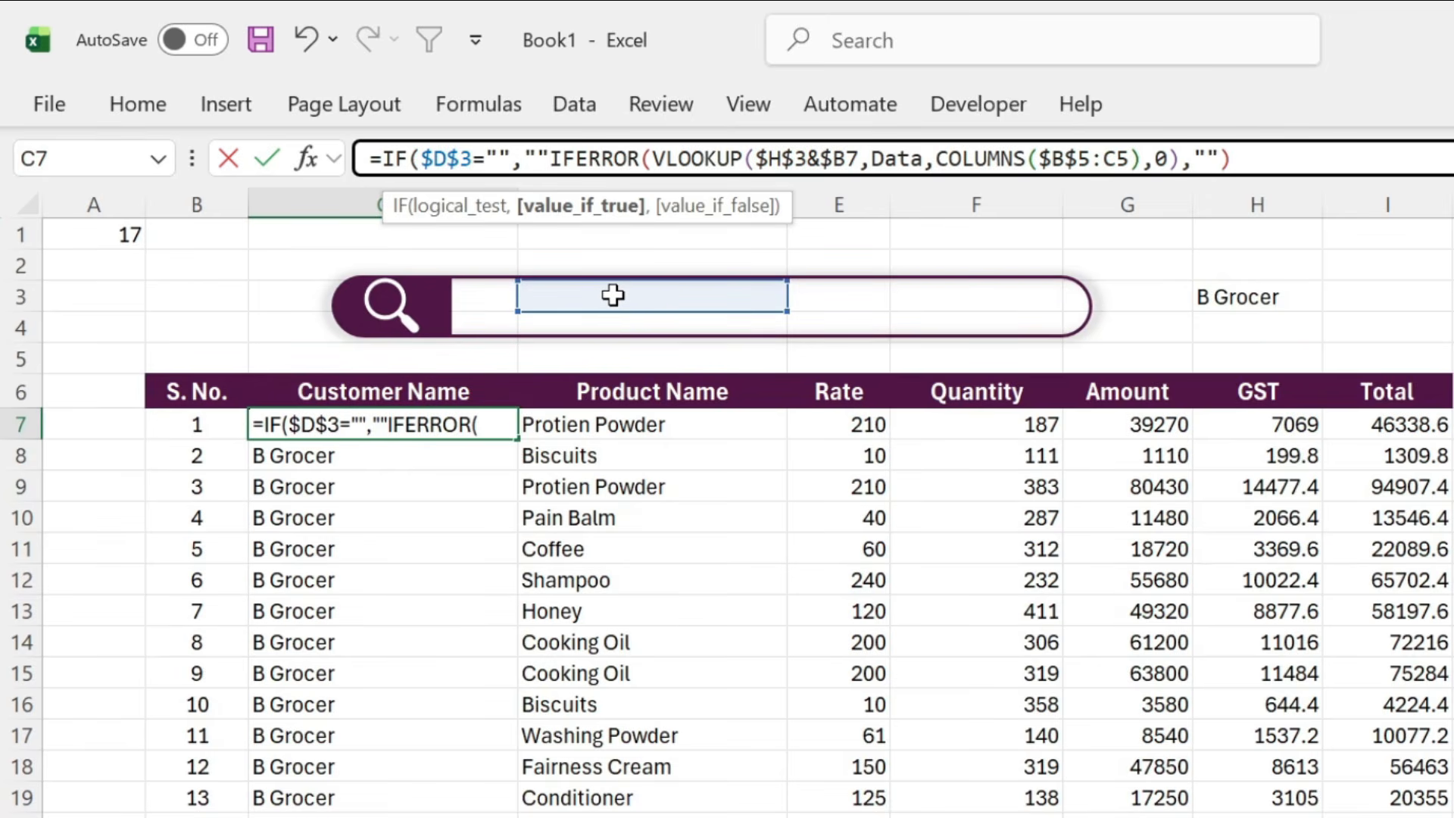
text(,)
key(End)
text())
key(Return)
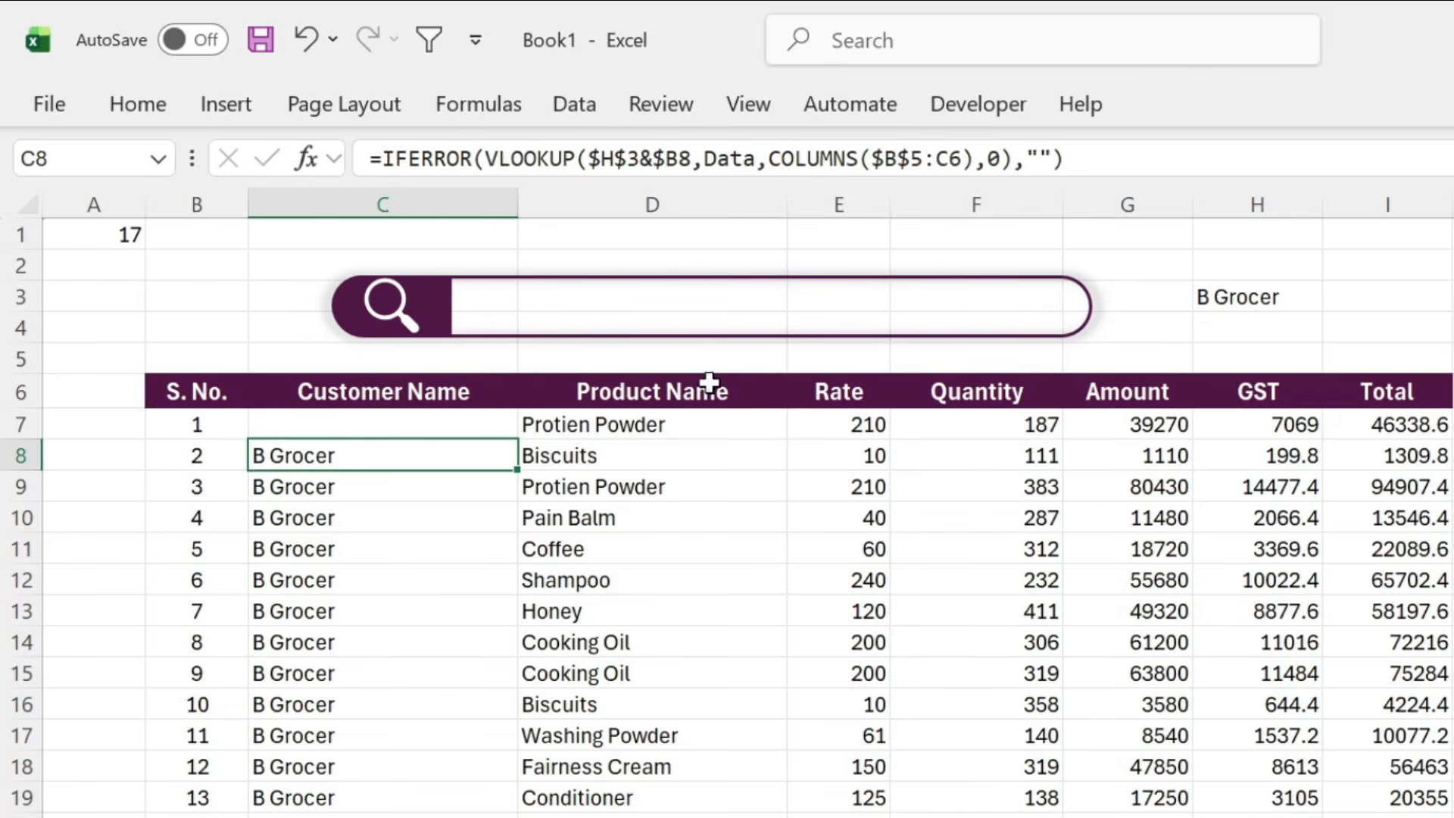
Fill the C7 IF formula across to the Total column and down the results table.
key(Up)
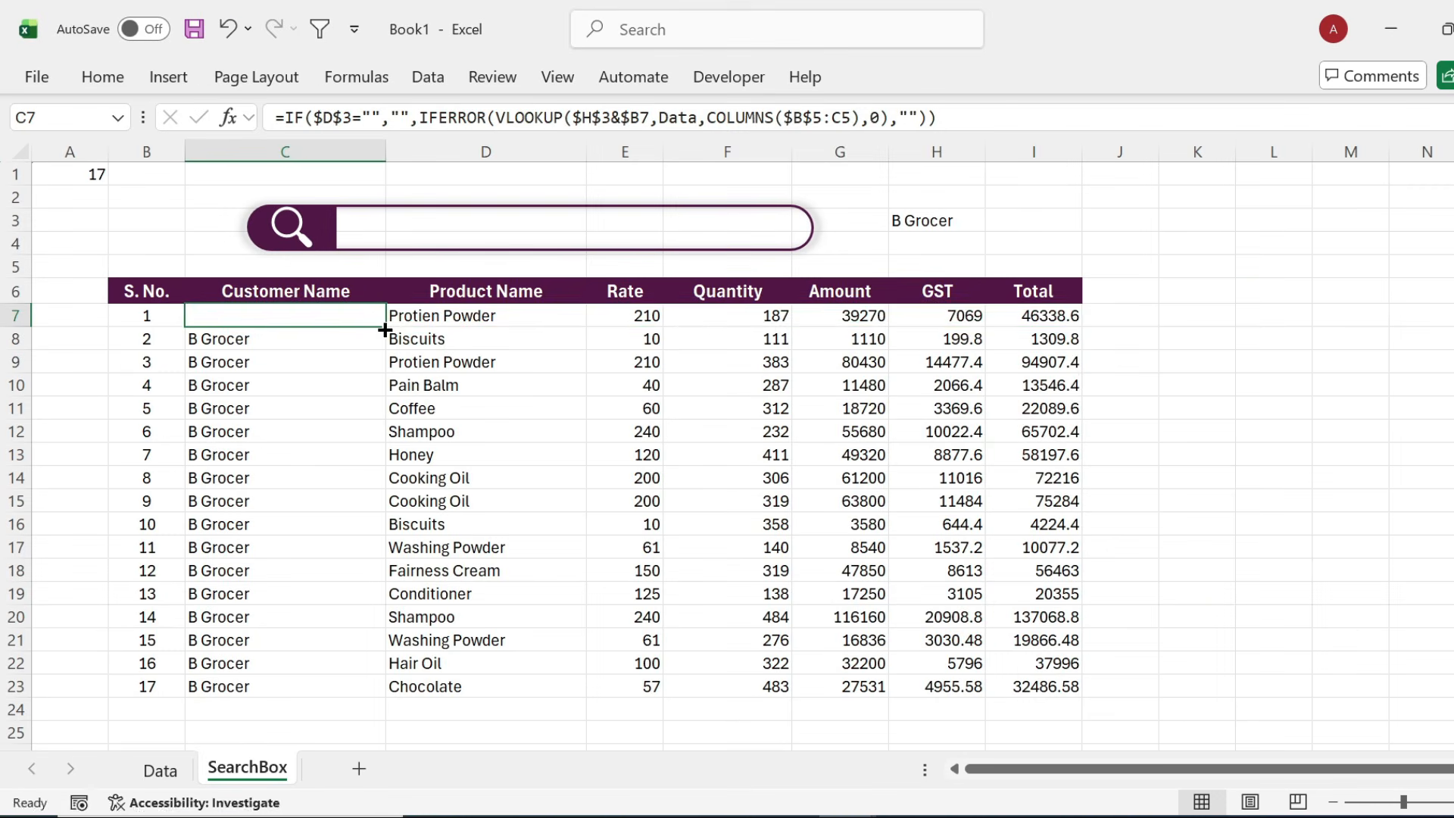
drag(517, 439, 1453, 511)
drag(1193, 379, 1090, 609)
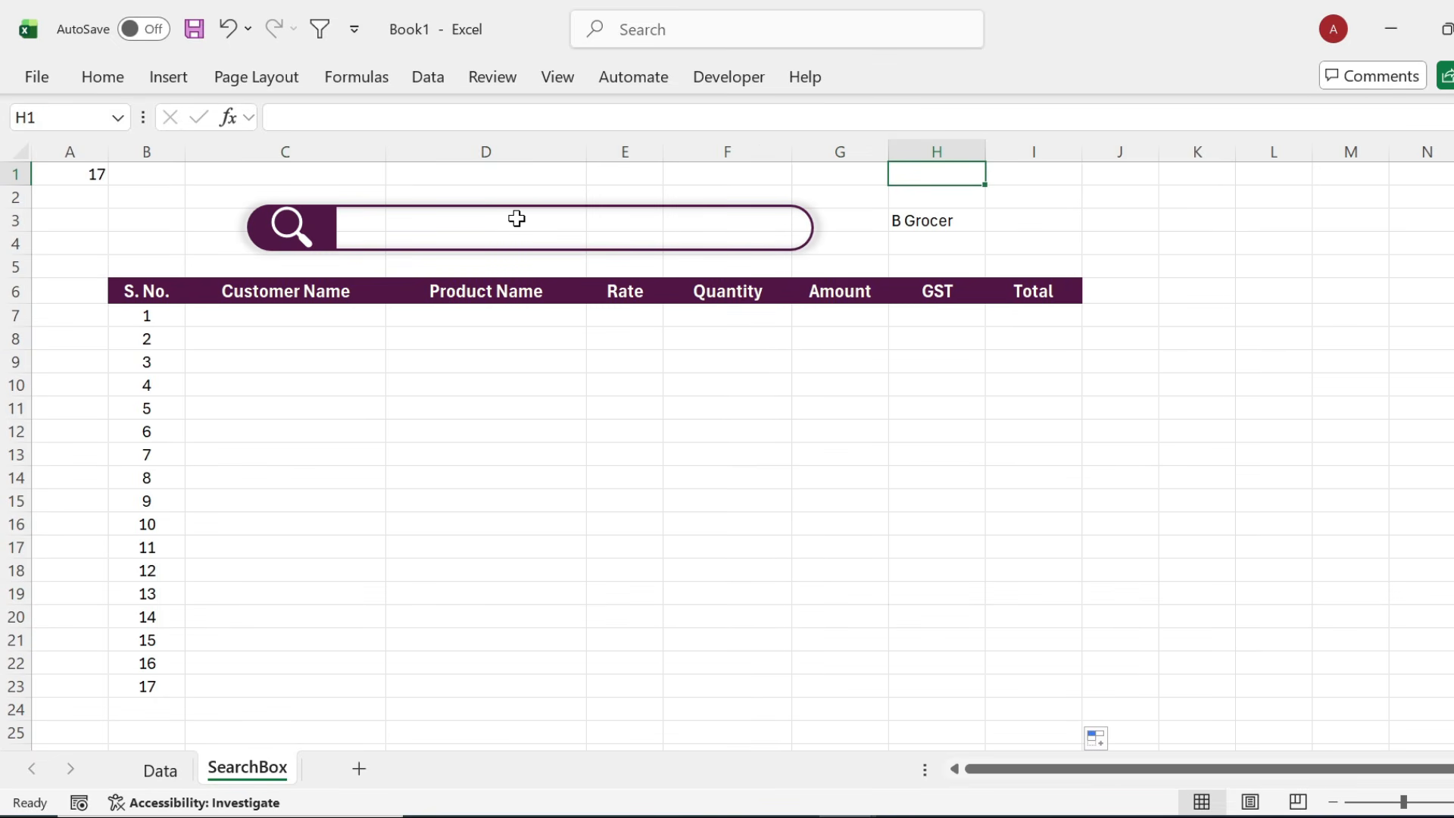
Search for eas in D3 to check the listed records, and empty the search box again.
click(433, 227)
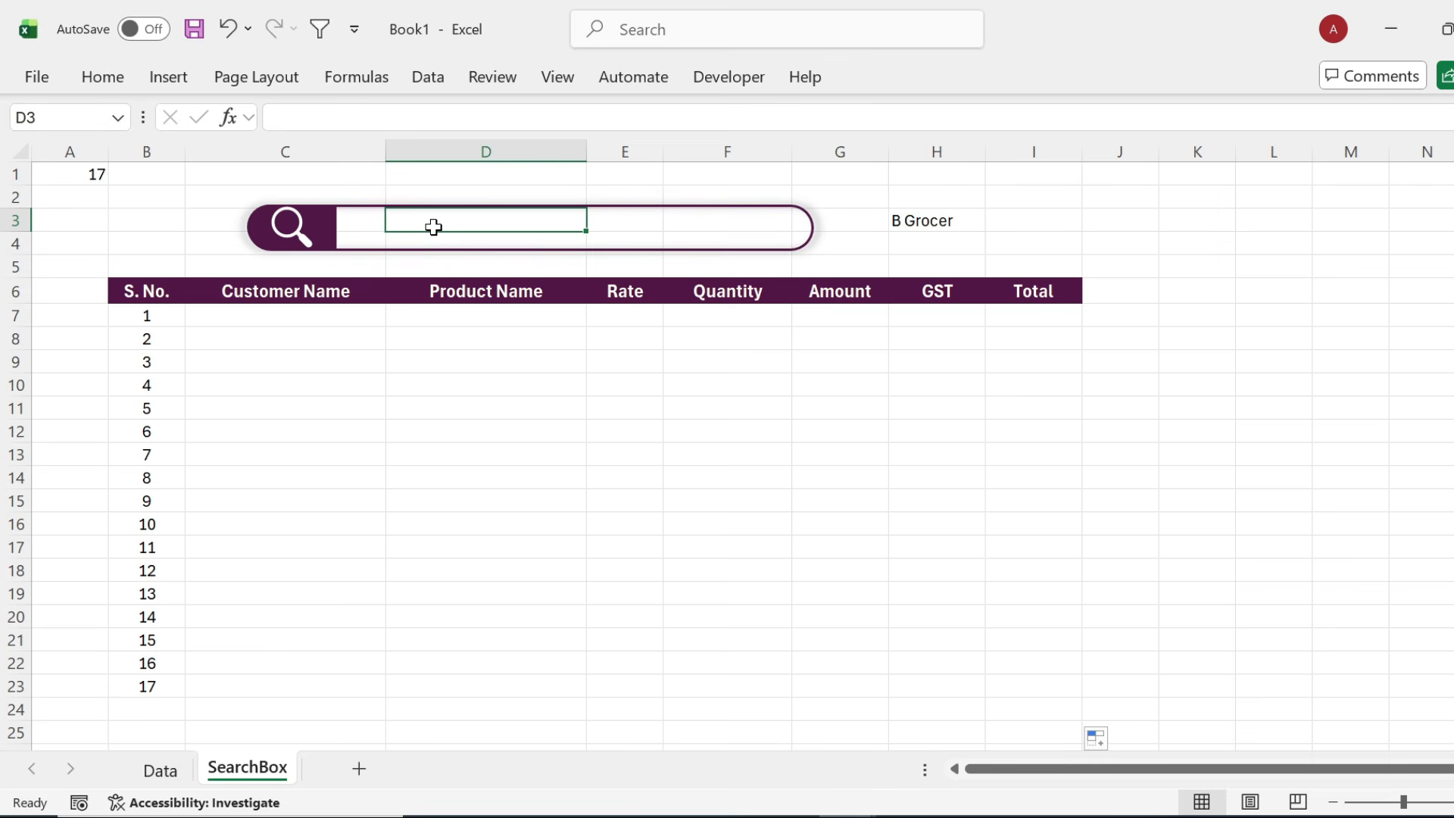
text(eas)
key(Return)
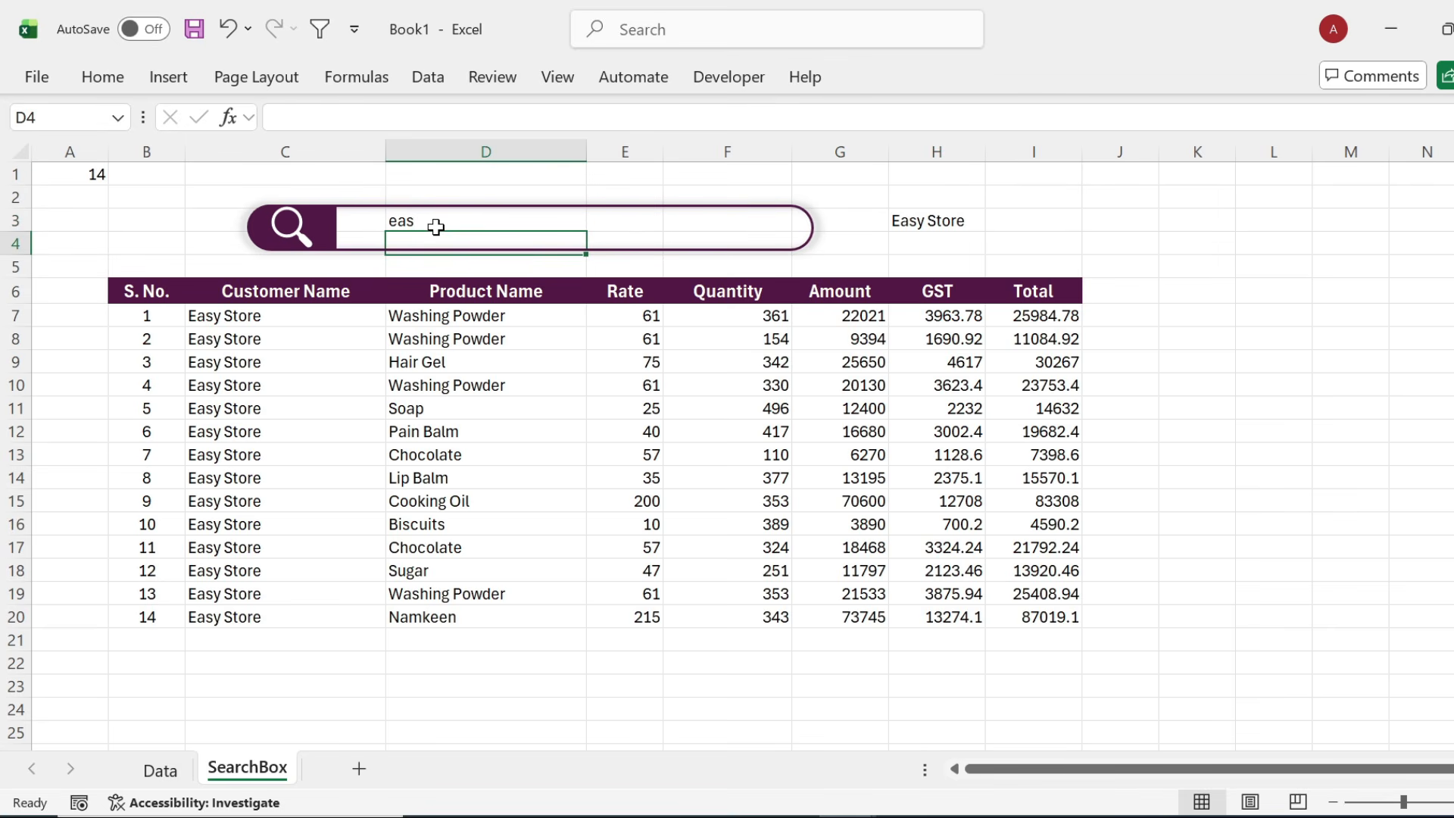
click(424, 221)
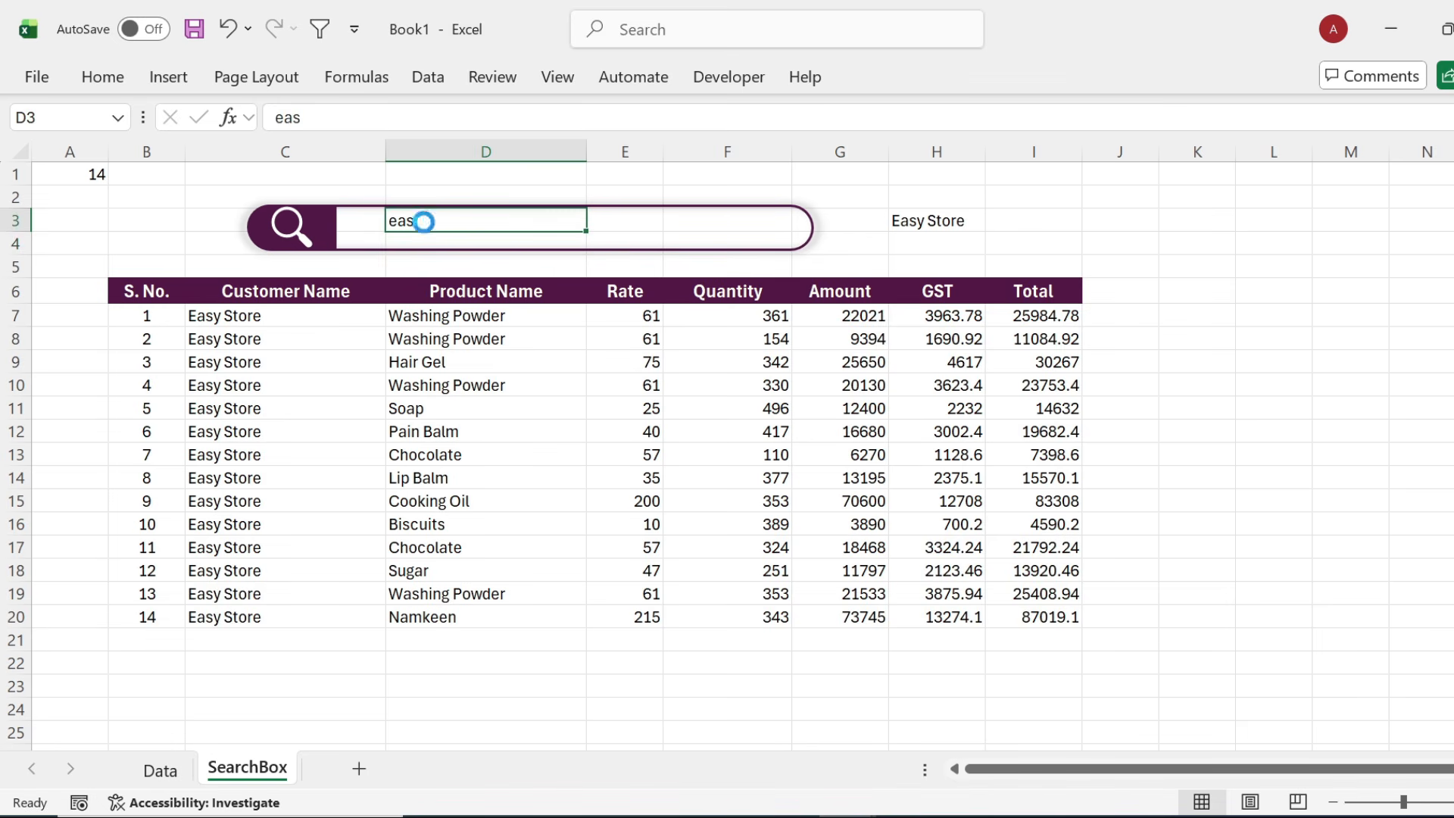
key(Delete)
Add an IF function in front of the existing IF in the B7 serial number formula, with $D$3="" as its logical test.
click(162, 338)
click(167, 316)
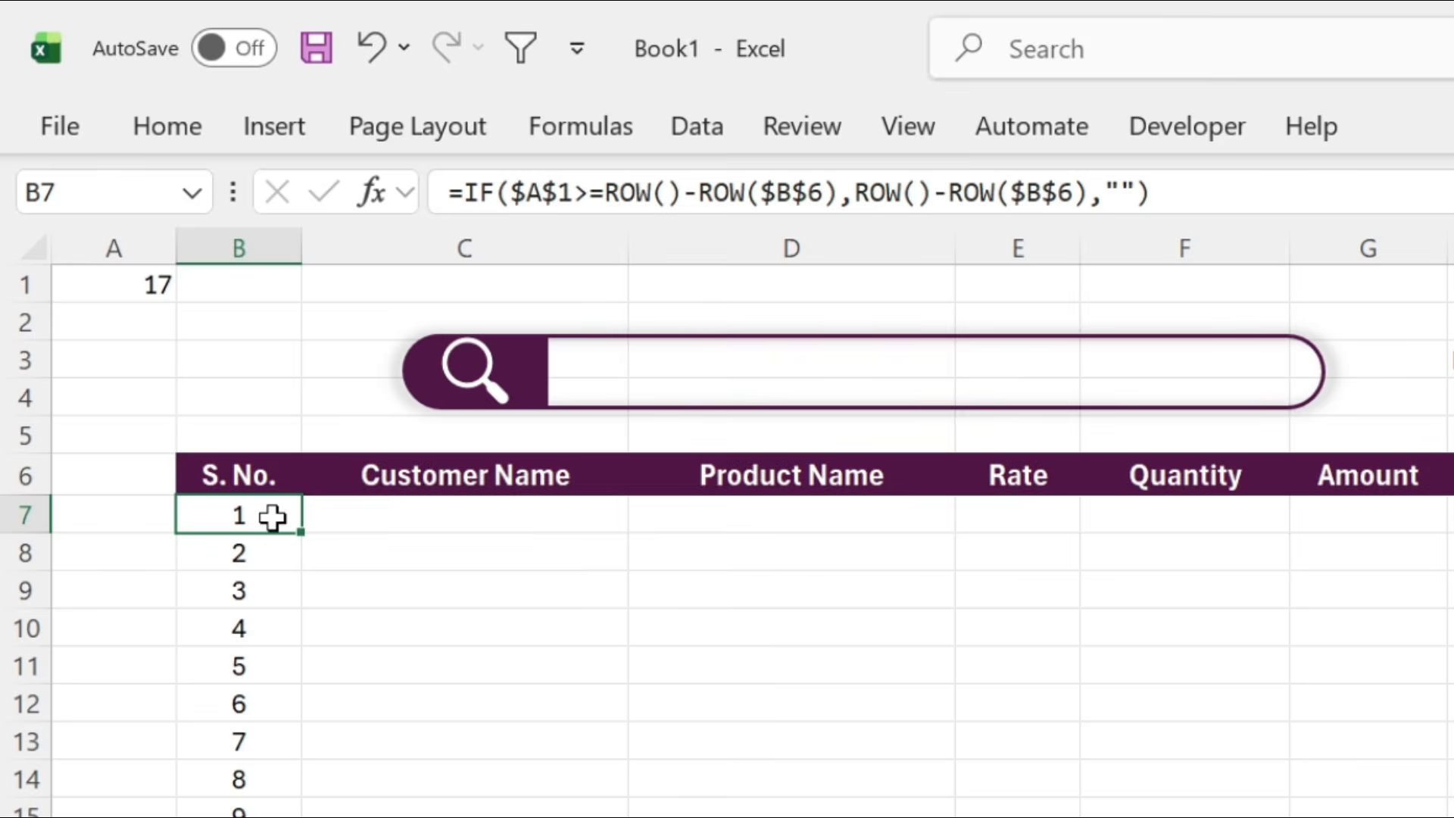
click(464, 193)
text(if)
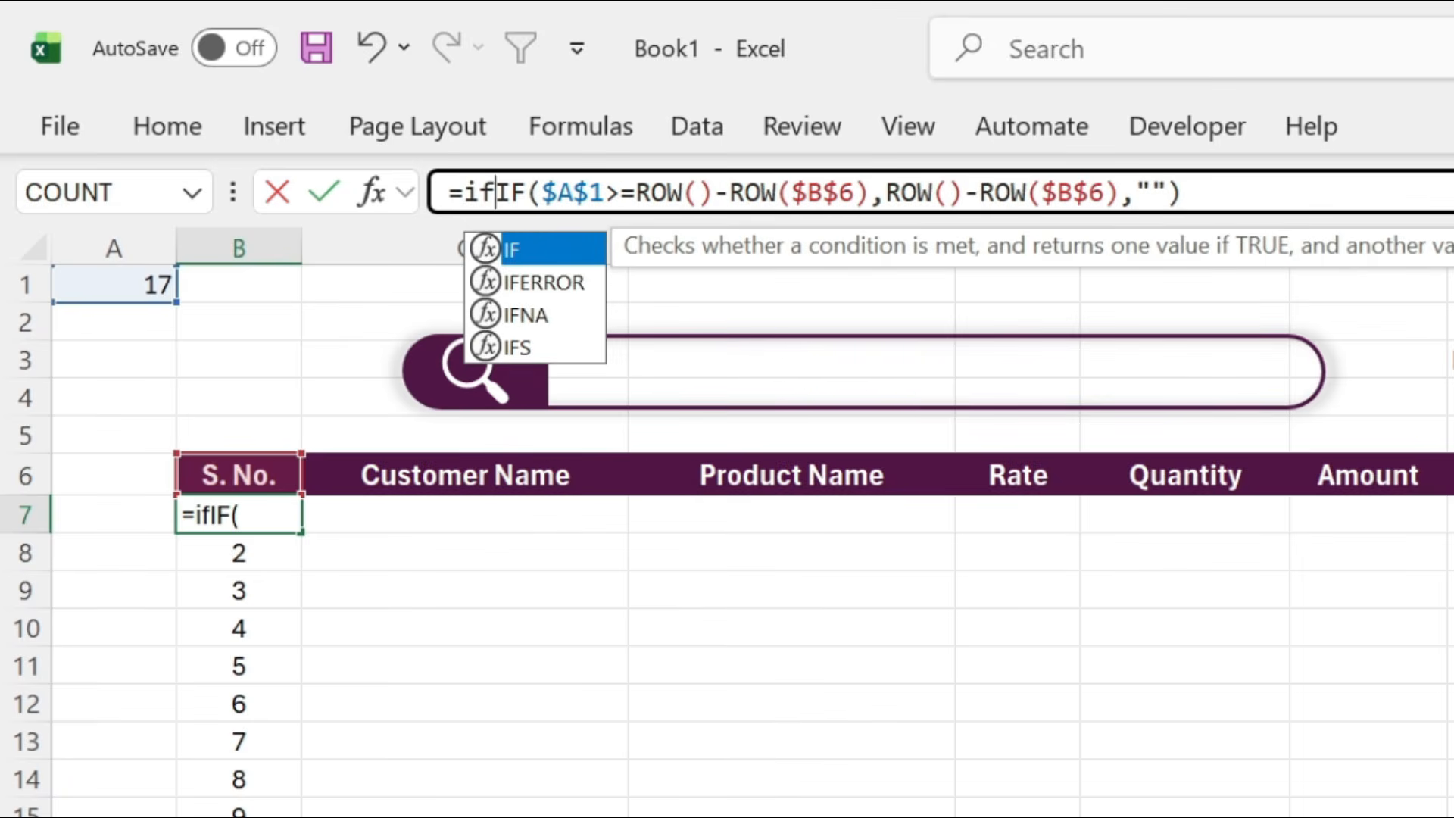
double_click(550, 250)
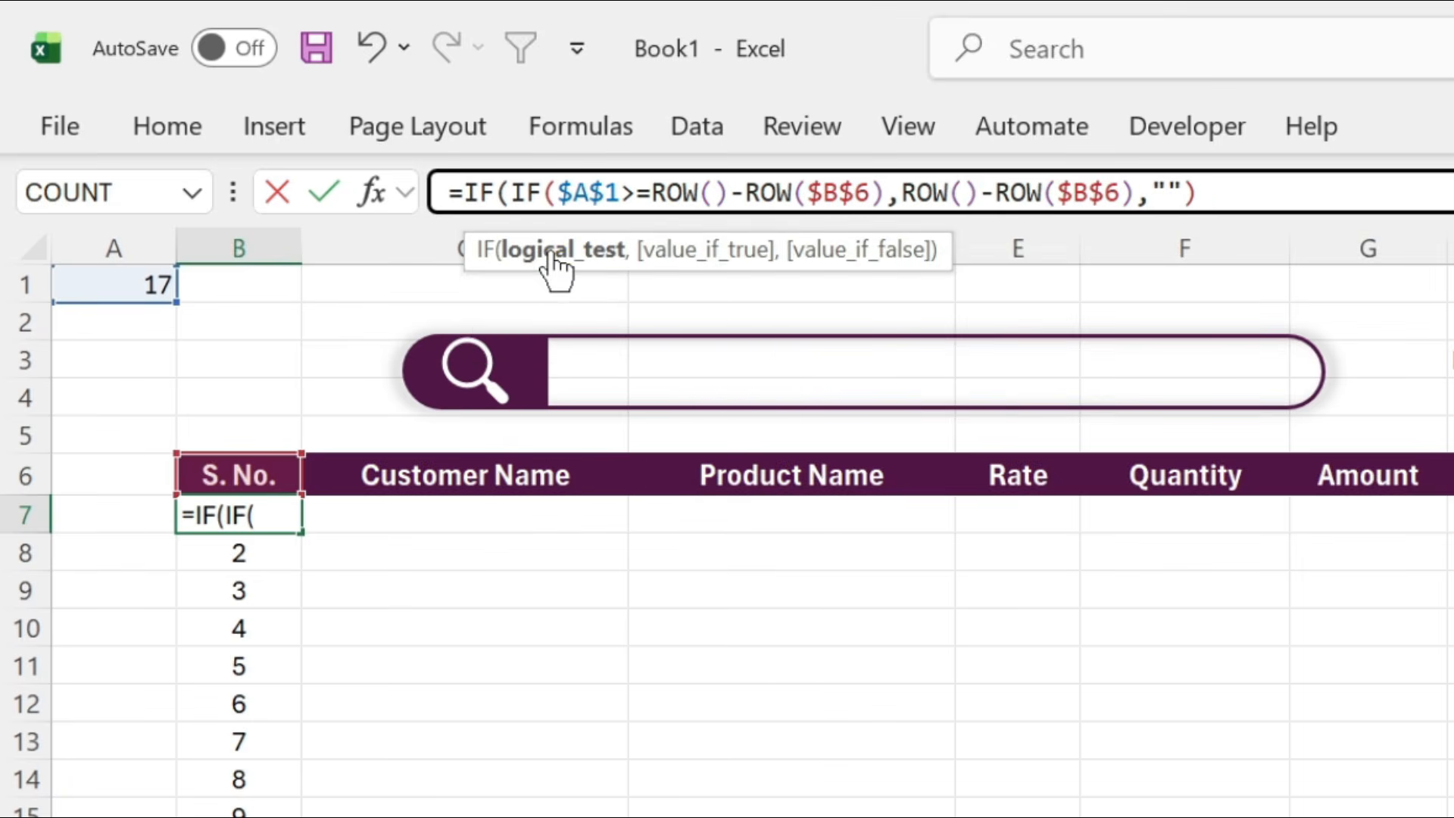
click(757, 352)
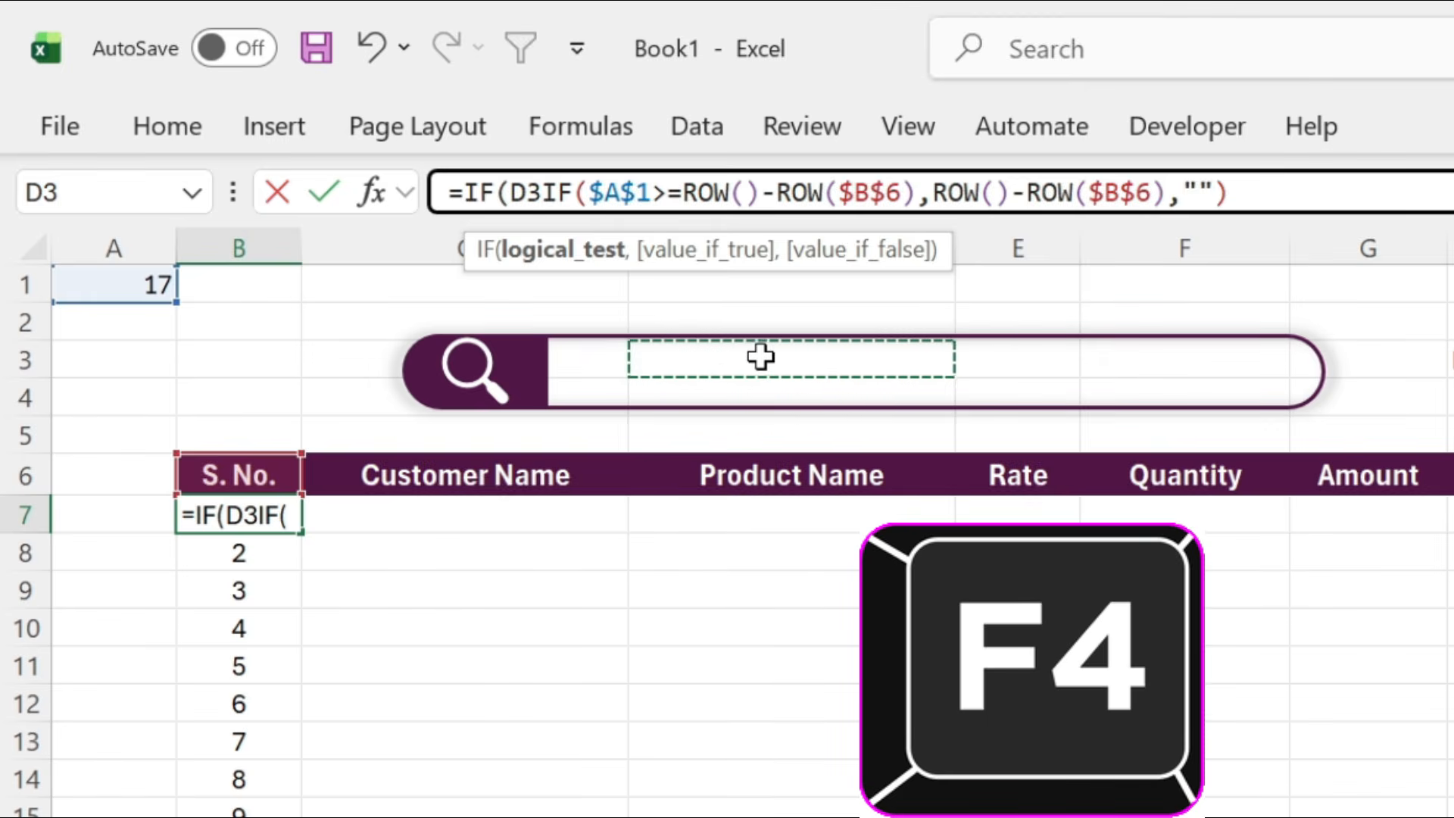
key(F4)
text(=)
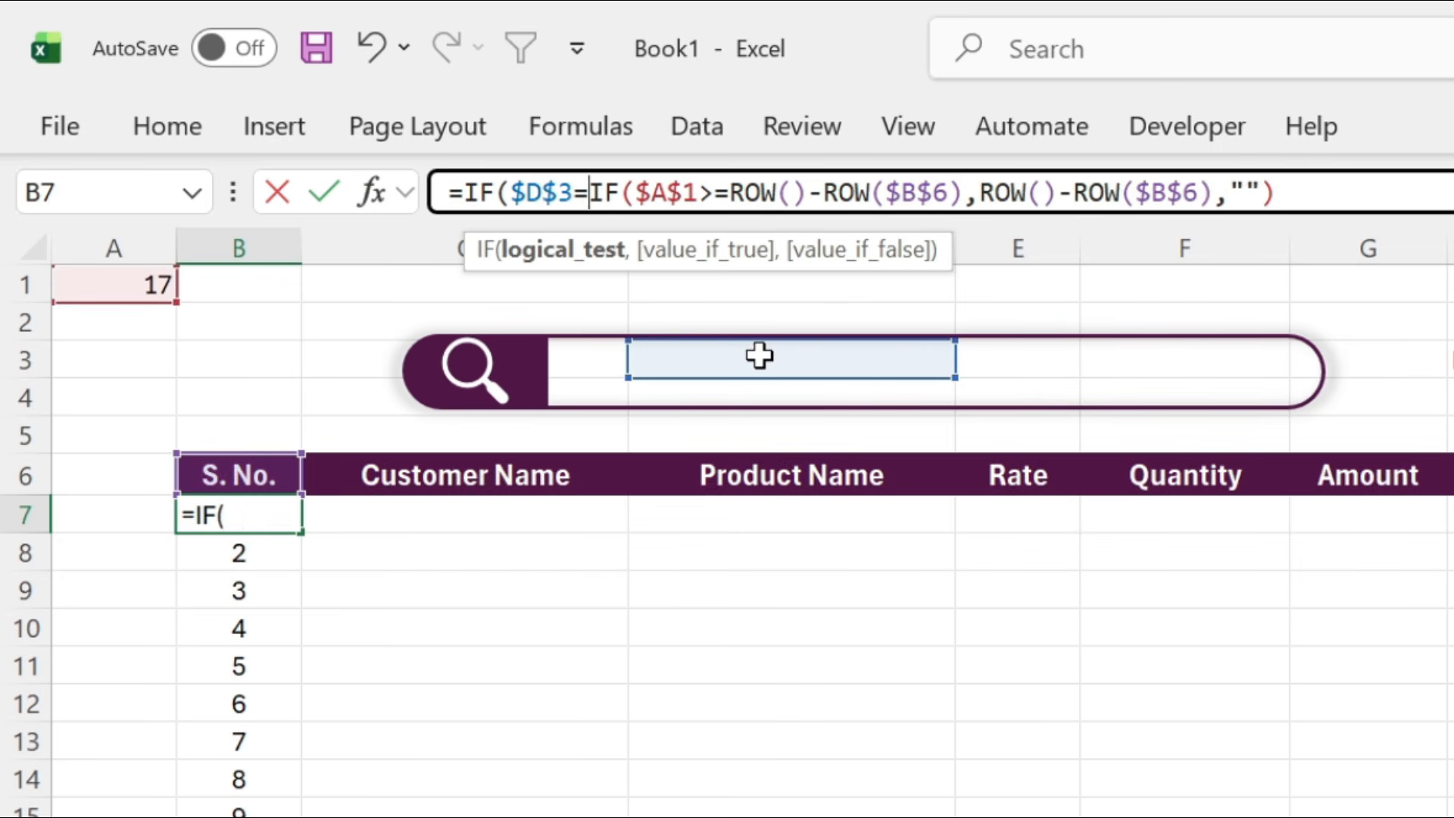
text("")
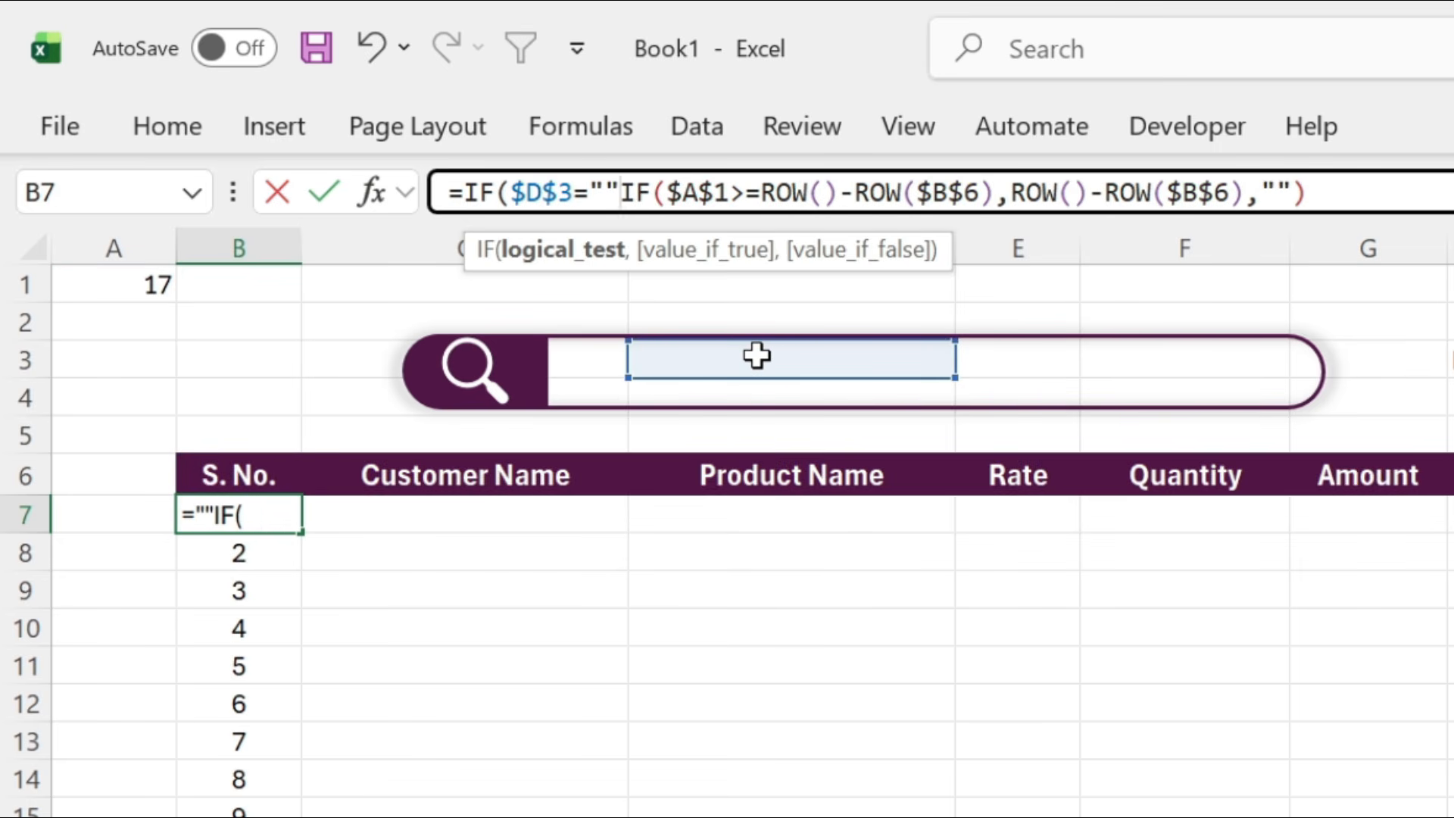
Set the outer IF's true value to "", keep the original IF expression as its false value, and enter the B7 formula.
text(,"")
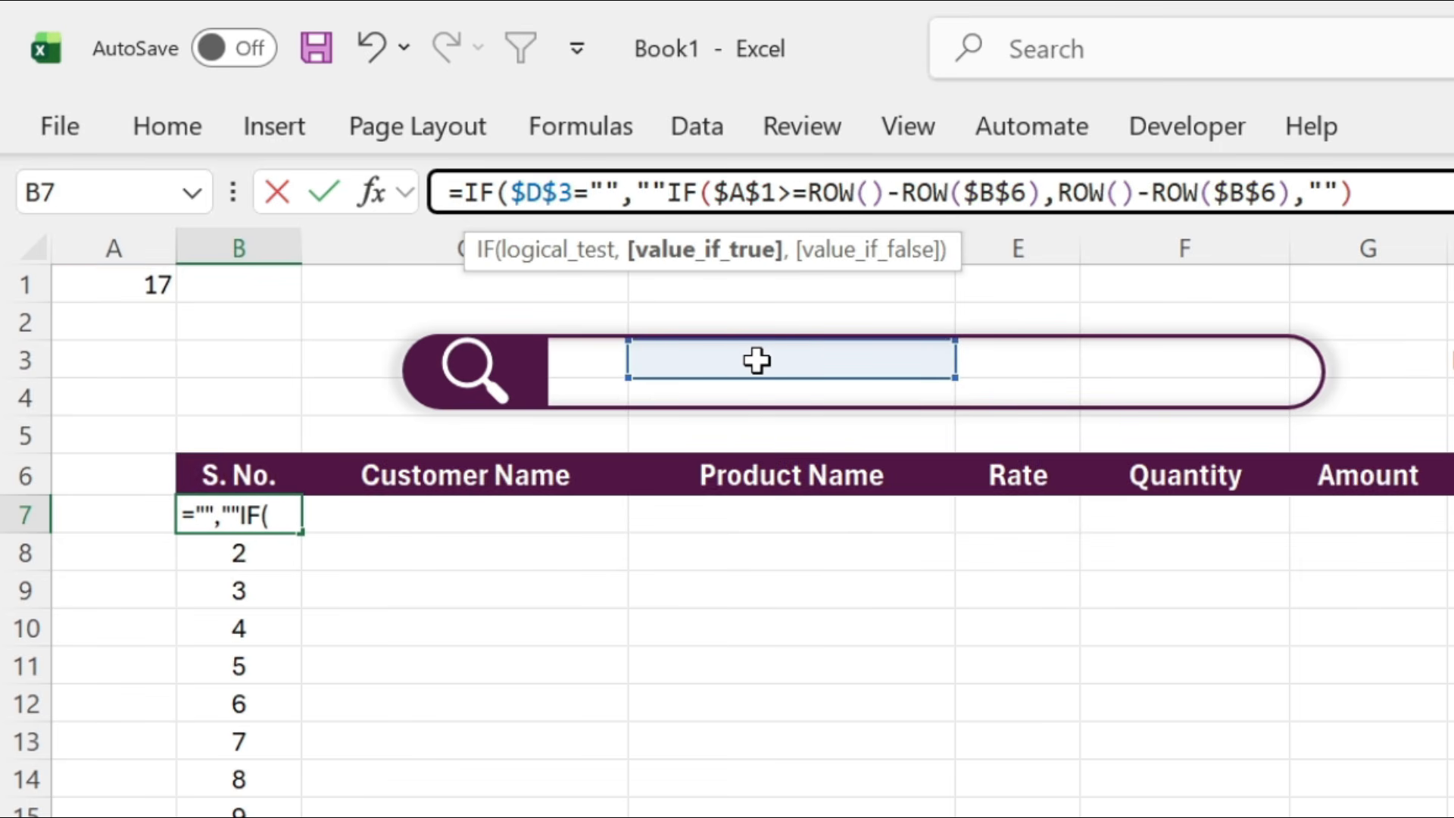
text(,)
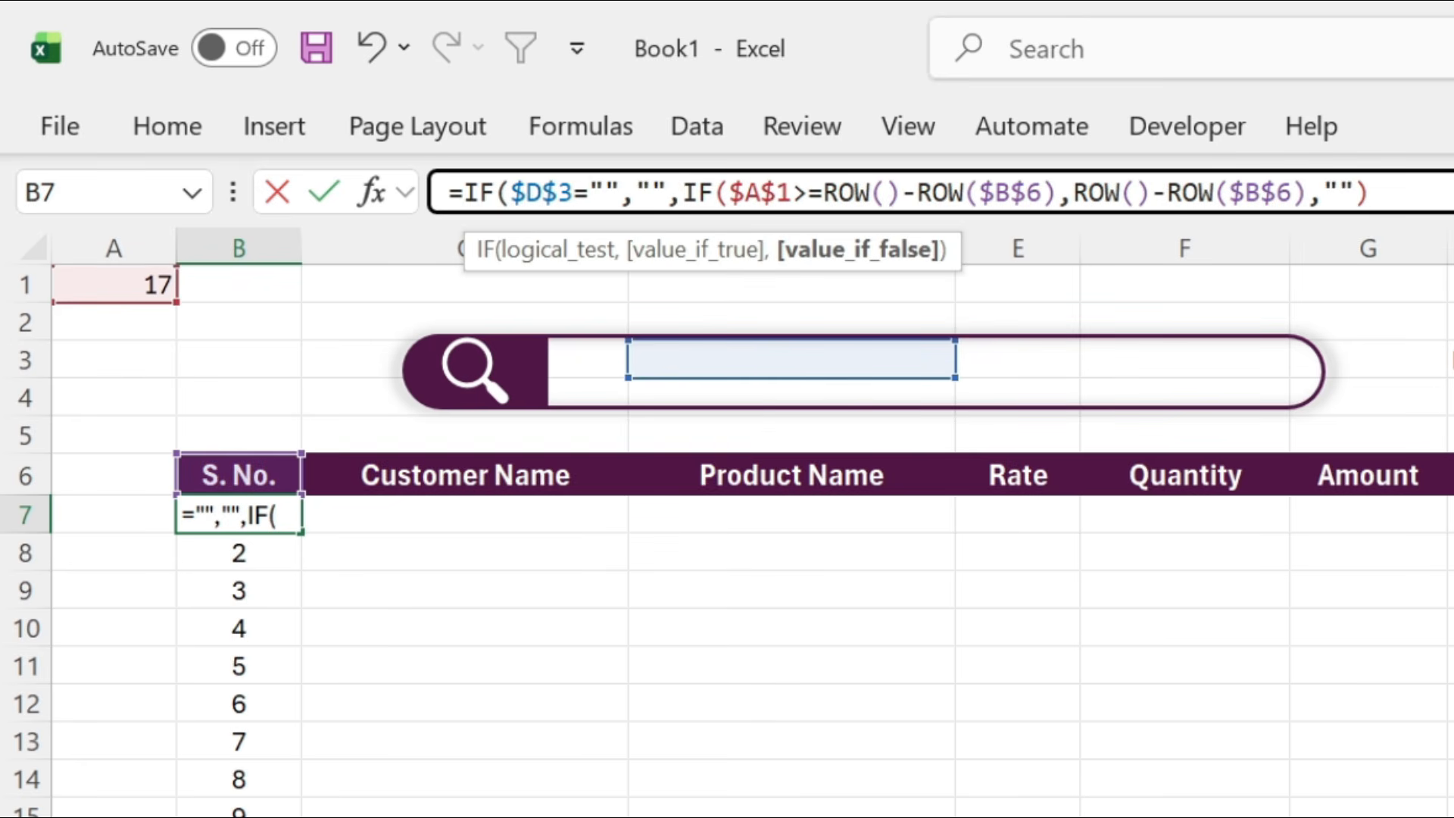
key(End)
text())
key(Return)
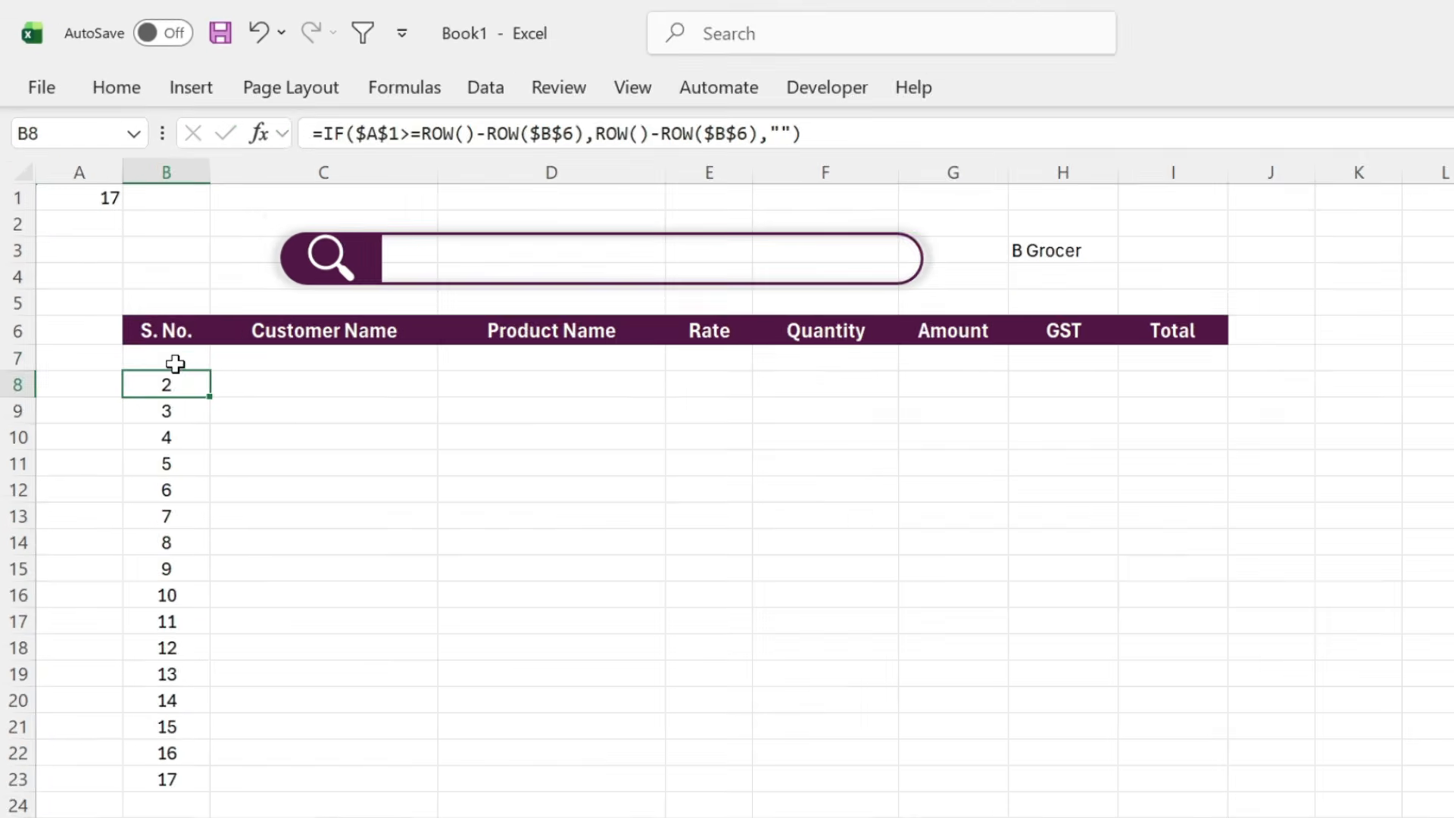
Fill the B7 formula down the S. No. column past row 90 and return to the top of the sheet.
click(175, 363)
drag(209, 370, 173, 798)
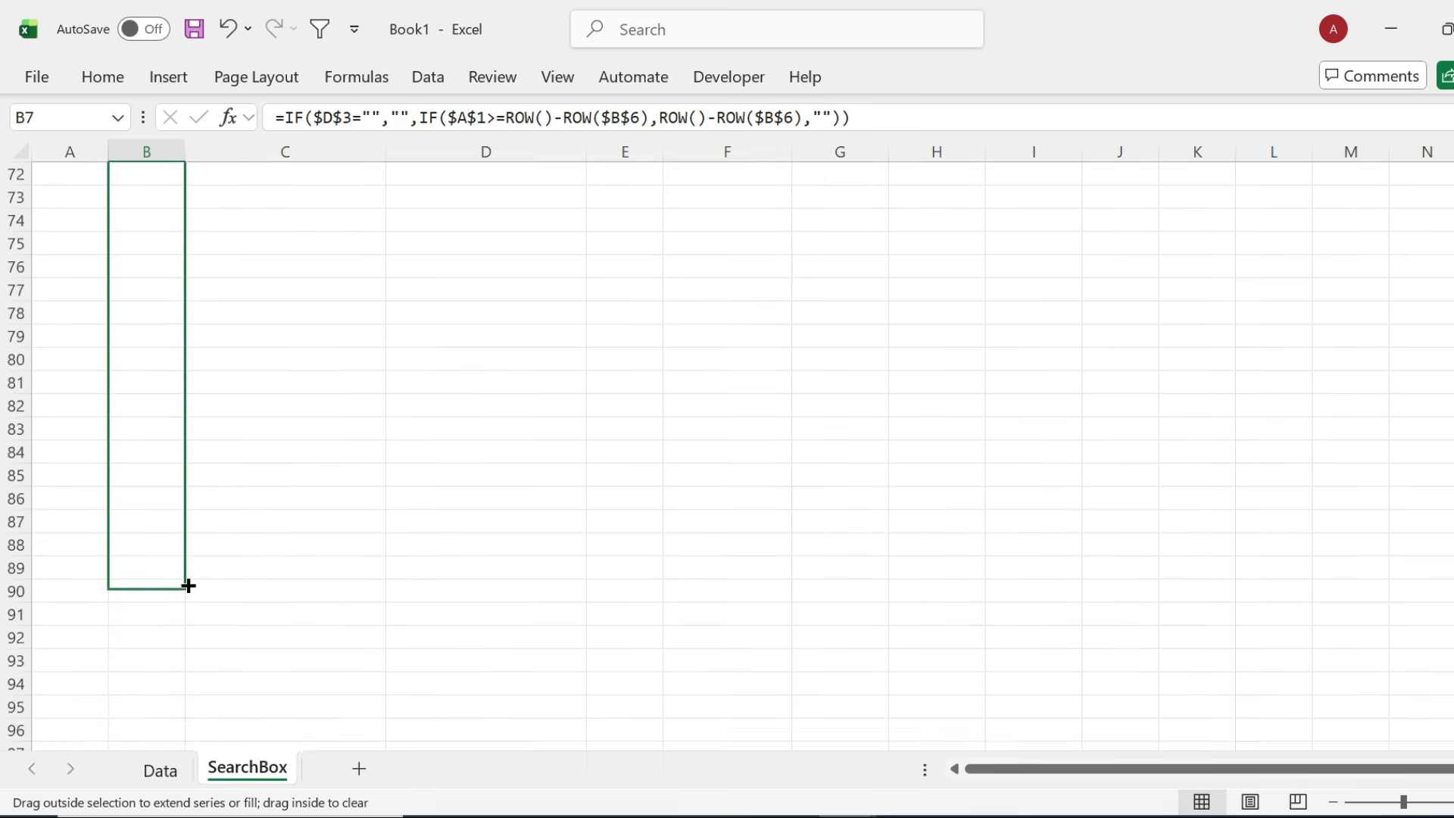
click(230, 469)
key(ctrl+Up)
key(ctrl+Up)
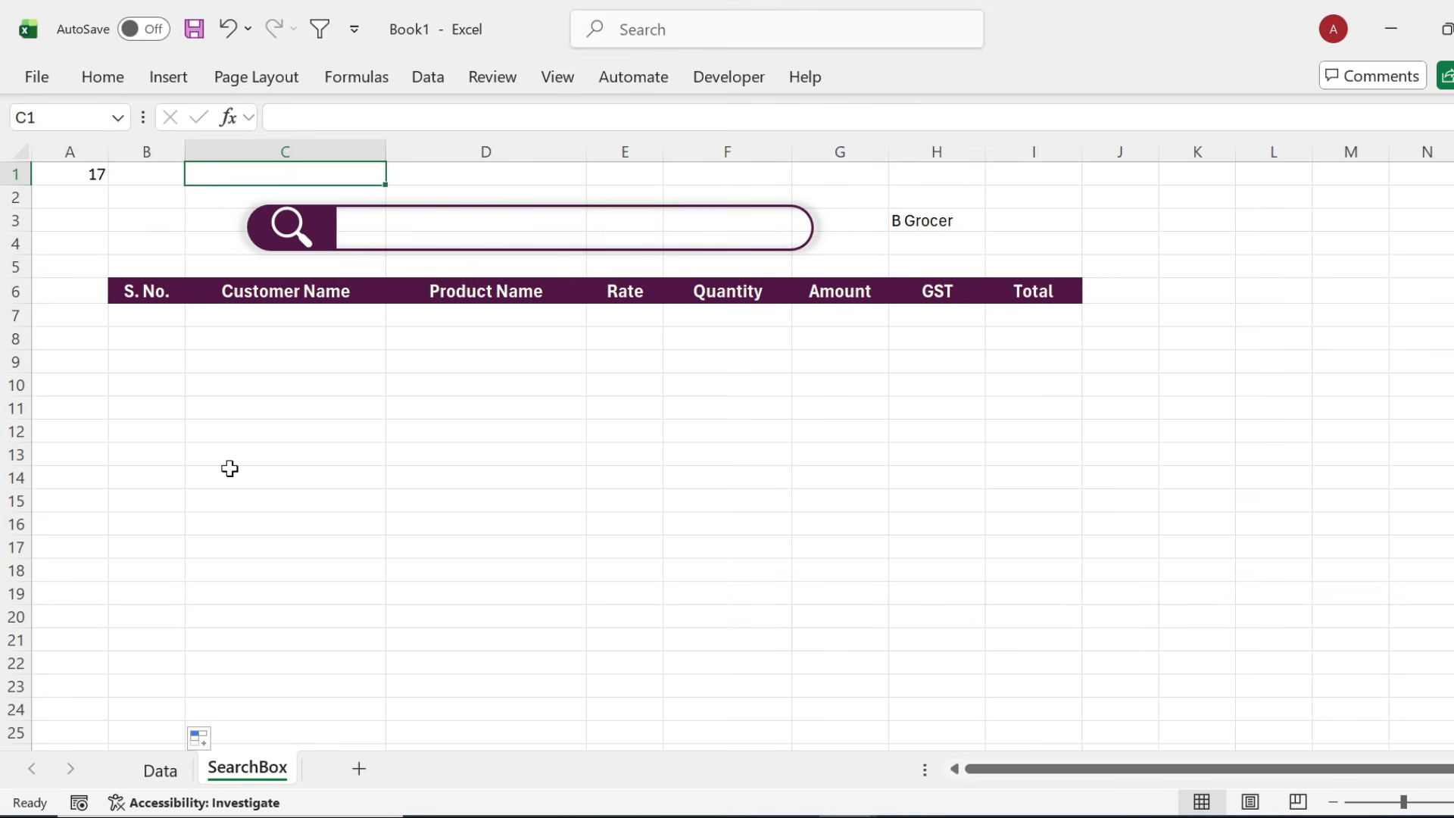
Search for ul in D3 to check the listed records and their serial numbers.
click(489, 454)
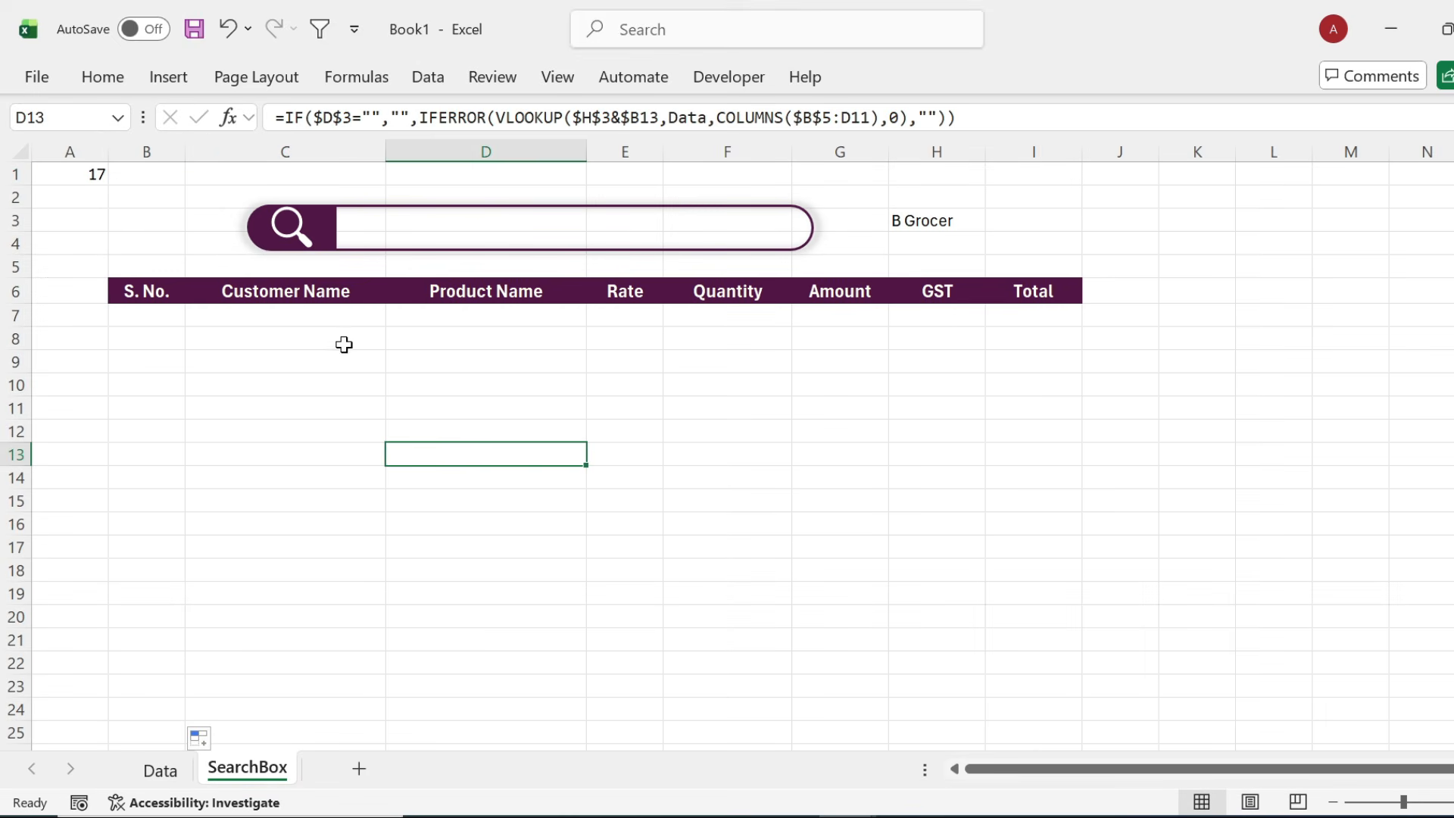
click(506, 218)
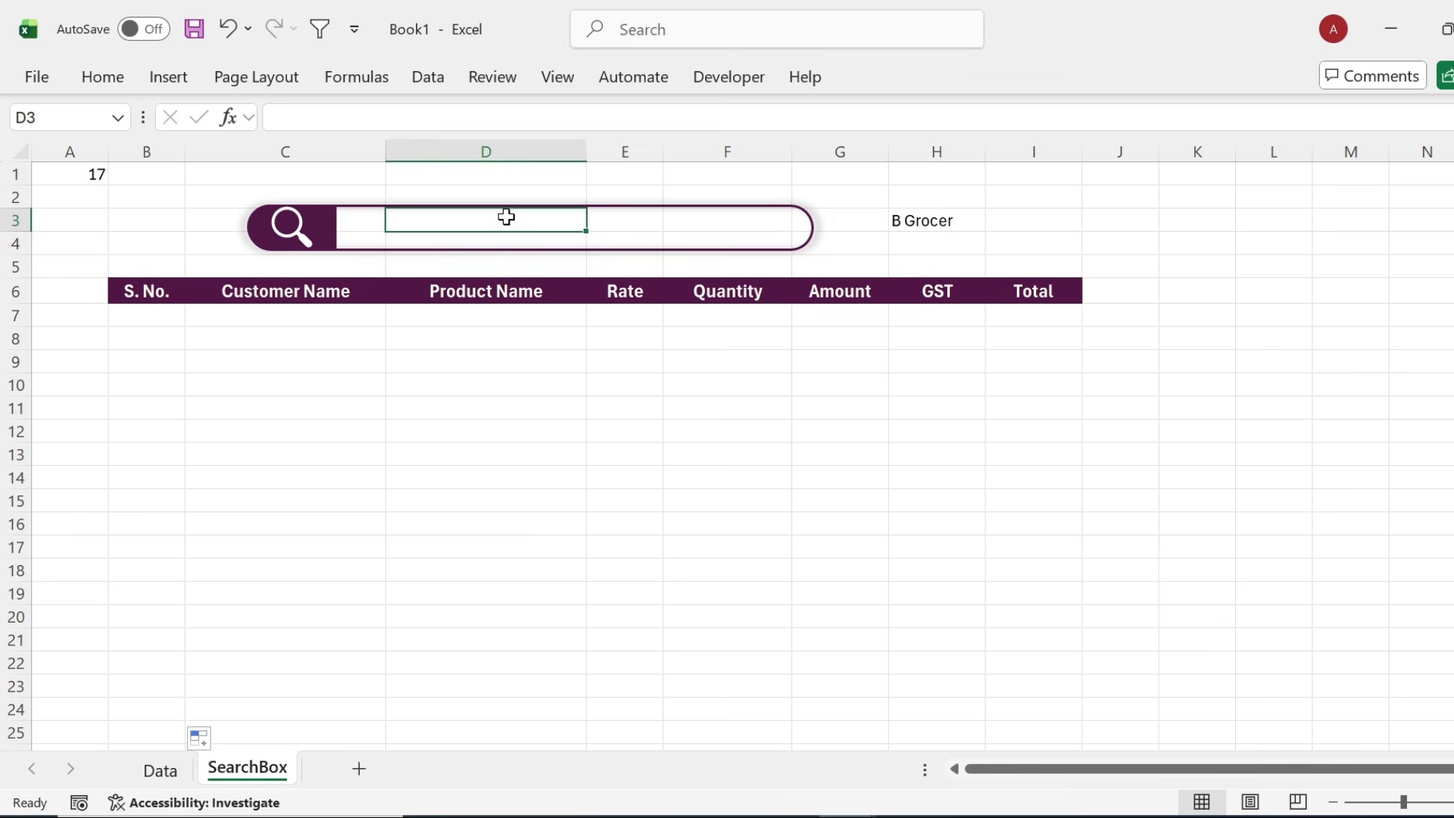
text(ul)
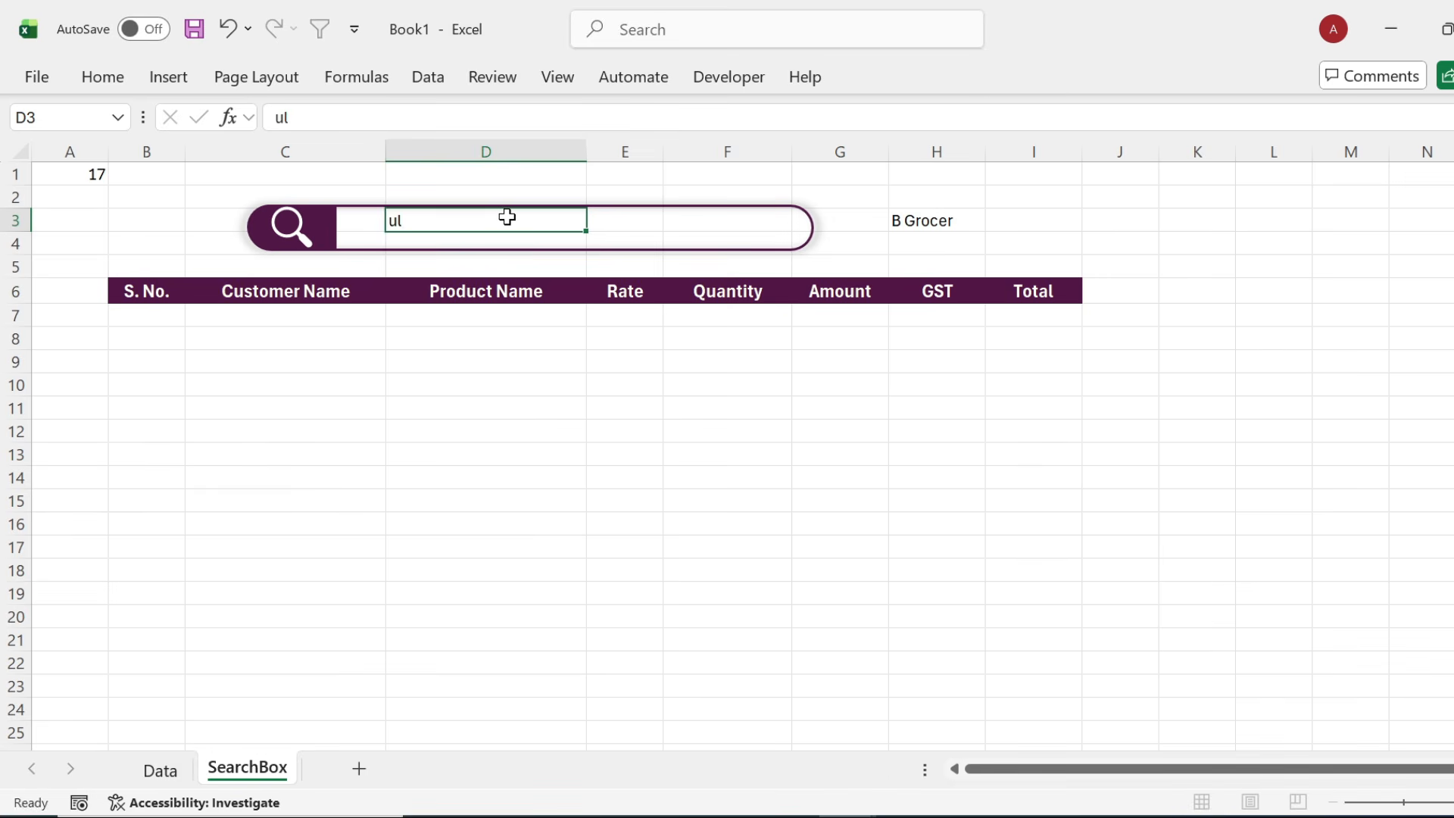
key(Return)
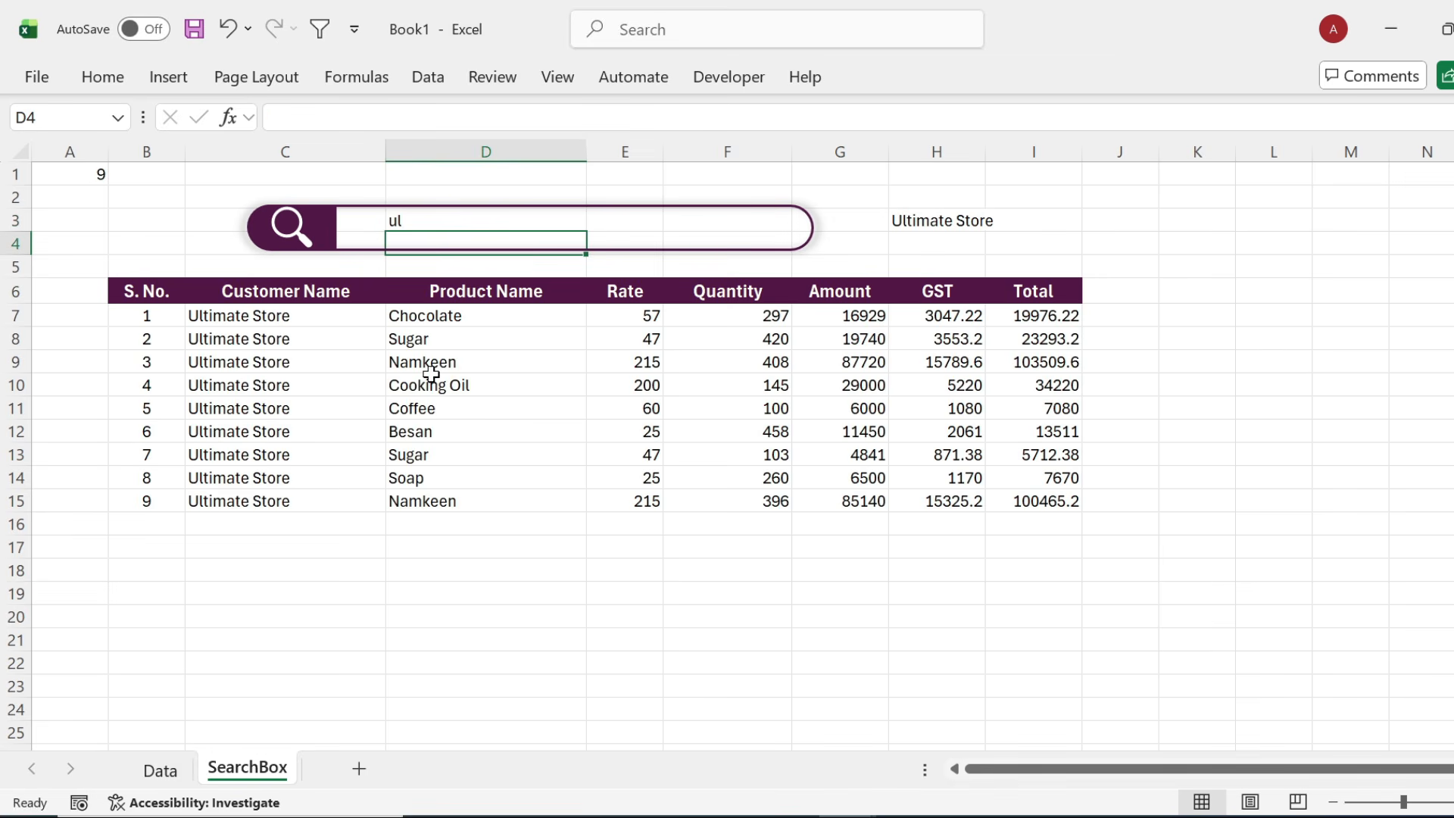
click(1274, 385)
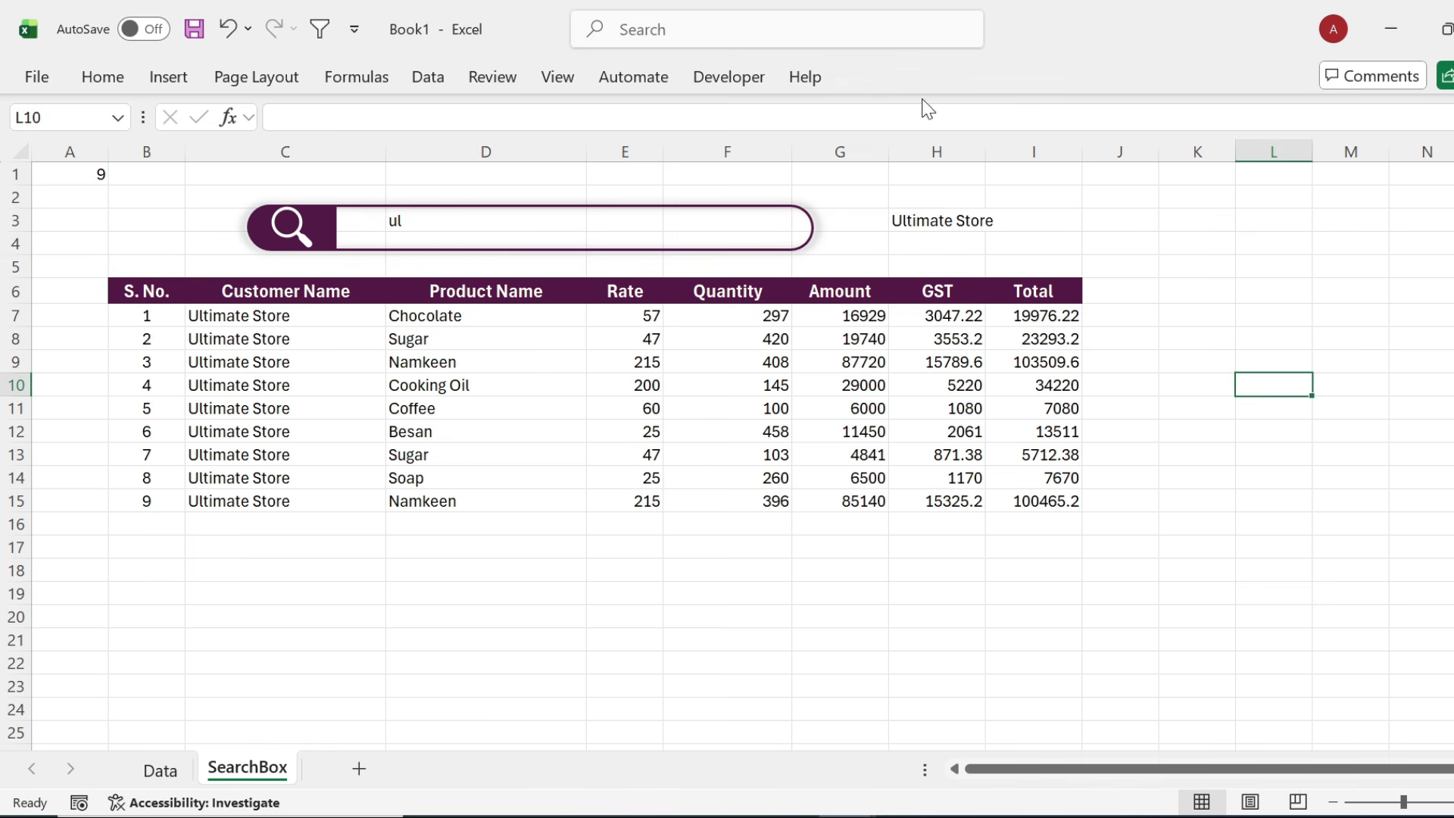
Insert an ActiveX text box over the white area of the search bar and size it to fit inside the outline.
click(729, 81)
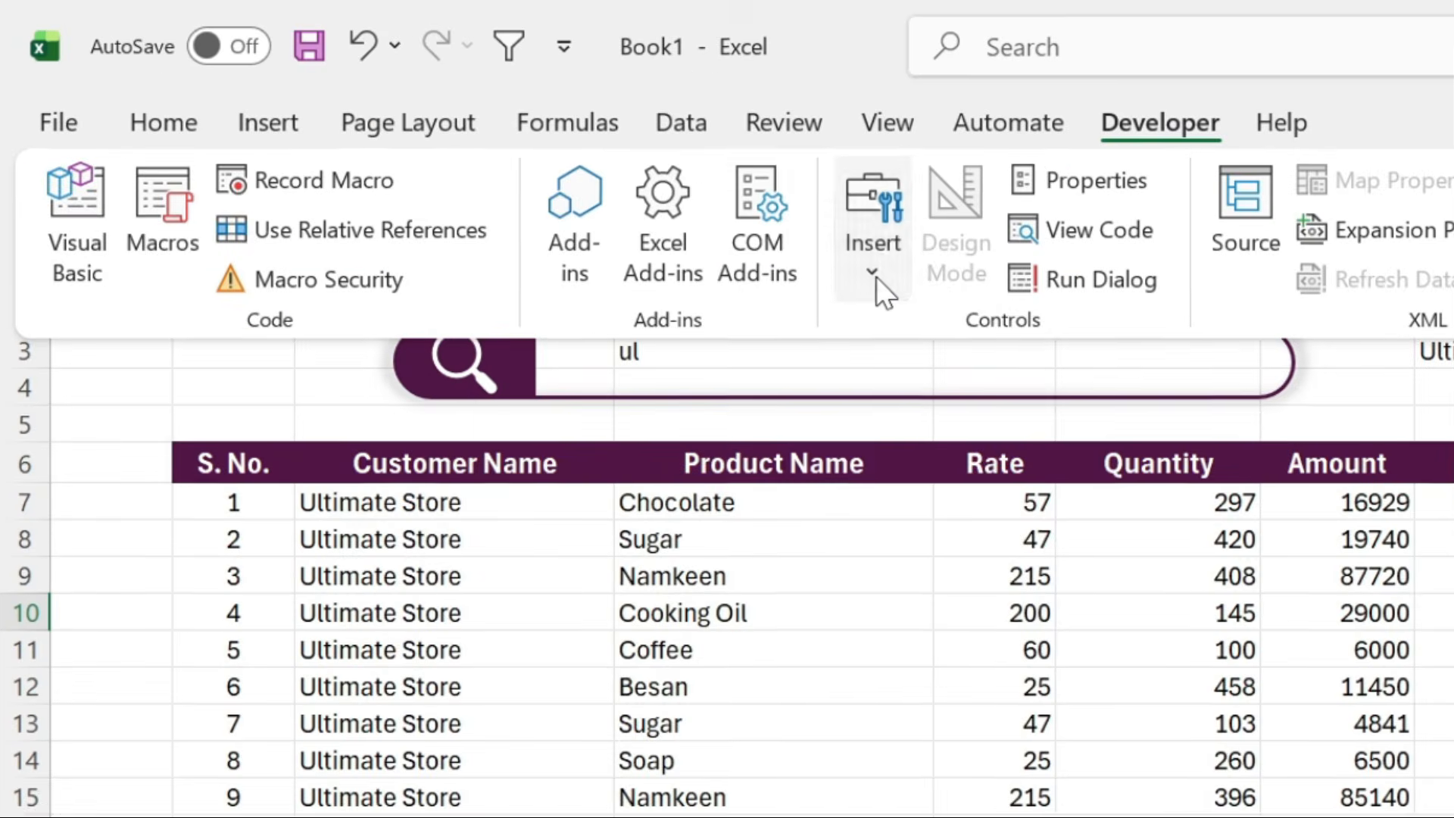
click(551, 173)
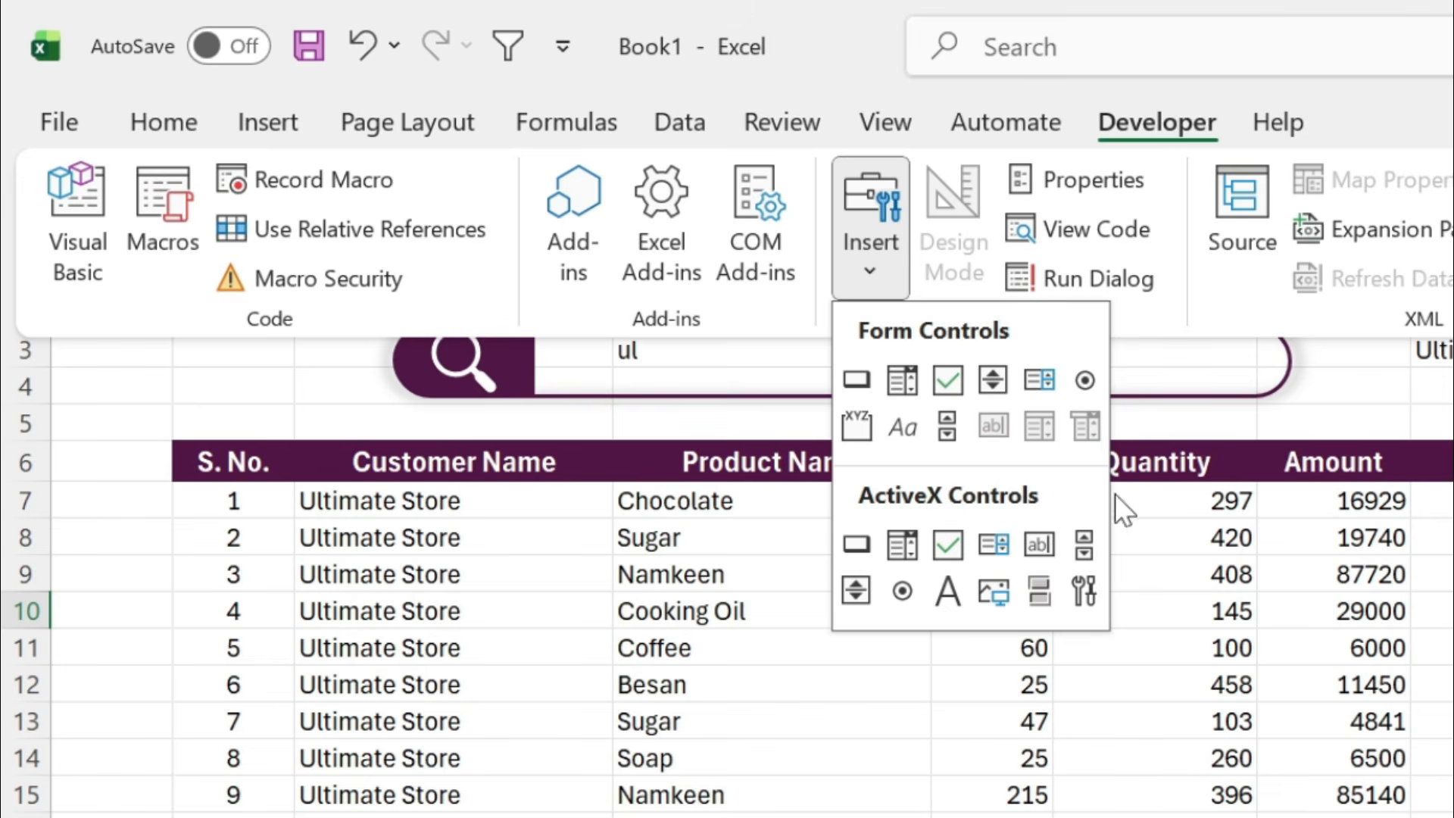
click(1050, 547)
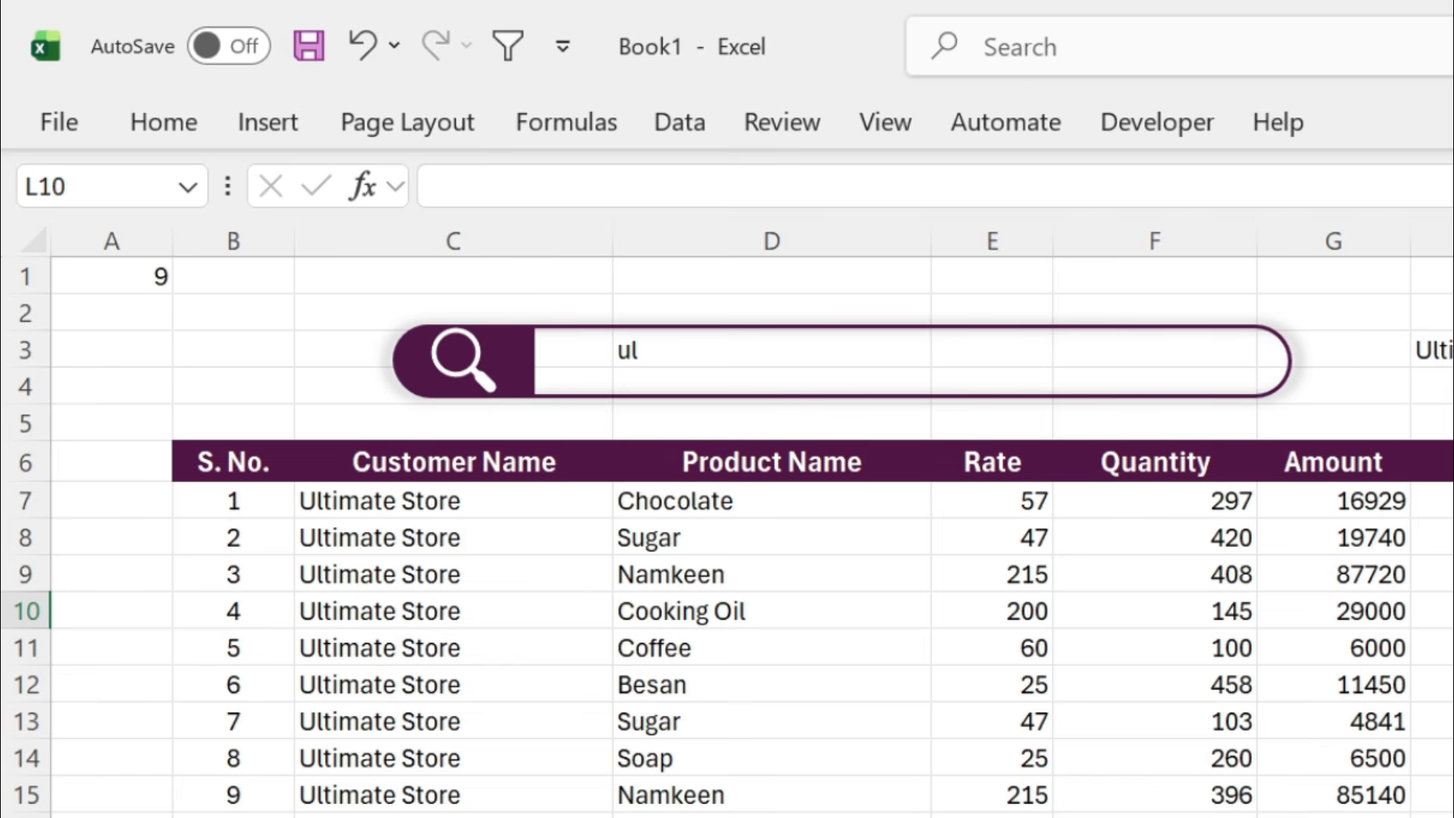
drag(573, 341, 1197, 387)
drag(1248, 389, 1273, 391)
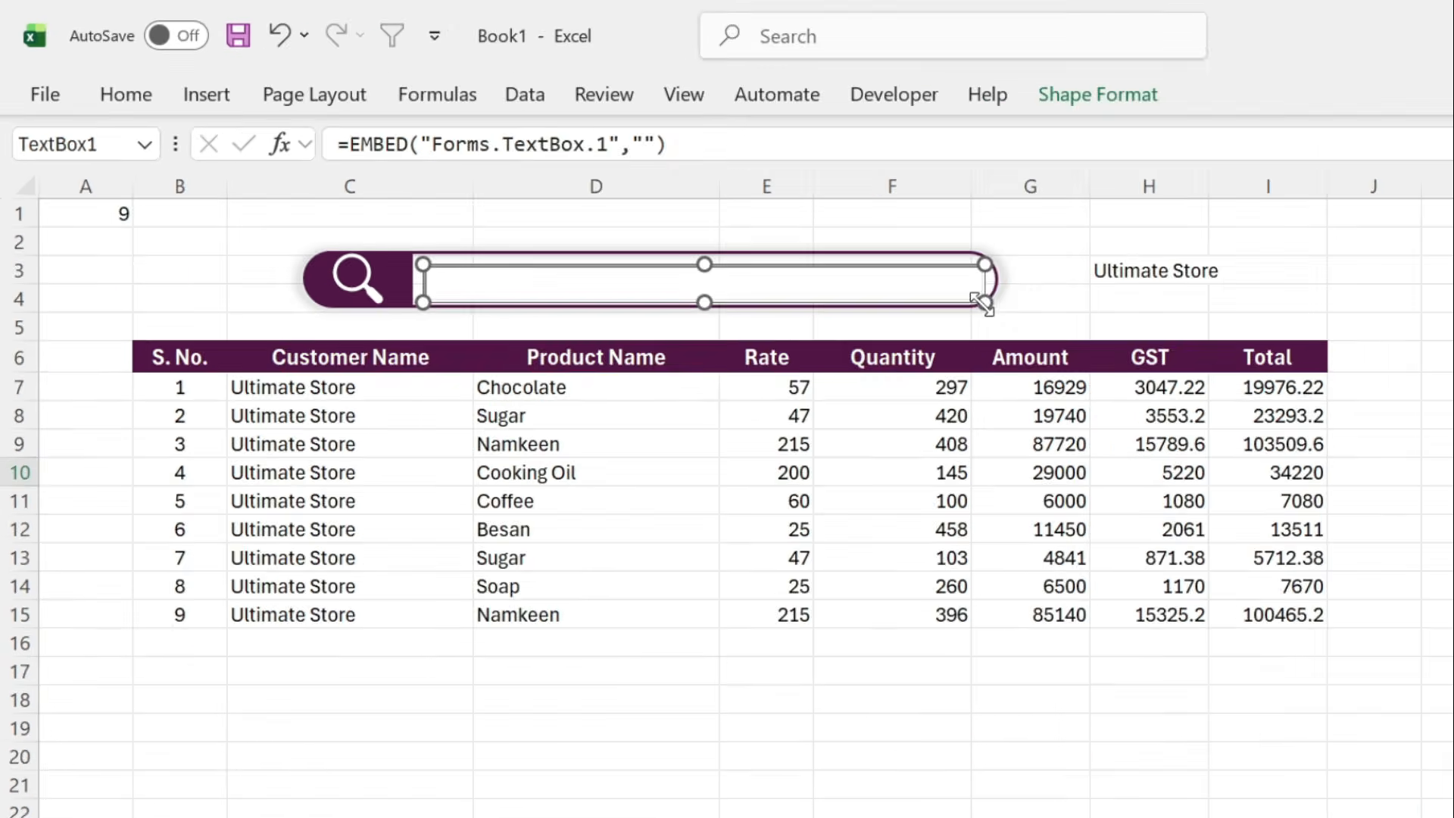
Set the text box's LinkedCell property to D3.
right_click(962, 286)
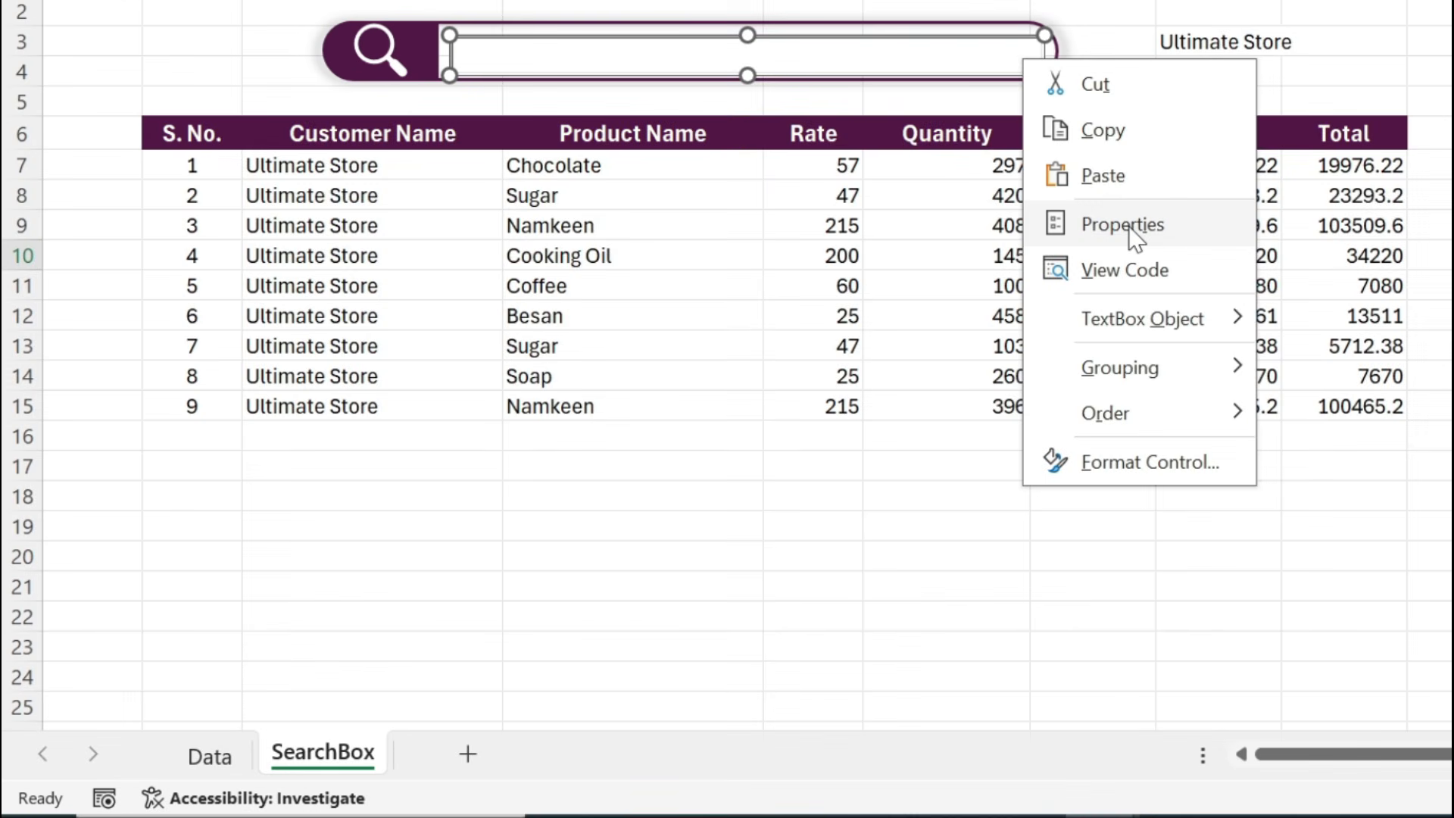
click(1128, 226)
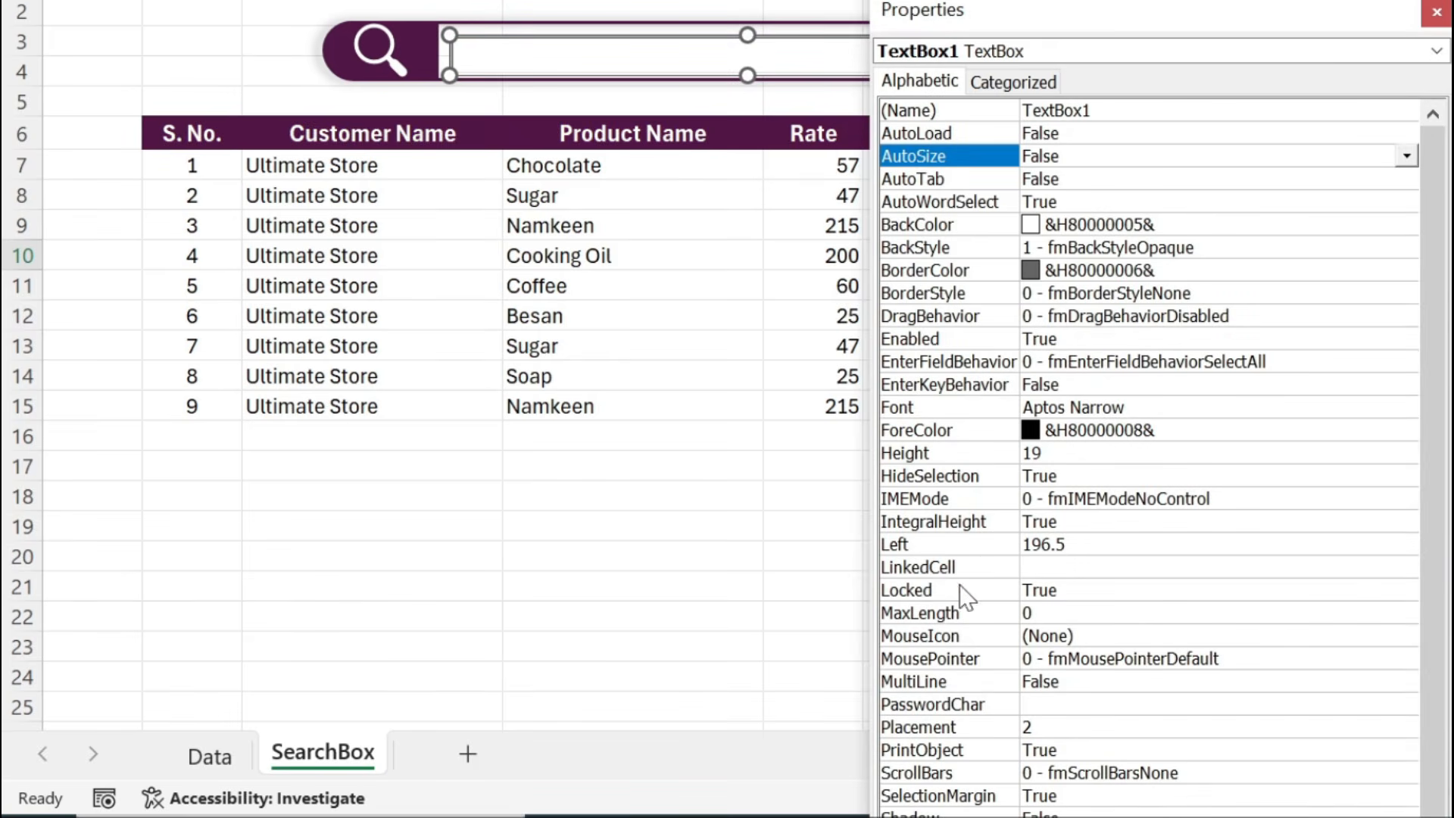
click(1053, 567)
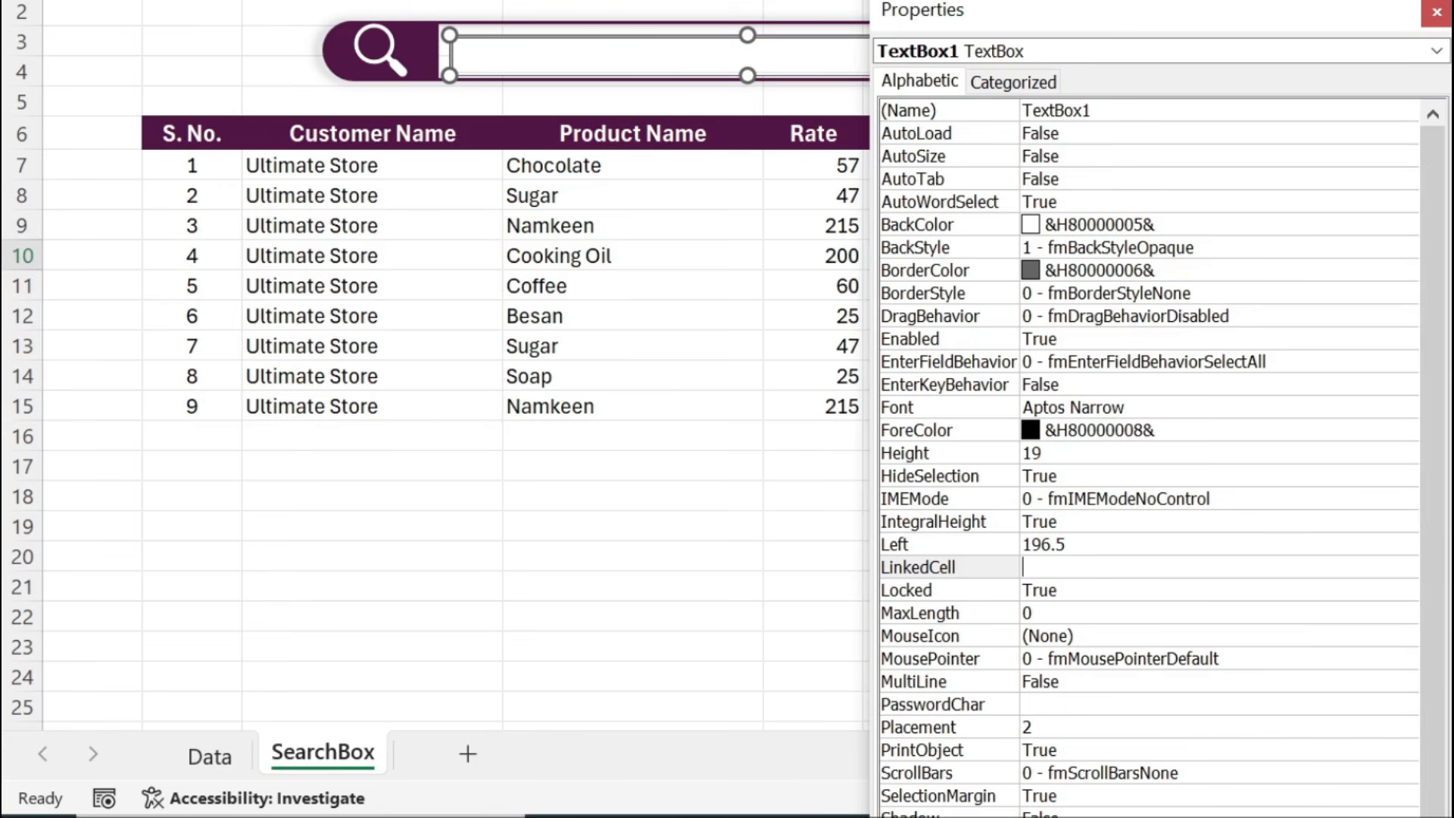
text(D3)
key(Return)
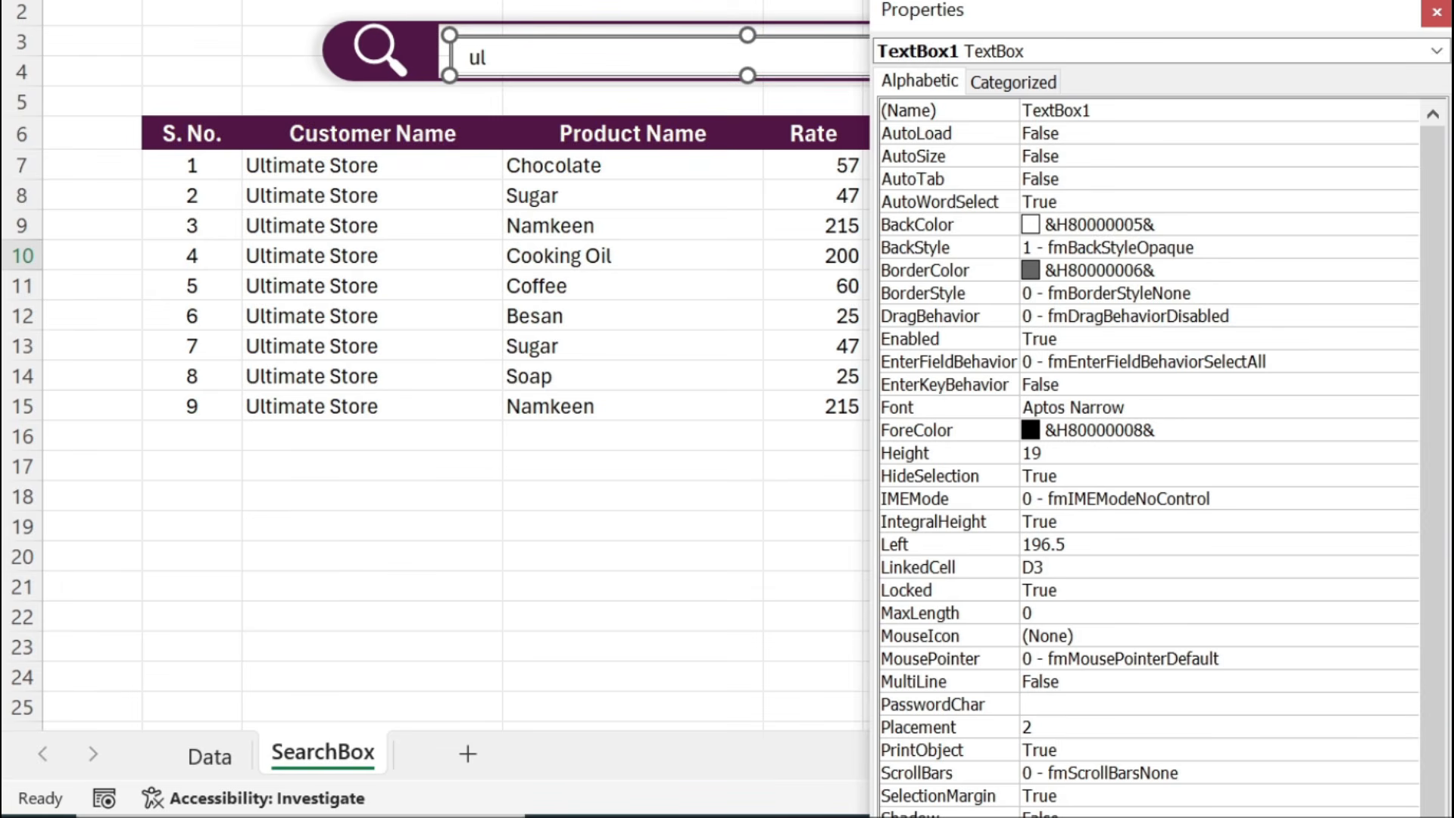
Set the text box's SpecialEffect property to 0 - fmSpecialEffectFlat and close its properties.
scroll(1431, 727, down, 2)
click(1393, 750)
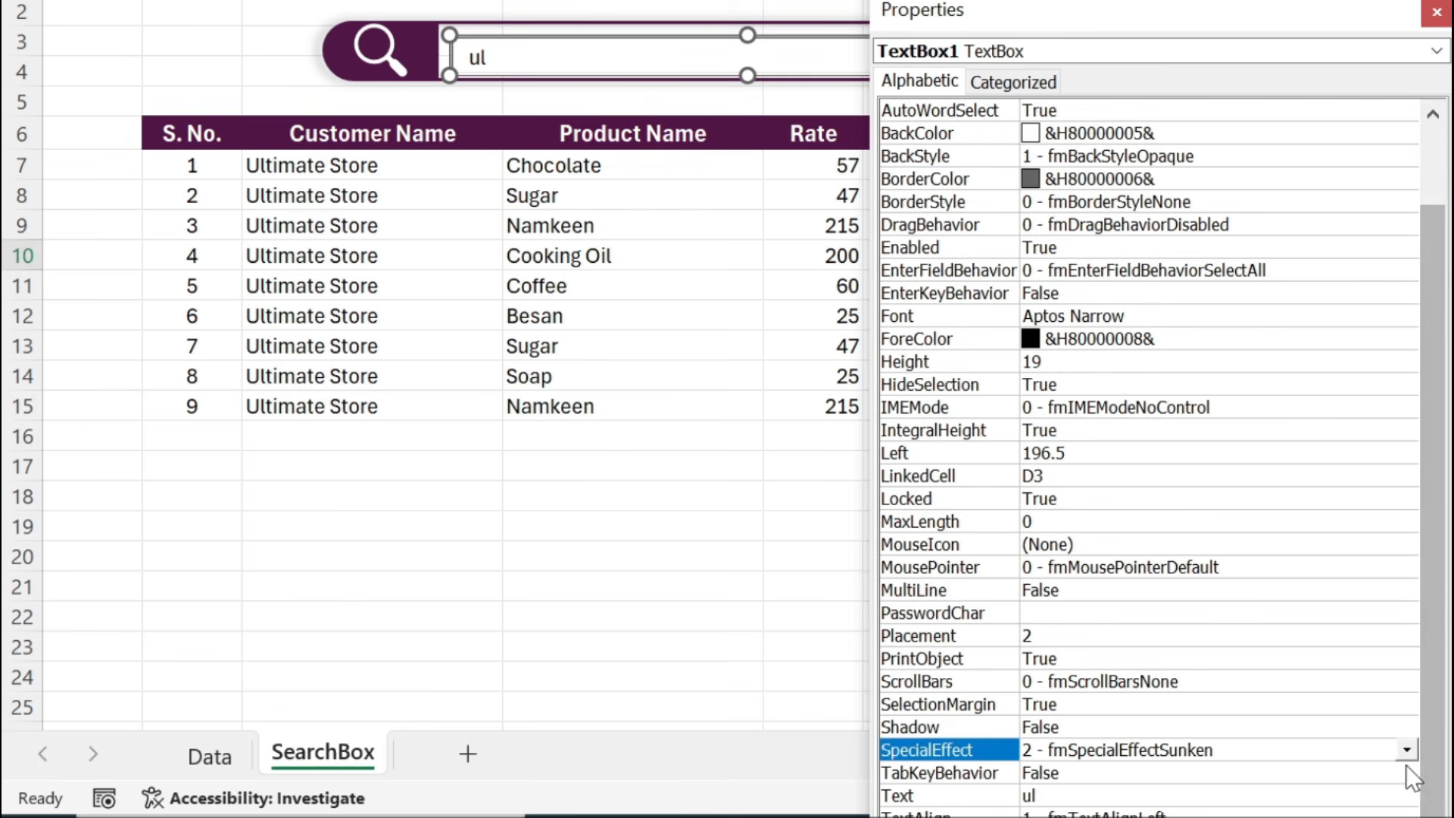
click(1406, 750)
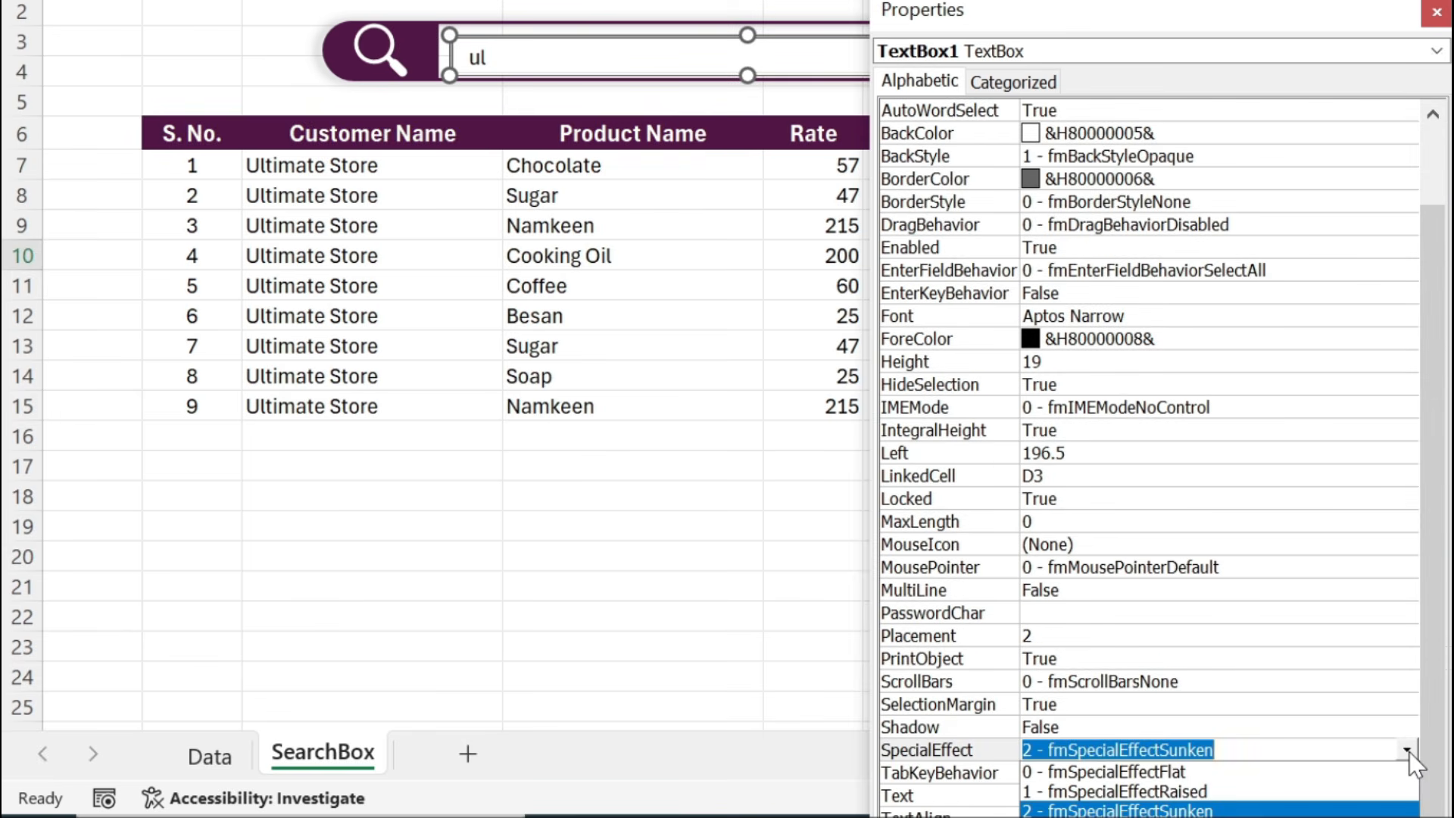
click(1100, 772)
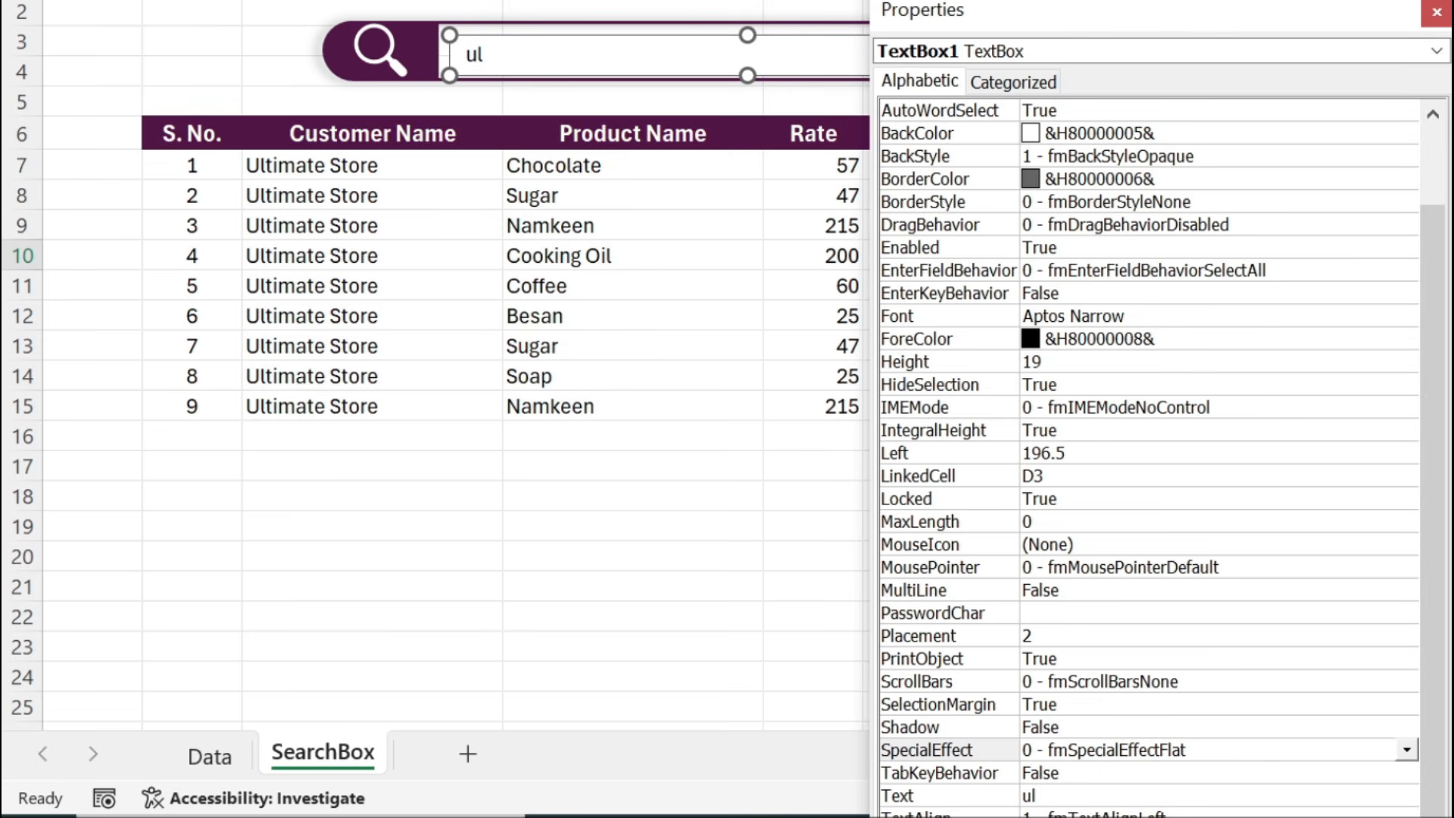
click(1437, 12)
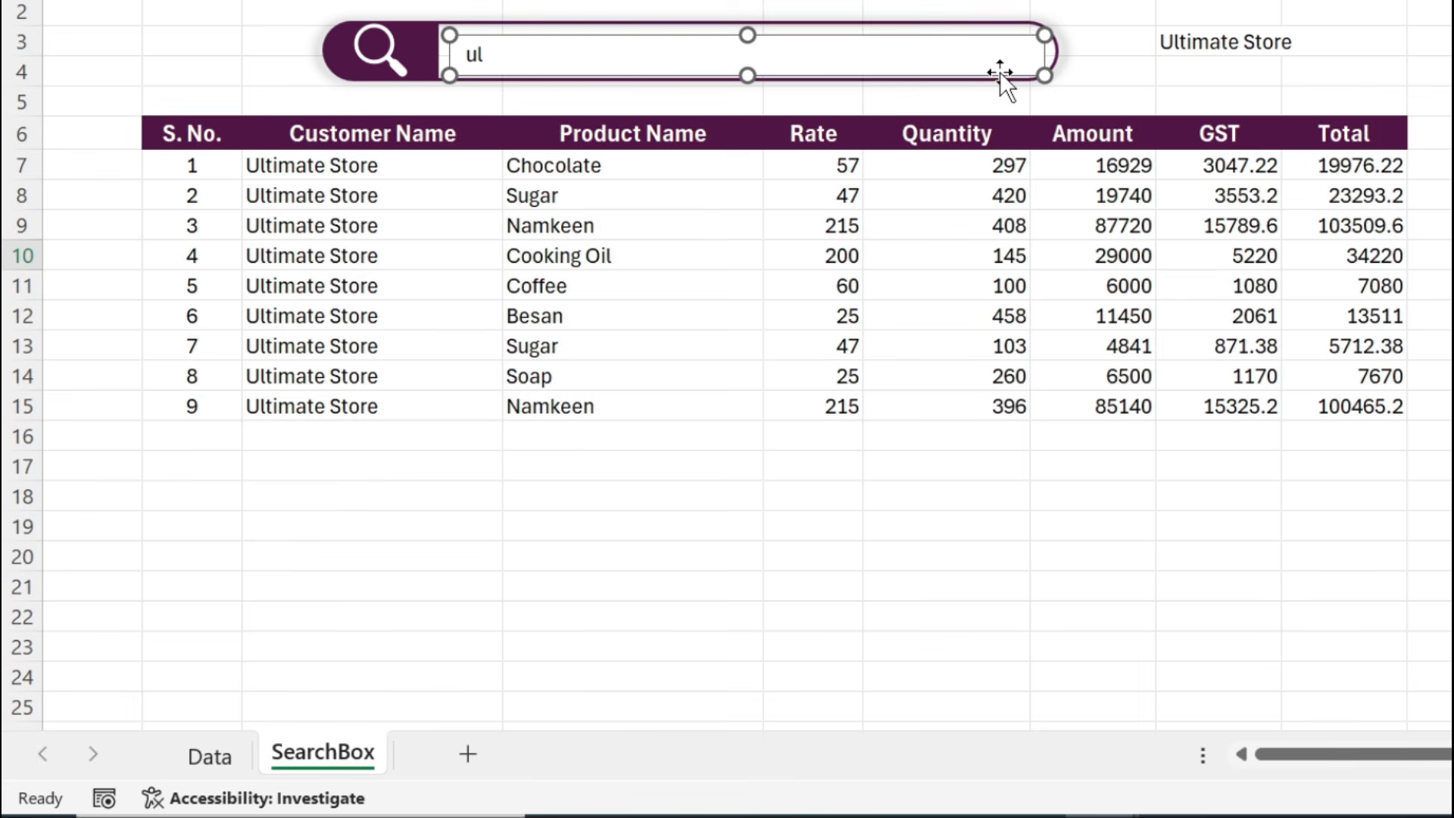
click(1320, 219)
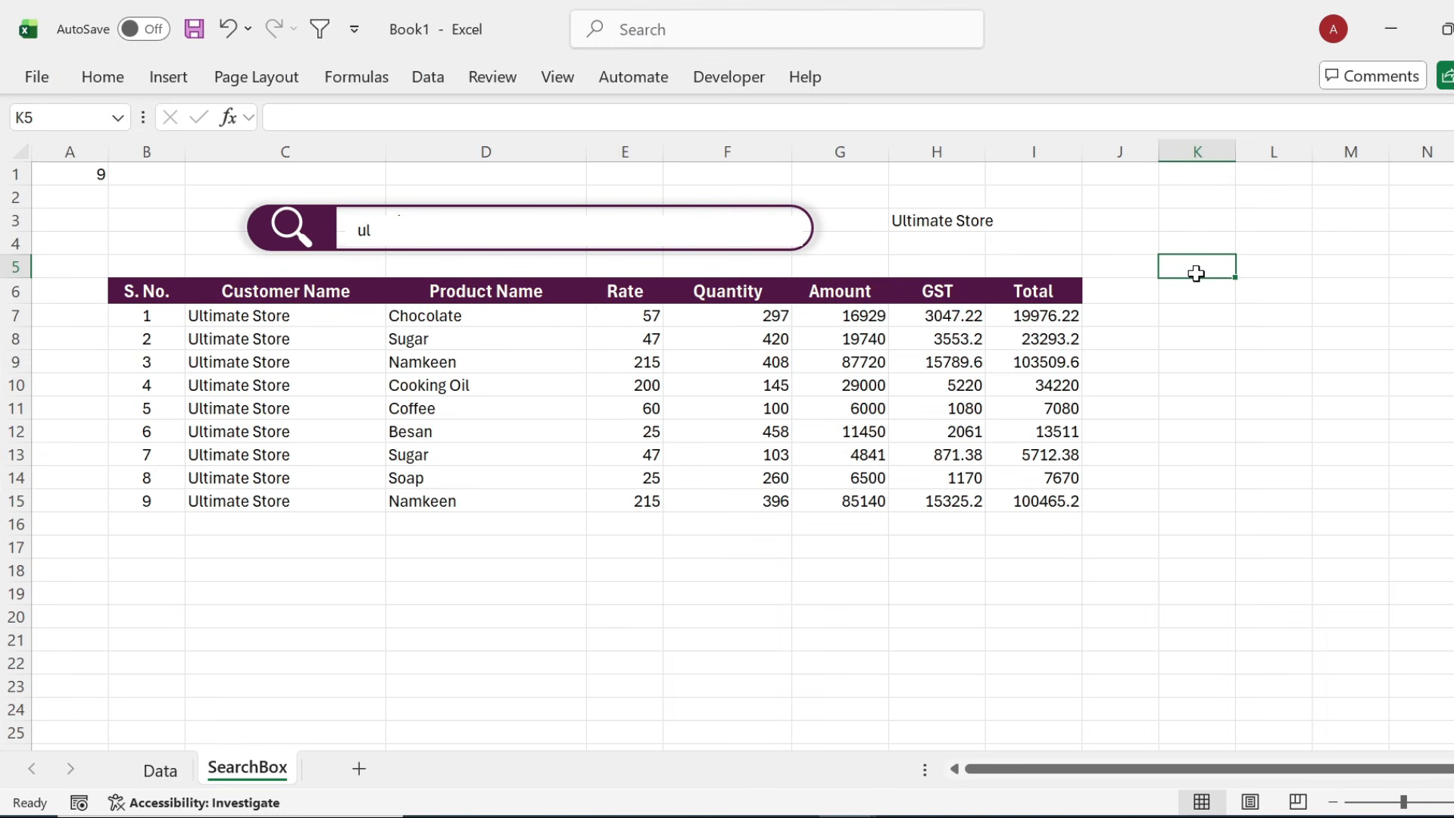
Turn off Design Mode so that the search text box accepts text.
click(695, 233)
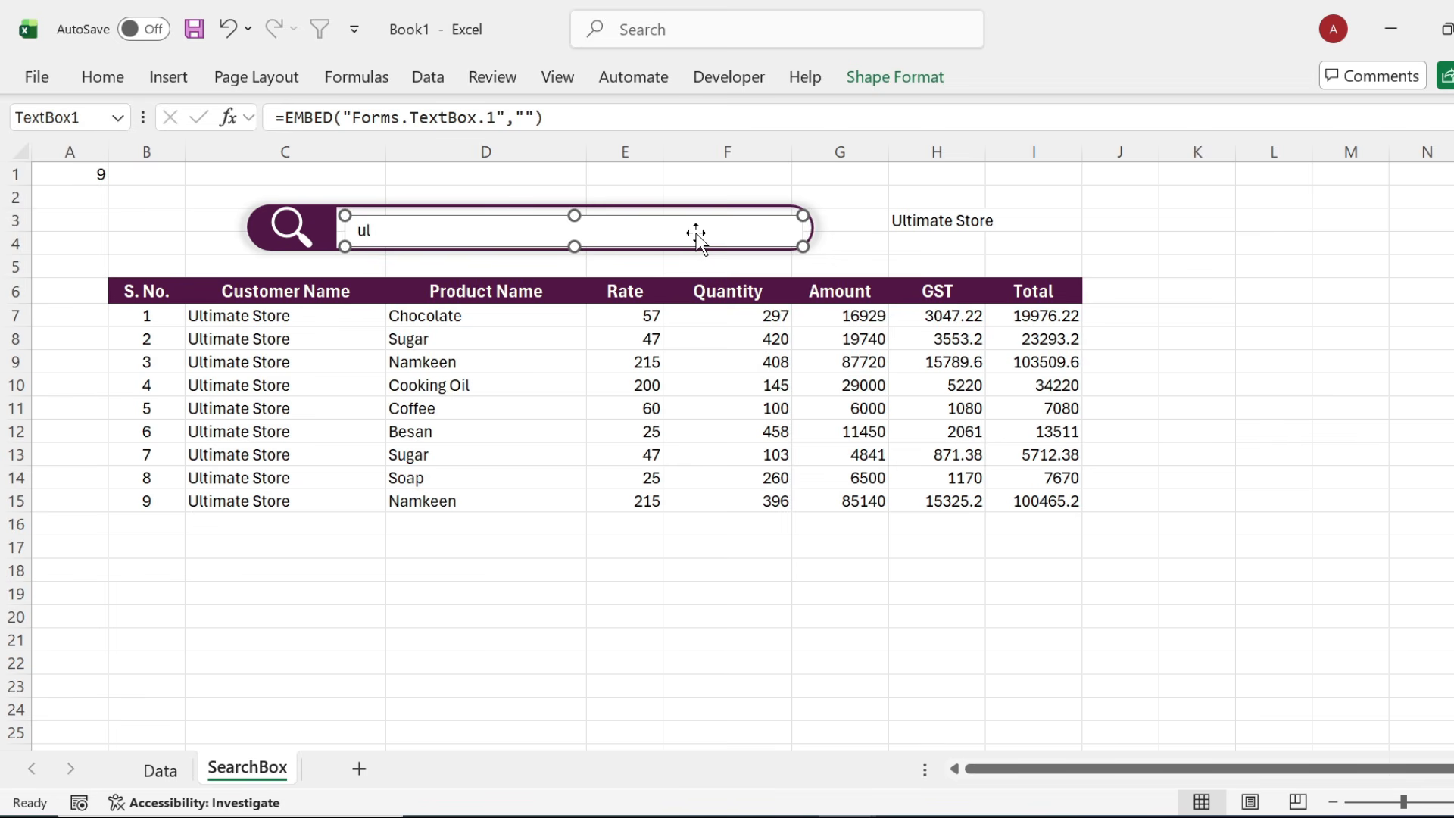
click(747, 82)
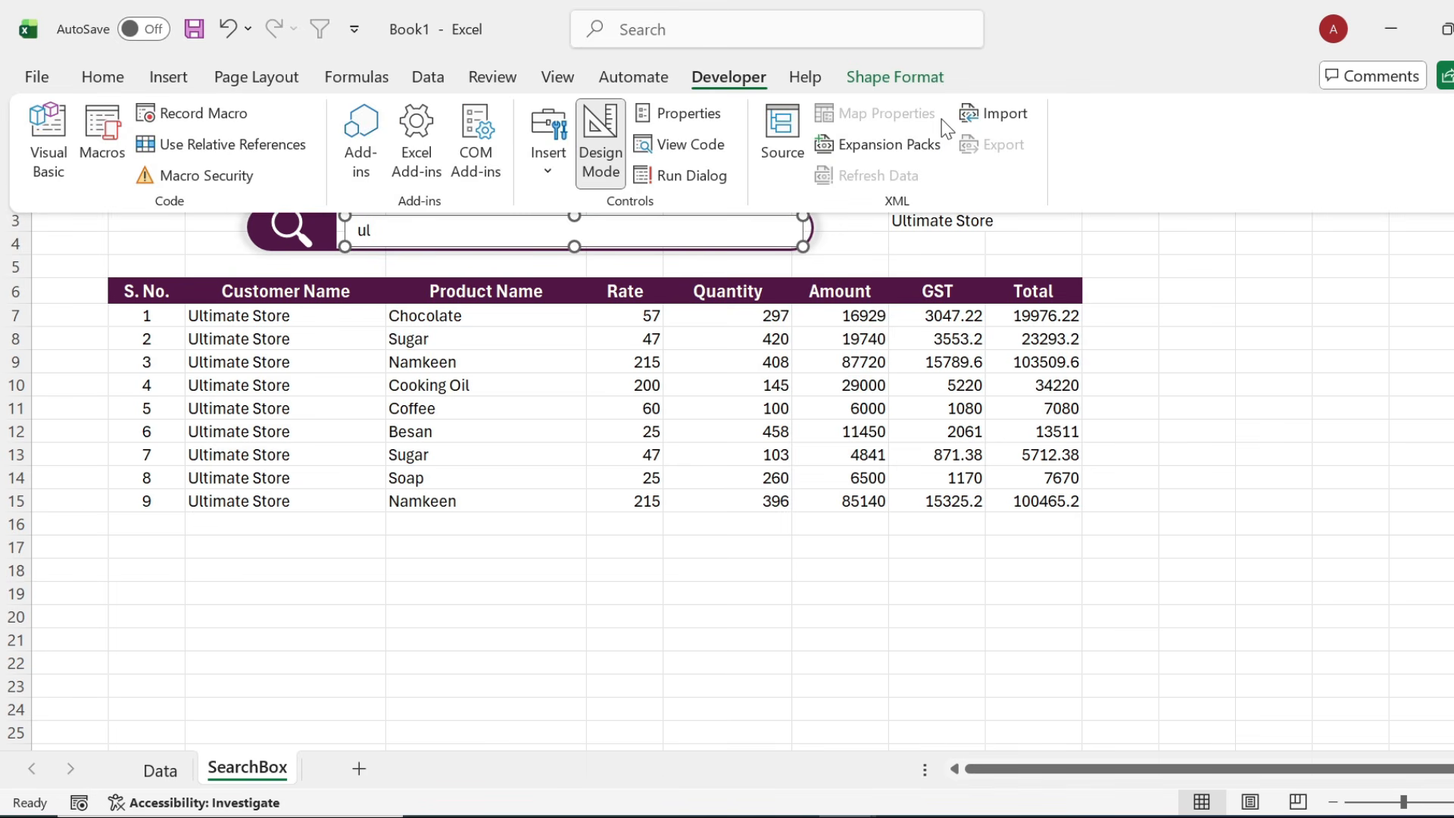
click(613, 155)
click(1154, 309)
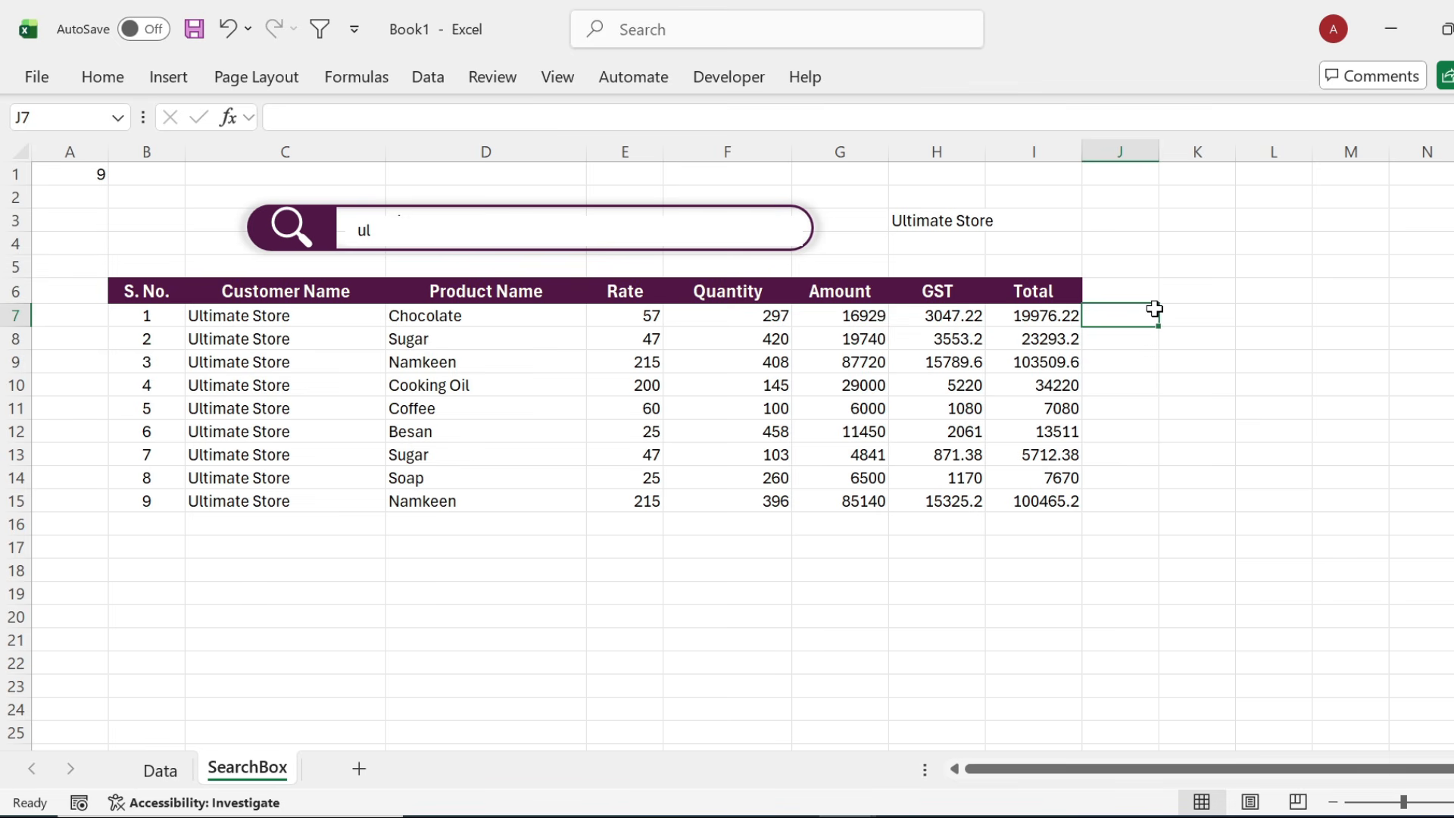
Test the search text box with eas, ul and abc in turn, clearing the previous text before each search.
click(504, 238)
key(BackSpace)
key(BackSpace)
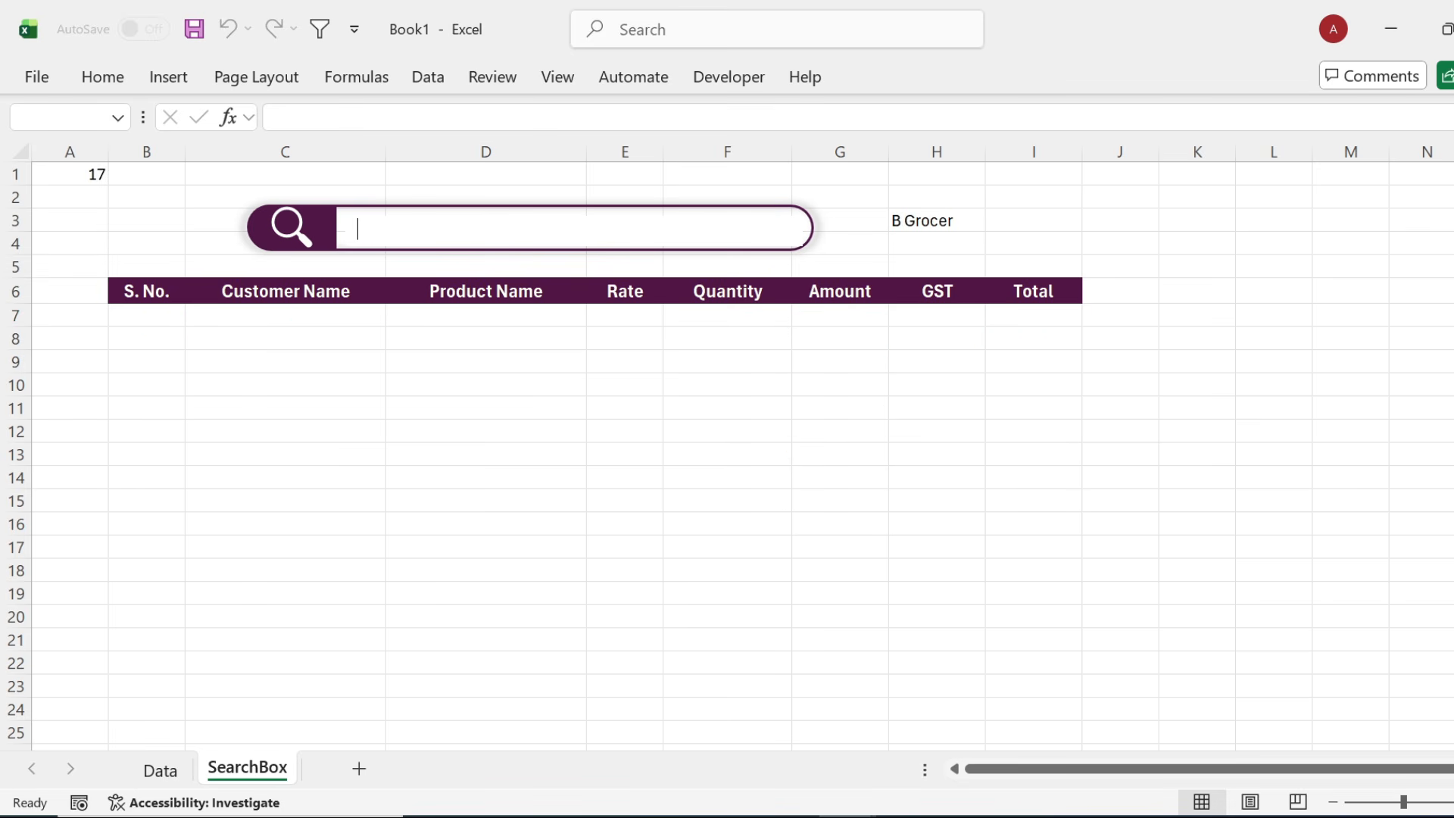
text(eas)
key(BackSpace)
key(BackSpace)
key(BackSpace)
text(ul)
key(BackSpace)
key(BackSpace)
text(abc)
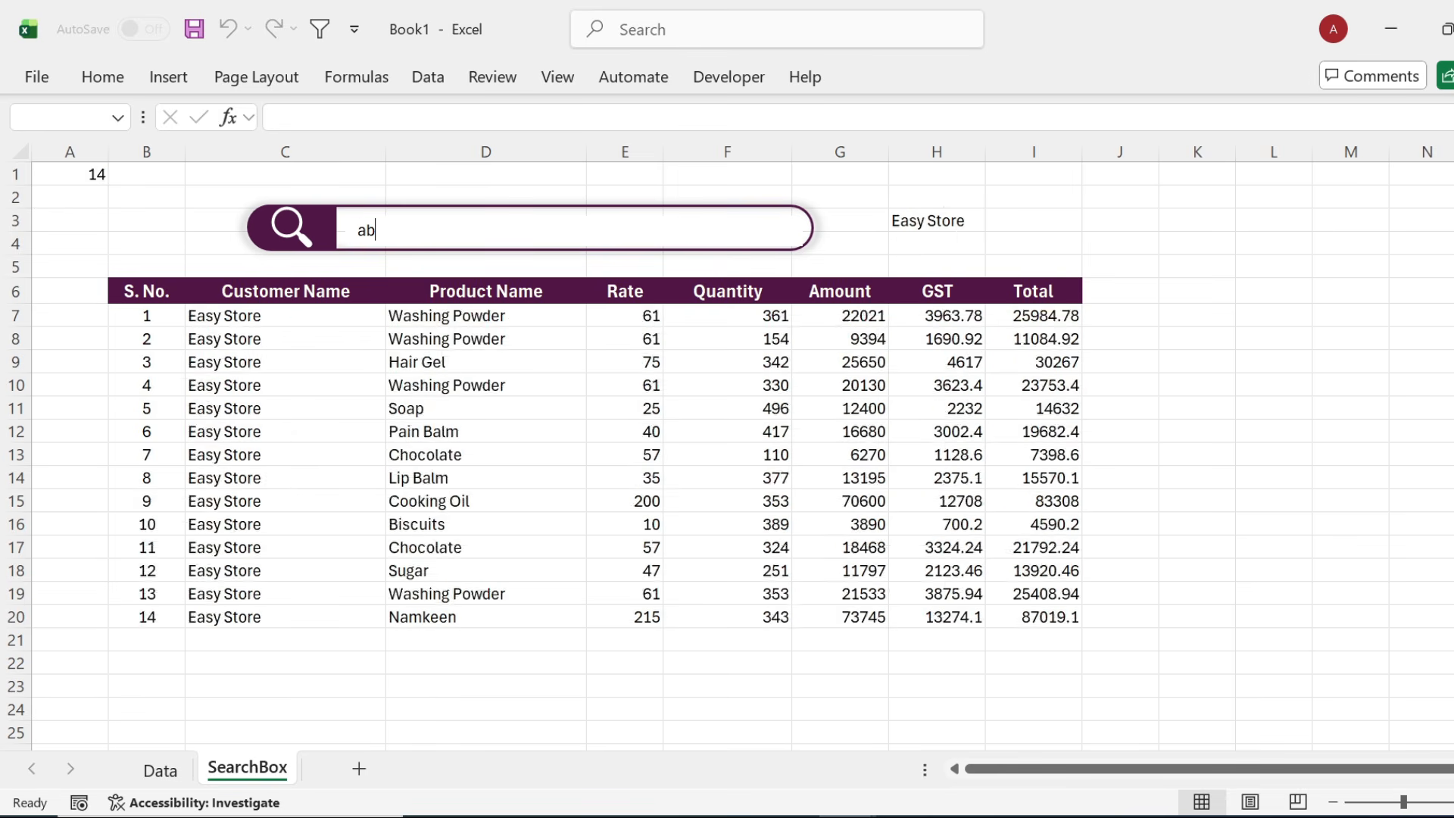
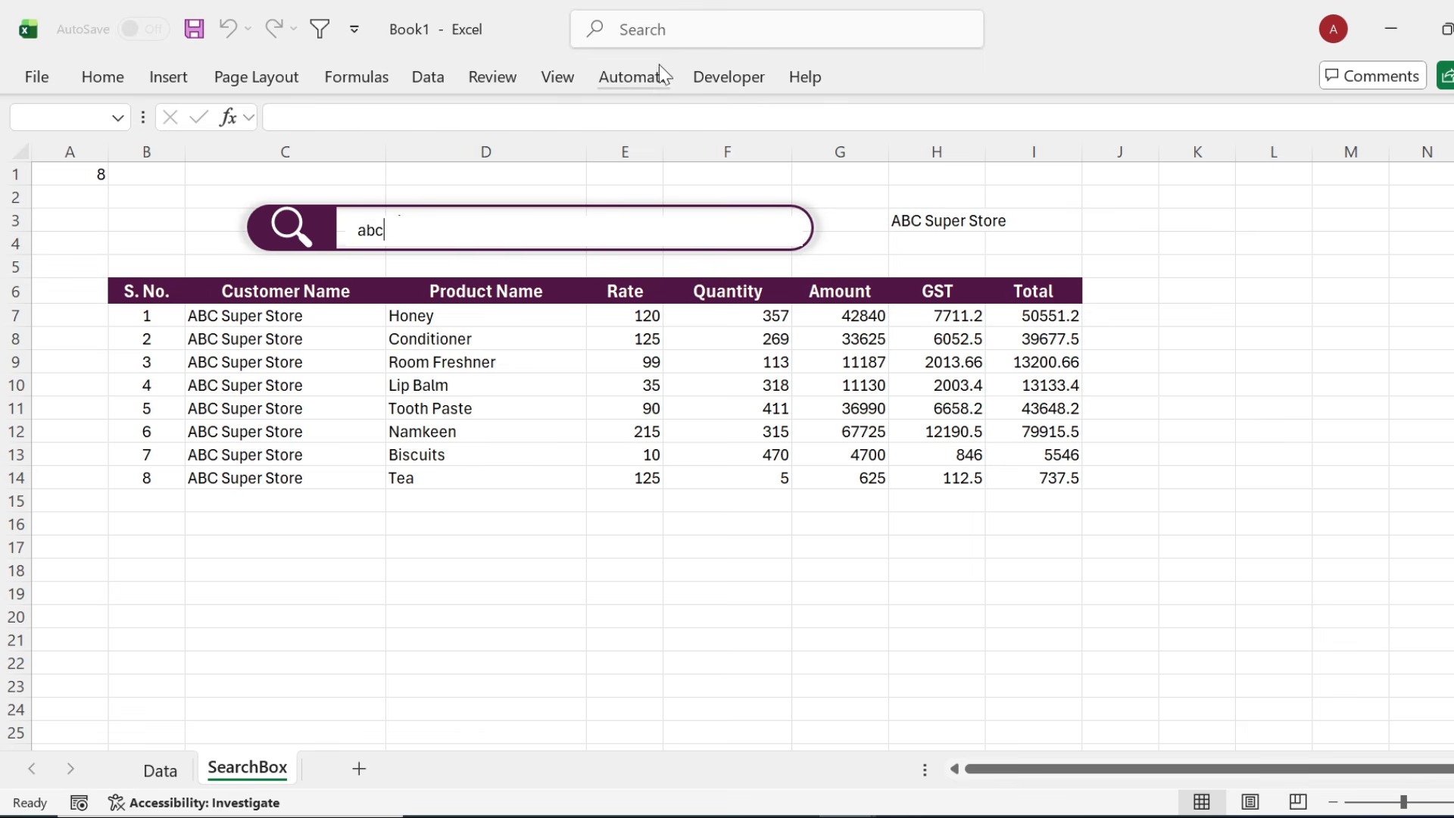
Hide the gridlines on the SearchBox sheet.
click(559, 76)
click(536, 175)
click(781, 566)
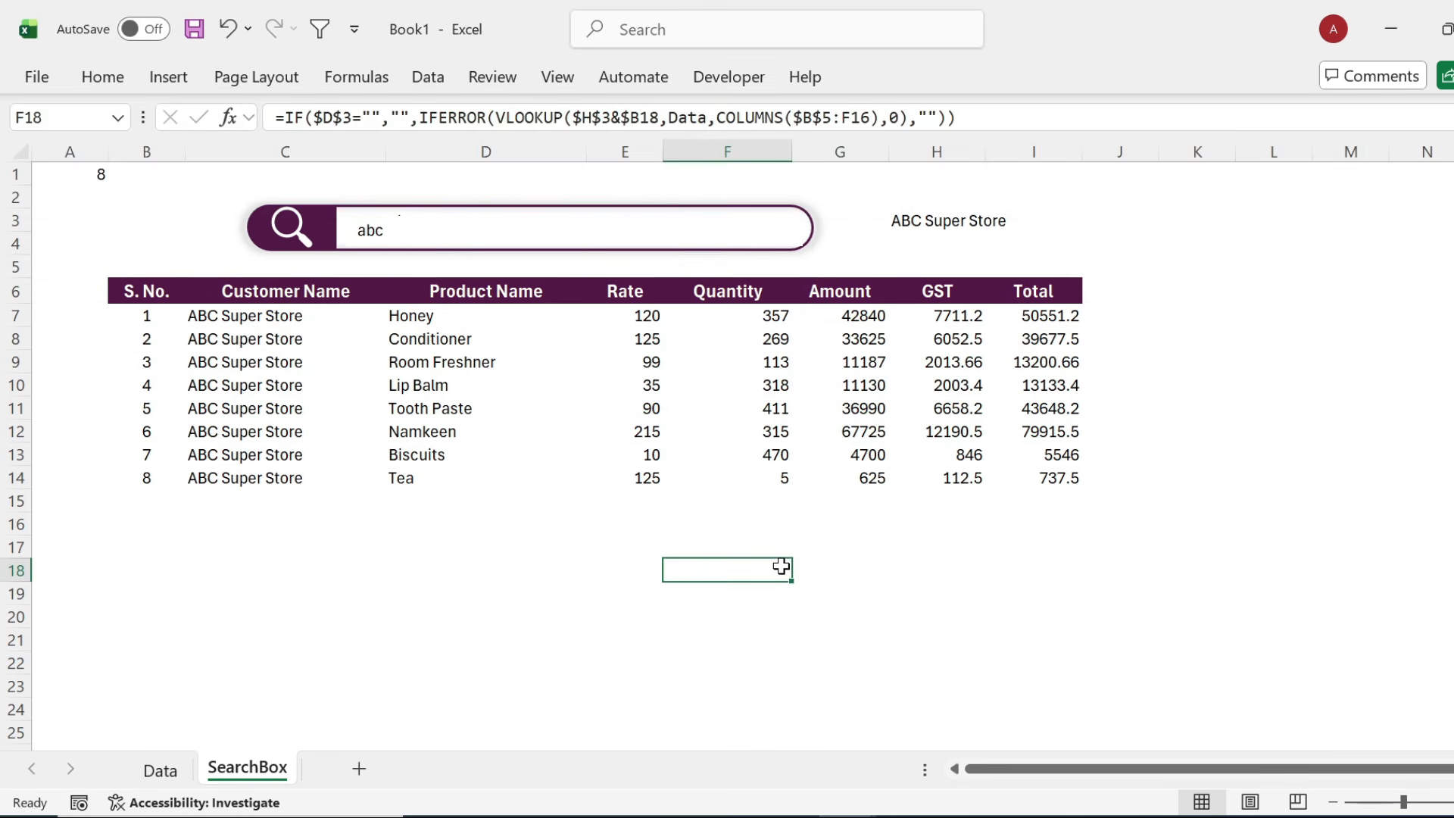
Start a conditional formatting rule on the result rows from B7 across to column I that formats only cells with No Blanks.
click(137, 321)
key(ctrl+shift+Right)
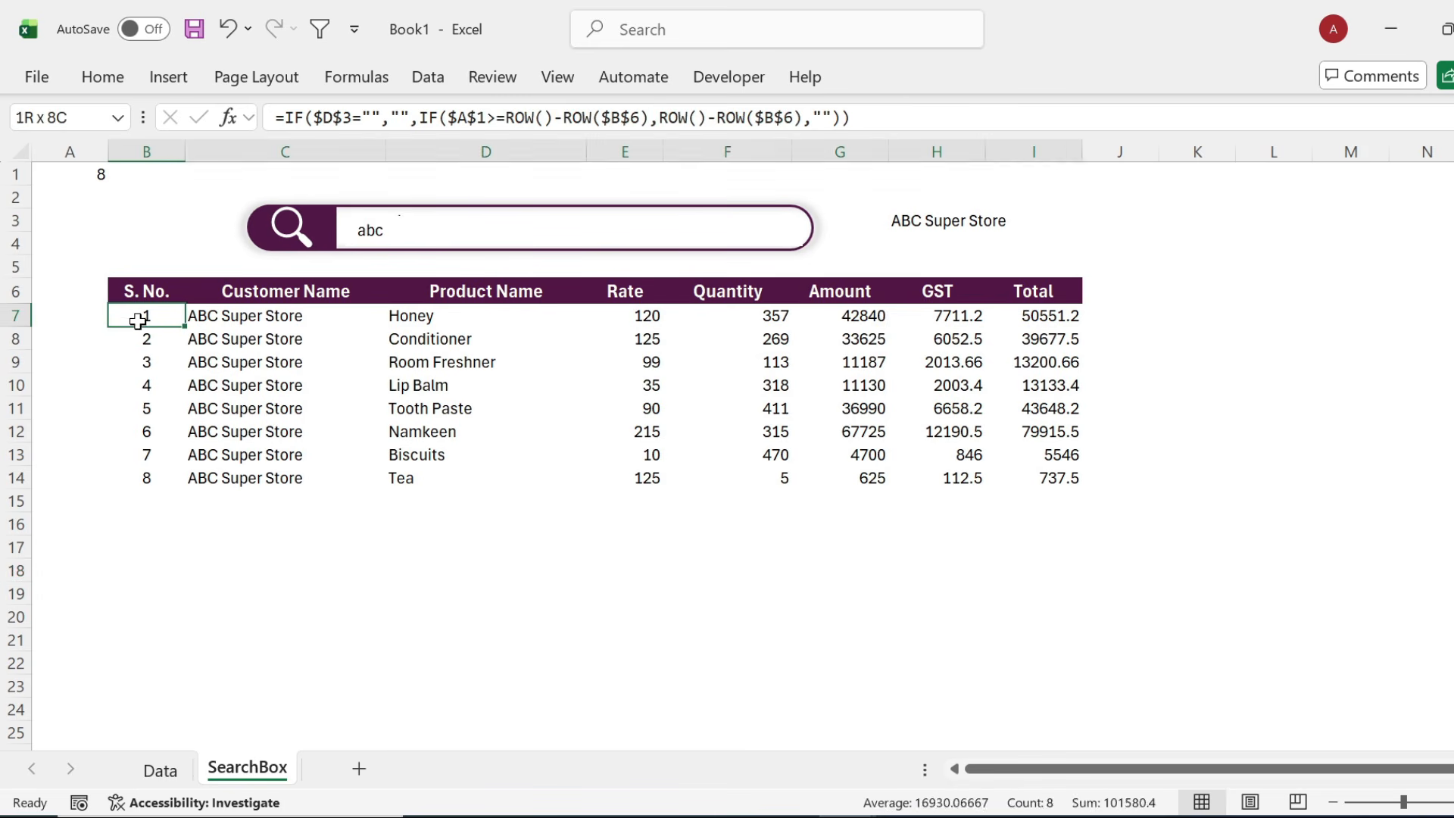
key(shift+Down)
key(ctrl+shift+Down)
key(shift+Down)
key(shift+Down)
key(shift+Down)
key(shift+Down)
key(shift+Down)
key(shift+Down)
key(shift+Down)
key(shift+Down)
key(shift+Down)
key(shift+Down)
key(shift+Down)
key(shift+Down)
key(shift+Down)
key(shift+Down)
key(shift+Down)
key(shift+Down)
key(shift+Down)
key(shift+Down)
key(shift+Down)
key(shift+Down)
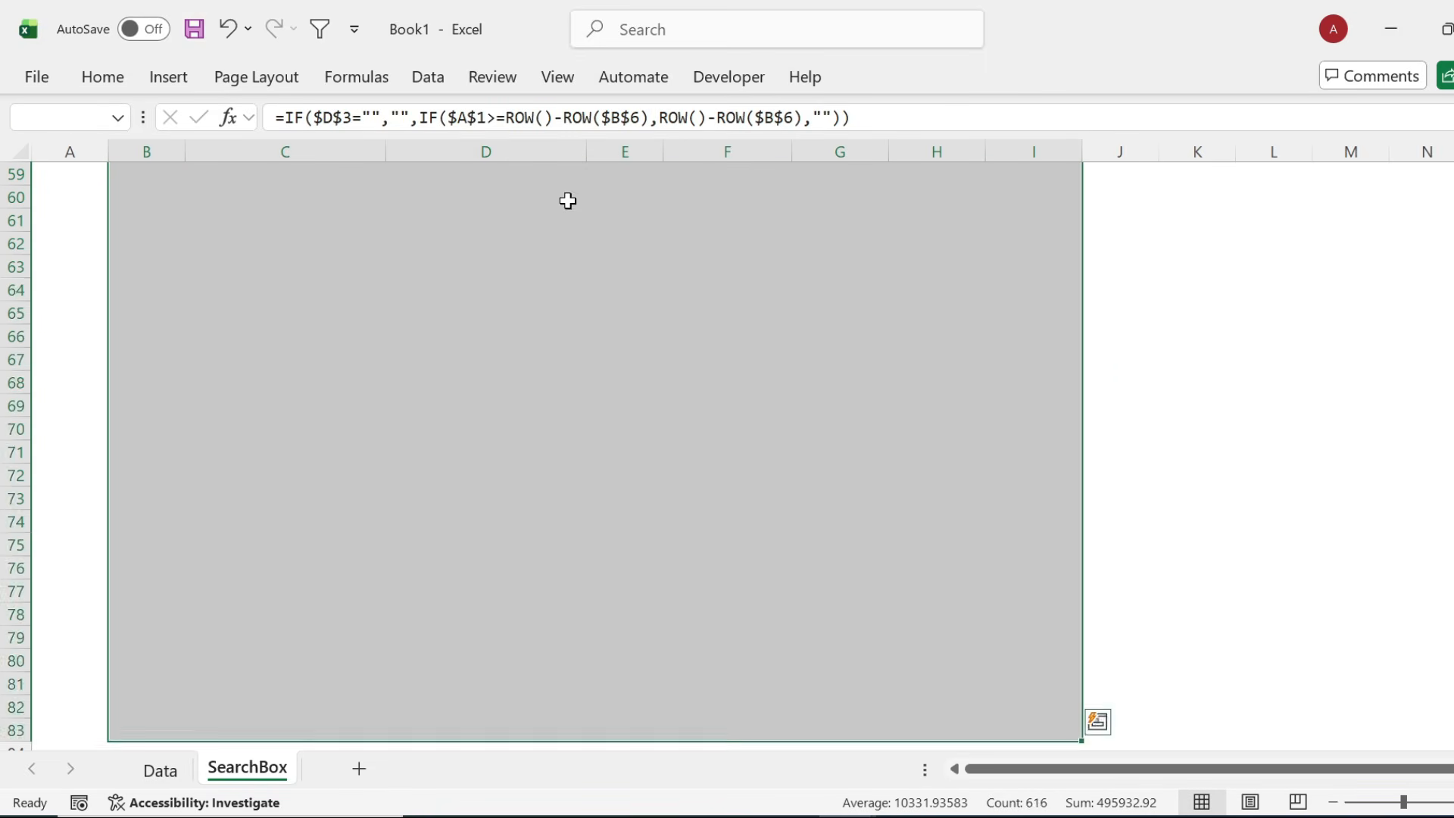
shift+click(997, 253)
key(shift+Down)
key(shift+Down)
key(shift+Down)
key(shift+Down)
key(shift+Down)
key(shift+Down)
key(shift+Down)
key(shift+Down)
key(shift+Down)
key(shift+Down)
key(shift+Down)
key(shift+Down)
key(shift+Down)
key(shift+Down)
key(shift+Down)
key(shift+Down)
key(shift+Down)
key(shift+Down)
key(shift+Down)
key(shift+Down)
key(shift+Down)
key(shift+Down)
key(shift+Down)
key(shift+Down)
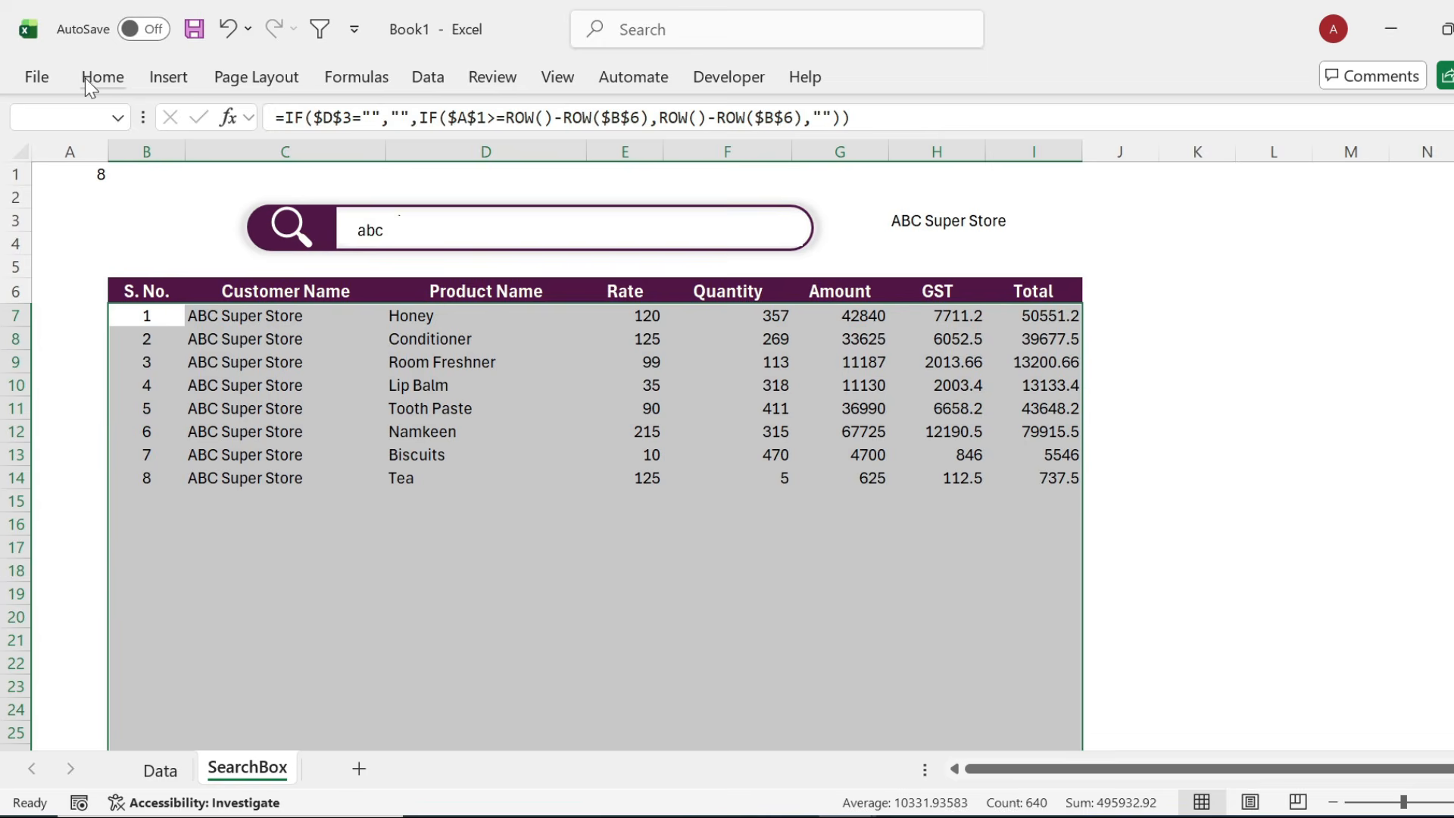
click(84, 79)
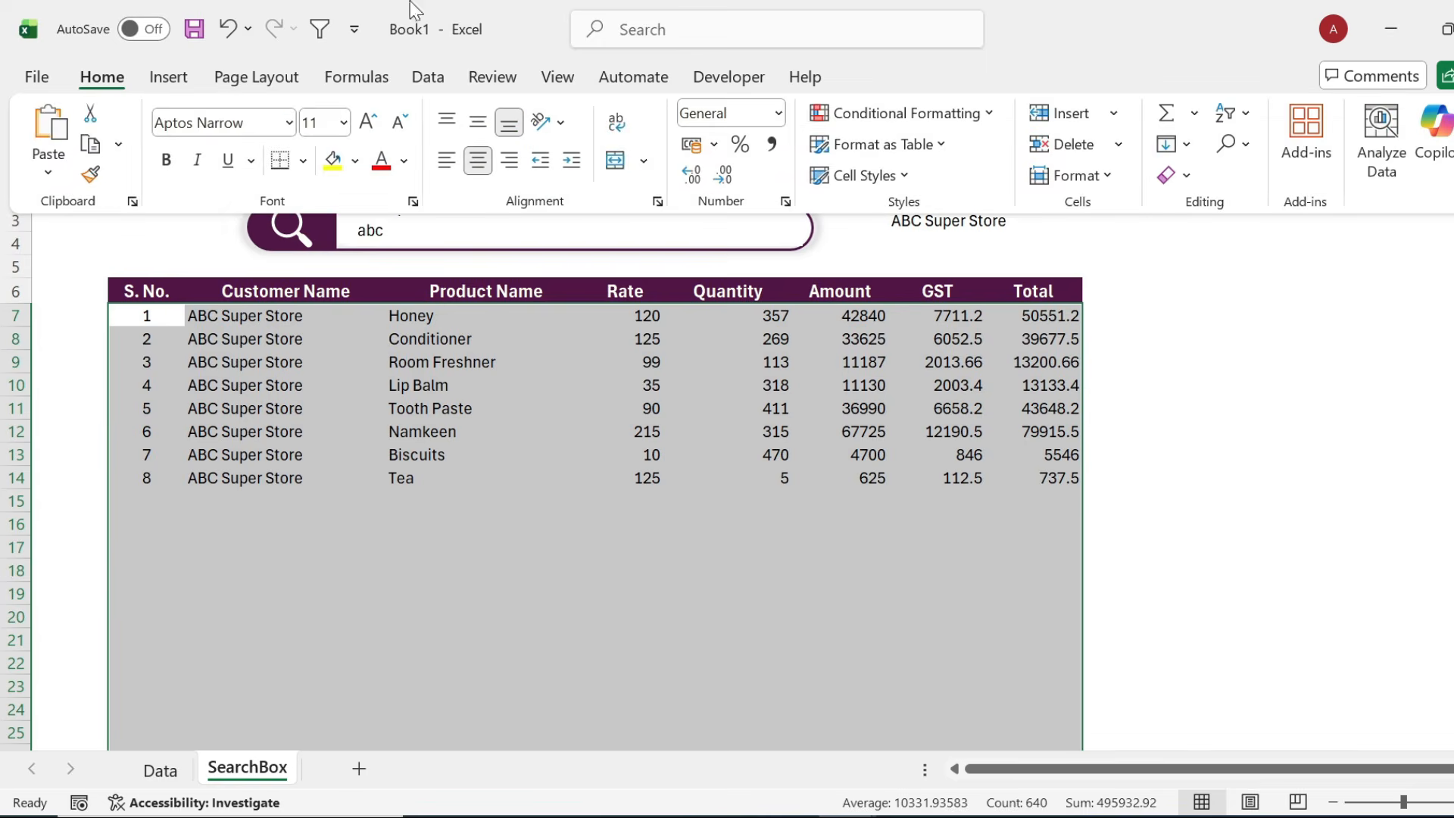
click(960, 113)
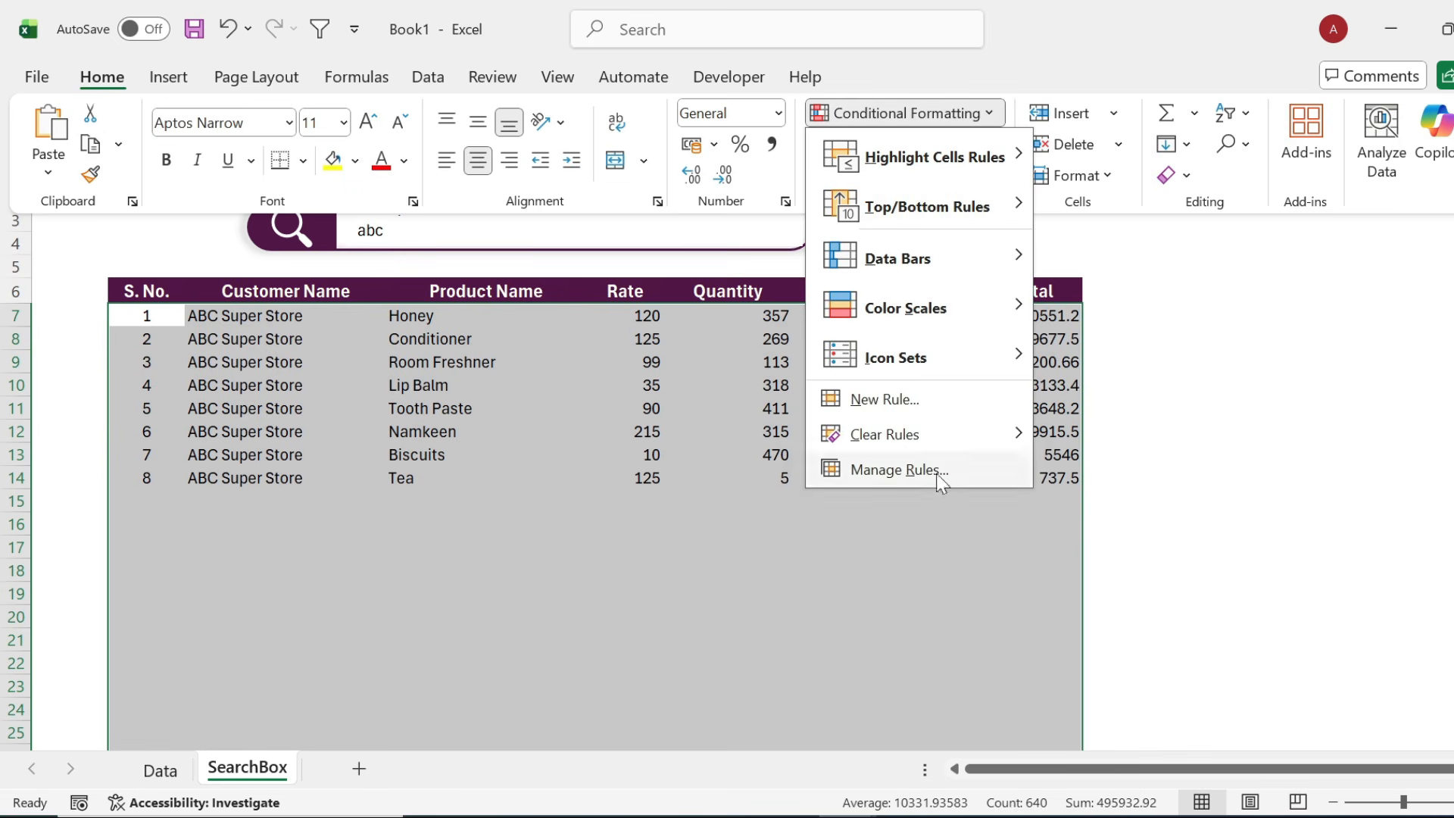
click(898, 401)
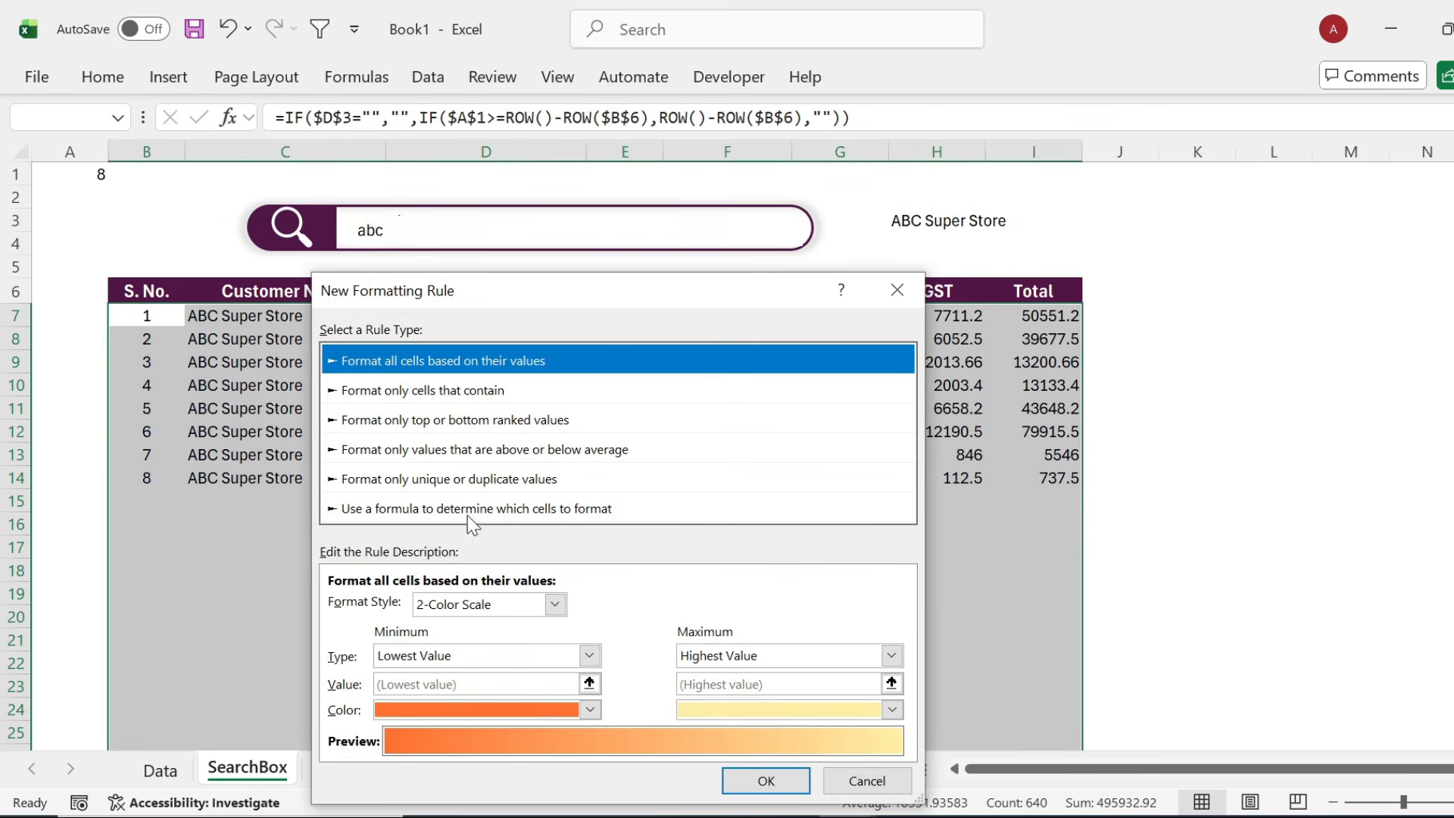
click(452, 398)
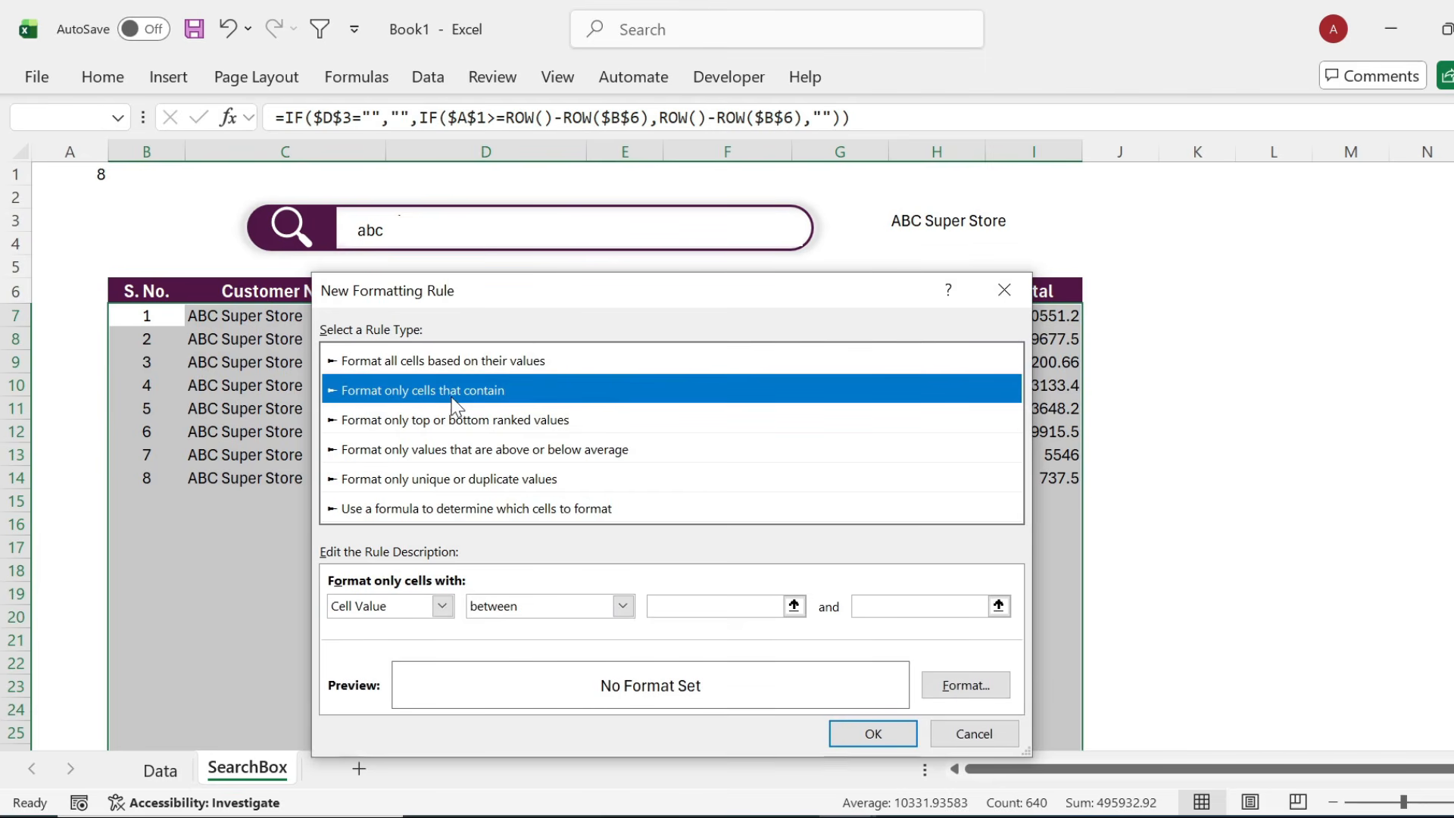
click(442, 605)
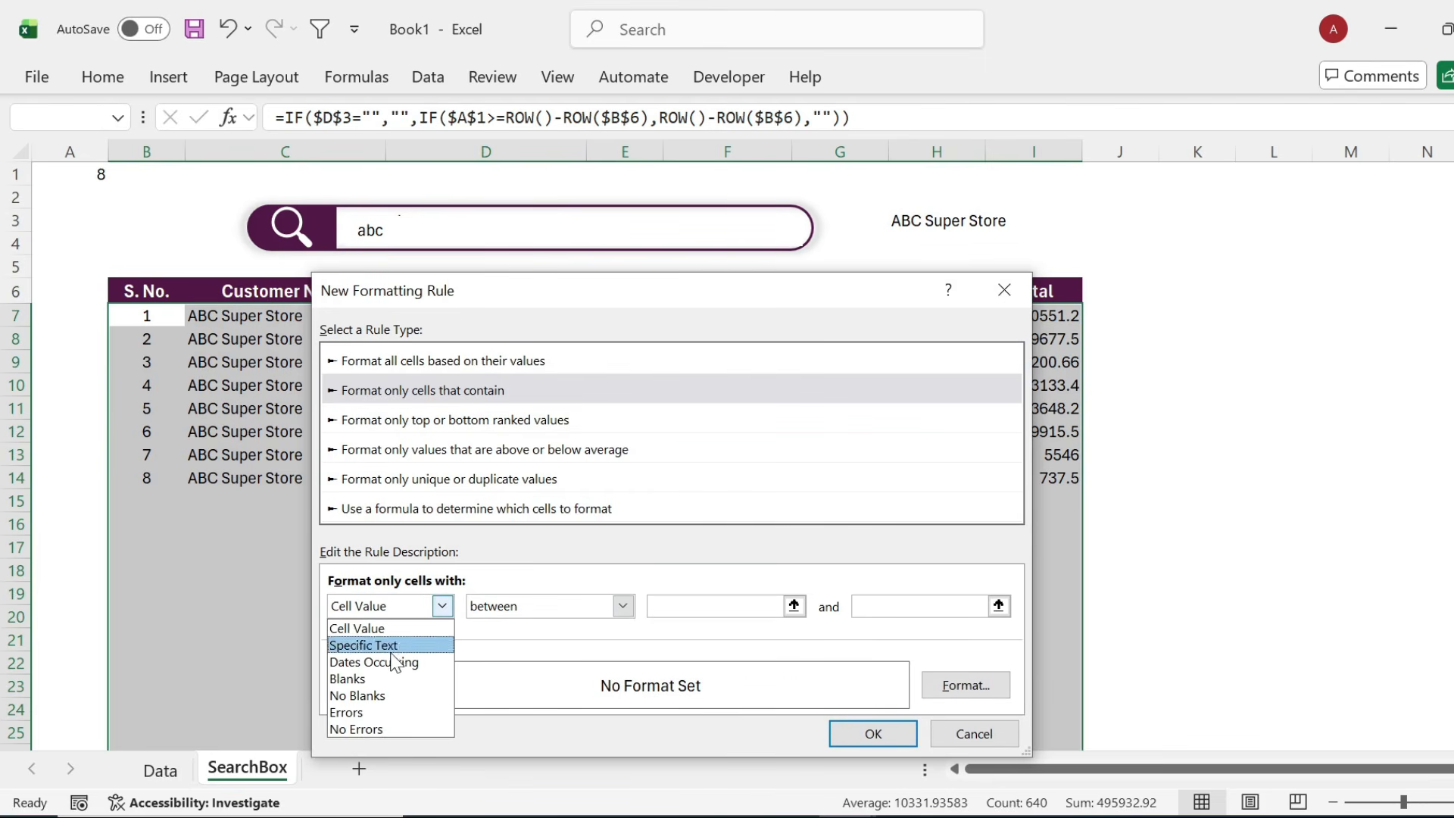
click(369, 696)
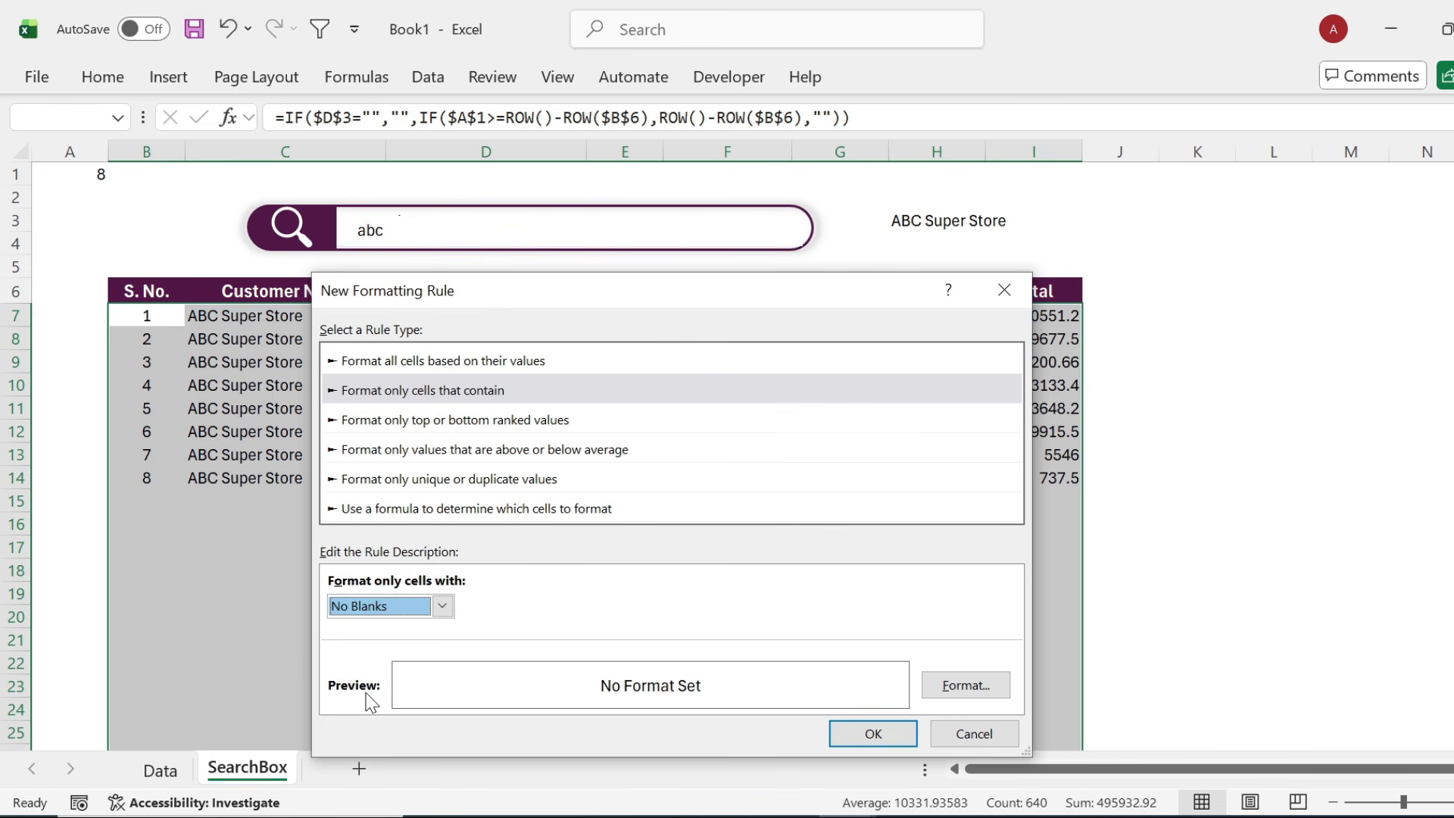
Give the No Blanks rule an outline border as its format and apply it to the selected result rows.
click(984, 691)
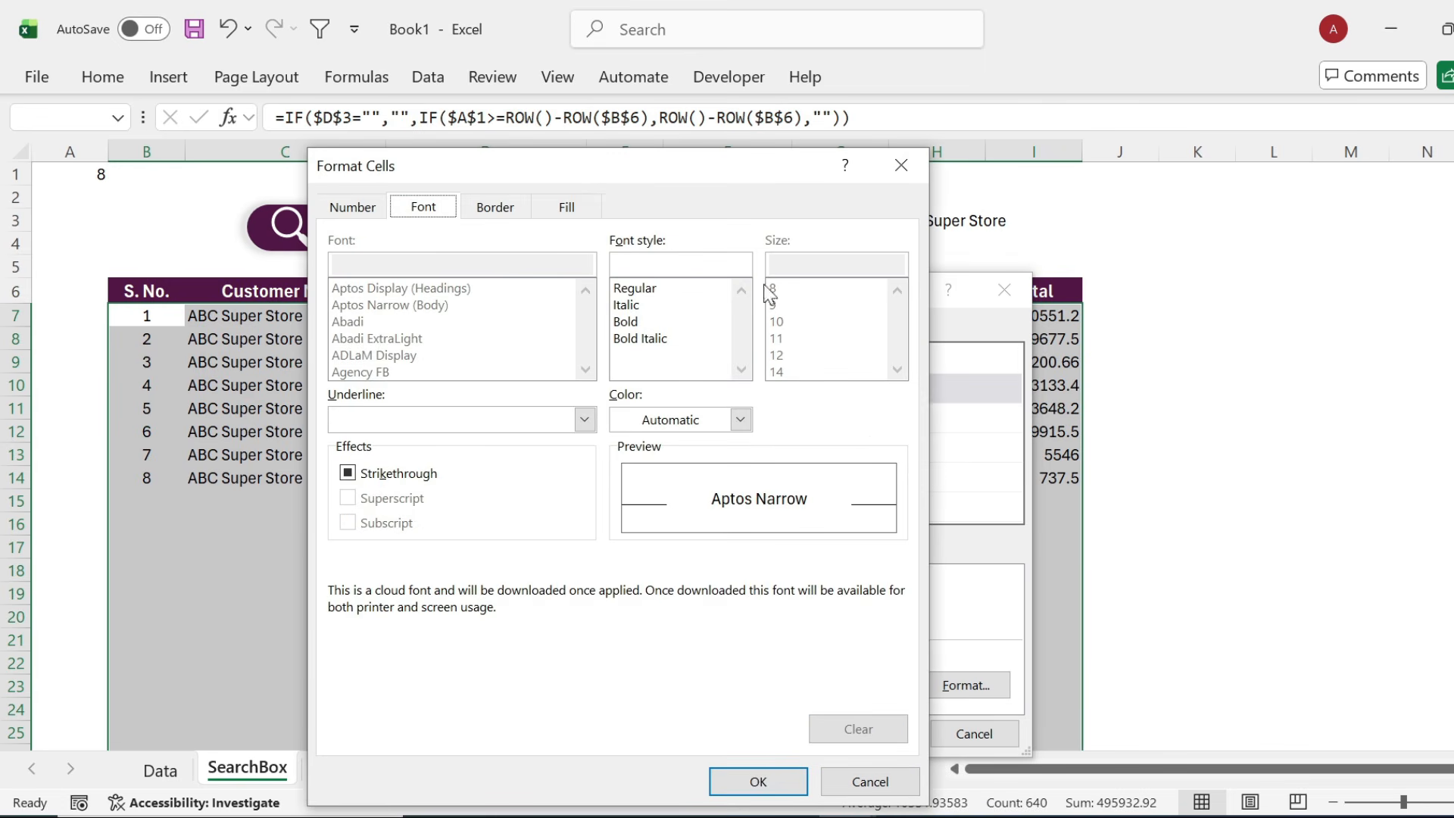
click(503, 211)
click(667, 282)
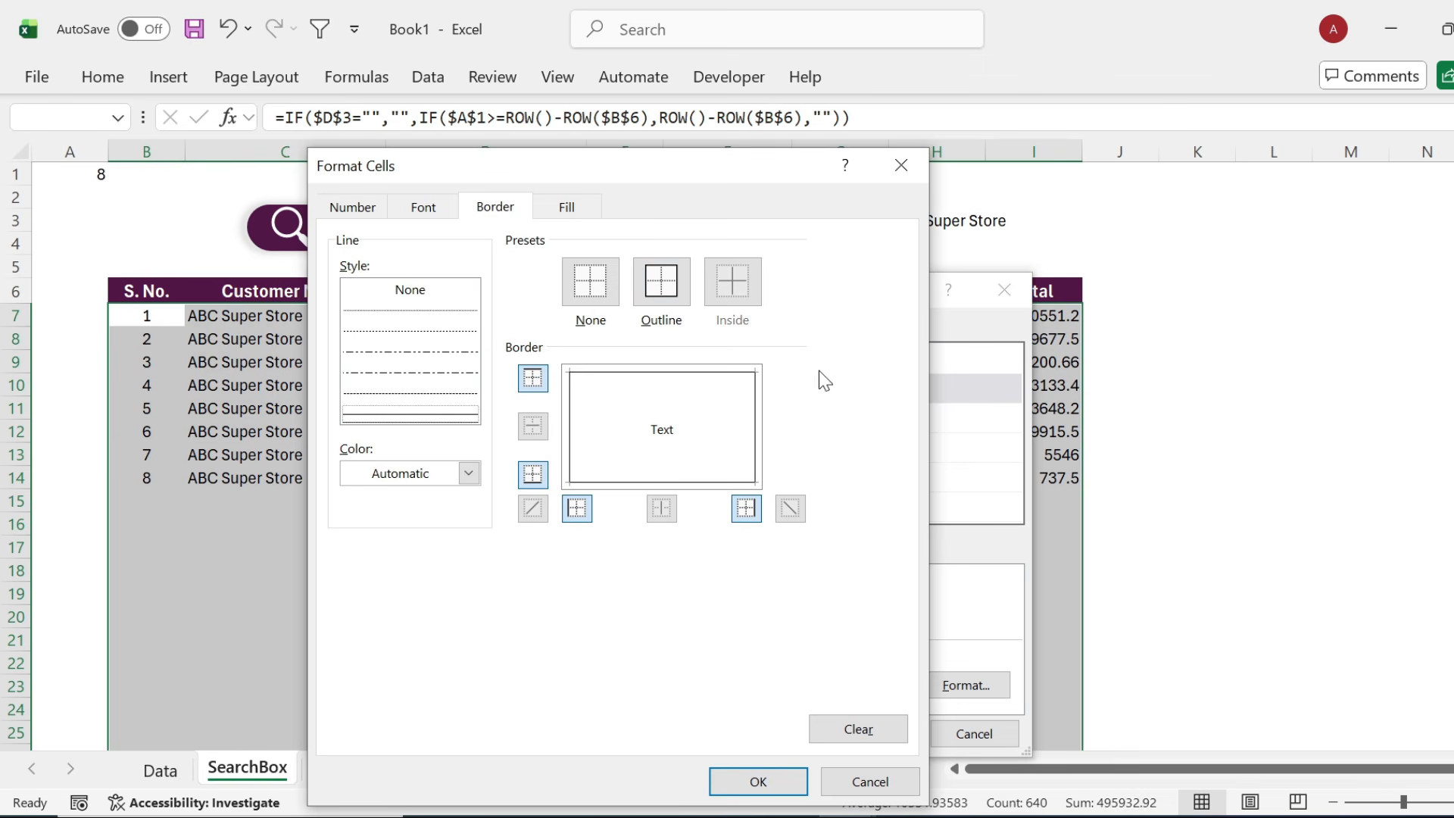
click(758, 782)
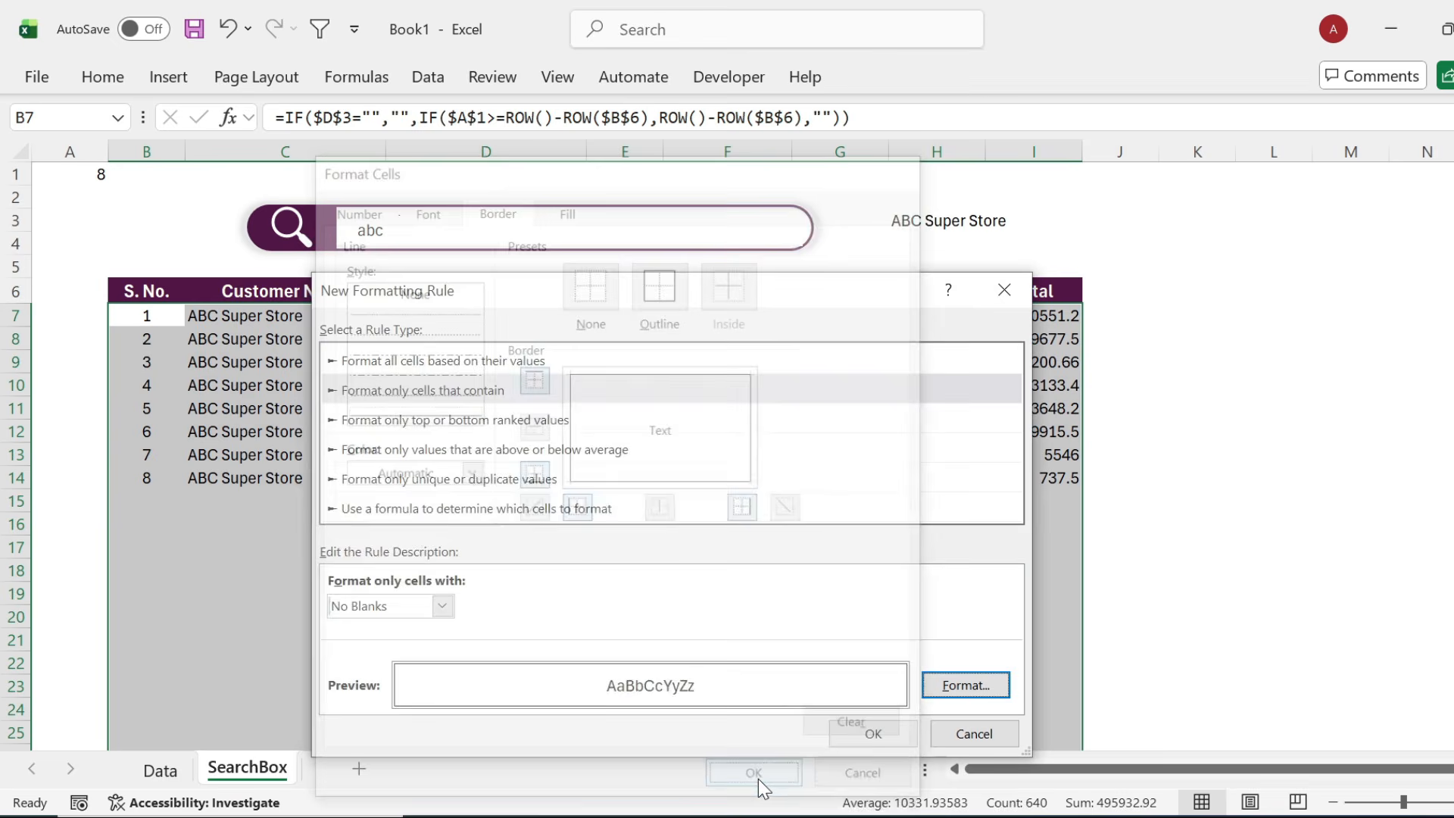
click(878, 734)
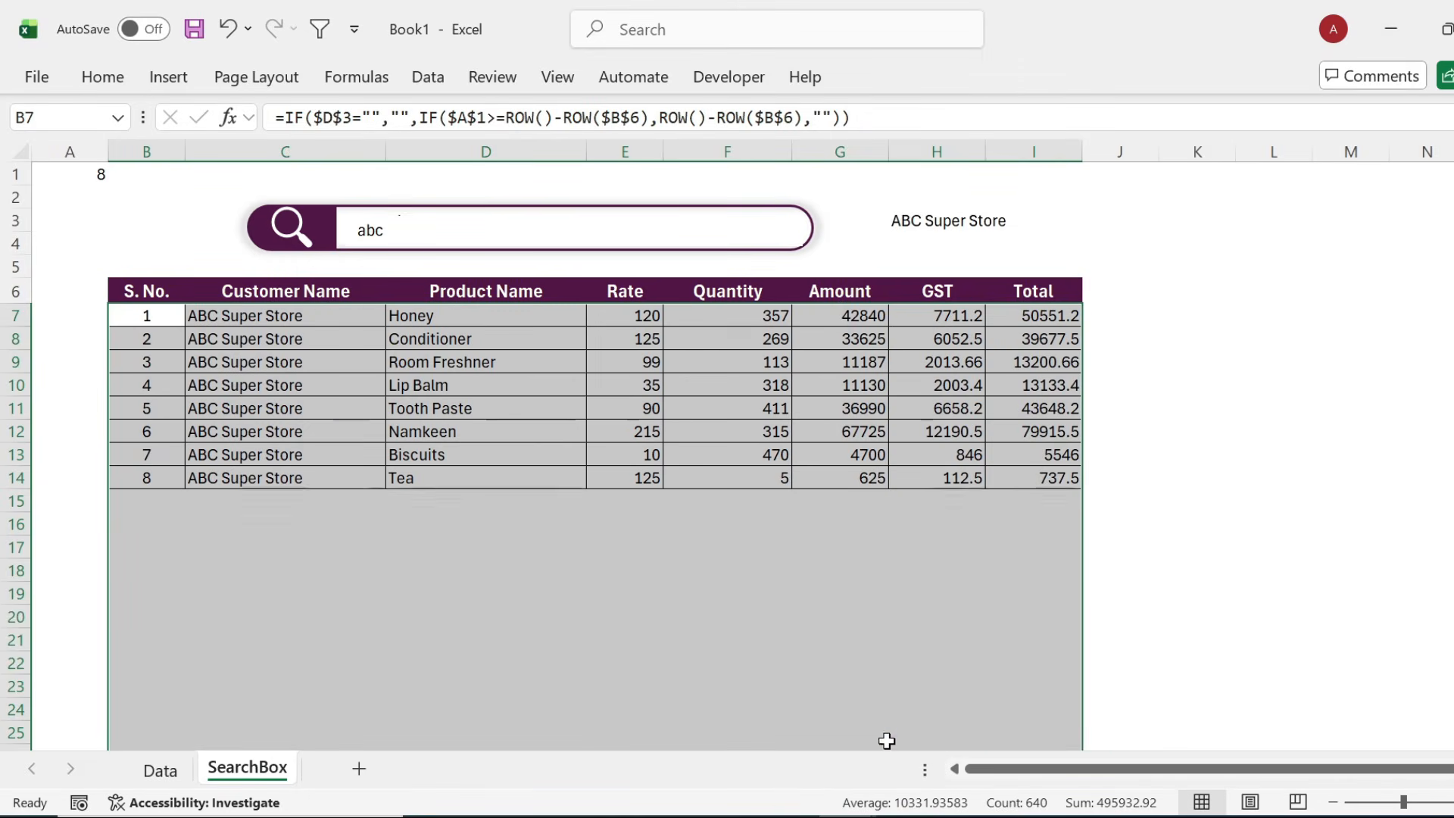
click(936, 570)
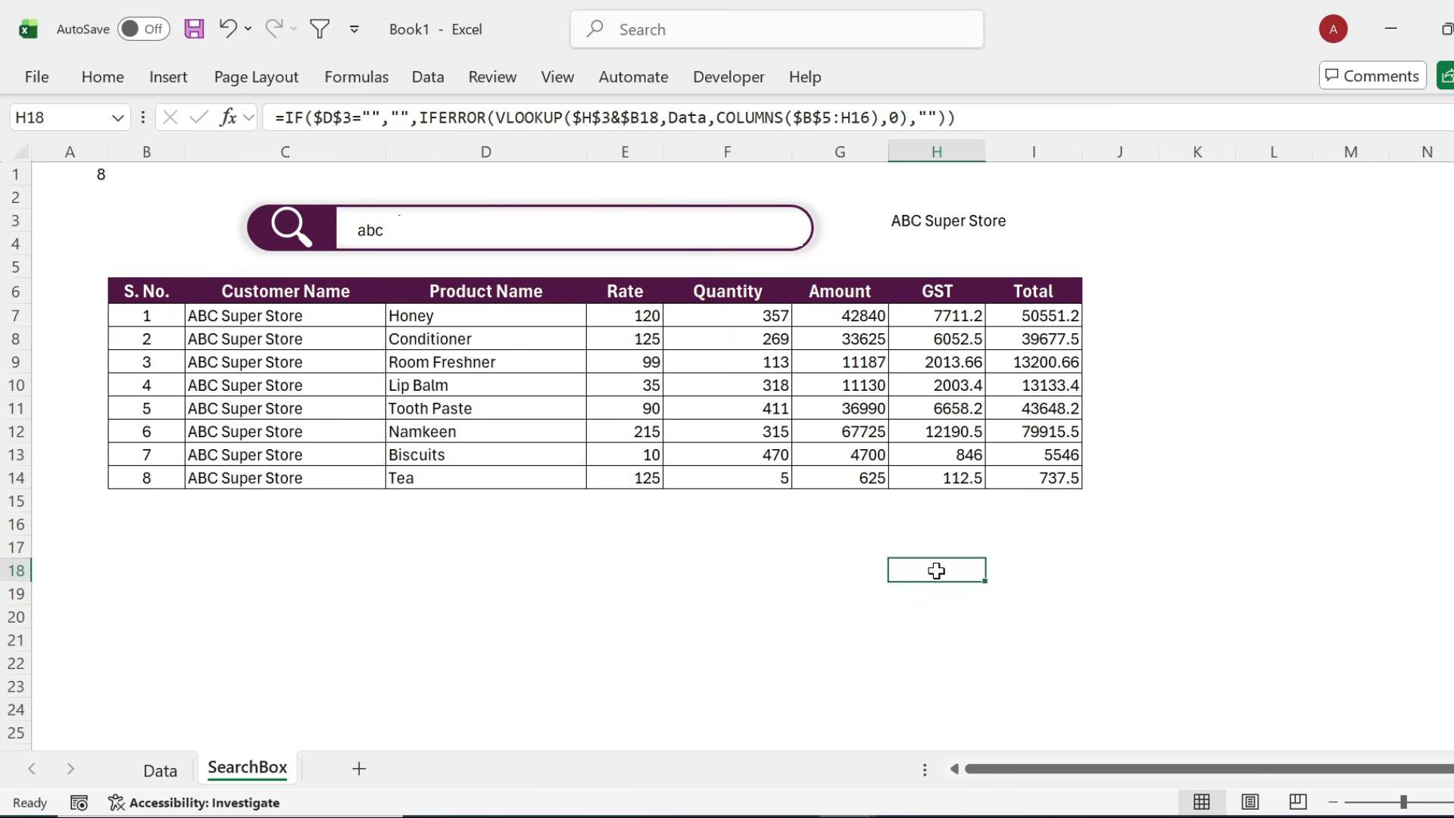
click(1350, 477)
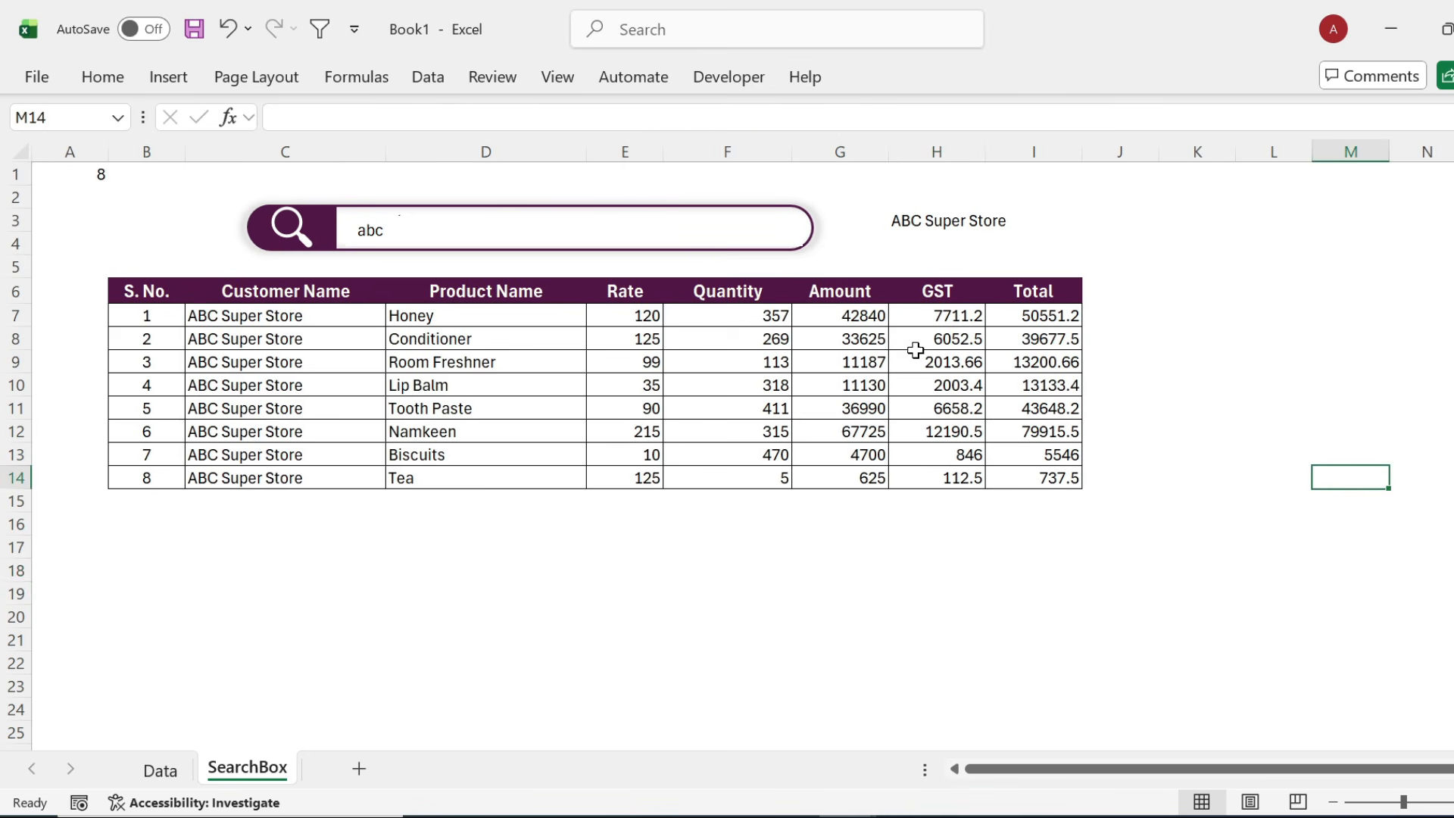
Format the Amount, GST and Total result columns from row 7 down to show no decimal places.
drag(845, 317, 1007, 478)
key(ctrl+shift+Down)
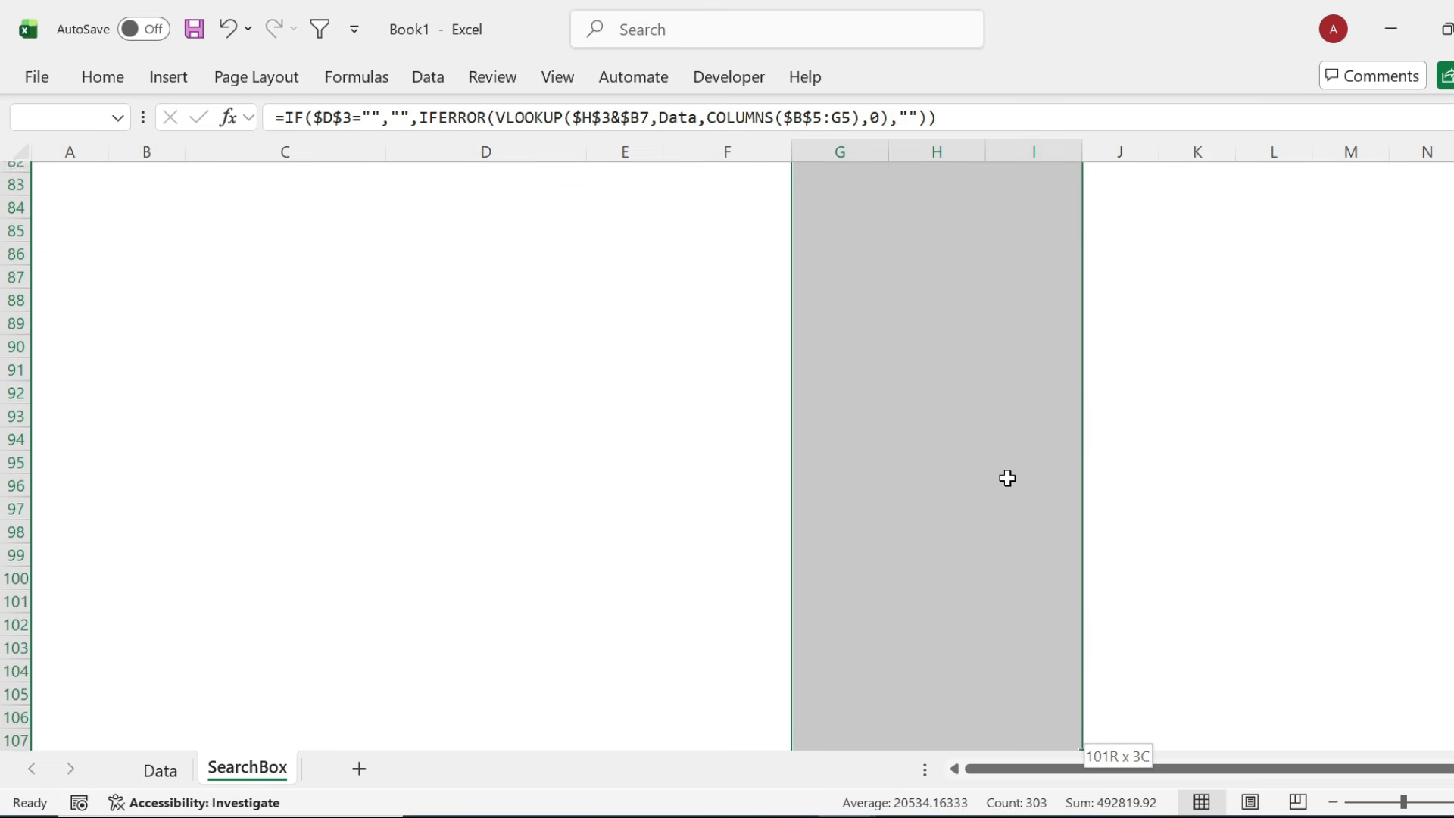
key(ctrl+BackSpace)
click(123, 80)
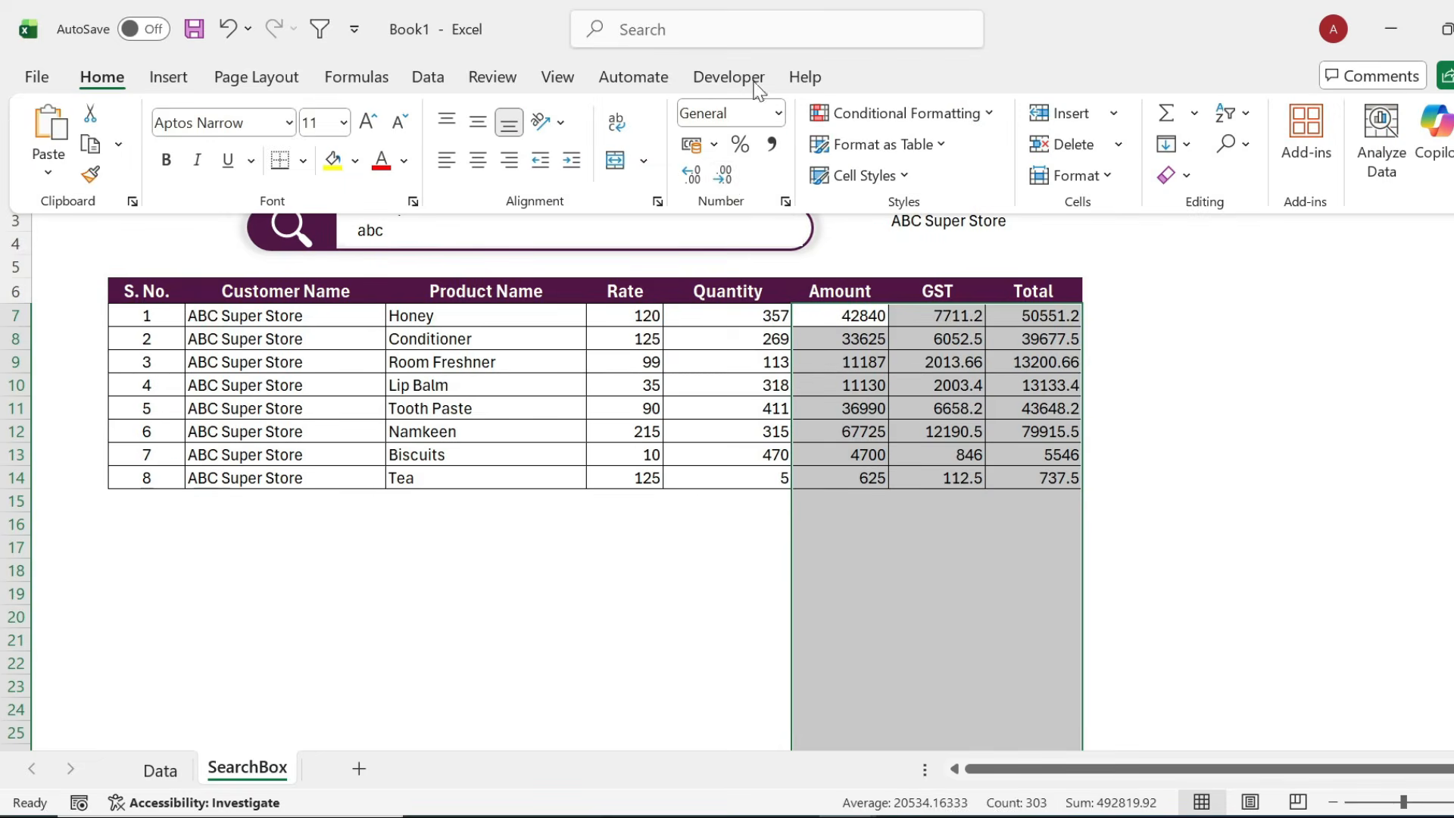
click(725, 179)
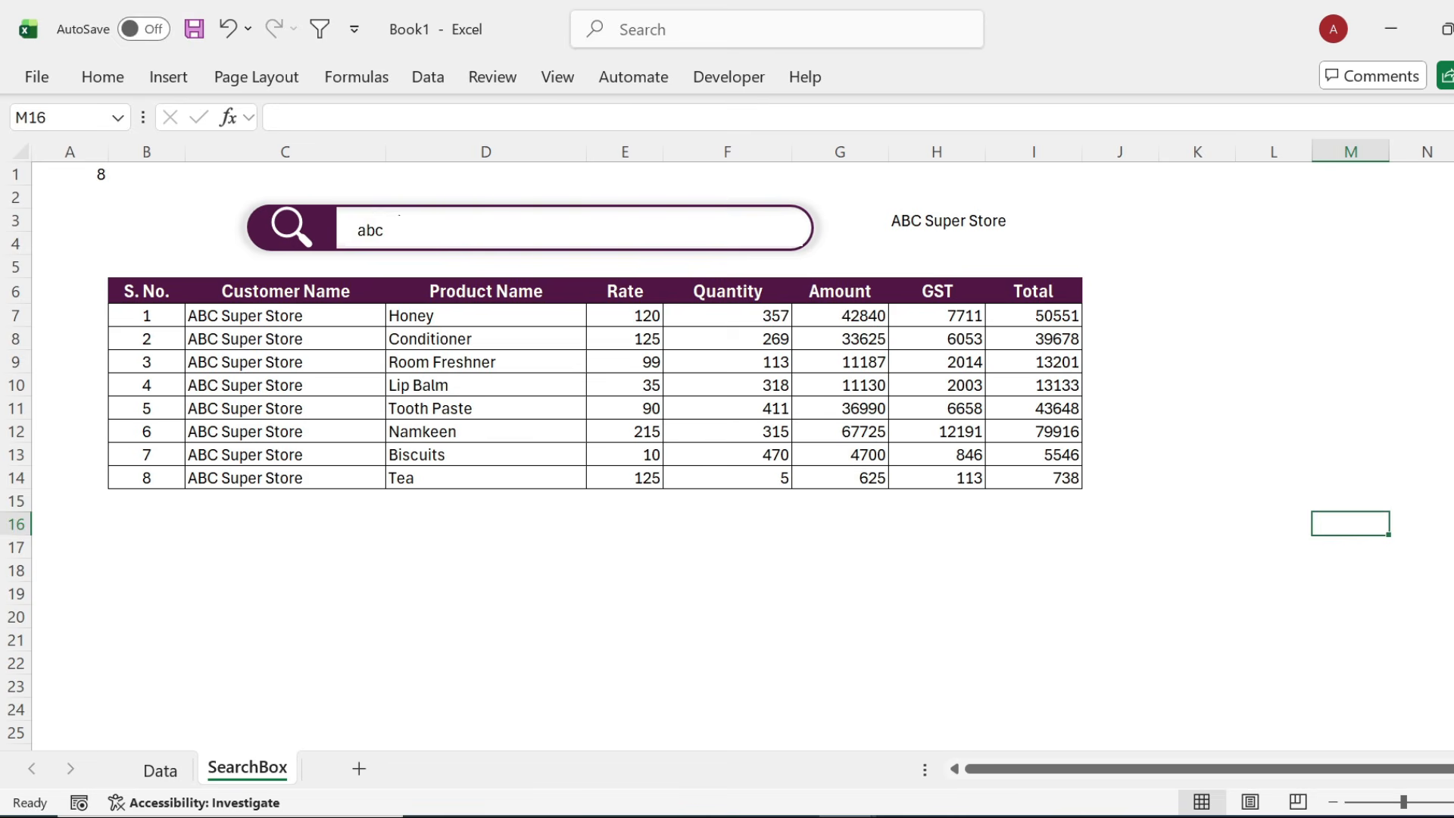
Test the search box with g, s, ul and g again, clearing the previous text before each search.
click(384, 230)
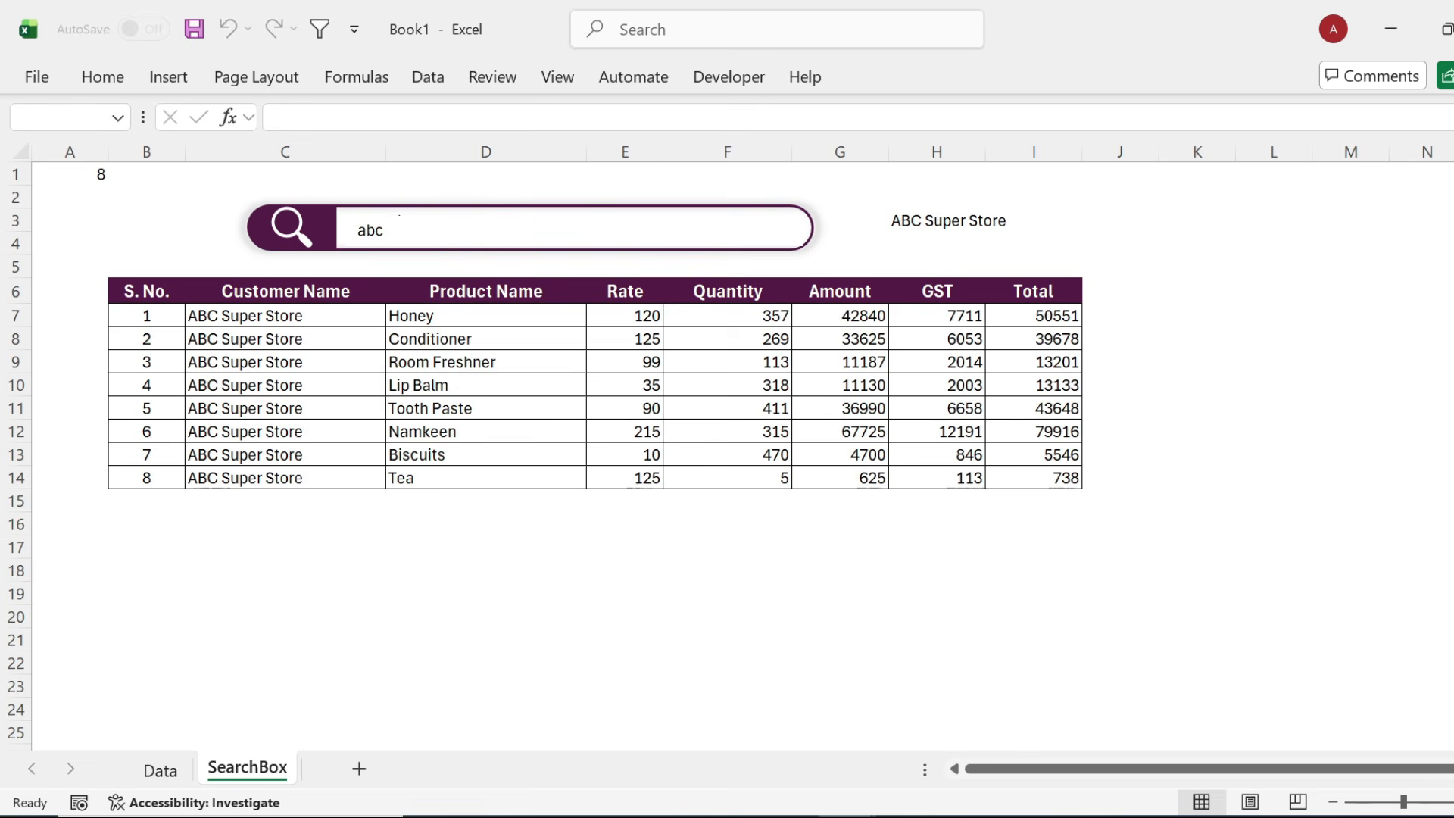
key(BackSpace)
key(BackSpace)
key(BackSpace)
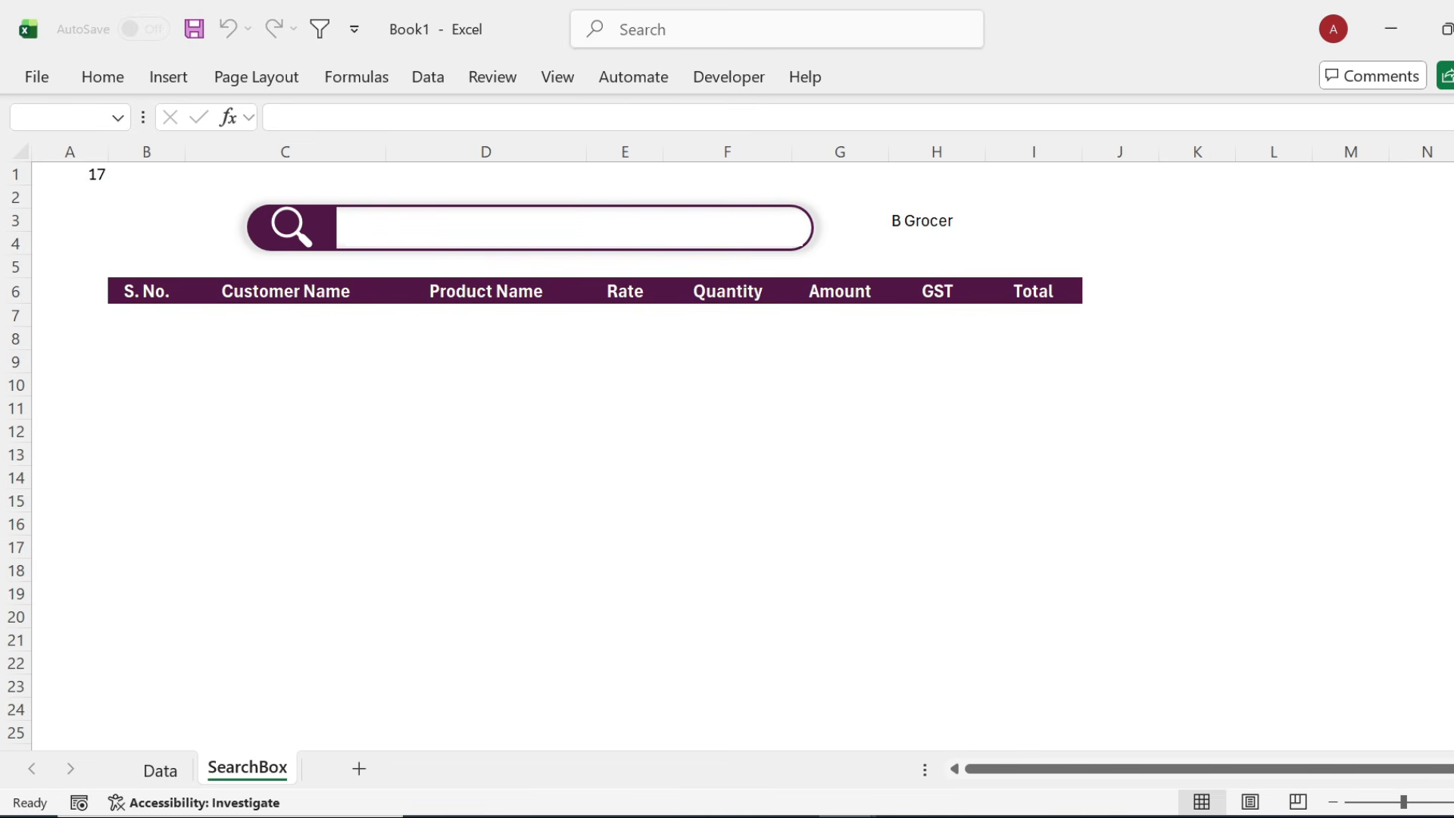
text(g)
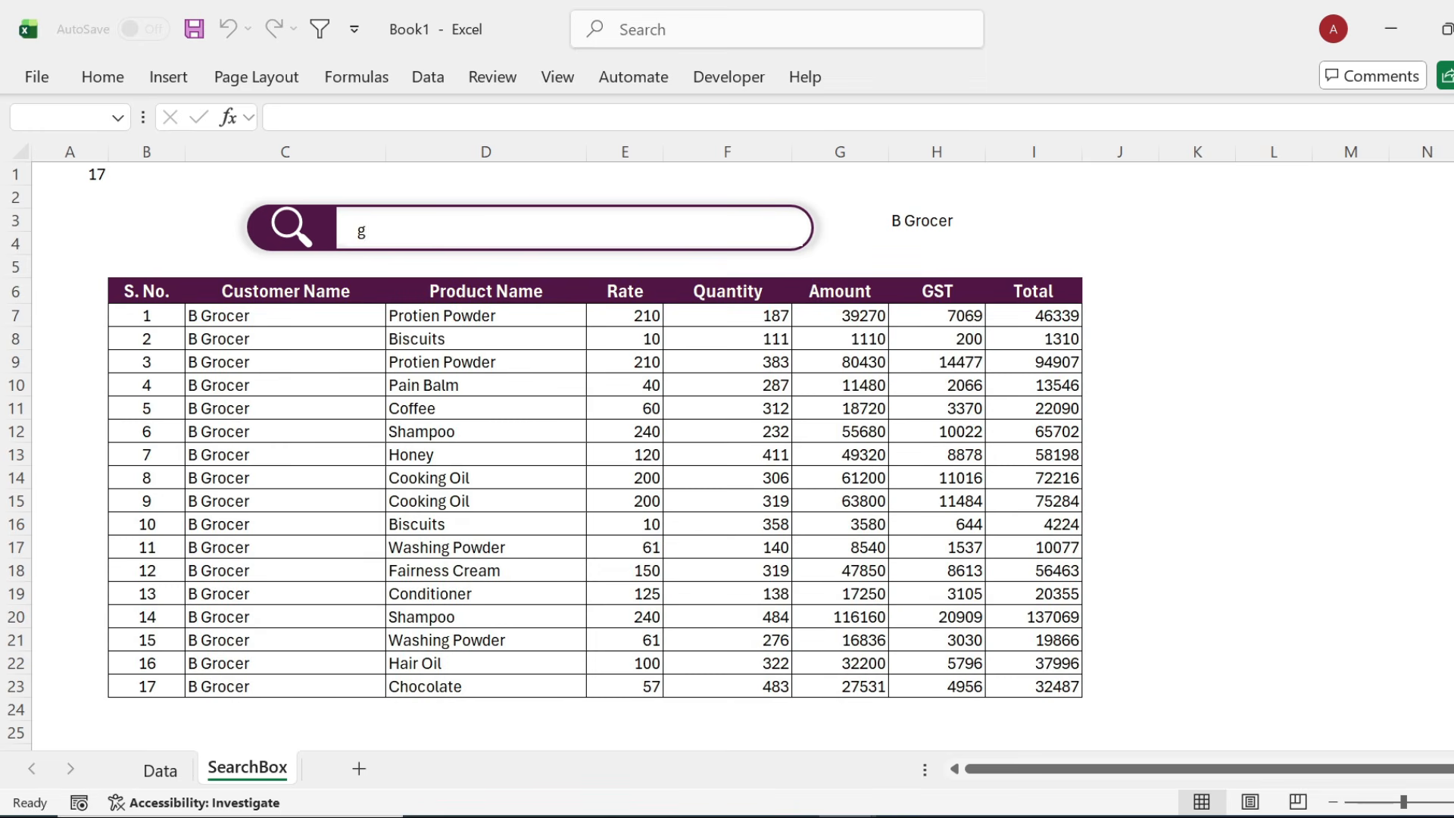
key(BackSpace)
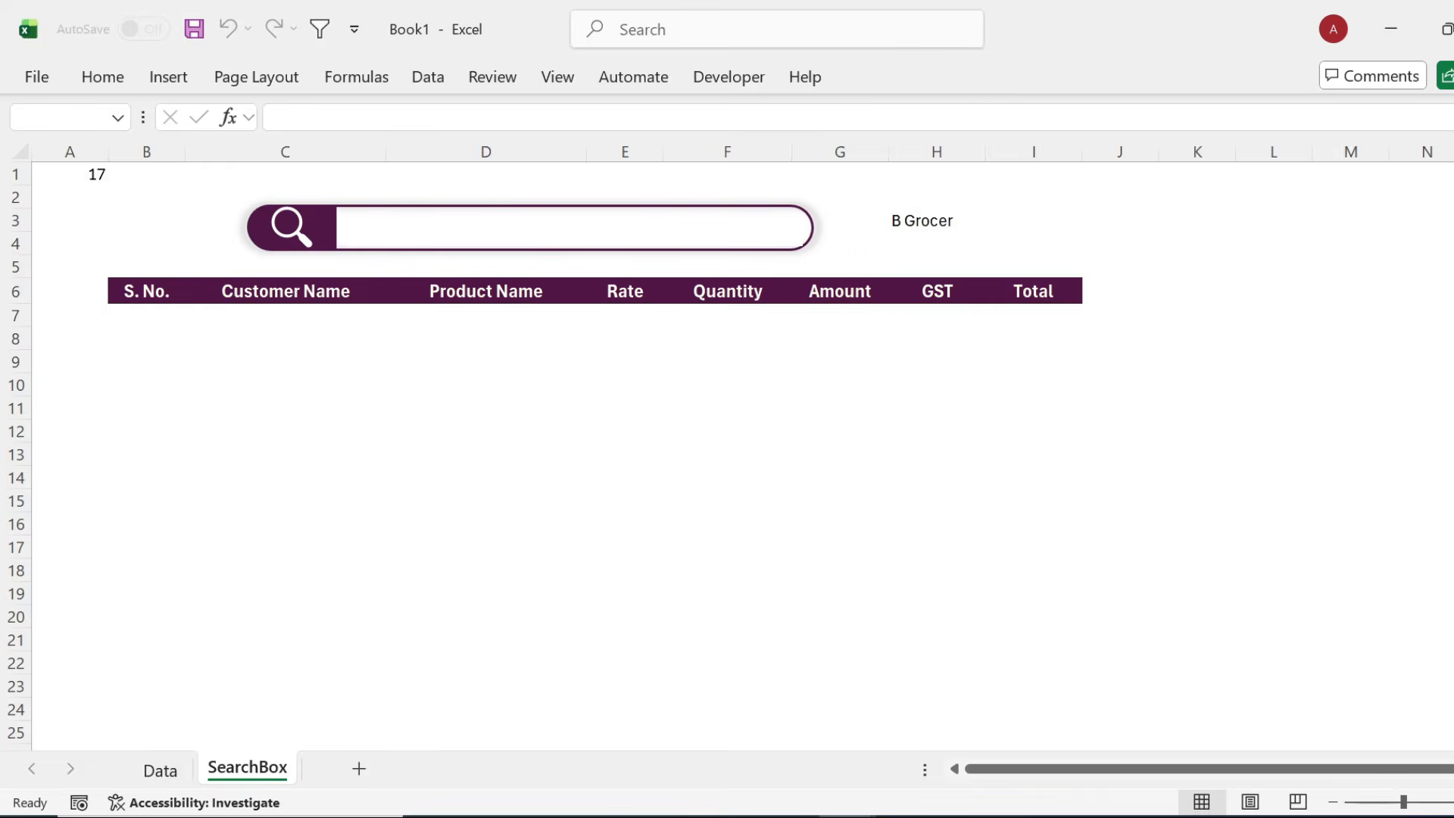
text(s)
key(BackSpace)
text(ul)
key(BackSpace)
key(BackSpace)
text(g)
Set the font colour of the lookup cell H3 to white so that its text blends into the sheet.
click(937, 220)
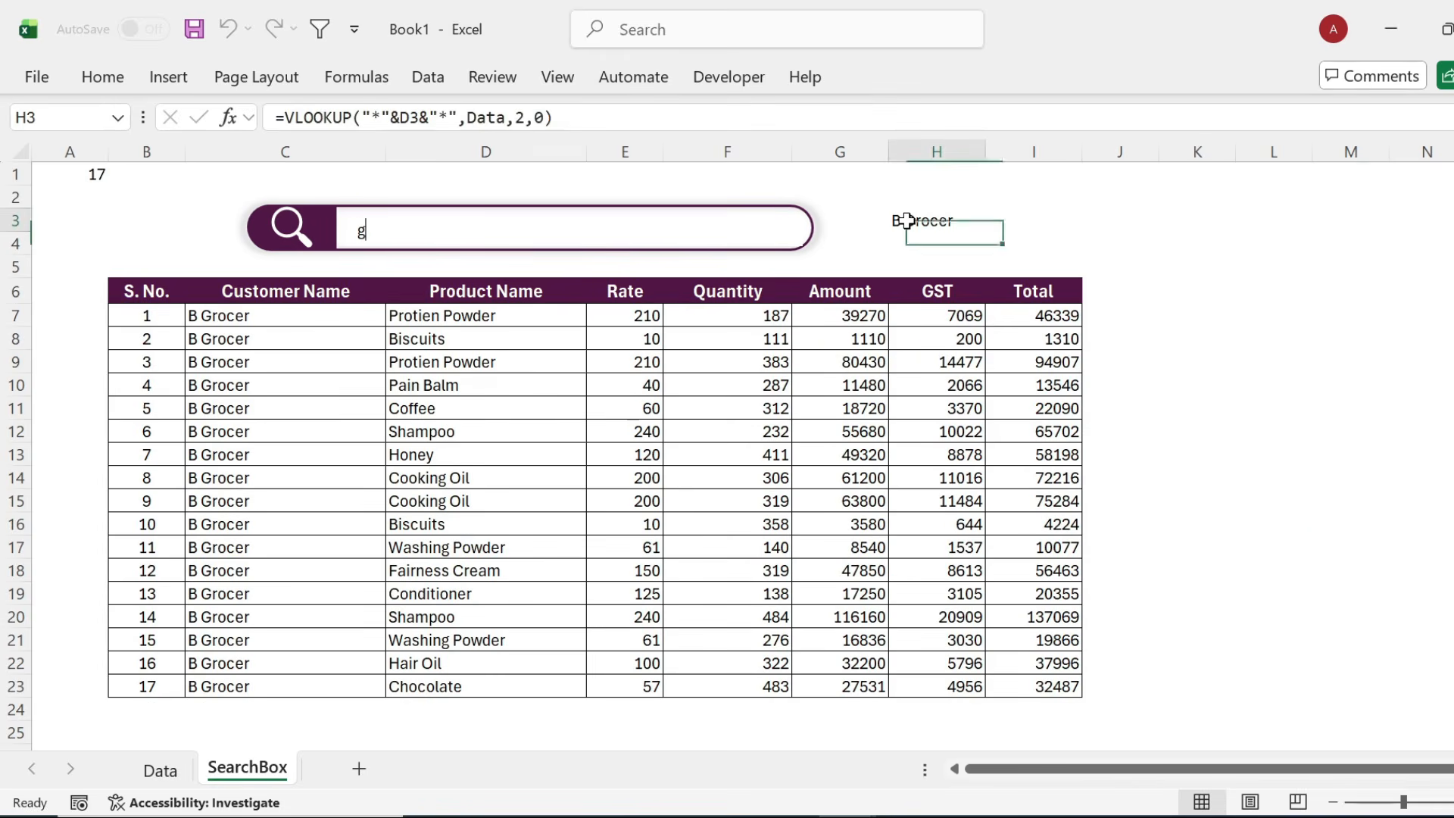
click(101, 76)
click(405, 162)
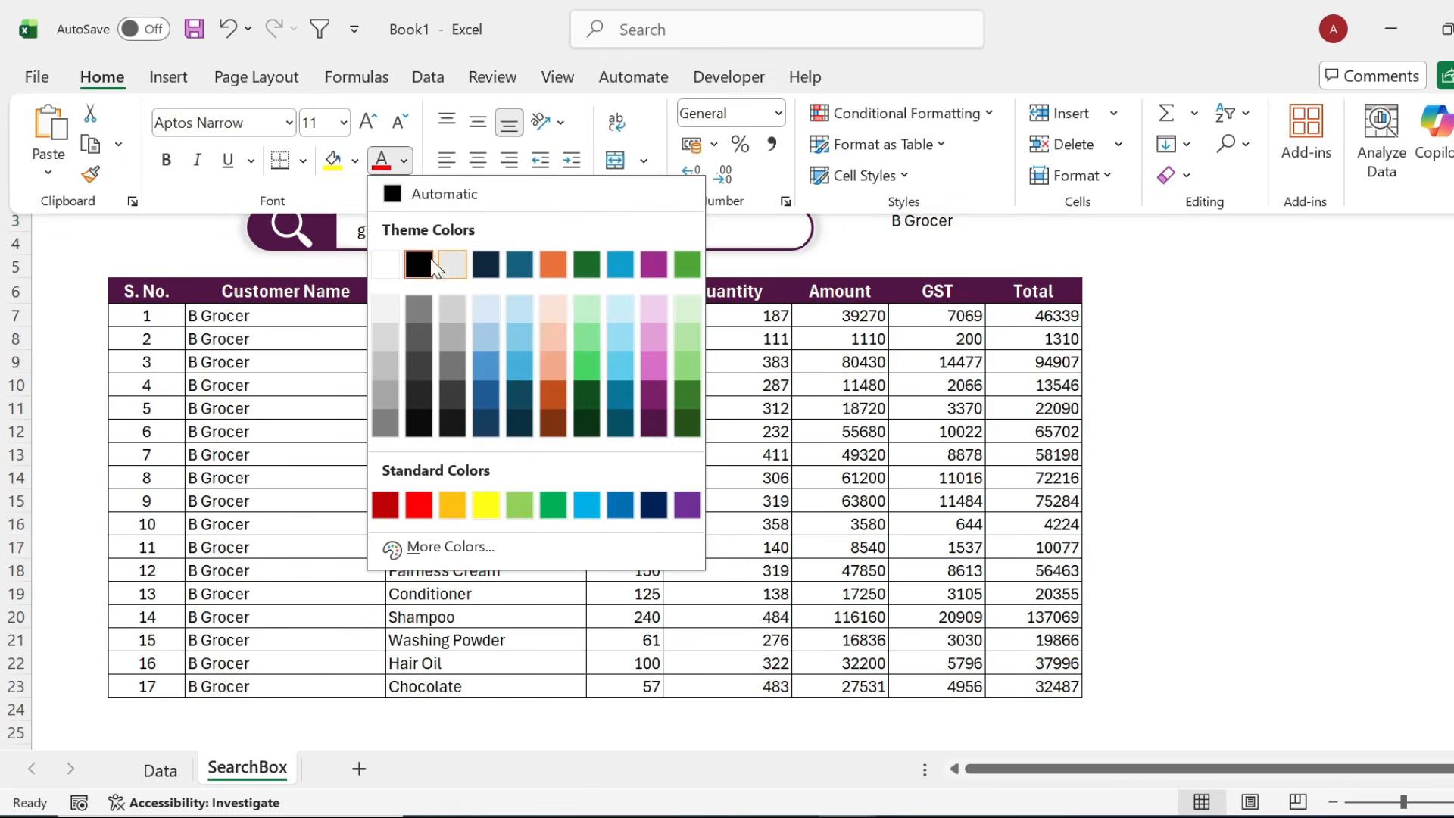
click(389, 259)
click(1274, 408)
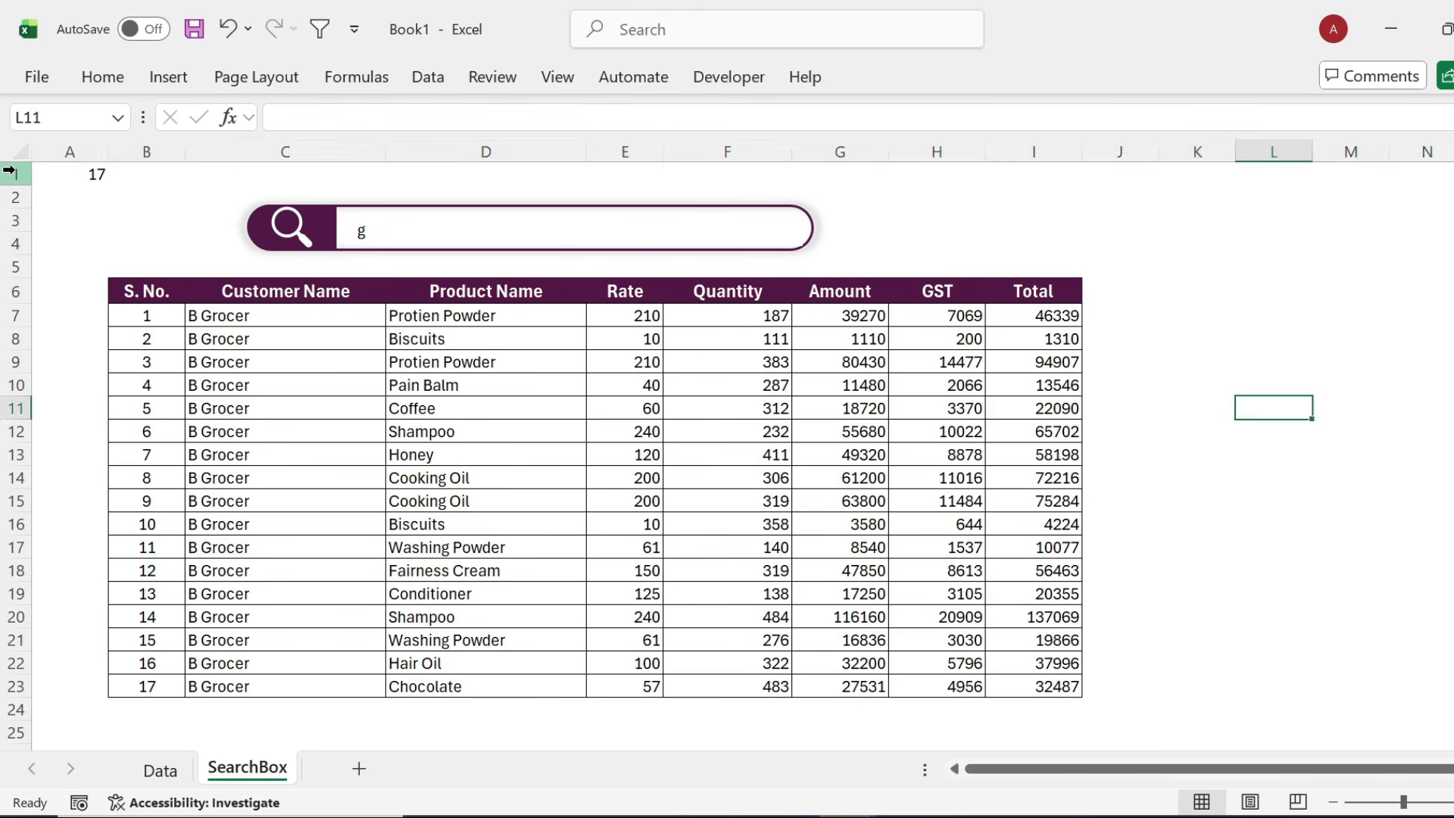
Fill the whole of row 1 with the dark purple theme colour that matches the table header.
click(15, 174)
click(98, 78)
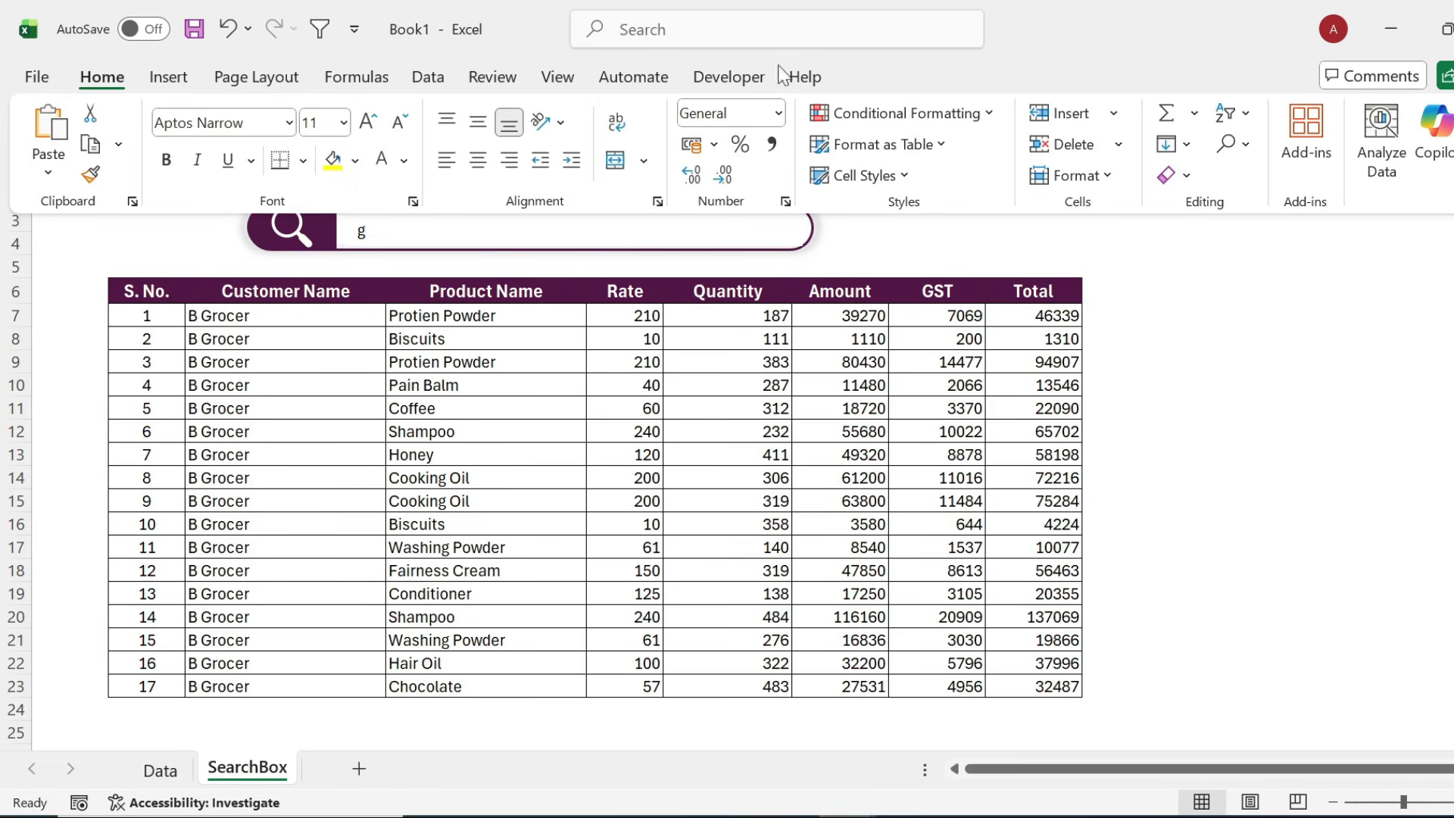
click(355, 161)
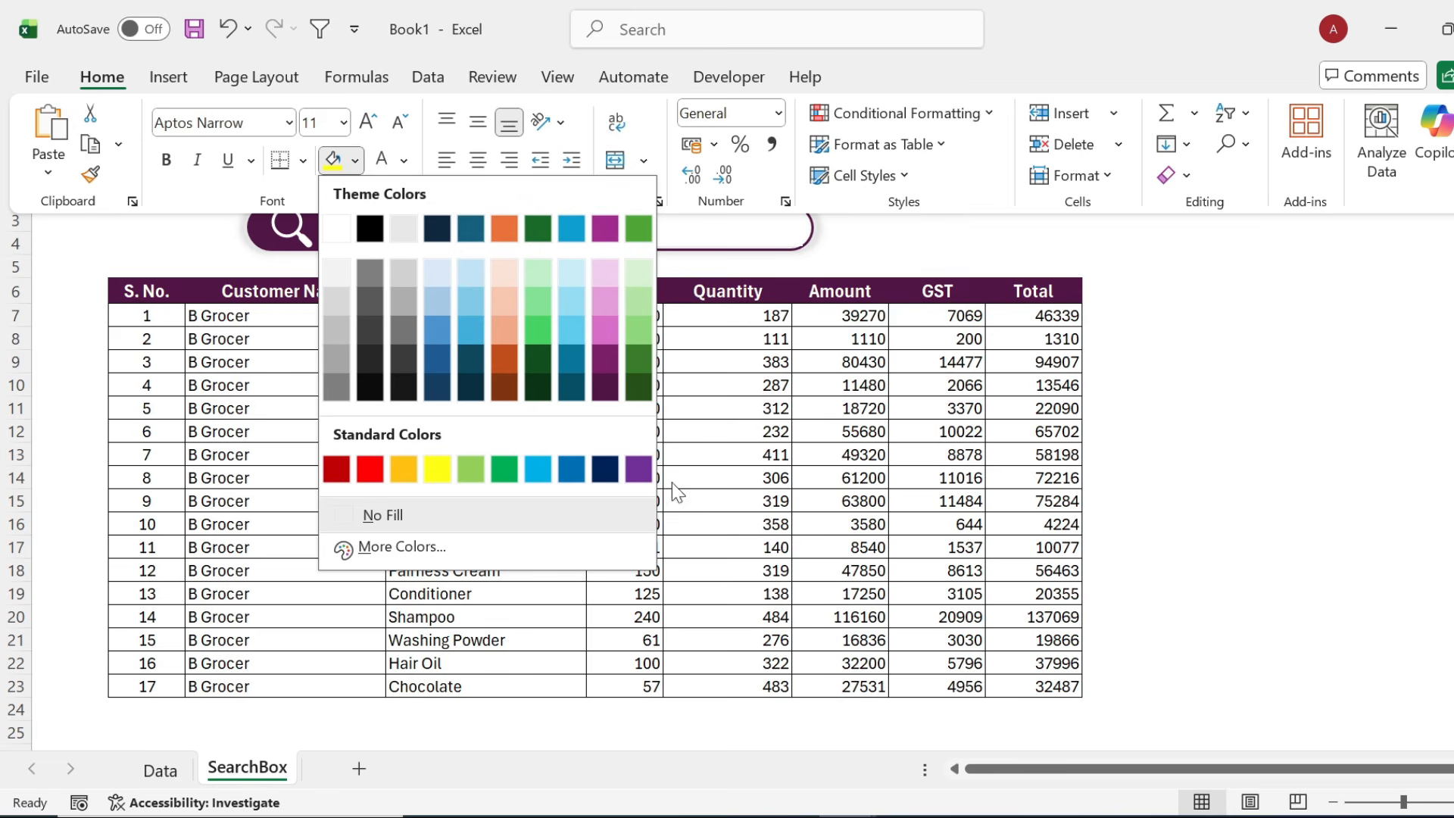
click(604, 390)
Merge and centre cells B1 to I1 in the purple row and make their text white.
click(141, 176)
key(shift+Right)
key(shift+Right)
key(shift+Right)
key(shift+Right)
key(shift+Right)
key(shift+Right)
key(shift+Right)
key(shift+Right)
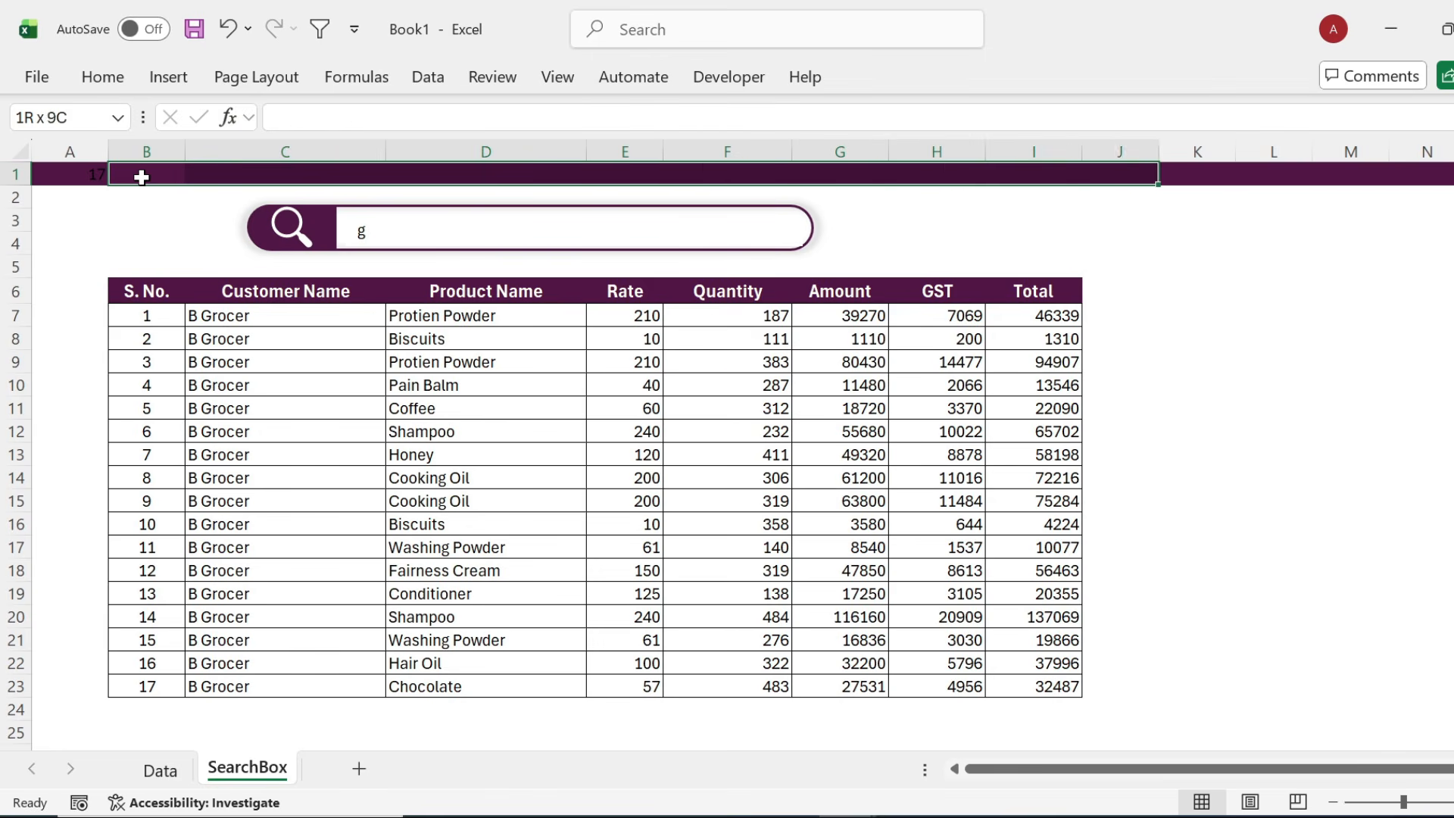
click(95, 76)
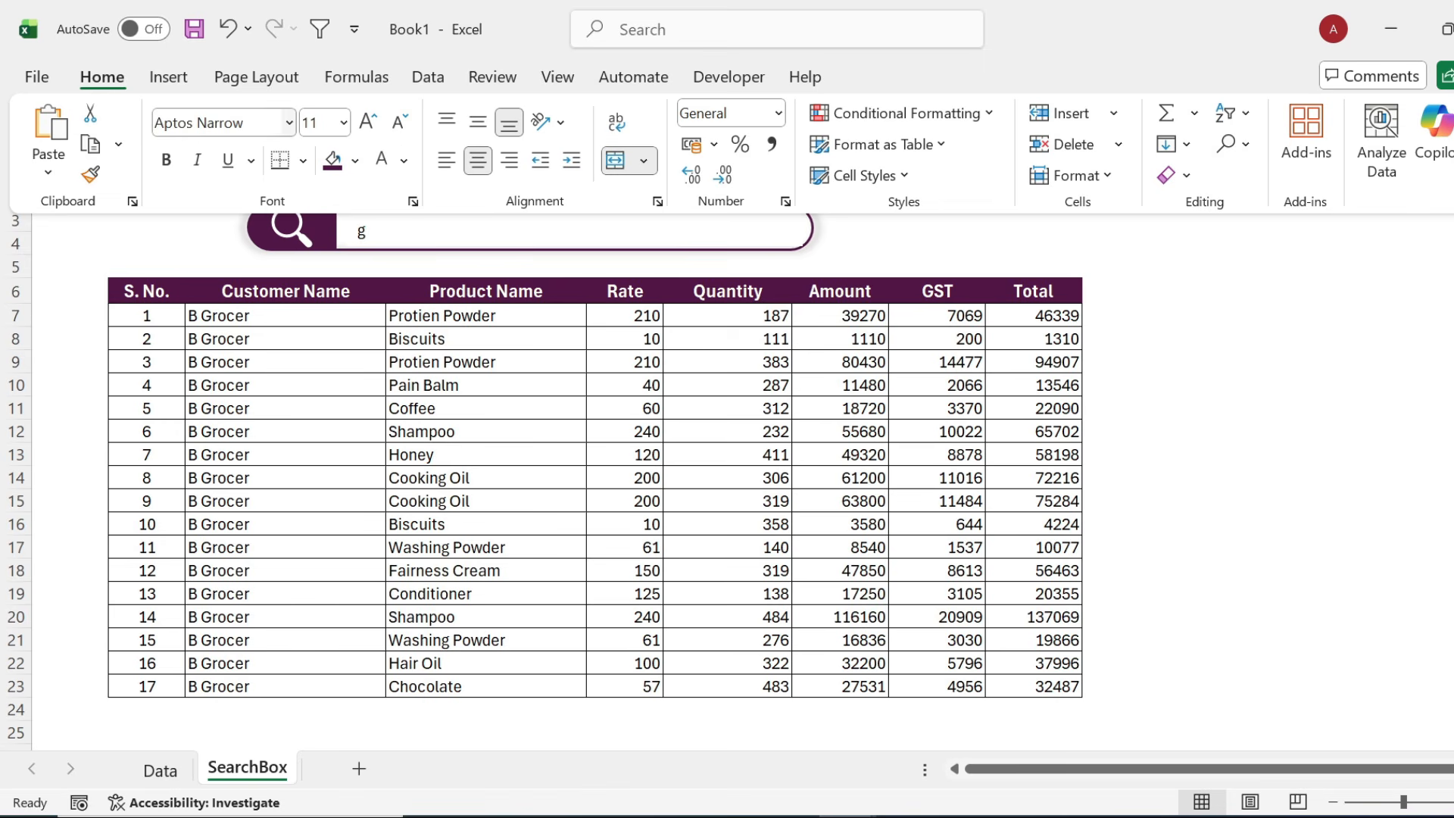
Set the merged title cell's font to Roboto Condensed and enter the title Dynamic Search Box using VLOOKUP.
click(219, 122)
text(Roboto Condensed)
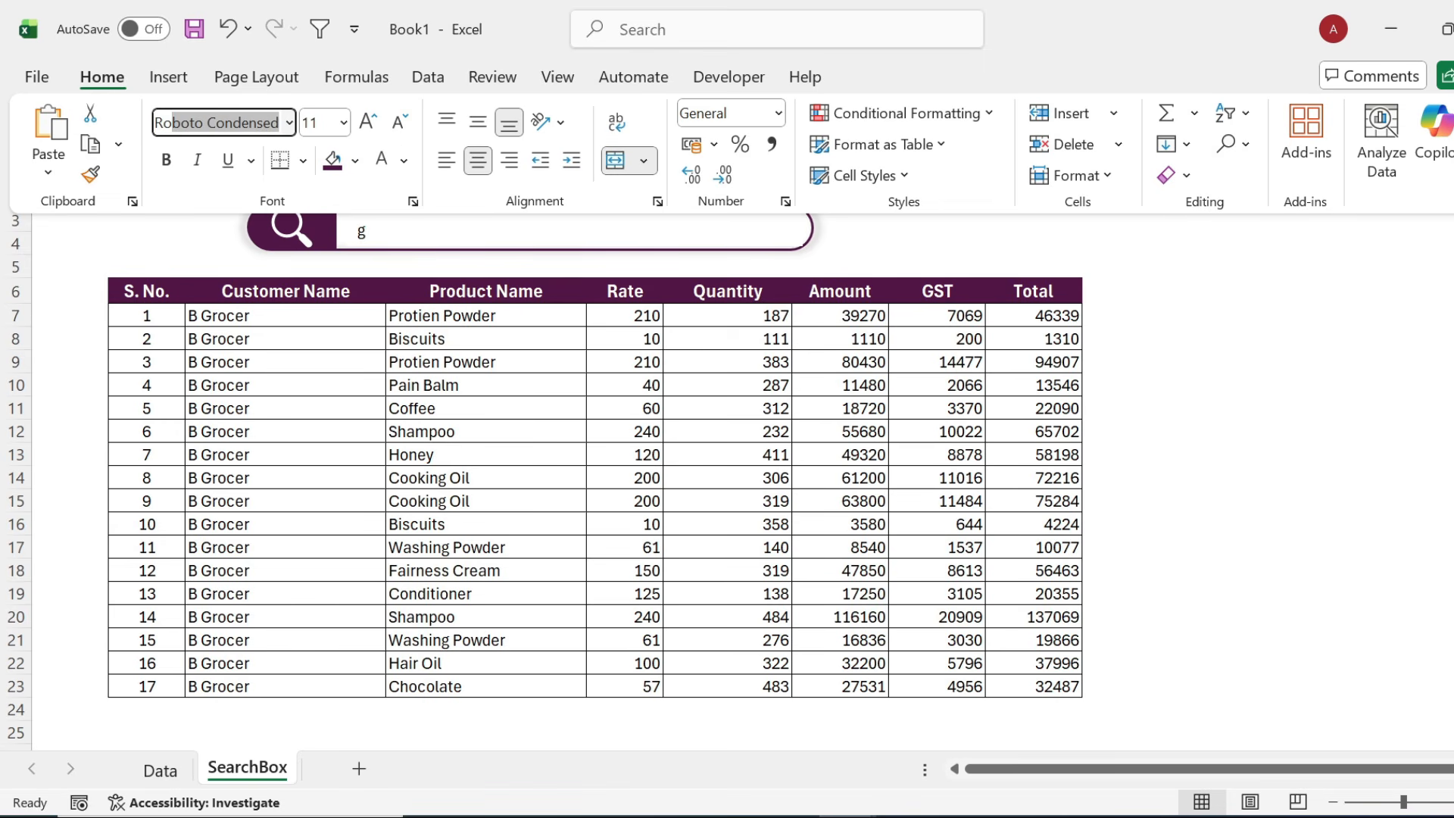
key(Return)
click(531, 173)
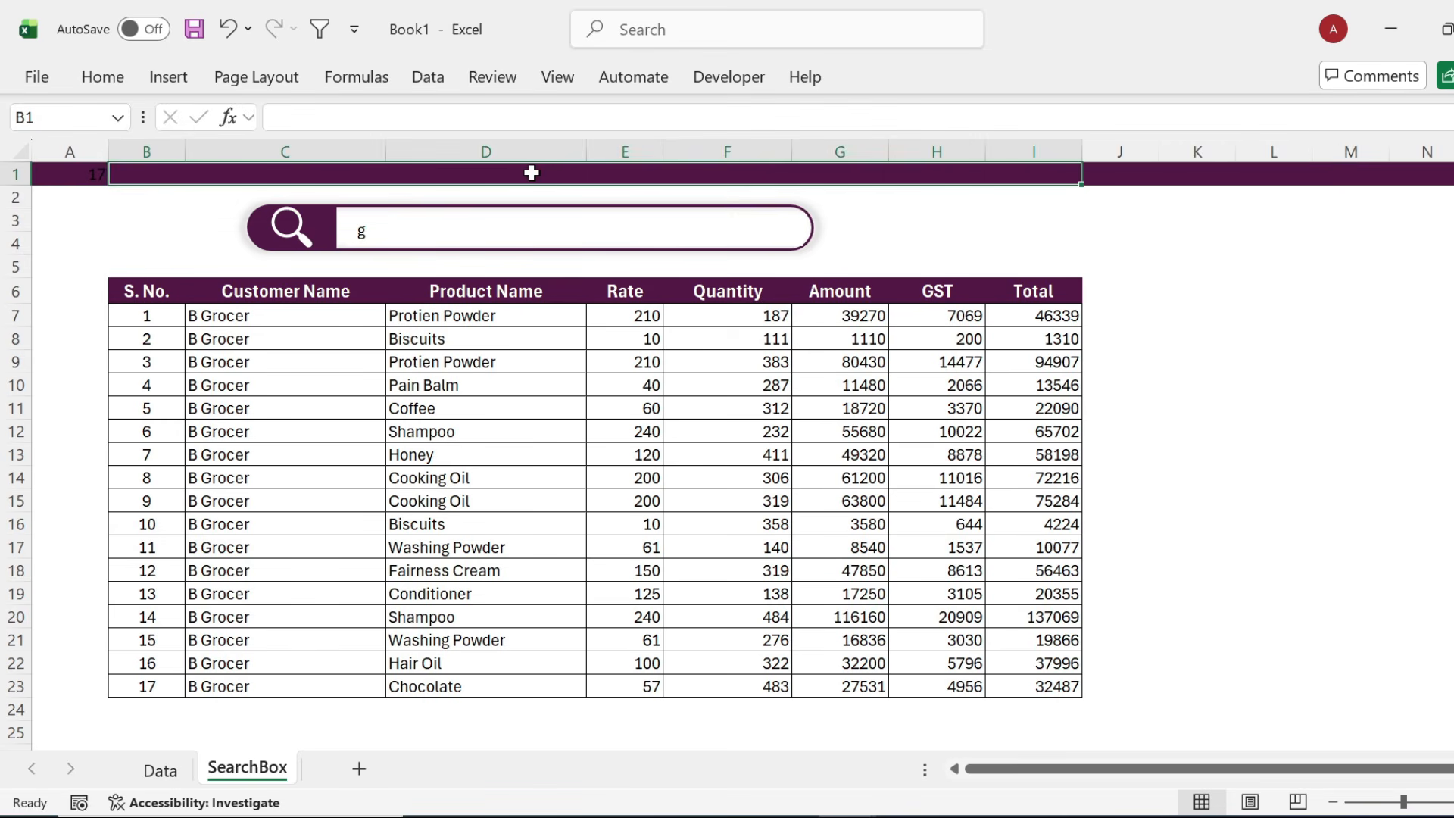
text(Dynamic Search Box using)
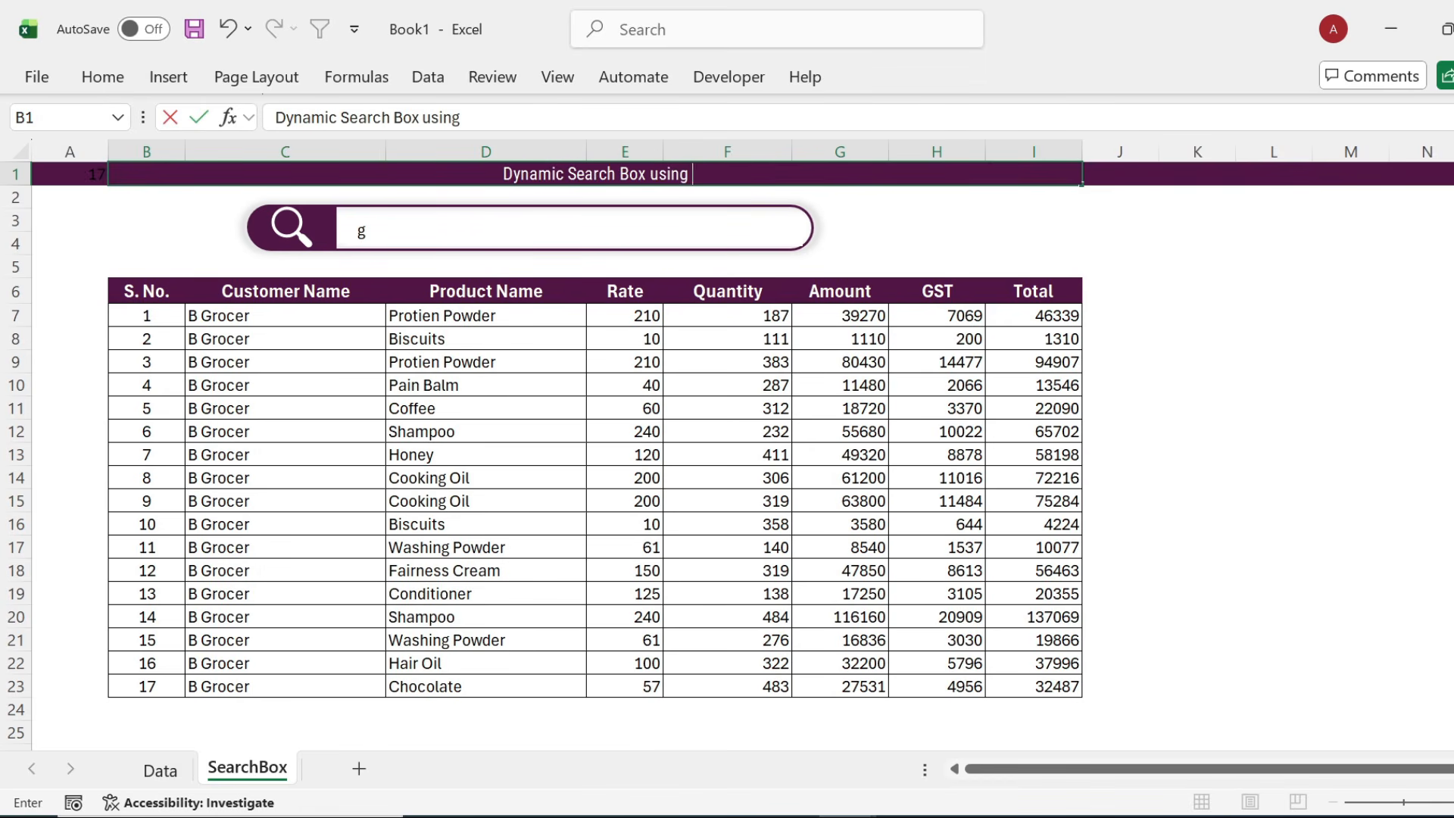
text( VLOOKUP)
click(1272, 455)
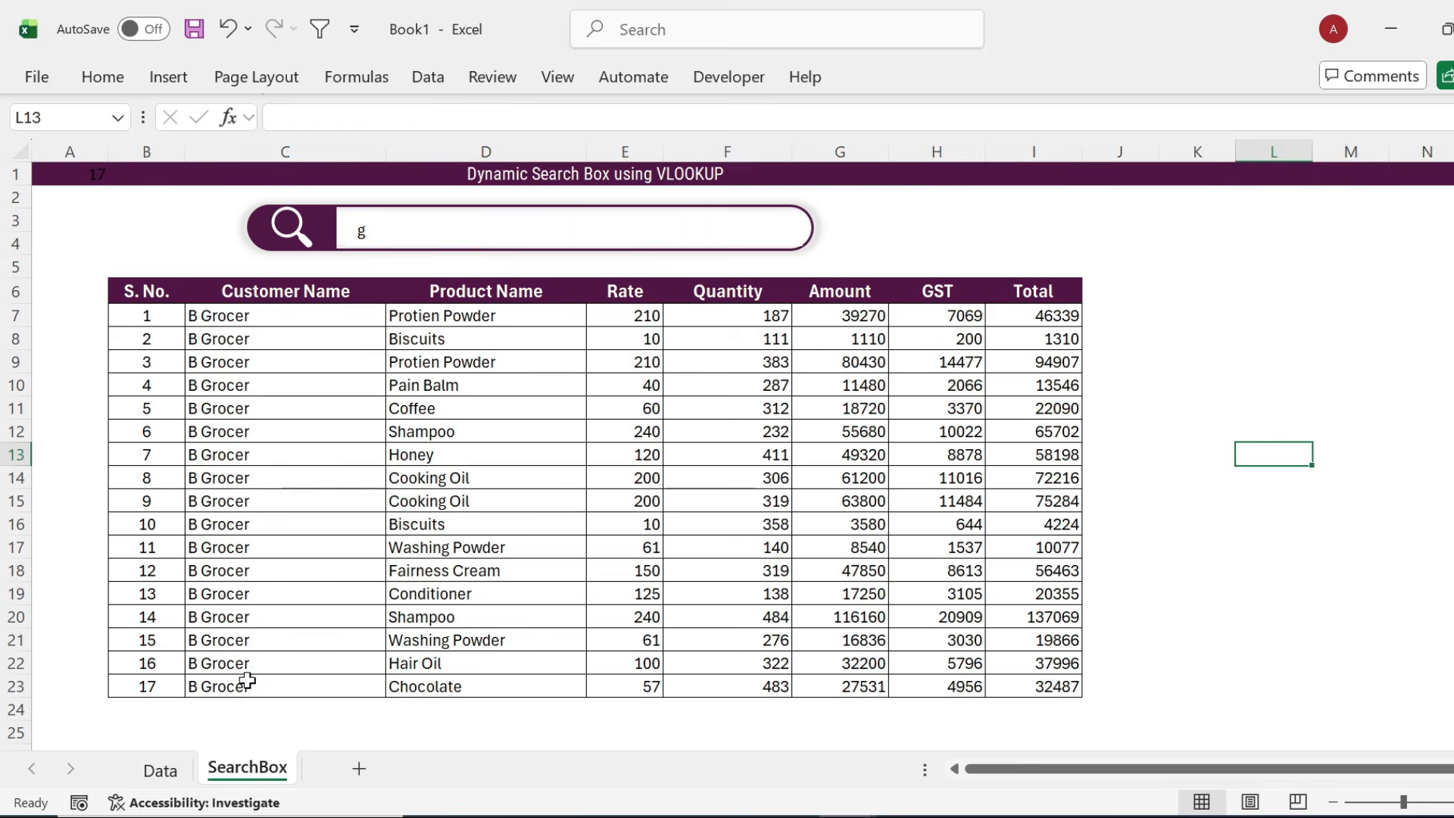
Hide the Helper column A on the Data sheet.
click(161, 767)
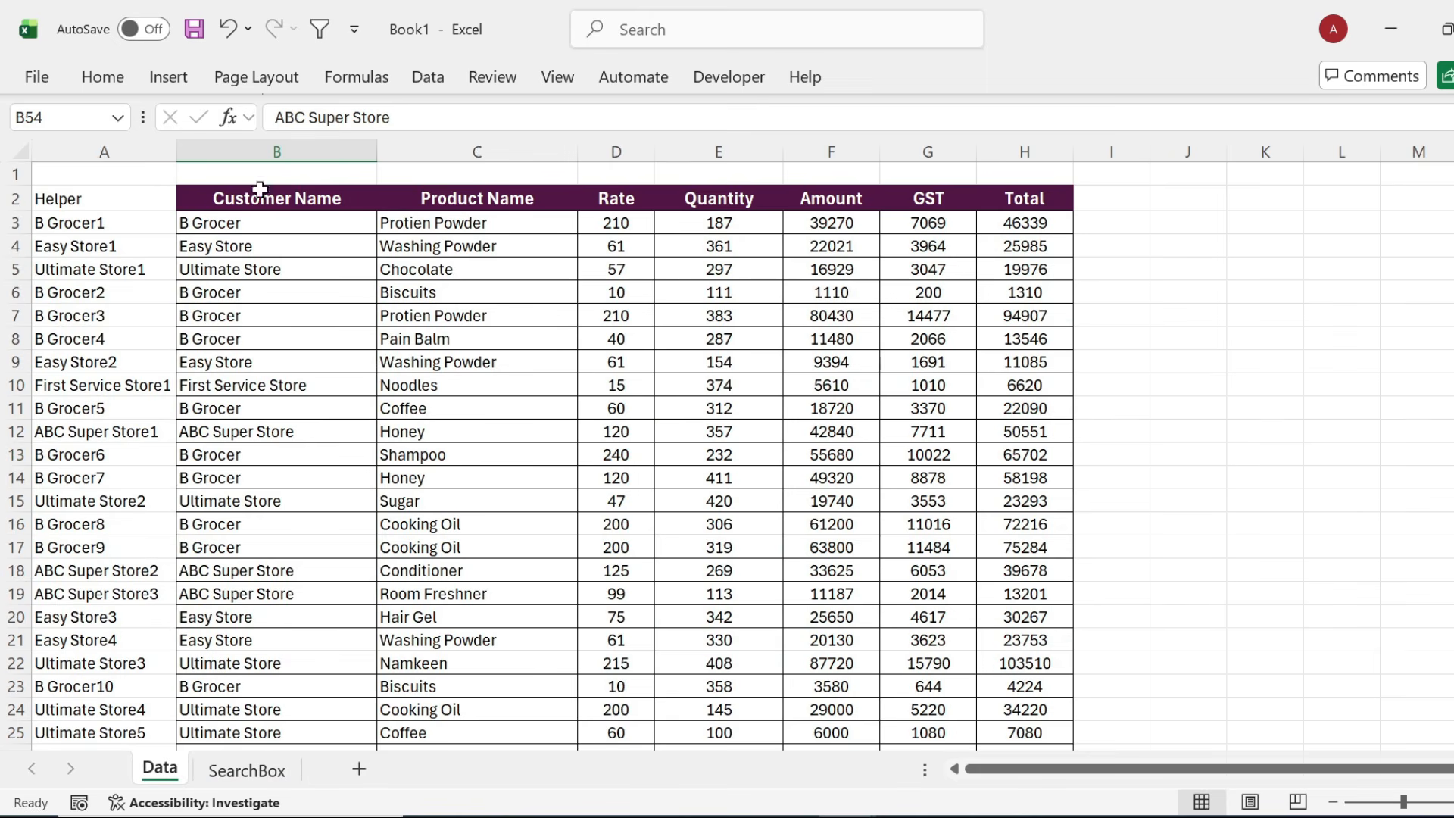
click(116, 149)
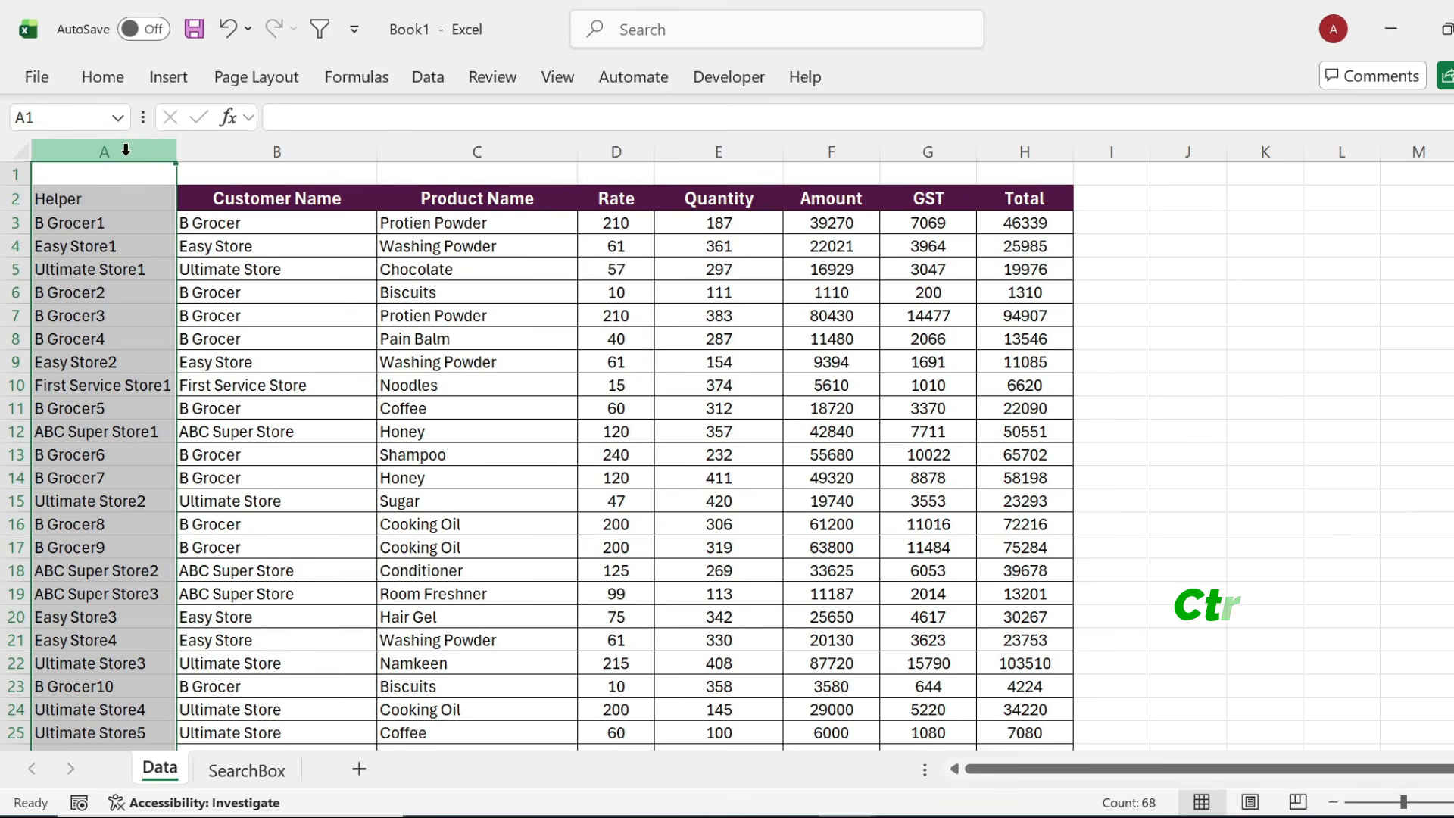
key(ctrl+0)
click(186, 270)
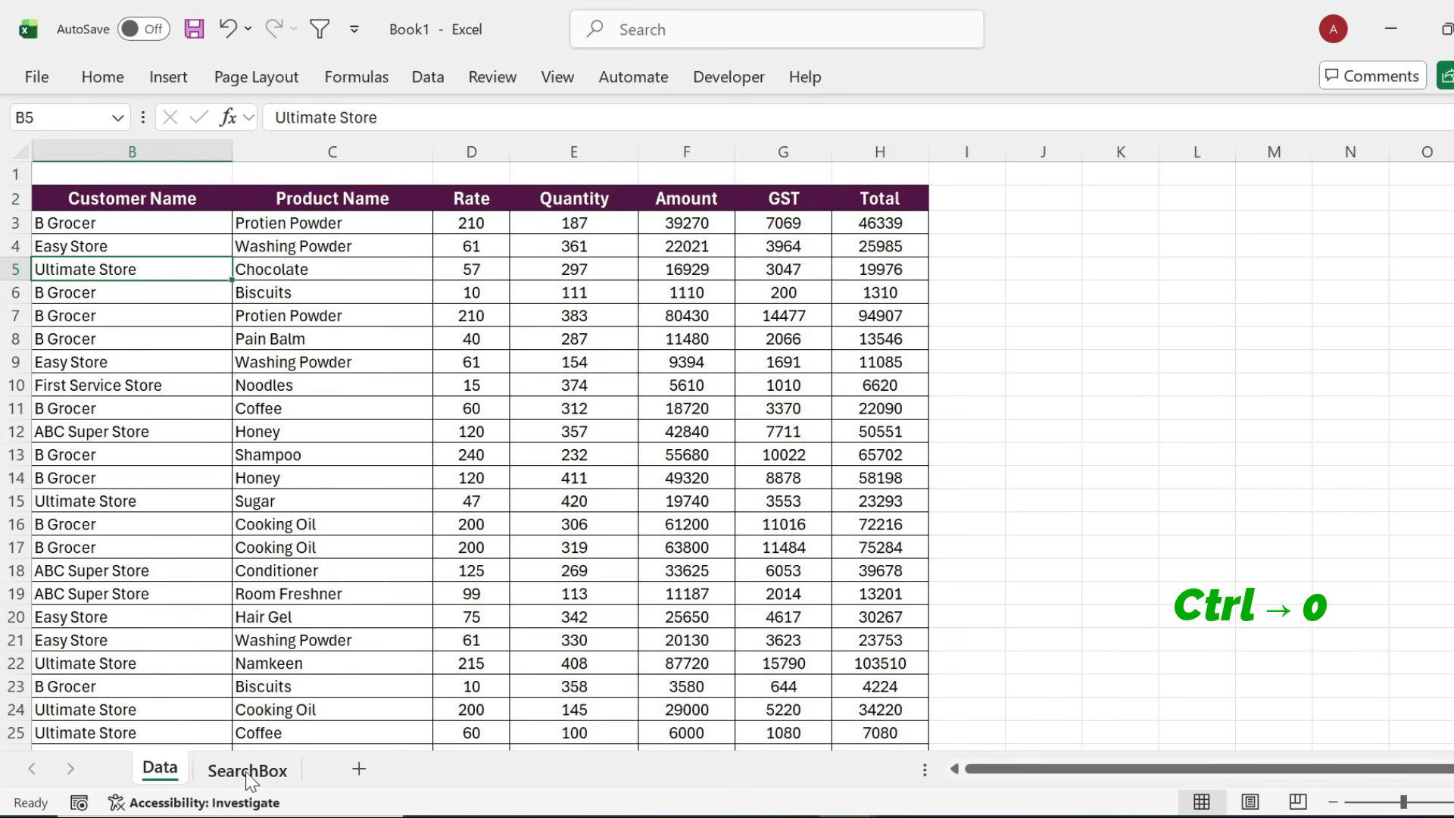
Move the SearchBox sheet in front of the Data sheet.
click(242, 774)
drag(242, 779, 129, 776)
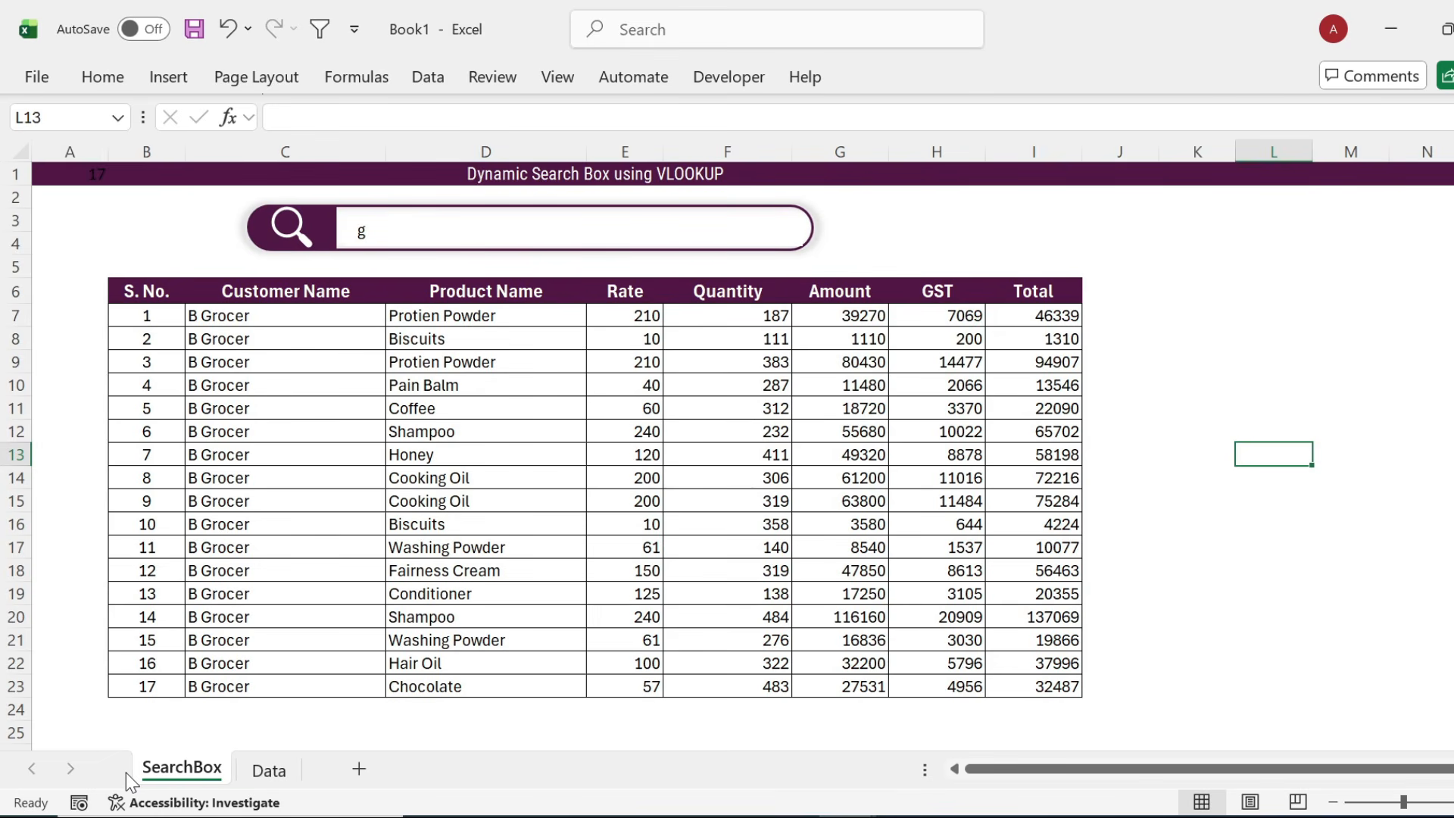
Test the dynamic search box by replacing its text with ul, clearing it, and searching for abc.
click(409, 230)
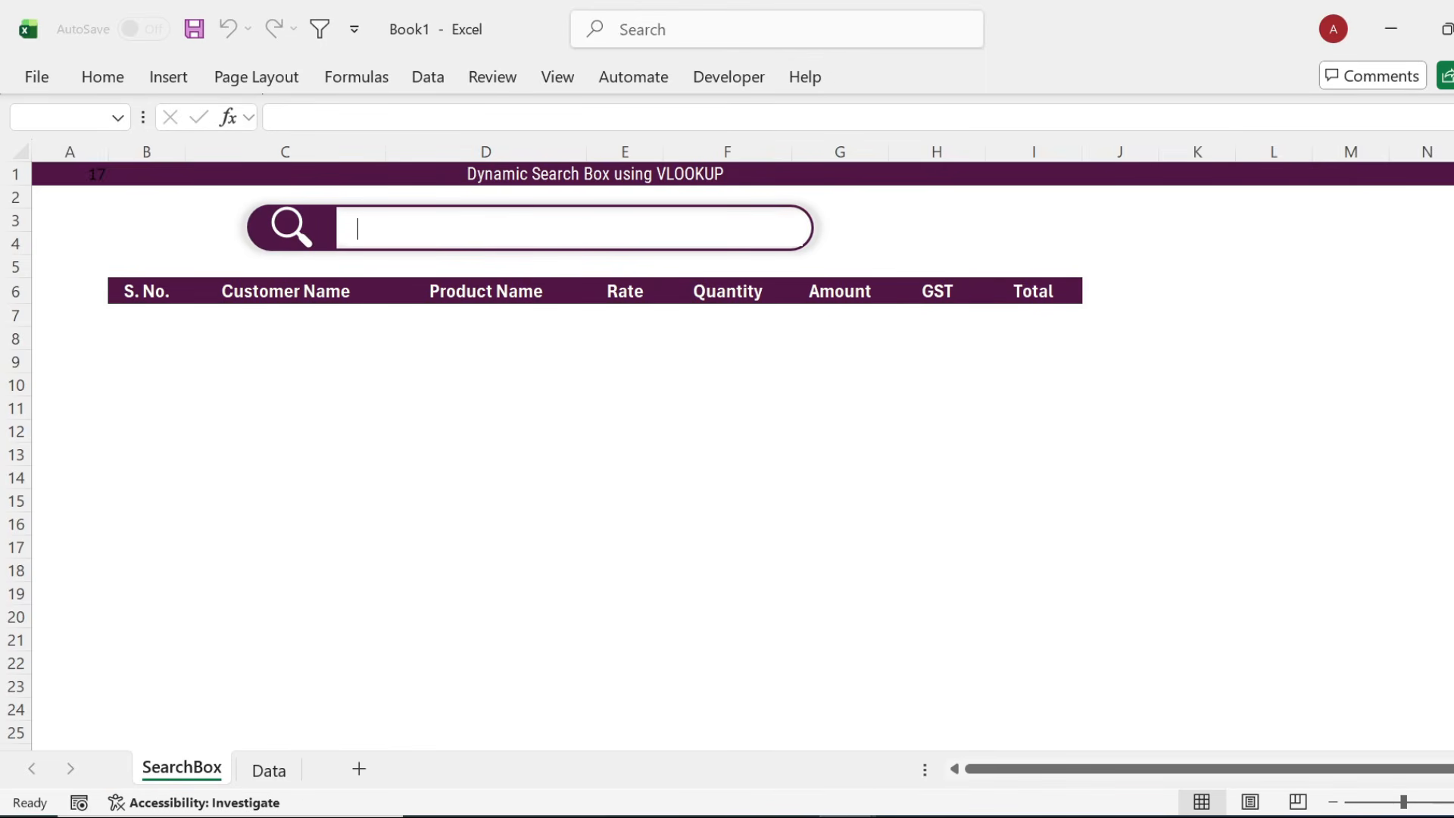
text(ul)
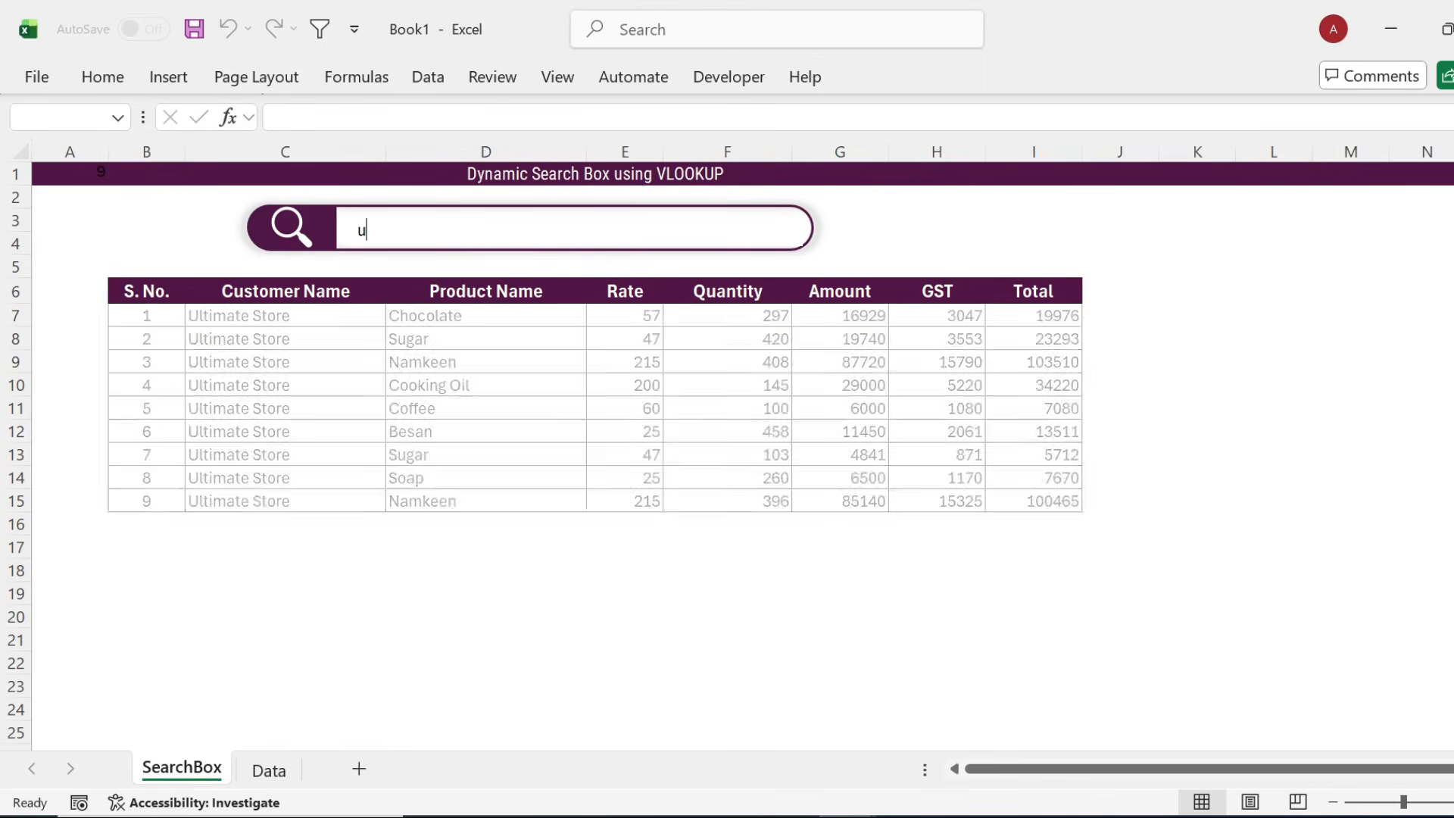
key(BackSpace)
key(BackSpace)
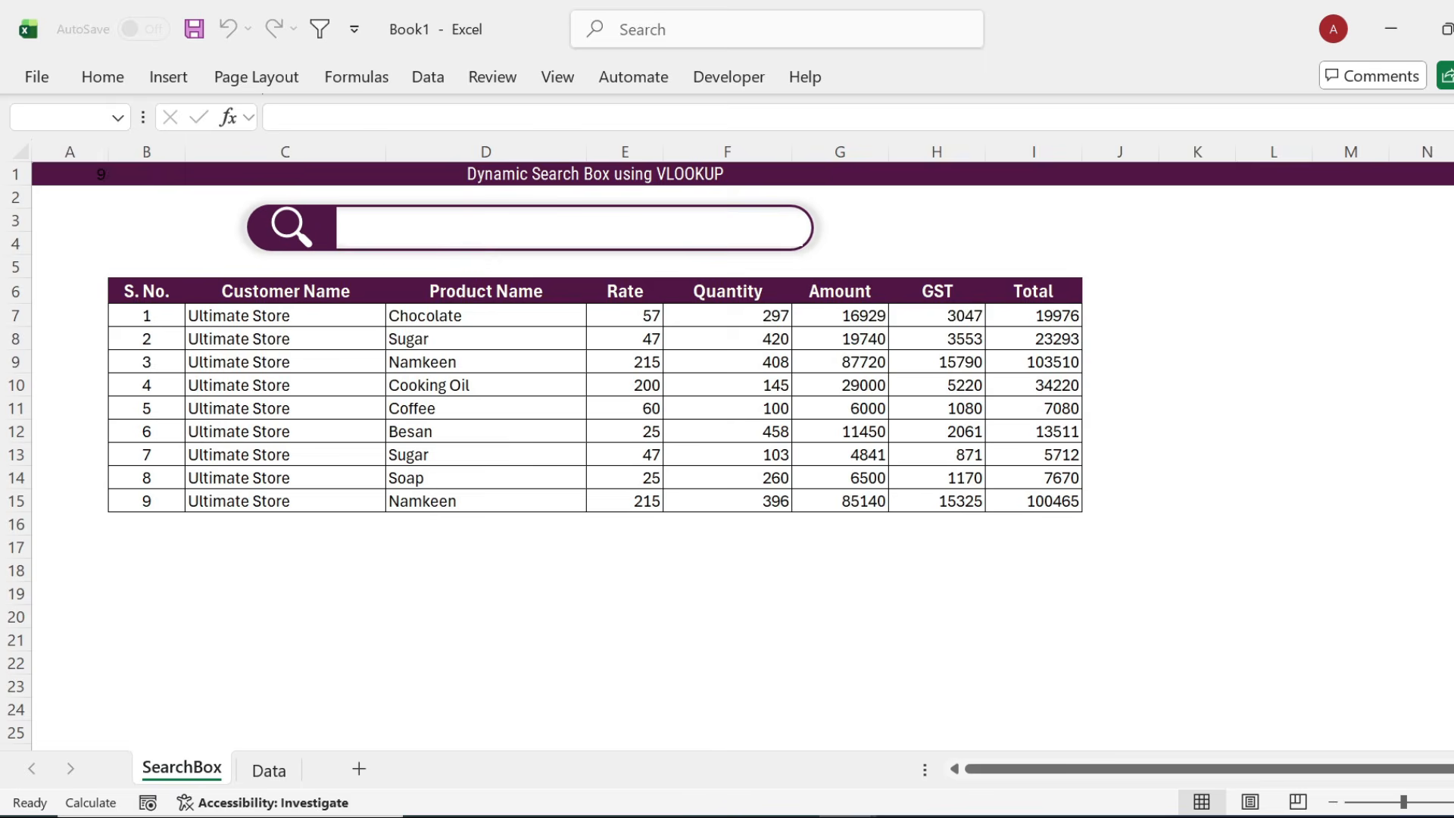
text(abc)
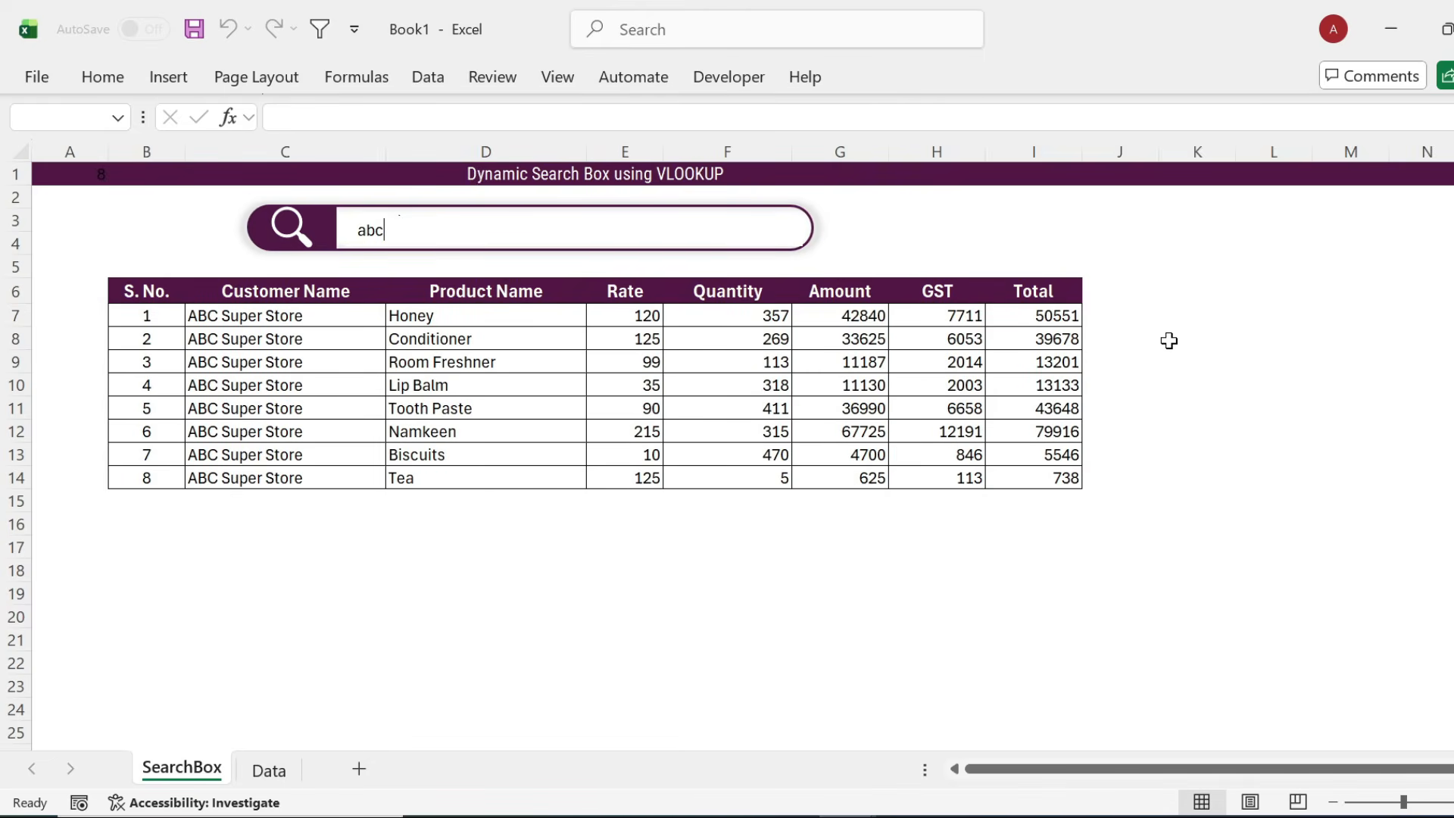